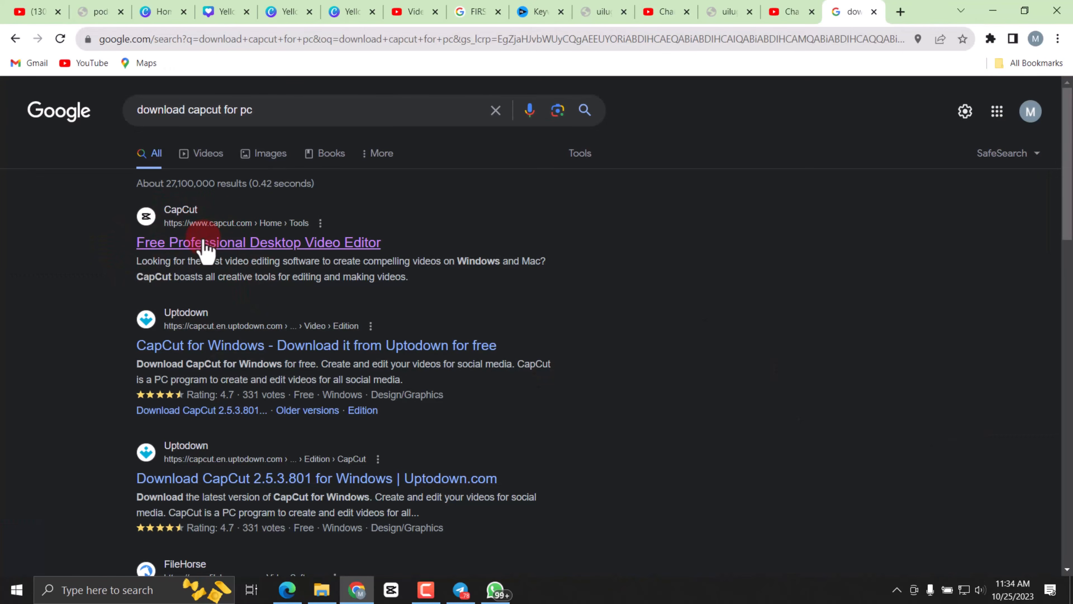
Download the CapCut desktop installer for Windows from the capcut.com search result and run the downloaded file
{"action": "left_click", "coordinate": [203, 243]}
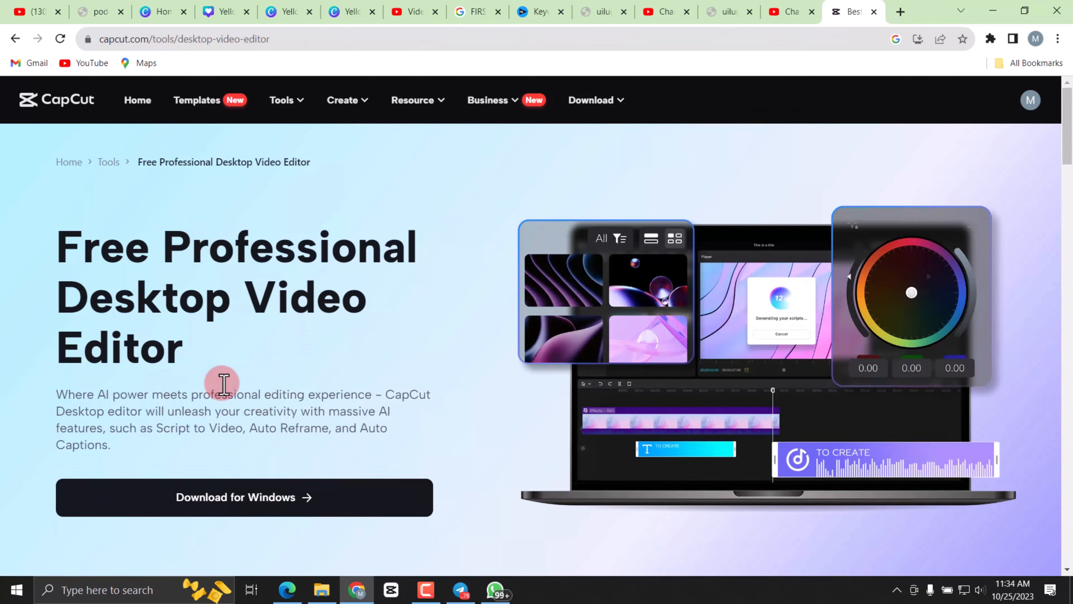
{"action": "scroll", "coordinate": [228, 379], "scroll_direction": "down", "scroll_amount": 1}
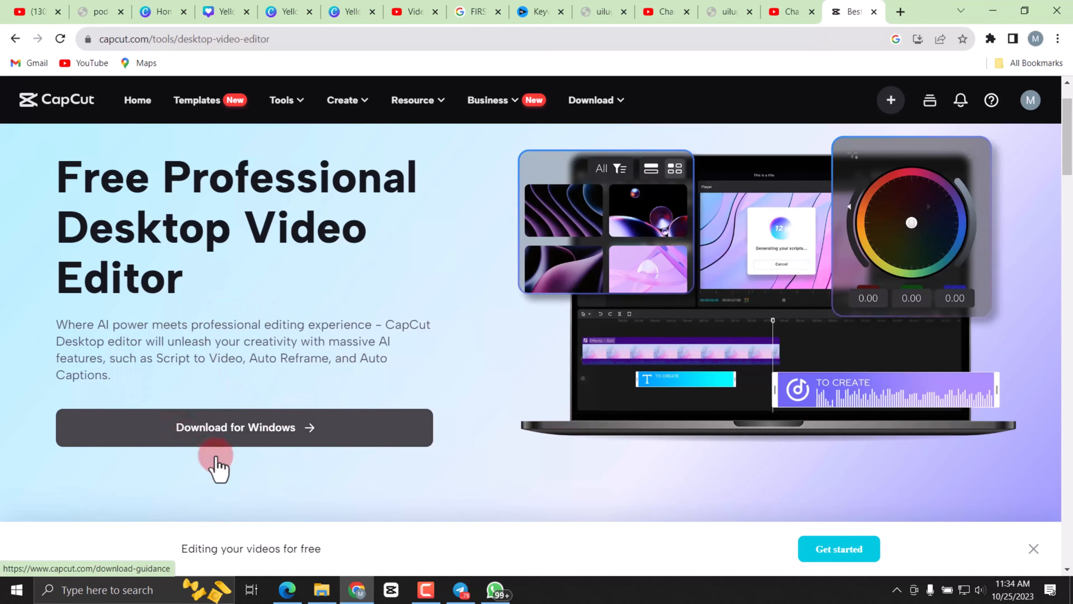
{"action": "left_click", "coordinate": [291, 428]}
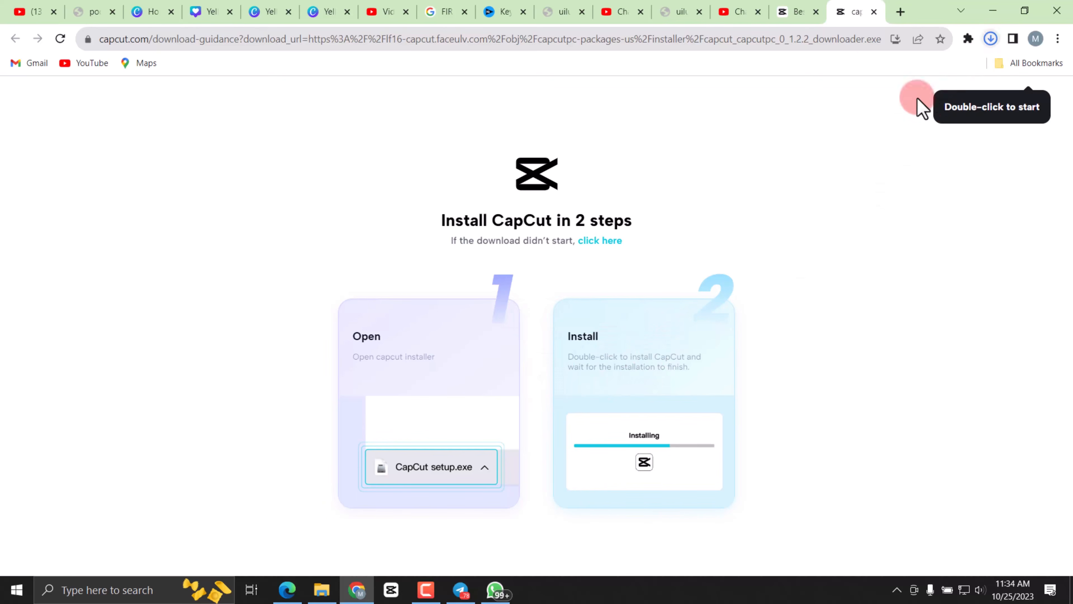
{"action": "left_click", "coordinate": [990, 38]}
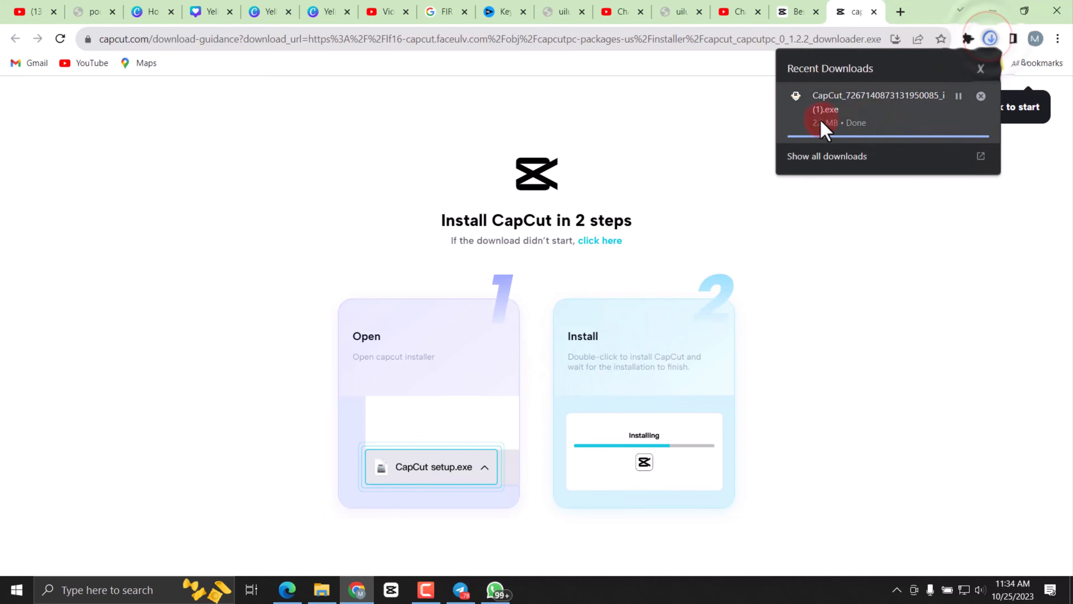
{"action": "left_click", "coordinate": [860, 132]}
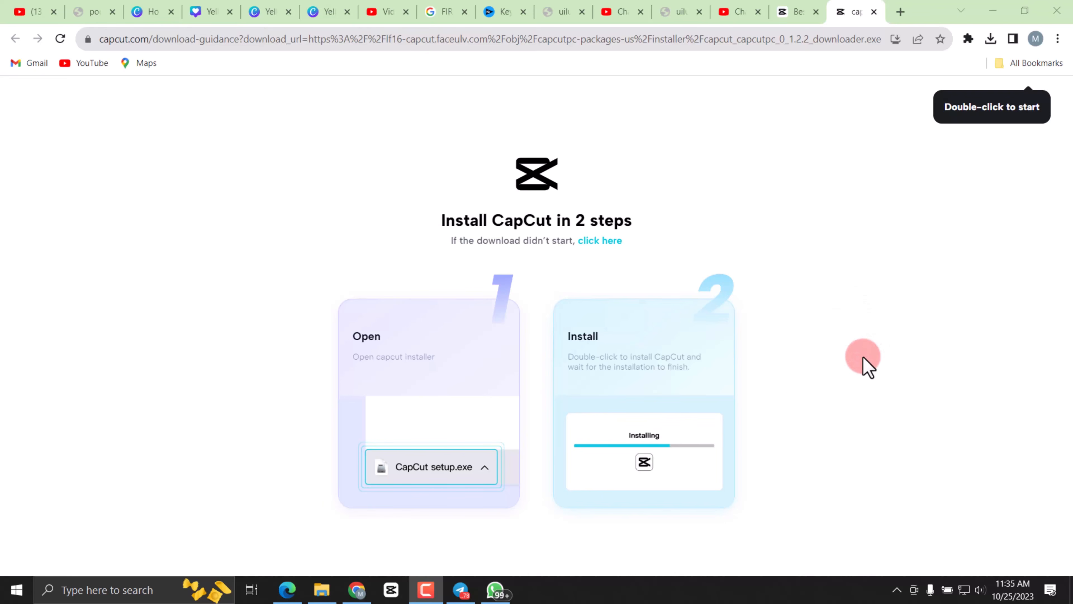
Switch to the CapCut desktop app and create a new project
{"action": "left_click", "coordinate": [393, 590]}
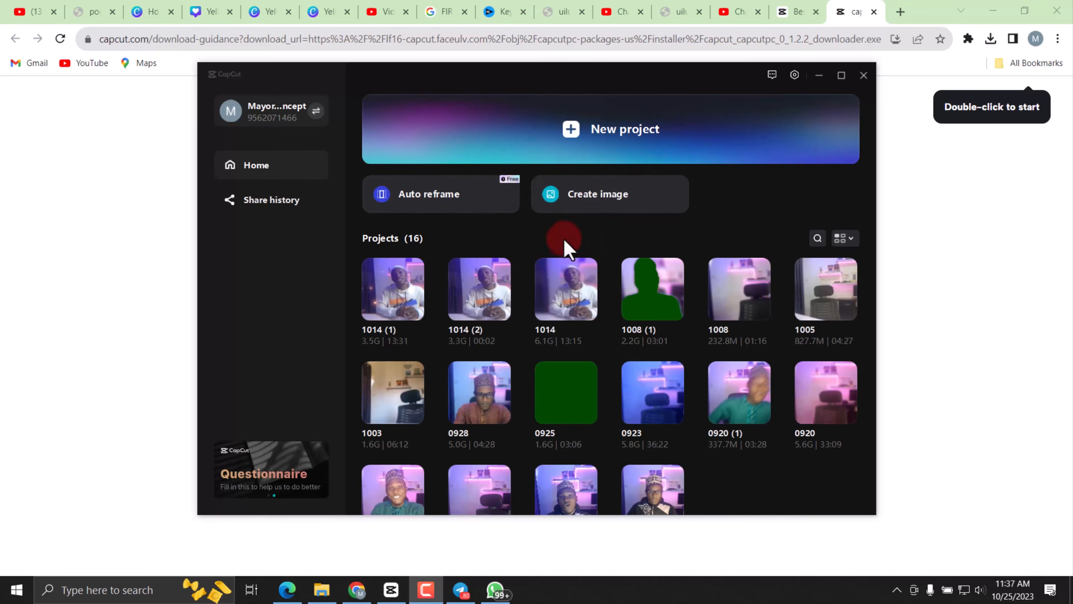
{"action": "left_click", "coordinate": [571, 130]}
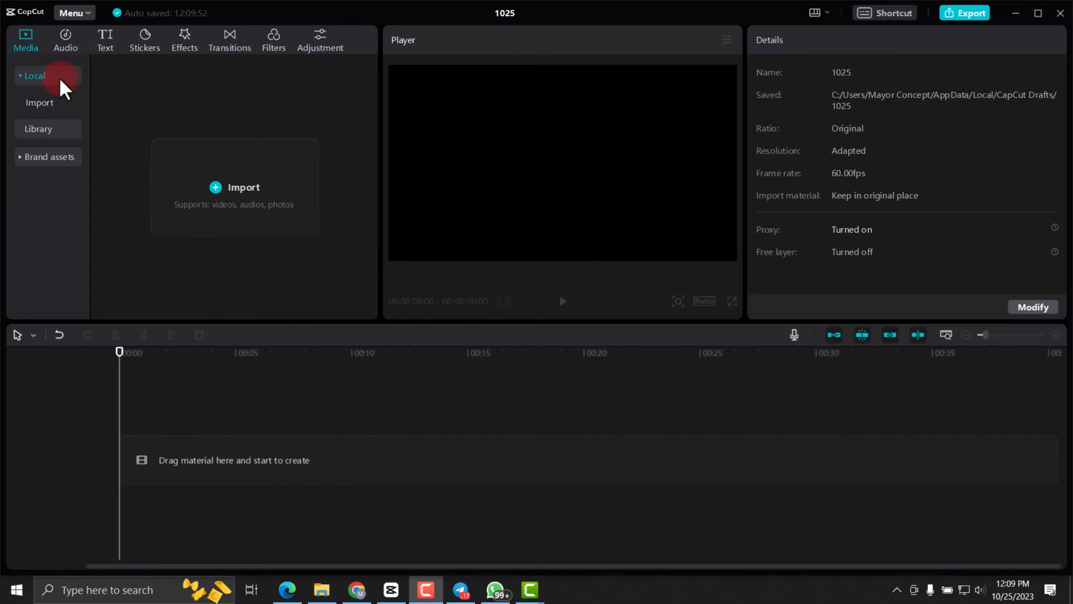
Import the local video "Yellow Simple Healthy Eating Habits Tips Youtube Thumbnail (16).mp4" into the project's media
{"action": "left_click", "coordinate": [23, 40]}
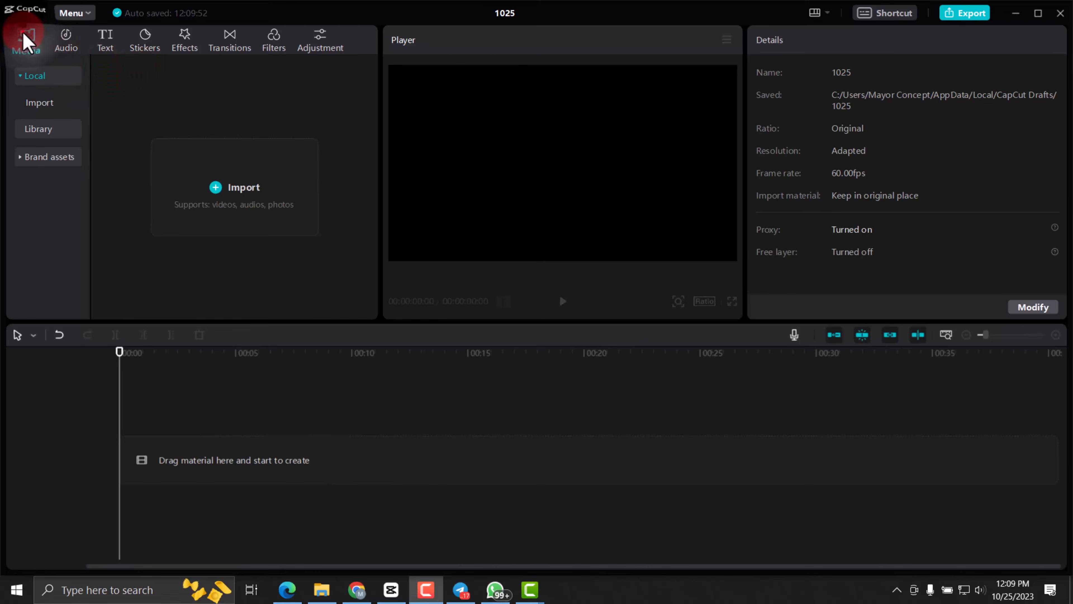
{"action": "left_click", "coordinate": [46, 80]}
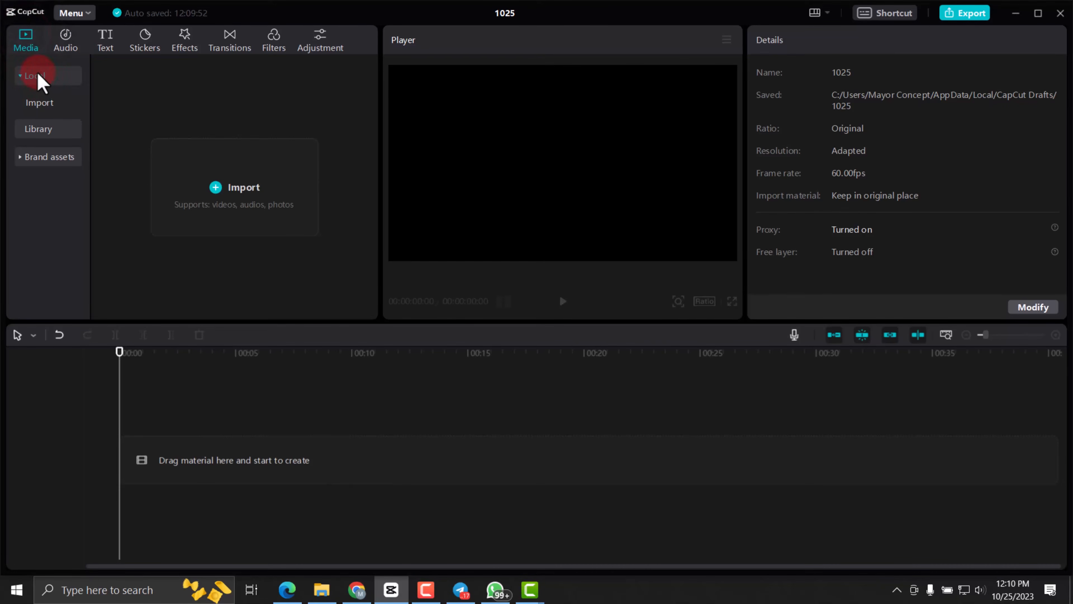
{"action": "left_click", "coordinate": [219, 189]}
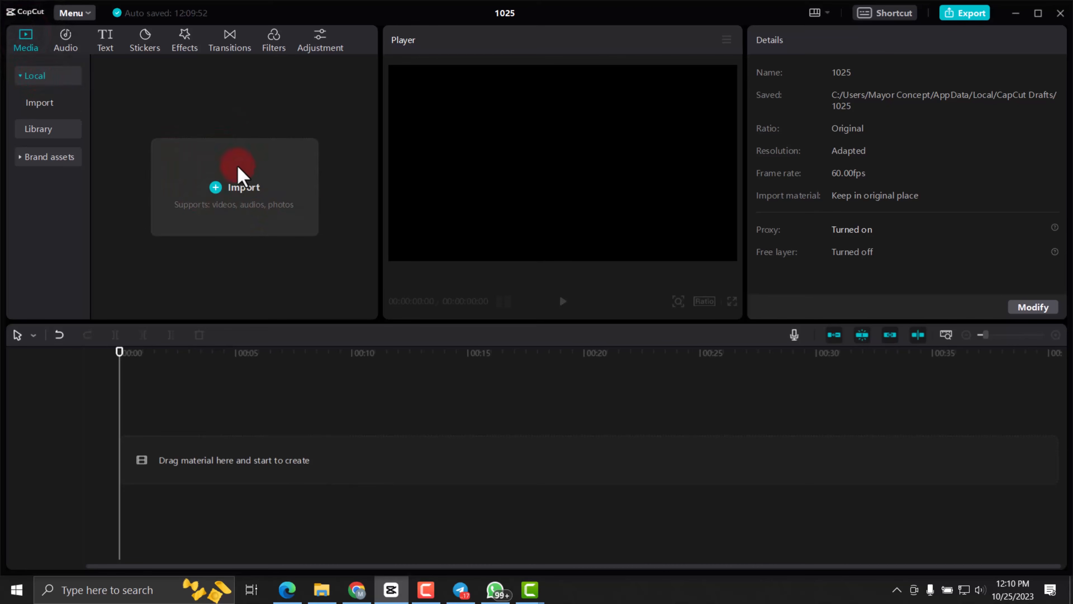
{"action": "left_click", "coordinate": [215, 190]}
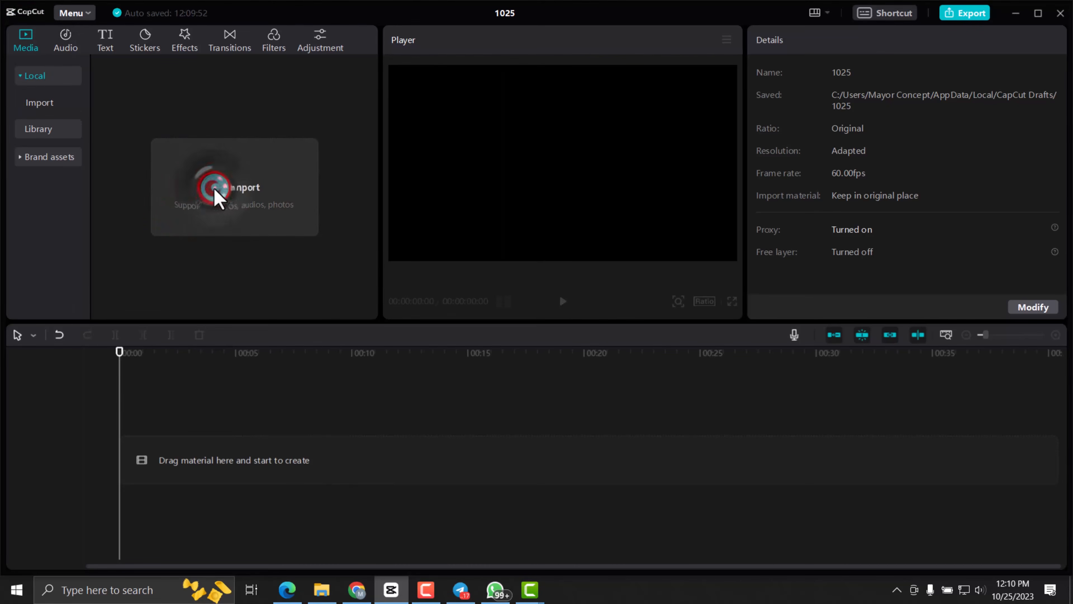
{"action": "scroll", "coordinate": [307, 205], "scroll_direction": "down", "scroll_amount": 5}
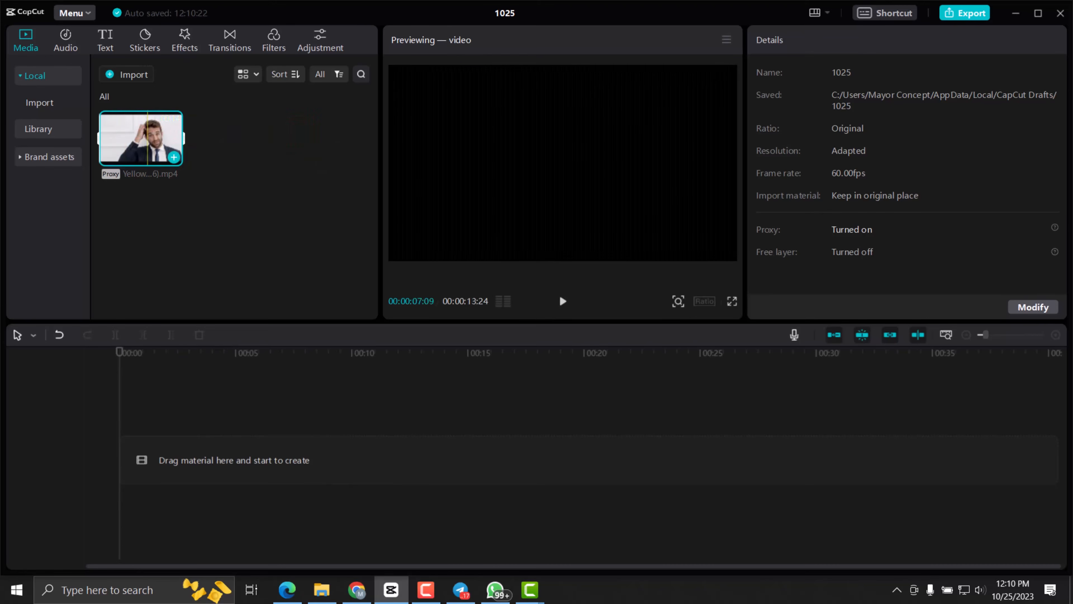
Import the video of the man in a white T-shirt on a yellow background from the Downloads folder
{"action": "left_click", "coordinate": [108, 75]}
{"action": "scroll", "coordinate": [315, 182], "scroll_direction": "down", "scroll_amount": 10}
{"action": "left_click", "coordinate": [287, 193]}
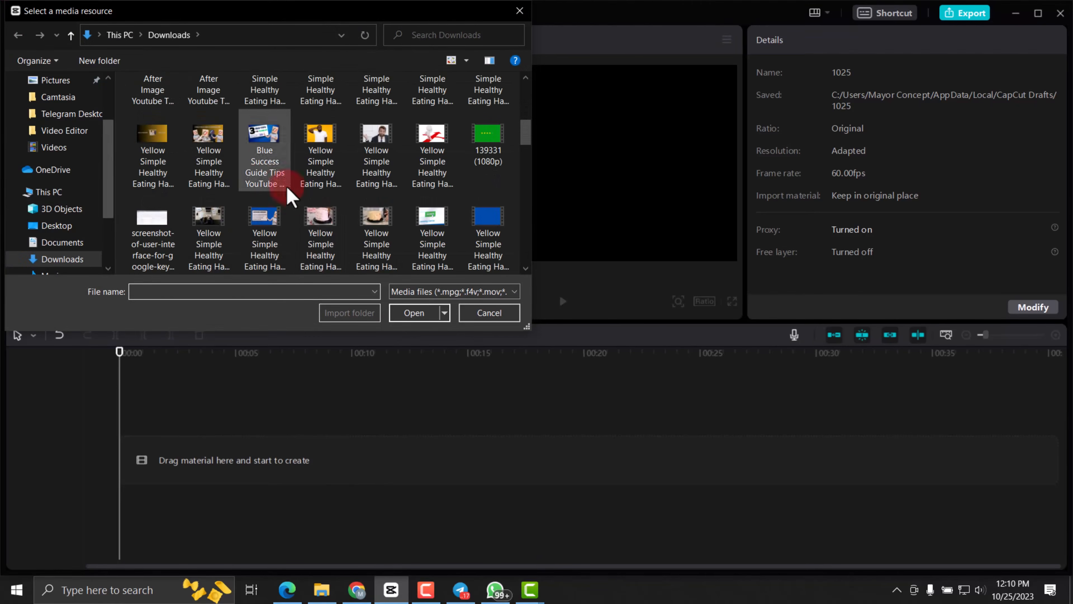
{"action": "double_click", "coordinate": [319, 143]}
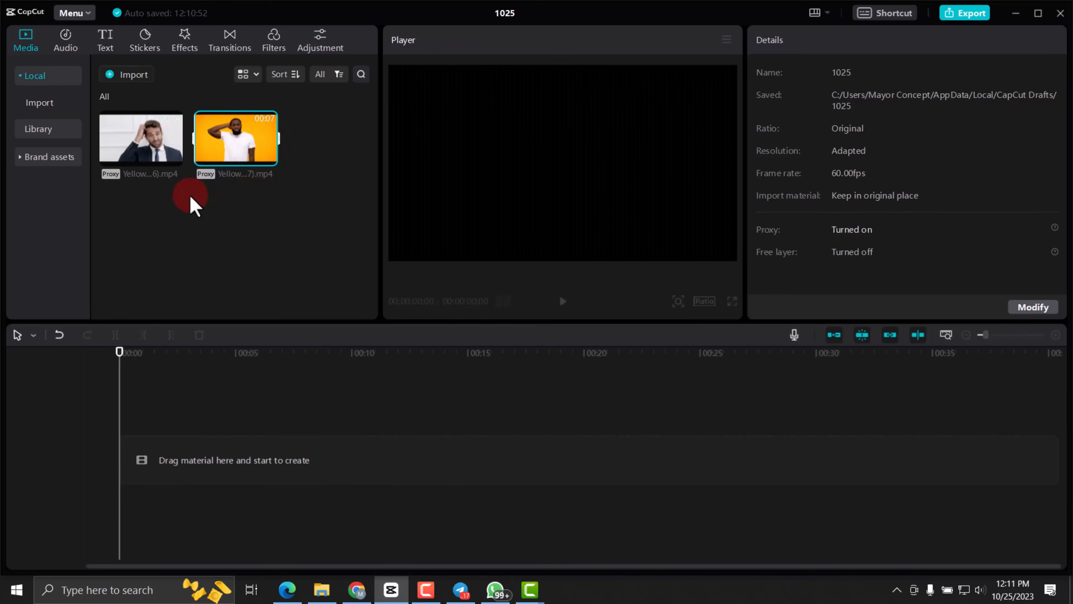
Place the clip of the man in the suit on the empty timeline, starting at 00:00
{"action": "left_click_drag", "start_coordinate": [136, 157], "coordinate": [135, 459]}
{"action": "left_click", "coordinate": [496, 243]}
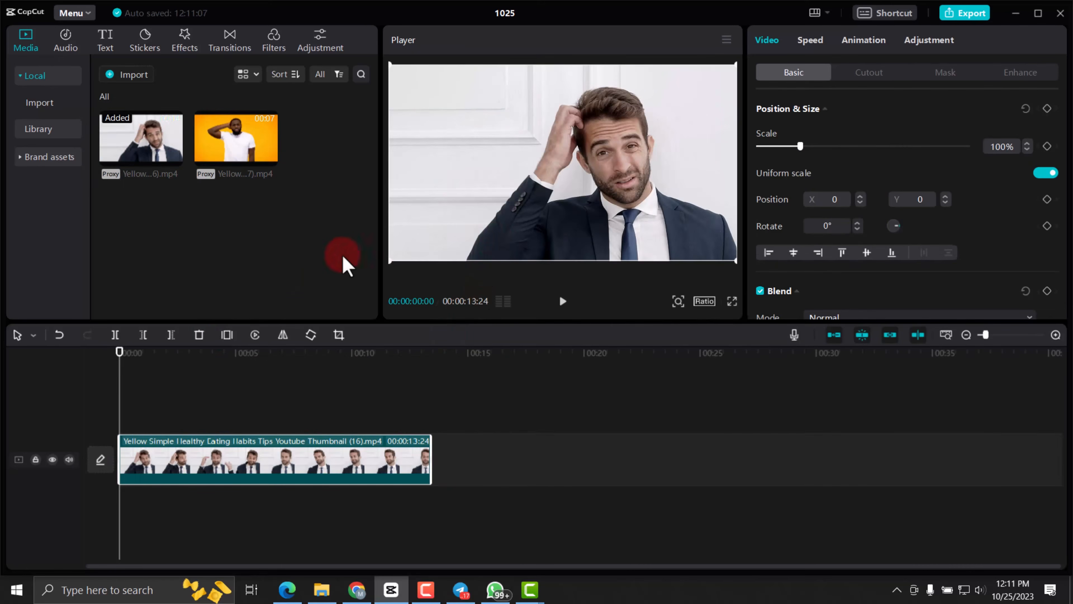
Scrub the playhead through the suited man's clip to preview its frames, ending at about 5 seconds
{"action": "left_click_drag", "start_coordinate": [120, 352], "coordinate": [216, 355]}
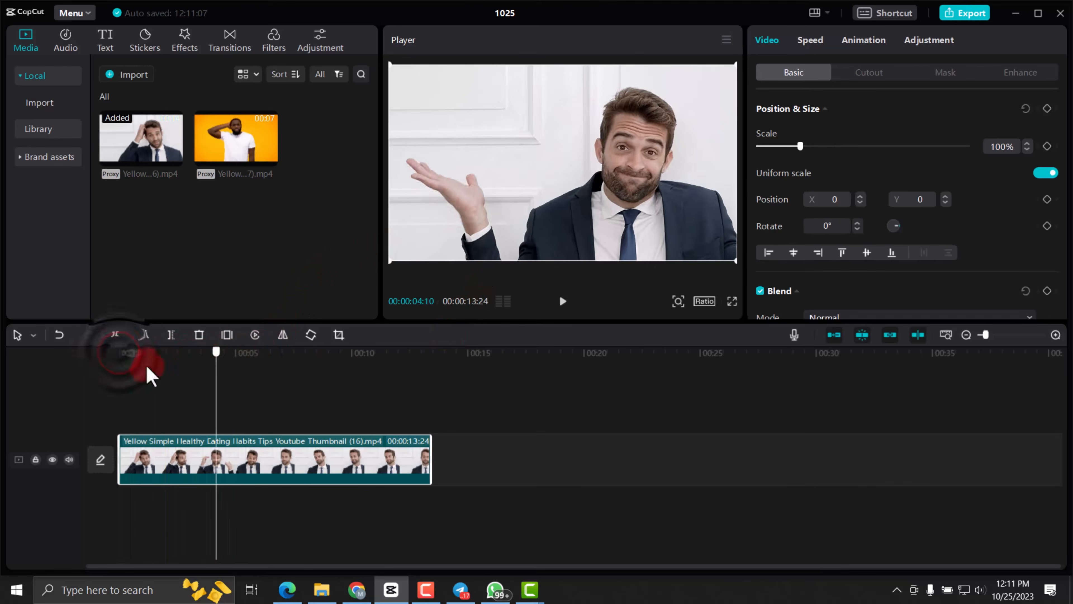
{"action": "left_click", "coordinate": [249, 357]}
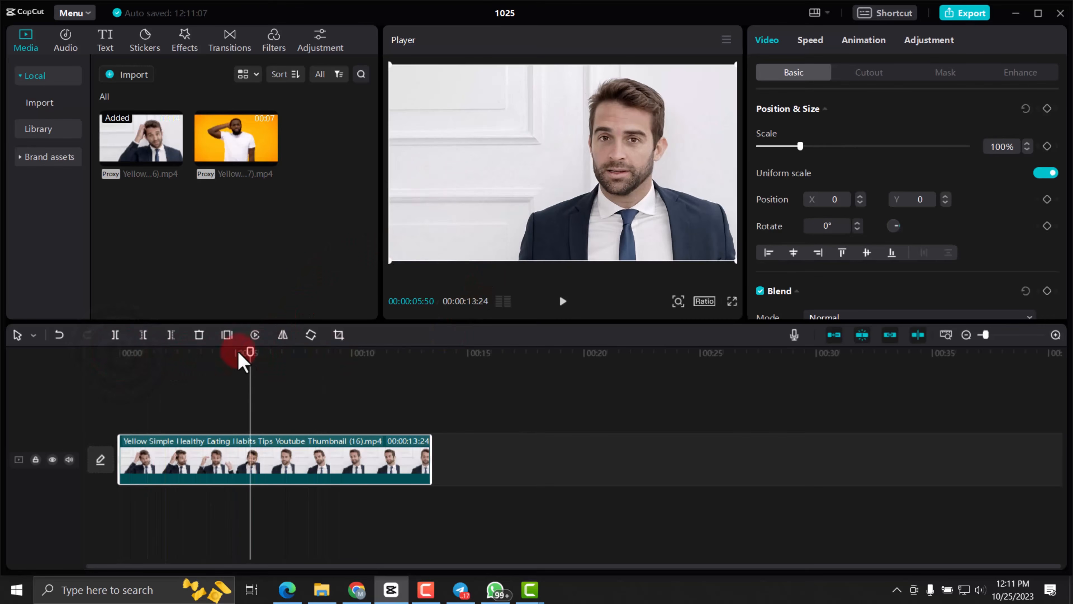
{"action": "left_click", "coordinate": [249, 354]}
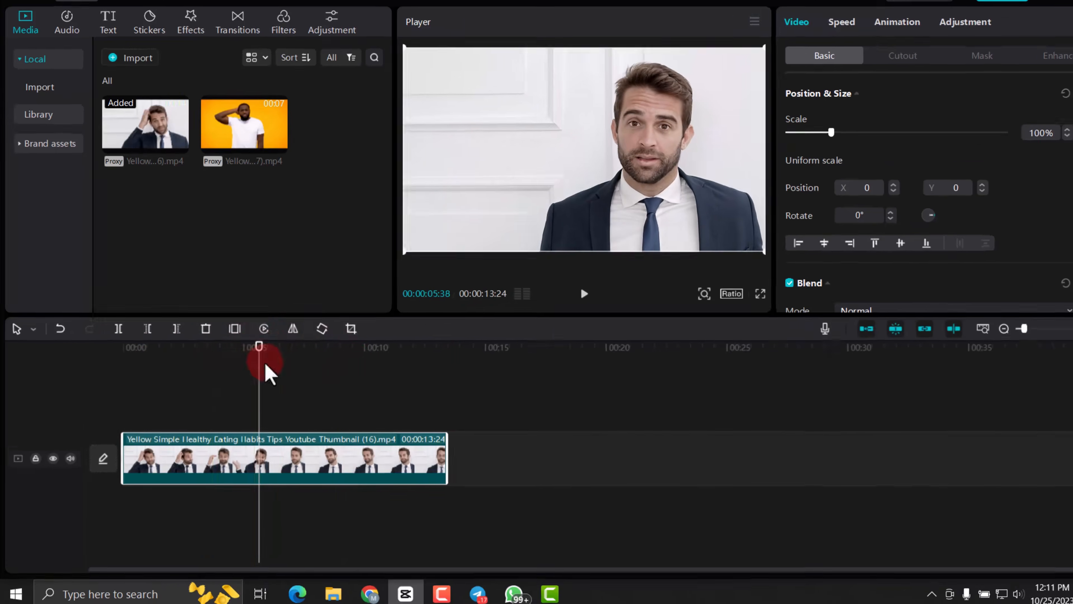
{"action": "left_click", "coordinate": [250, 451]}
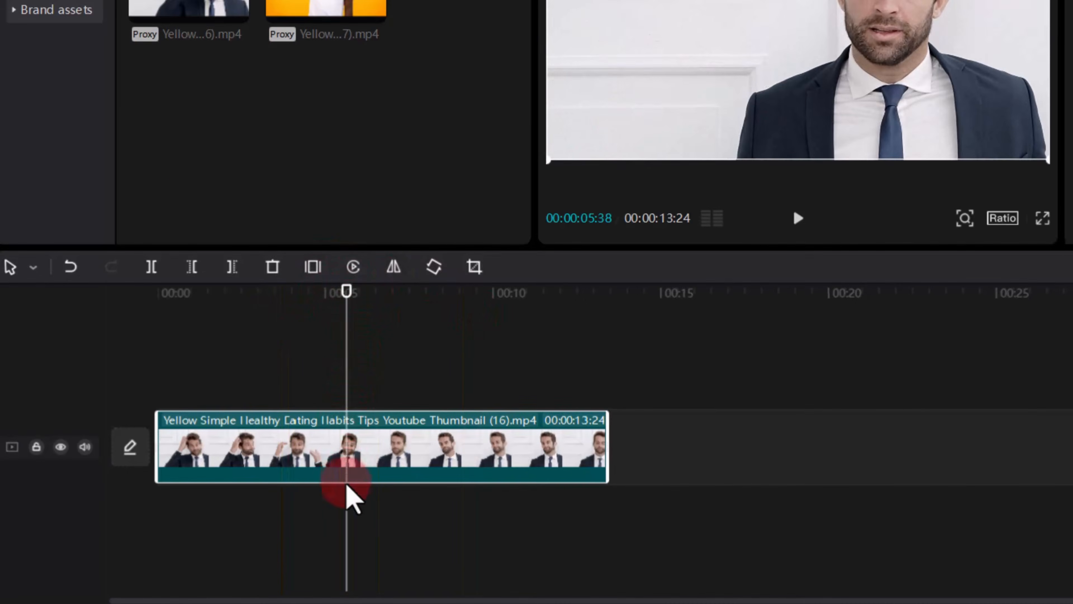
{"action": "left_click_drag", "start_coordinate": [346, 312], "coordinate": [399, 328]}
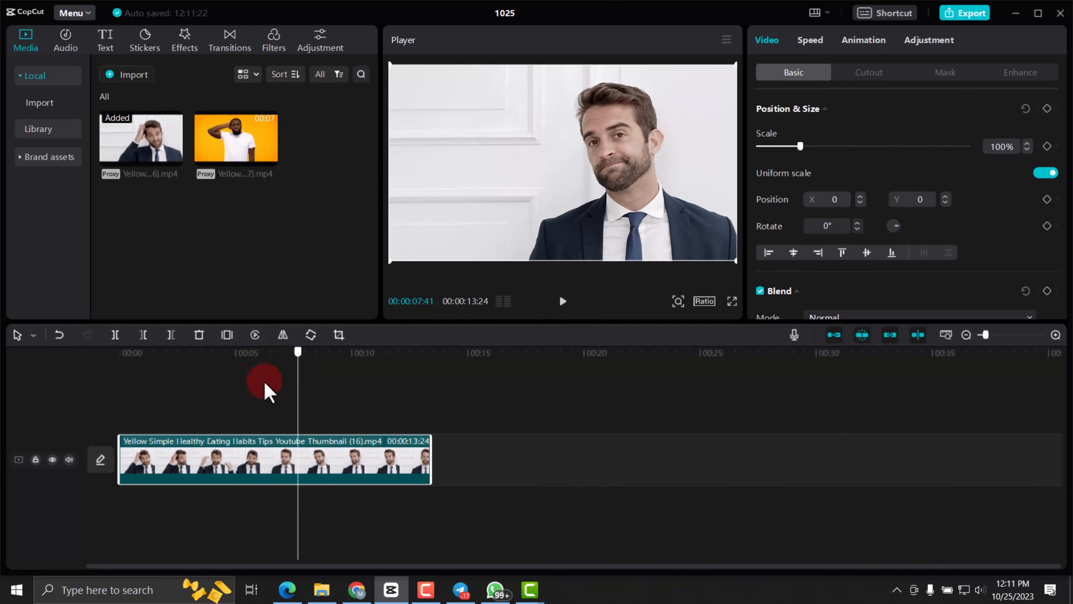
{"action": "left_click_drag", "start_coordinate": [288, 386], "coordinate": [245, 412]}
Add the yellow-background clip to the timeline directly after the suited man's clip
{"action": "left_click", "coordinate": [170, 140]}
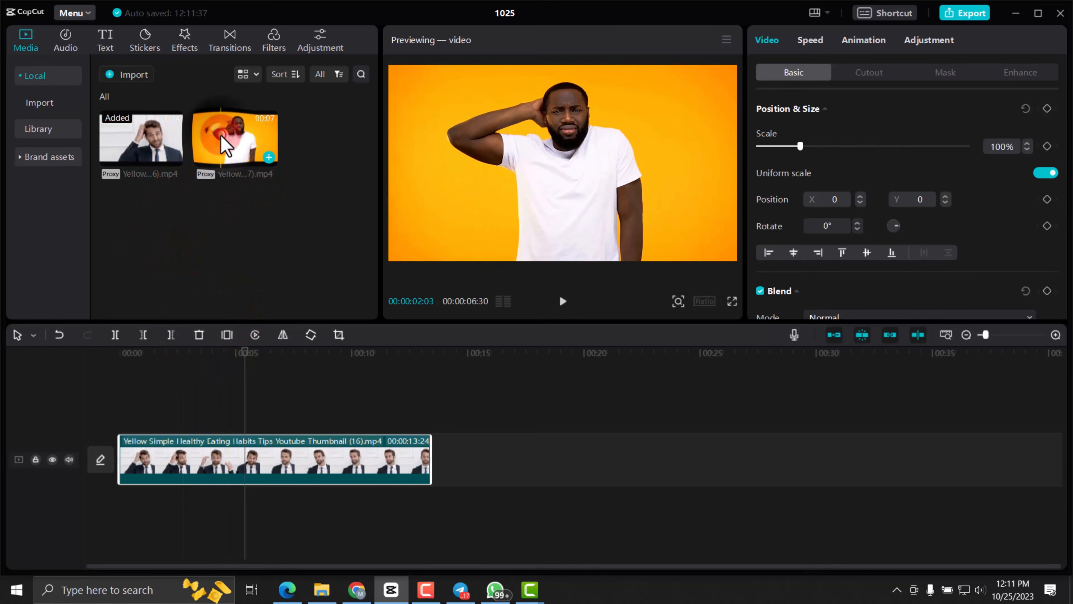
{"action": "left_click_drag", "start_coordinate": [228, 146], "coordinate": [460, 469]}
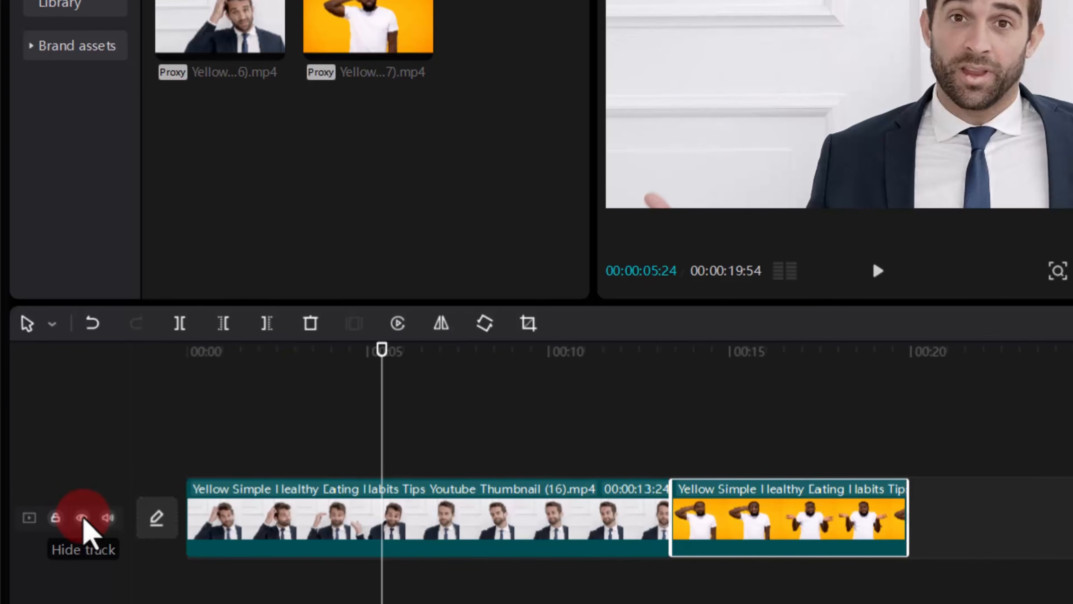
Hide the main track and show it again, and mute and unmute its audio
{"action": "left_click", "coordinate": [81, 517]}
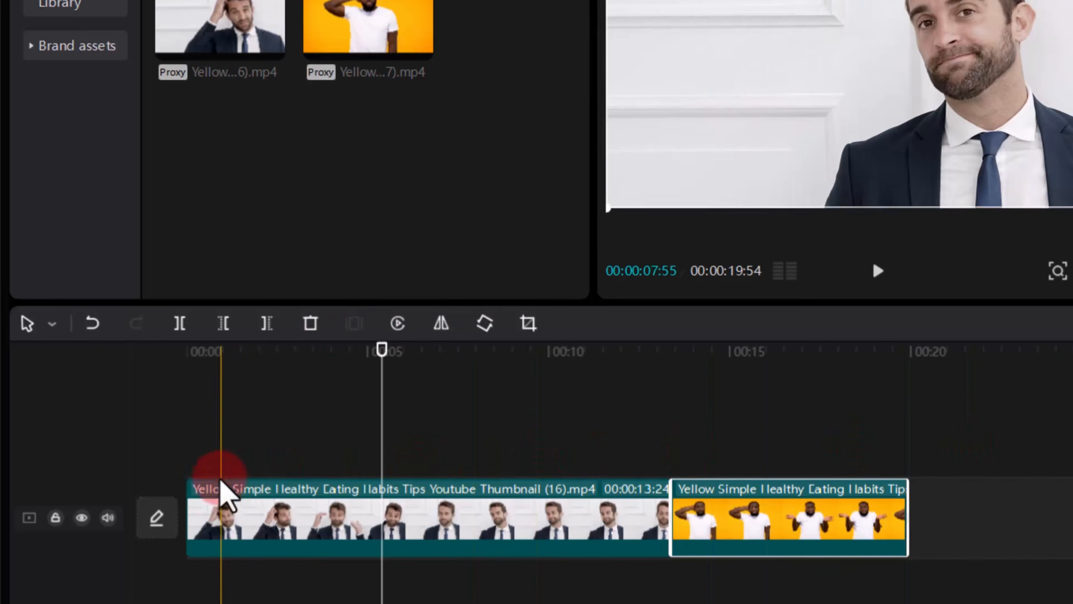
{"action": "left_click", "coordinate": [81, 518]}
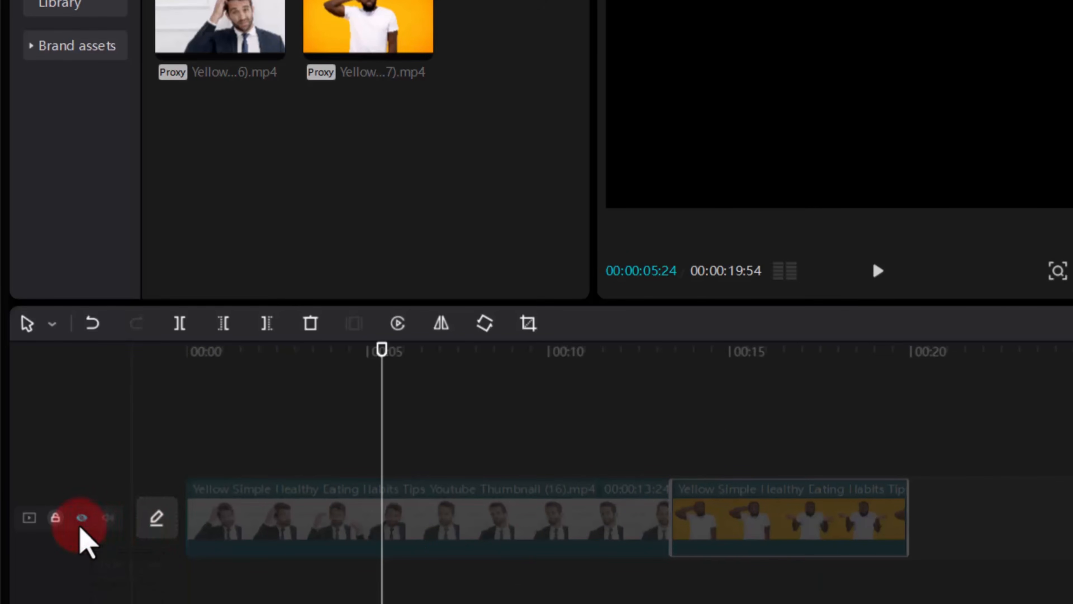
{"action": "left_click", "coordinate": [82, 518]}
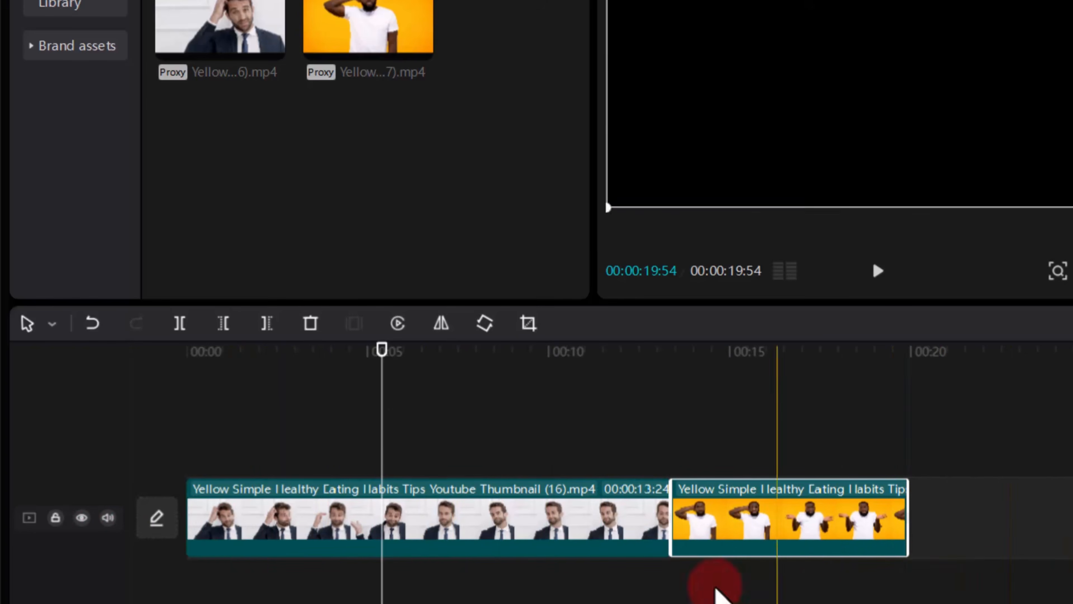
{"action": "left_click", "coordinate": [108, 519]}
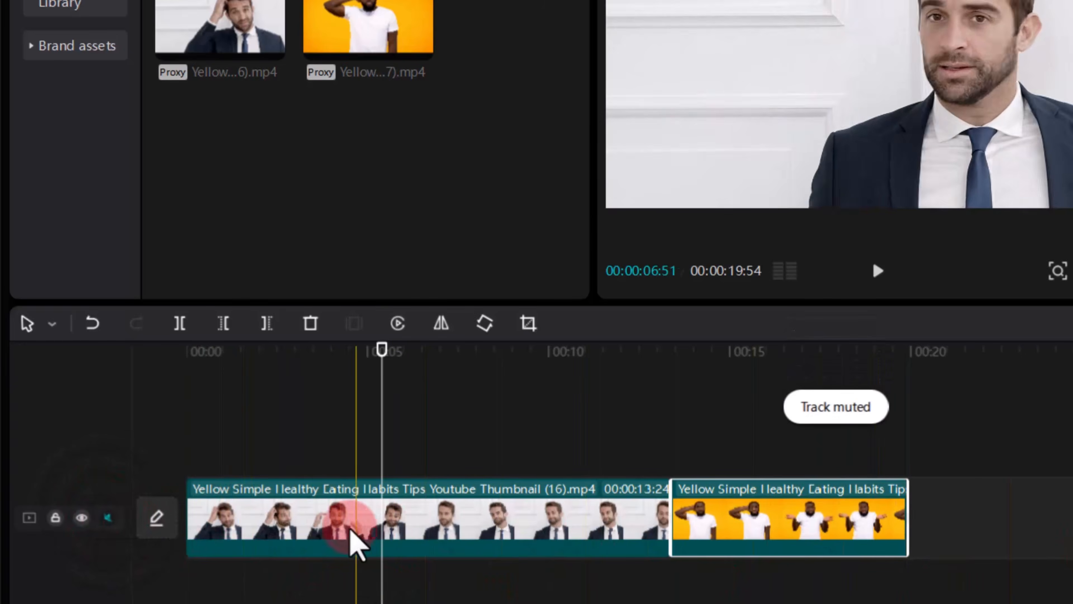
{"action": "left_click", "coordinate": [108, 519]}
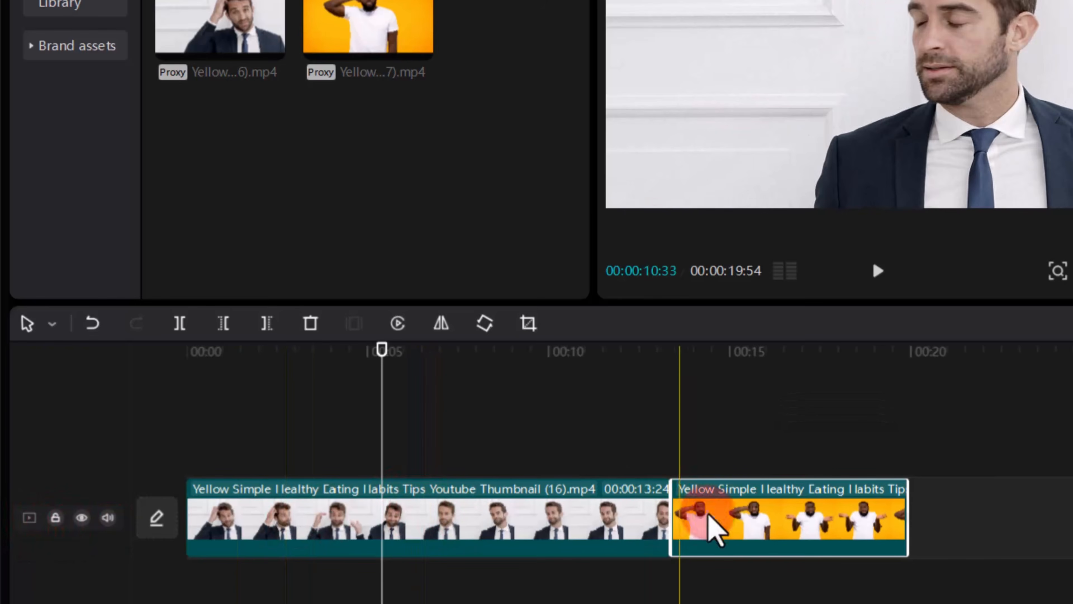
Reorder the timeline clips so the yellow-background clip comes before the suited man's clip
{"action": "left_click", "coordinate": [553, 510]}
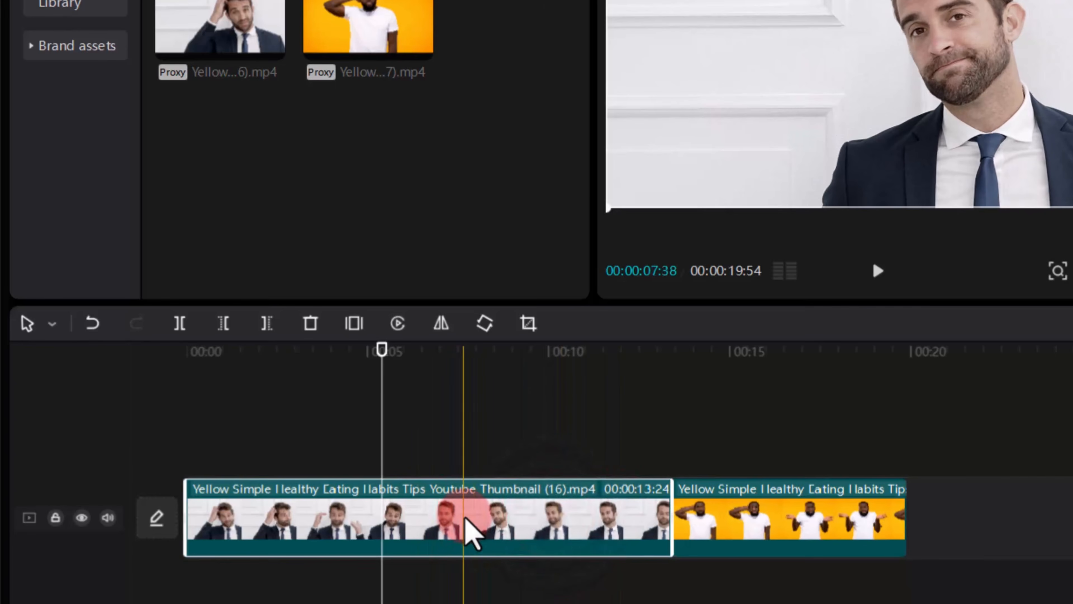
{"action": "left_click_drag", "start_coordinate": [467, 521], "coordinate": [826, 547]}
{"action": "left_click_drag", "start_coordinate": [539, 515], "coordinate": [203, 519]}
{"action": "left_click_drag", "start_coordinate": [808, 525], "coordinate": [333, 549]}
Play the reordered sequence from 00:00 to check the clip order
{"action": "left_click", "coordinate": [179, 348]}
{"action": "left_click", "coordinate": [184, 349]}
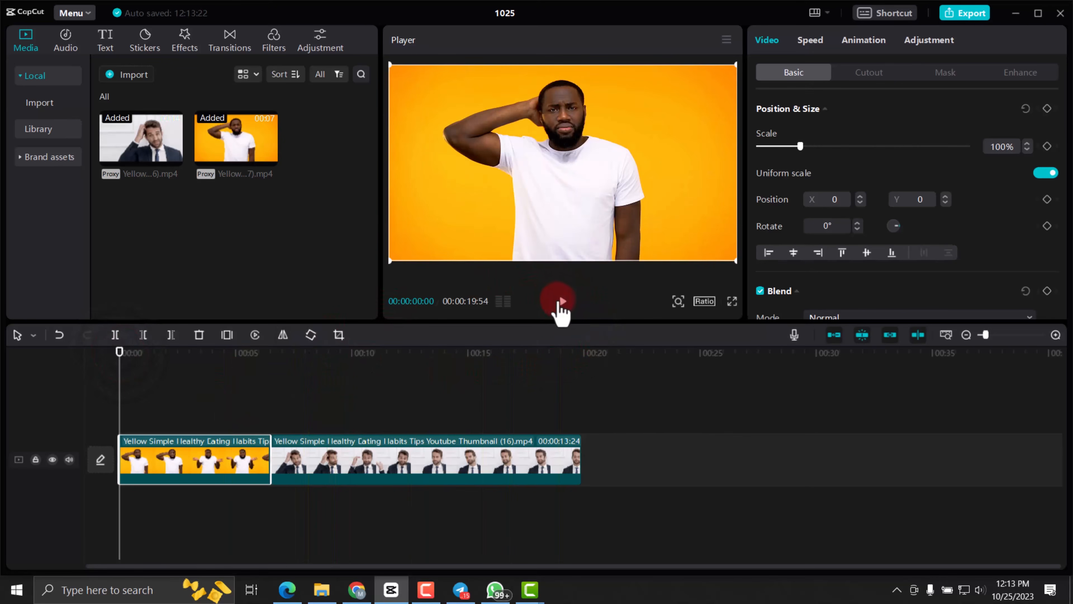
{"action": "left_click", "coordinate": [562, 300]}
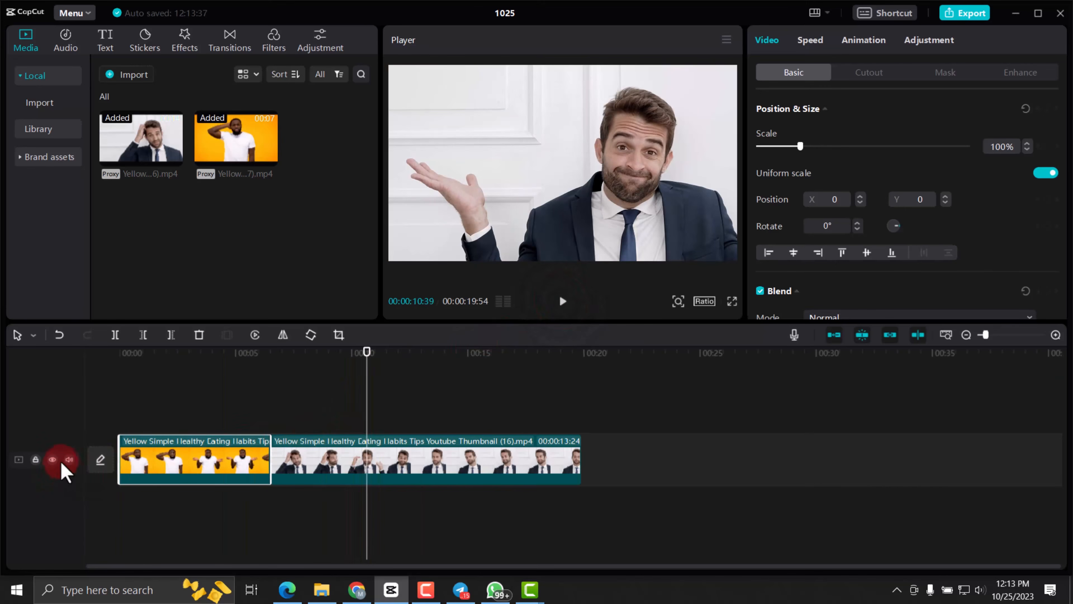
Swap the order of the two timeline clips and return the yellow-background clip to first place
{"action": "left_click_drag", "start_coordinate": [221, 469], "coordinate": [443, 451]}
{"action": "mouse_move", "coordinate": [300, 456]}
{"action": "left_mouse_down"}
{"action": "mouse_move", "coordinate": [364, 420]}
{"action": "mouse_move", "coordinate": [252, 448]}
{"action": "mouse_move", "coordinate": [254, 458]}
{"action": "mouse_move", "coordinate": [293, 443]}
{"action": "left_mouse_up"}
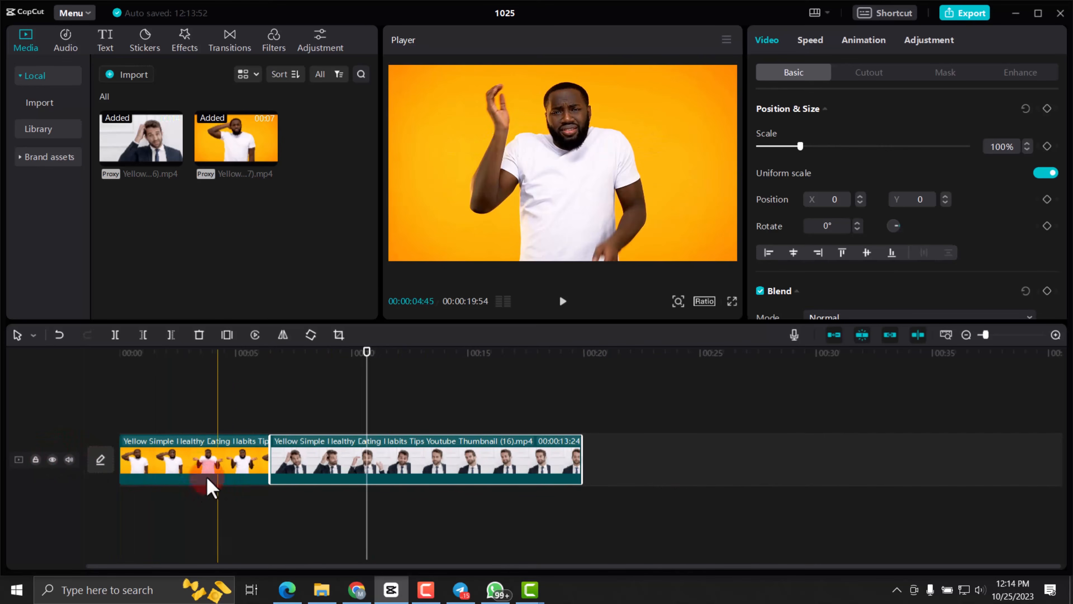
Lock the main track and unlock it again
{"action": "left_click", "coordinate": [36, 460]}
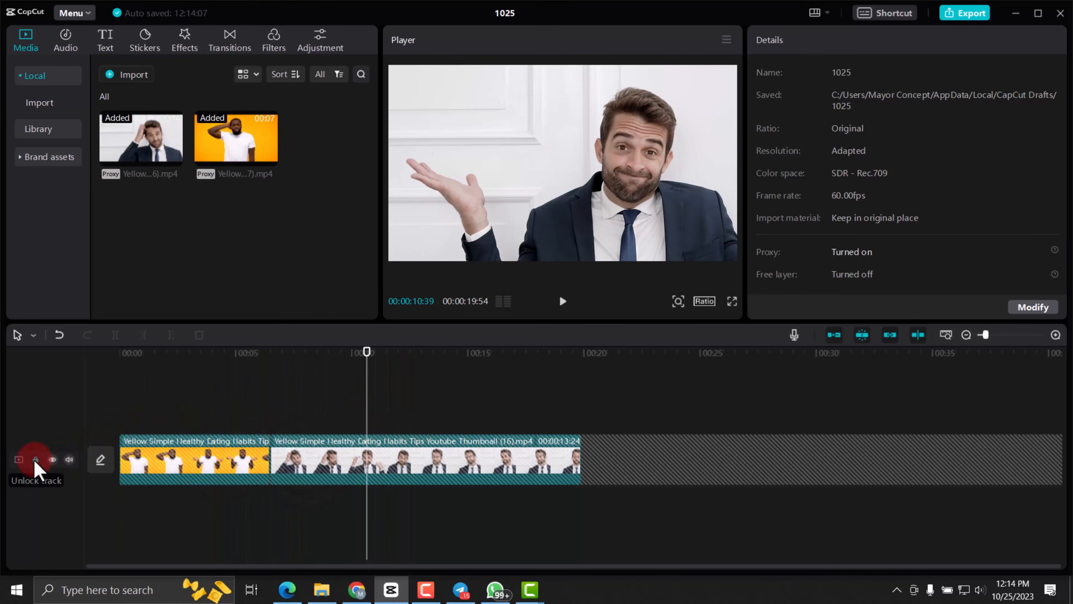
{"action": "left_click", "coordinate": [35, 458]}
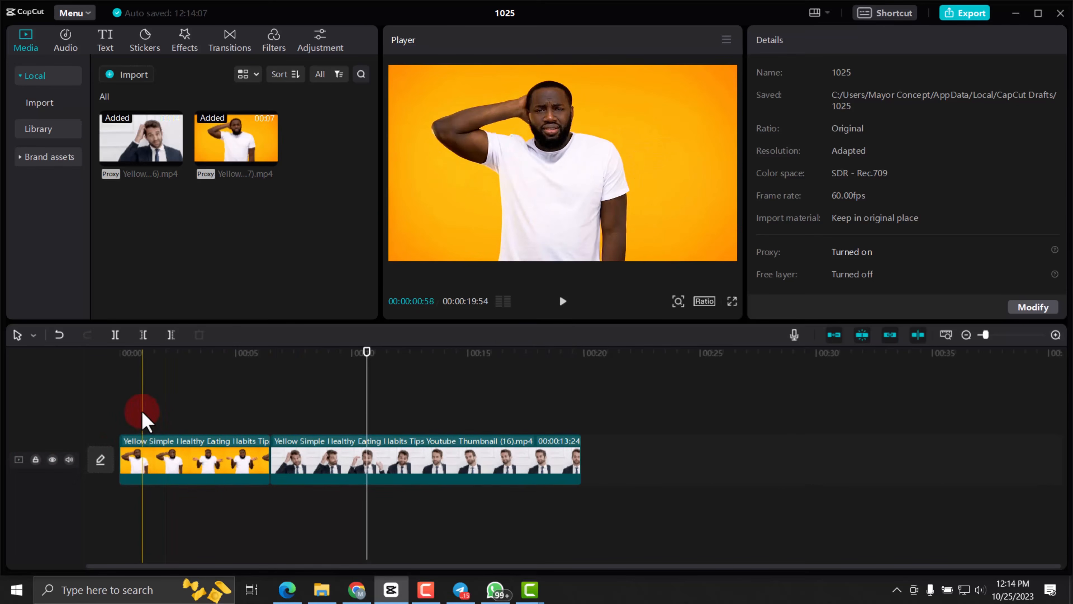
Open the timeline cursor modes and choose the Select tool
{"action": "left_click", "coordinate": [33, 335]}
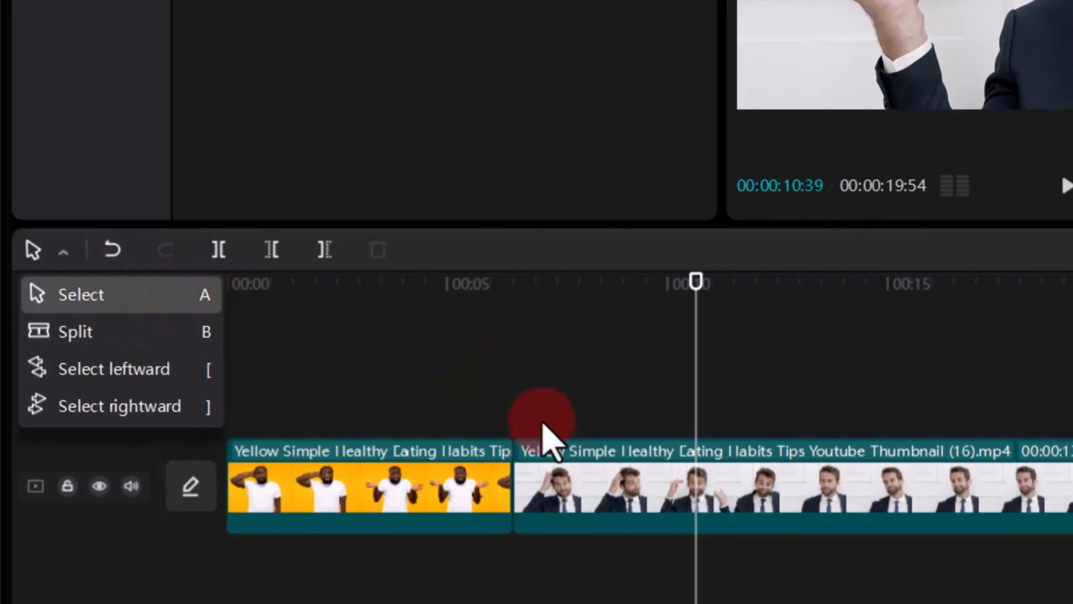
{"action": "left_click", "coordinate": [169, 296]}
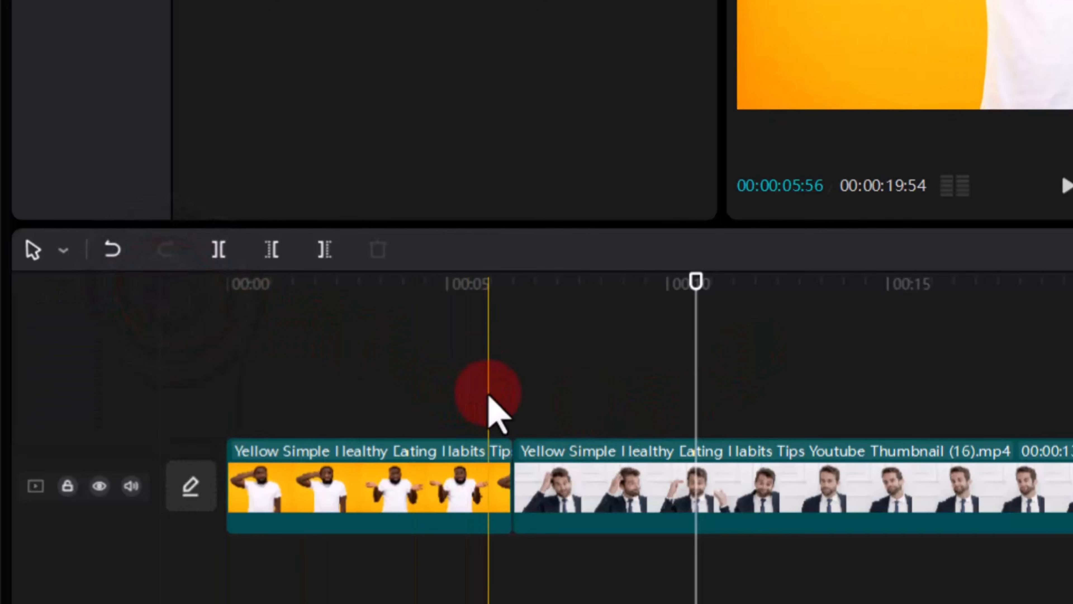
Choose the Select cursor mode and select the yellow-background clip at the start of the timeline
{"action": "left_click", "coordinate": [63, 253]}
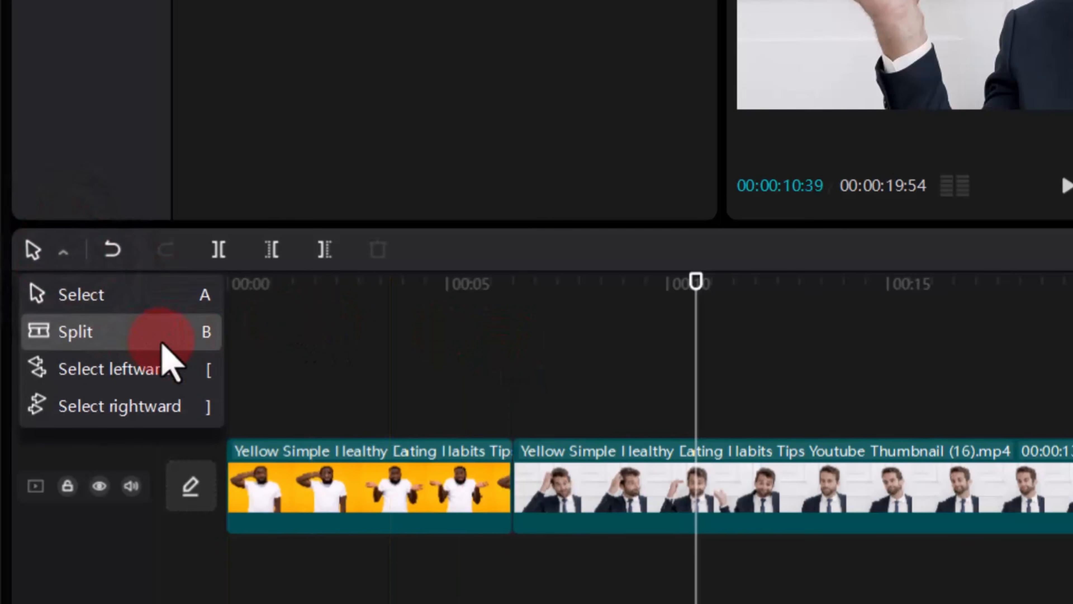
{"action": "left_click", "coordinate": [179, 295]}
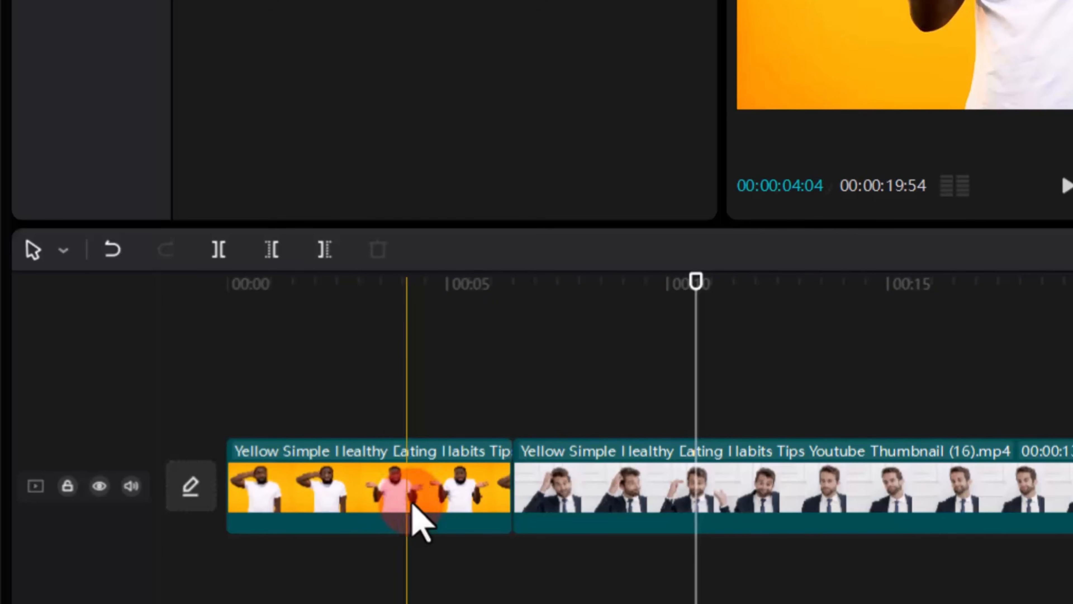
{"action": "left_click_drag", "start_coordinate": [427, 505], "coordinate": [335, 447]}
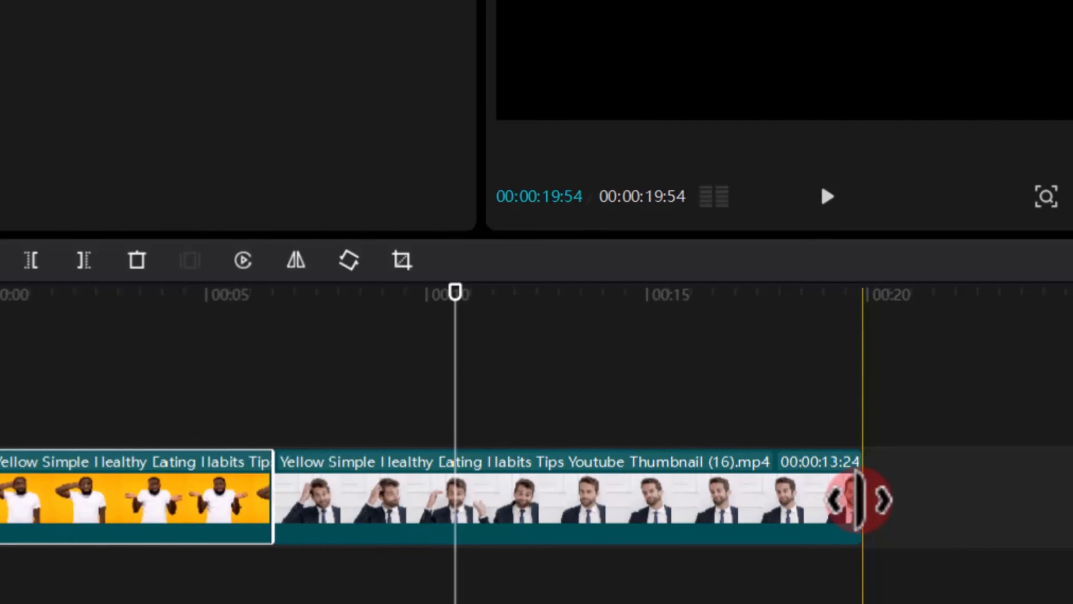
Shorten the white-background clip from its end so the sequence ends at 00:00:14:19, and extend it back to full length in two stages
{"action": "left_click_drag", "start_coordinate": [860, 498], "coordinate": [615, 512]}
{"action": "left_click", "coordinate": [535, 291]}
{"action": "left_click", "coordinate": [592, 291]}
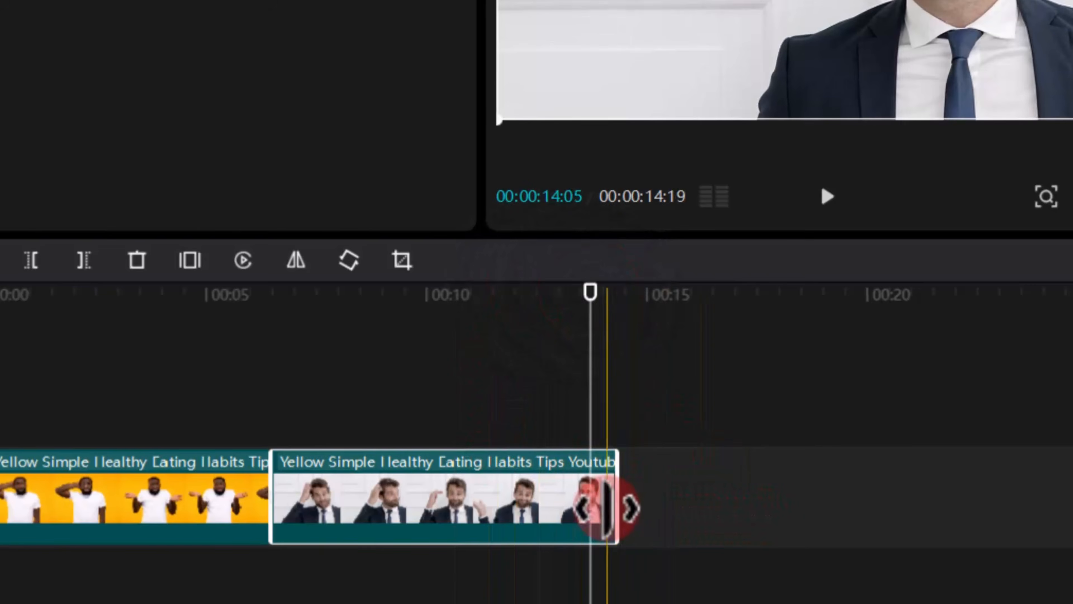
{"action": "left_click_drag", "start_coordinate": [616, 503], "coordinate": [807, 512]}
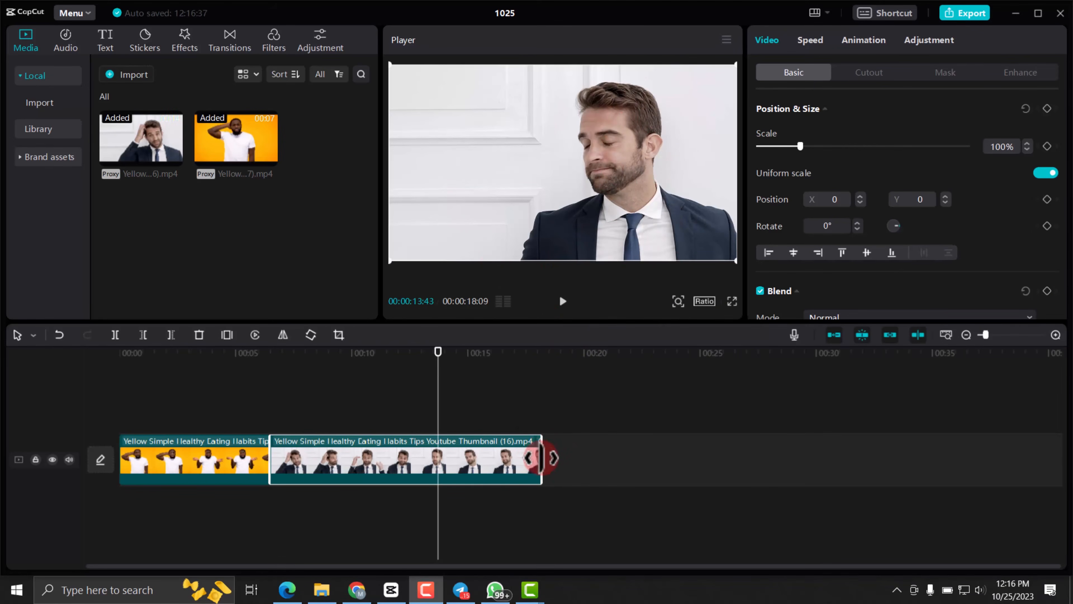
{"action": "left_click_drag", "start_coordinate": [541, 458], "coordinate": [611, 454]}
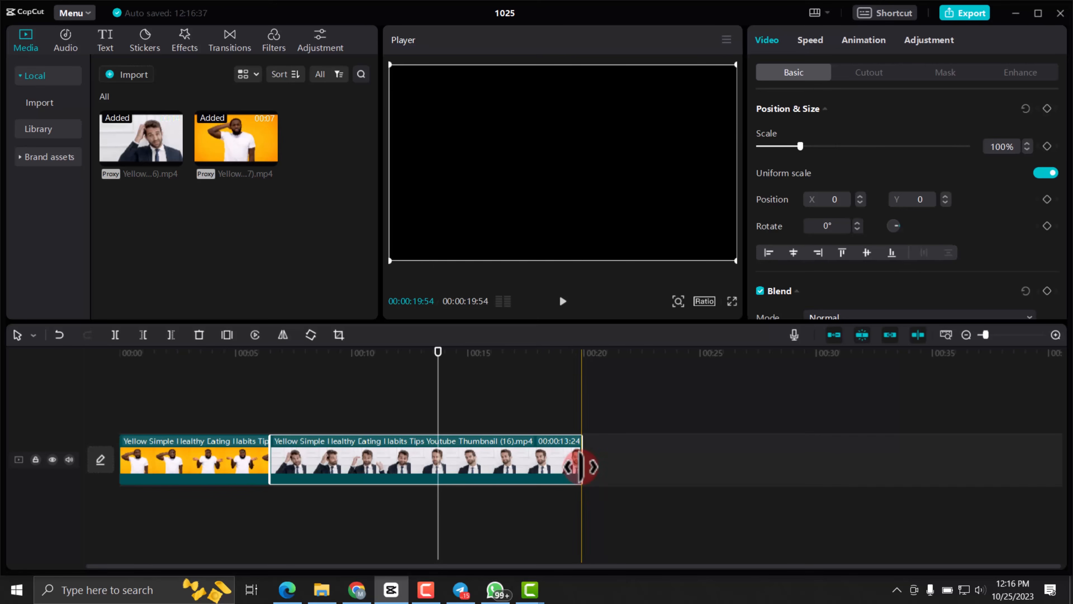
Trim the end of the white-background clip so the sequence ends at 00:00:15:17, and play it
{"action": "left_click_drag", "start_coordinate": [582, 465], "coordinate": [474, 465]}
{"action": "left_click", "coordinate": [563, 301]}
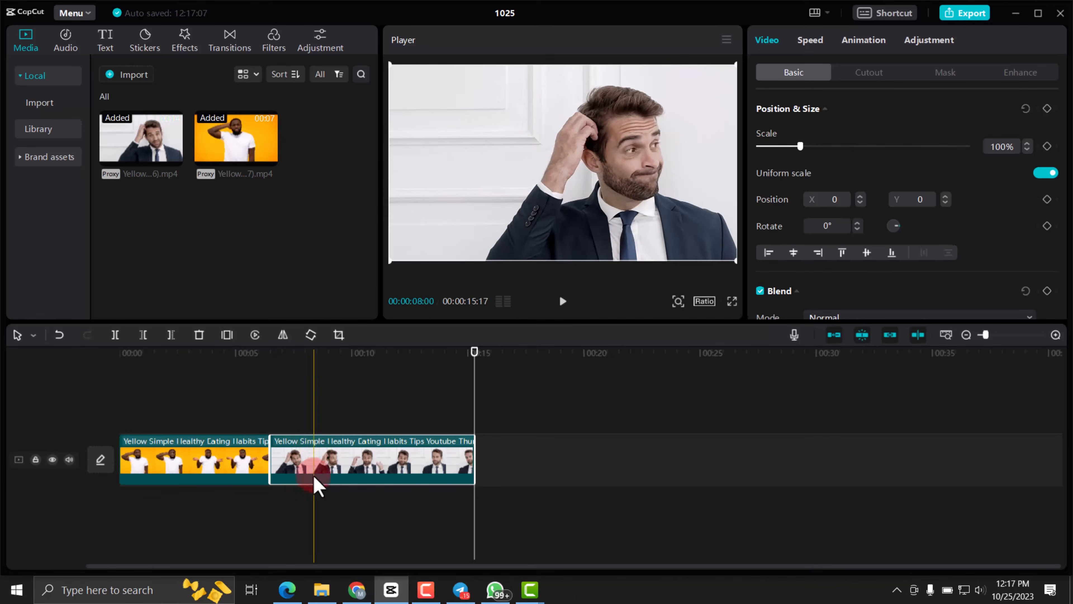
Select the yellow-background clip alone, box-select both timeline clips, and clear the selection
{"action": "left_click", "coordinate": [220, 470]}
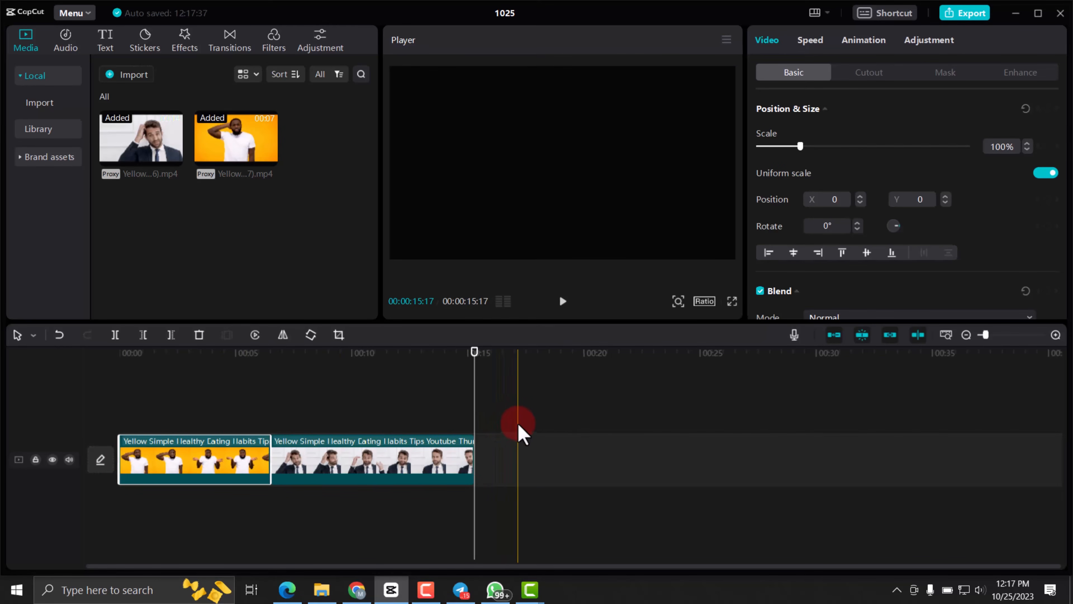
{"action": "mouse_move", "coordinate": [528, 419]}
{"action": "left_mouse_down"}
{"action": "mouse_move", "coordinate": [428, 459]}
{"action": "mouse_move", "coordinate": [544, 418]}
{"action": "left_mouse_up"}
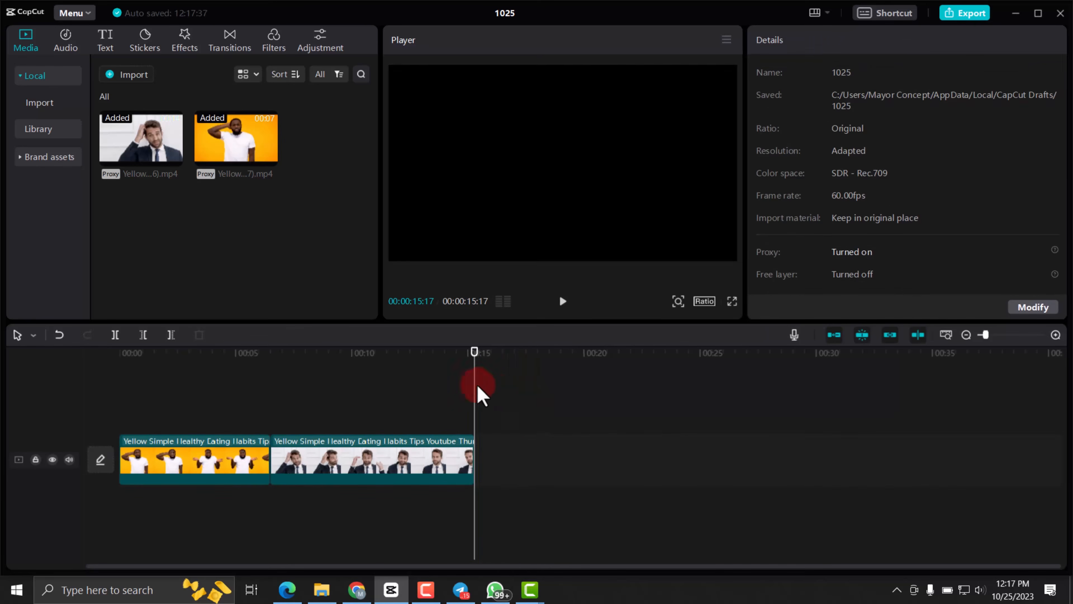
{"action": "left_click", "coordinate": [558, 400]}
{"action": "left_click_drag", "start_coordinate": [498, 444], "coordinate": [234, 480]}
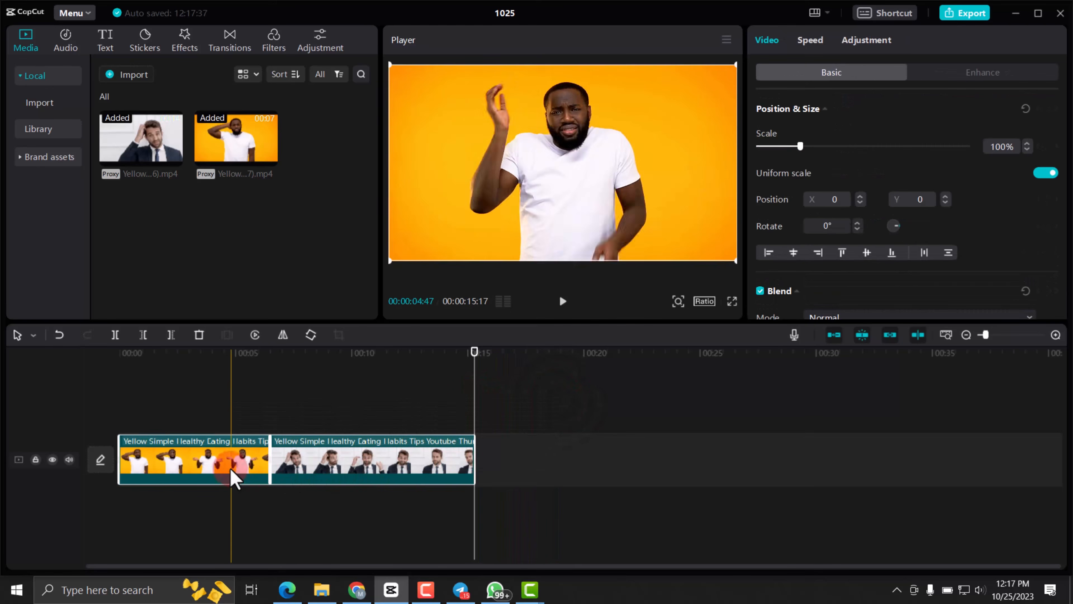
{"action": "left_click_drag", "start_coordinate": [329, 454], "coordinate": [450, 425]}
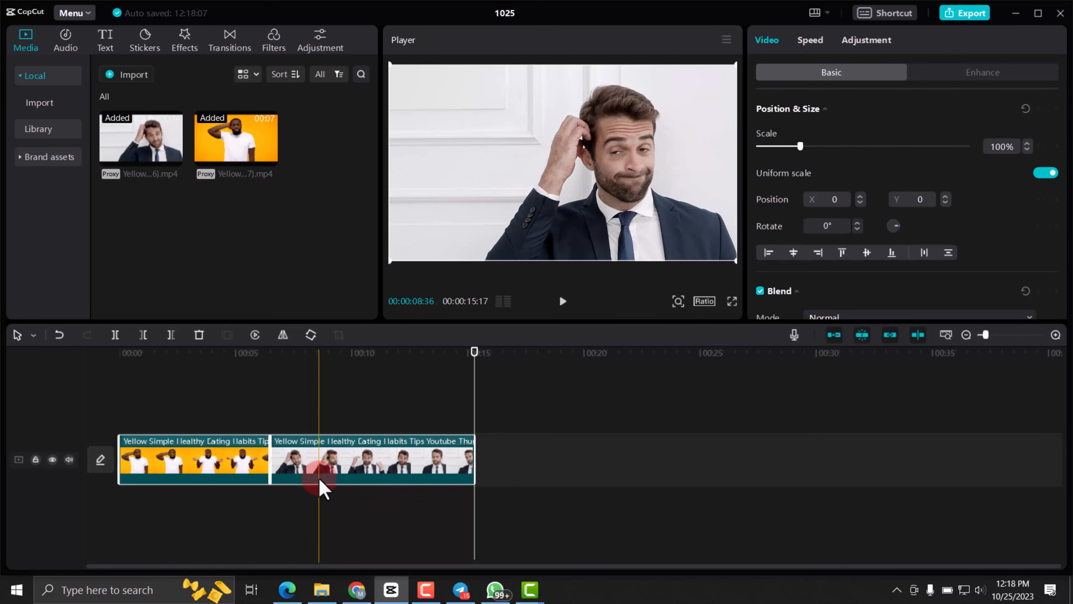
{"action": "left_click", "coordinate": [331, 422]}
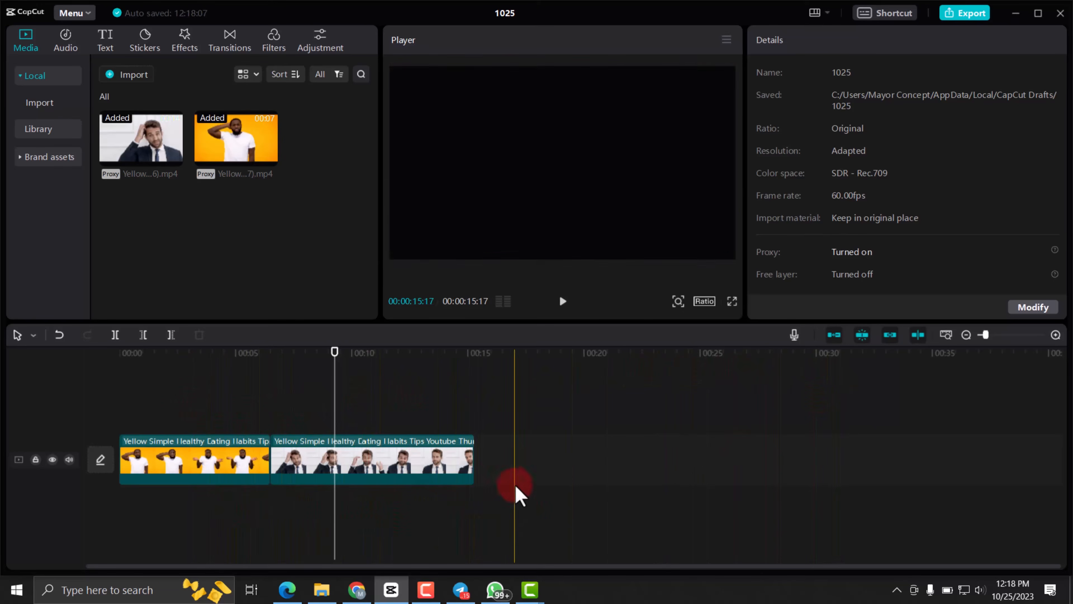
Append the white-background video and the yellow-background video from the local media to the end of the main track
{"action": "left_click", "coordinate": [202, 259]}
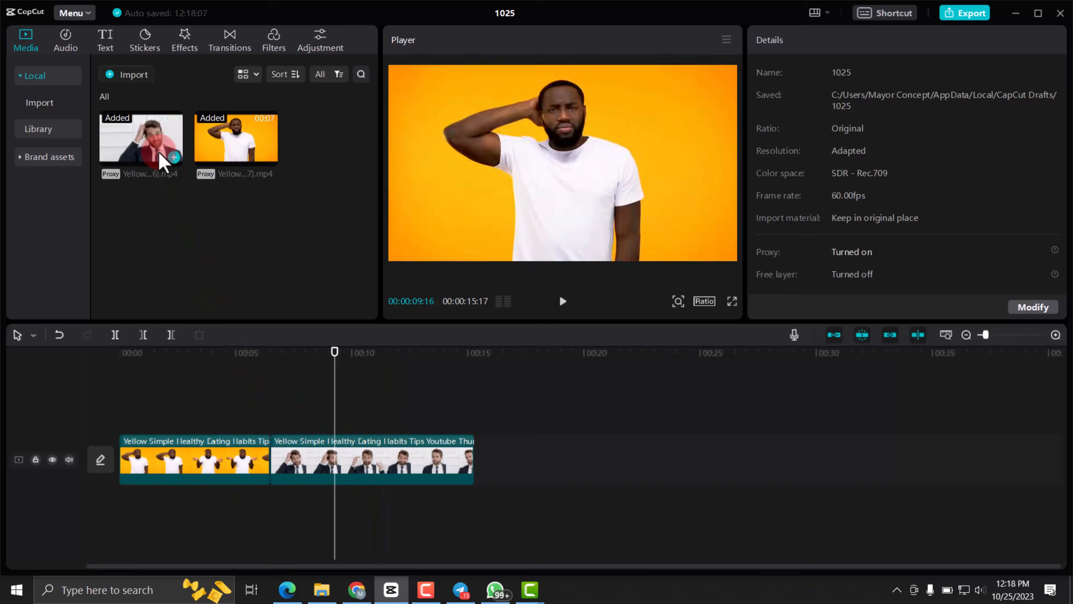
{"action": "left_click_drag", "start_coordinate": [161, 123], "coordinate": [549, 460]}
{"action": "left_click_drag", "start_coordinate": [249, 161], "coordinate": [797, 479]}
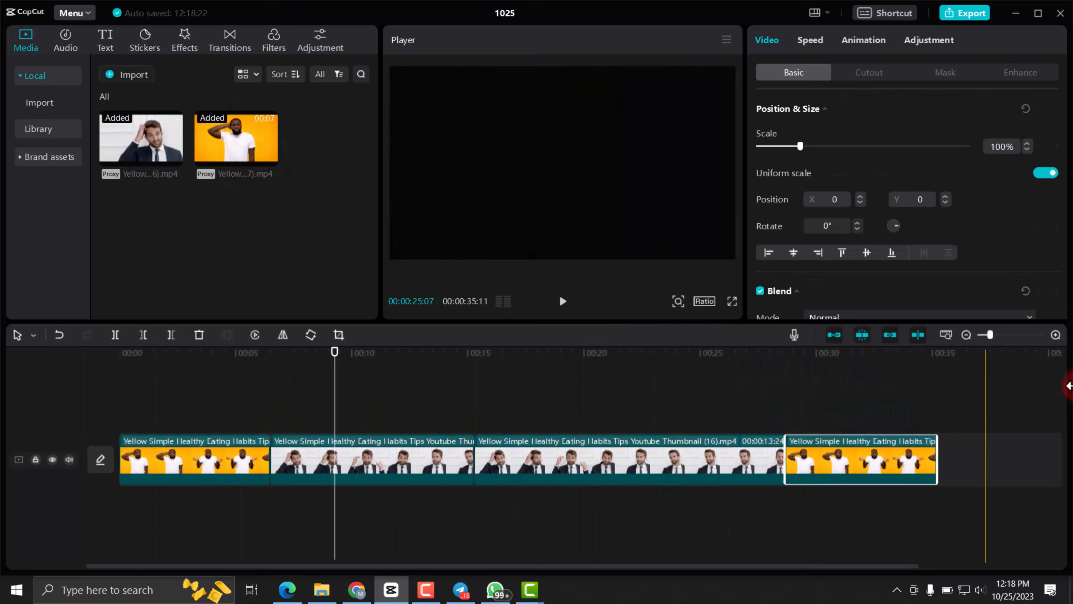
Box-select all four clips on the main track and clear the selection
{"action": "left_click_drag", "start_coordinate": [198, 396], "coordinate": [861, 483]}
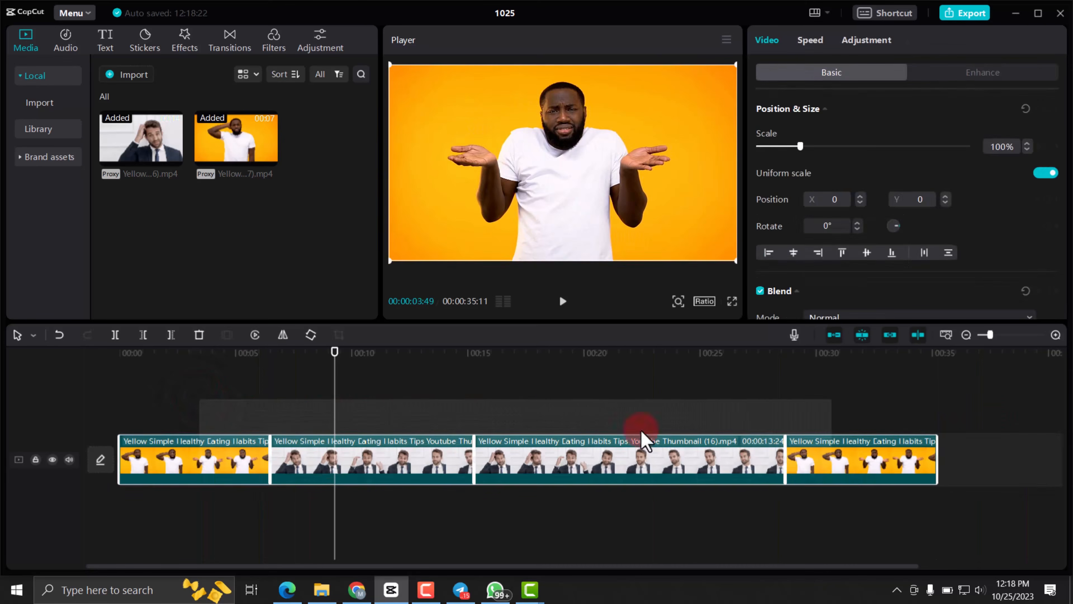
{"action": "left_click", "coordinate": [407, 380]}
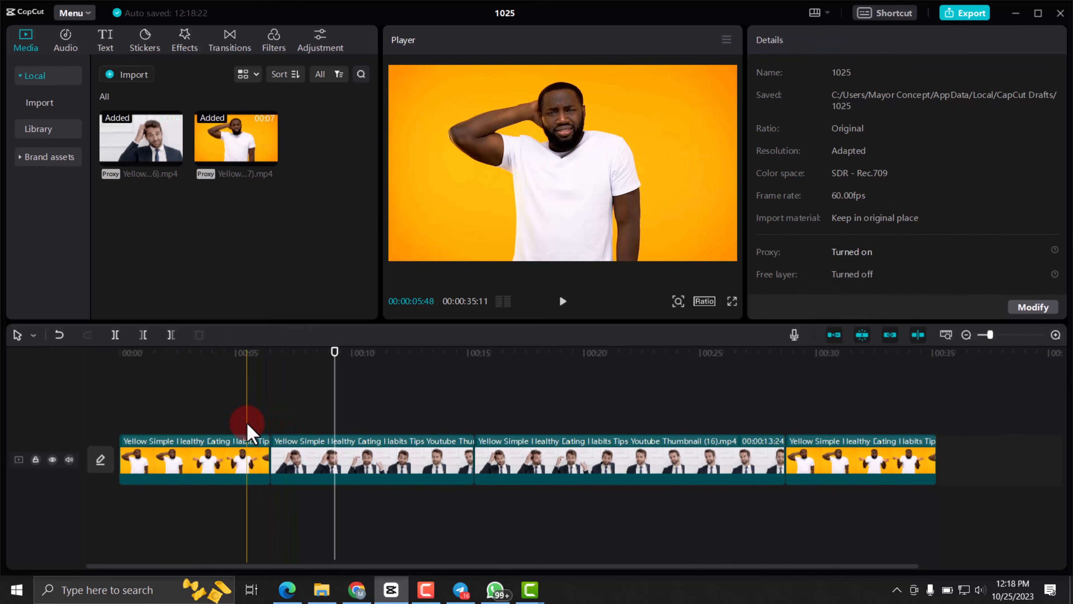
{"action": "left_click", "coordinate": [249, 429]}
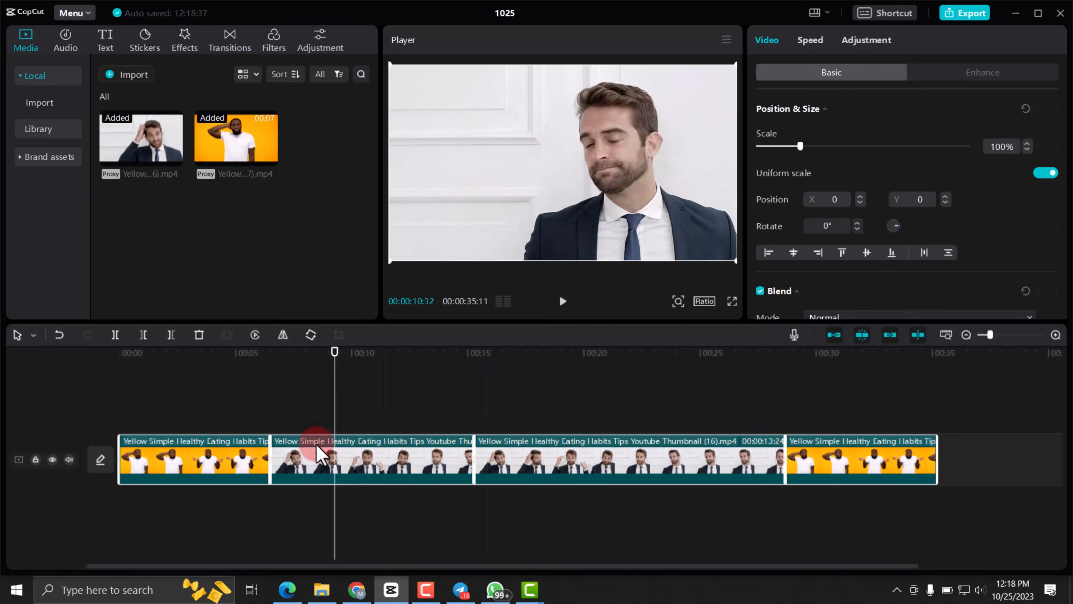
Split the third timeline clip at about 00:00:22:41 using the Split cursor mode
{"action": "left_click", "coordinate": [26, 340]}
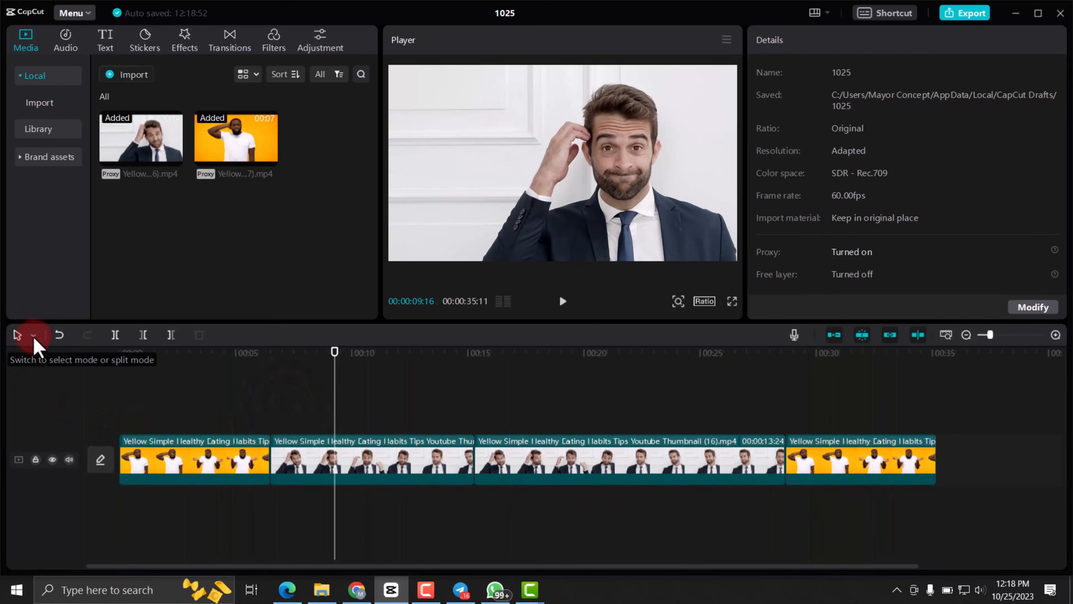
{"action": "left_click", "coordinate": [34, 336]}
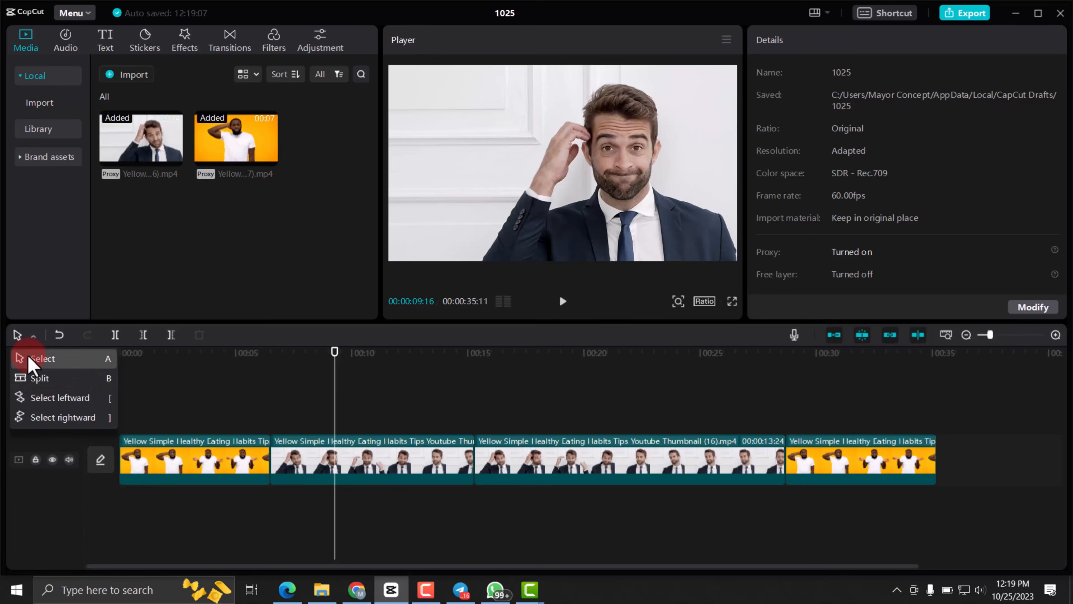
{"action": "left_click", "coordinate": [55, 378]}
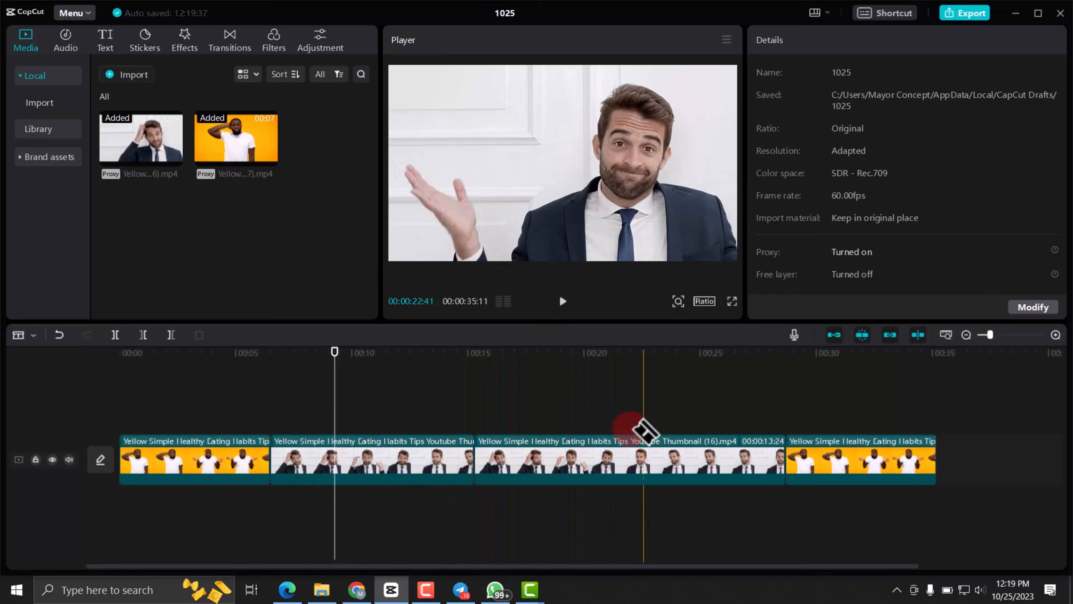
{"action": "left_click", "coordinate": [648, 456]}
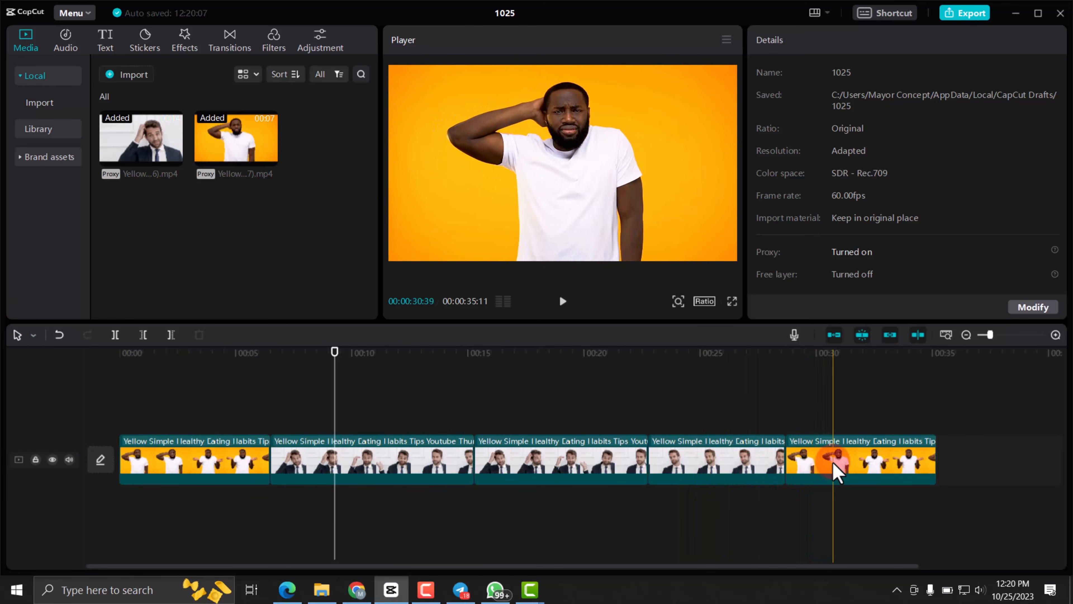
Move the last yellow-background clip between the two split halves and check the new order by playing from 00:00:20:51
{"action": "left_click_drag", "start_coordinate": [827, 463], "coordinate": [697, 470]}
{"action": "left_click", "coordinate": [603, 361]}
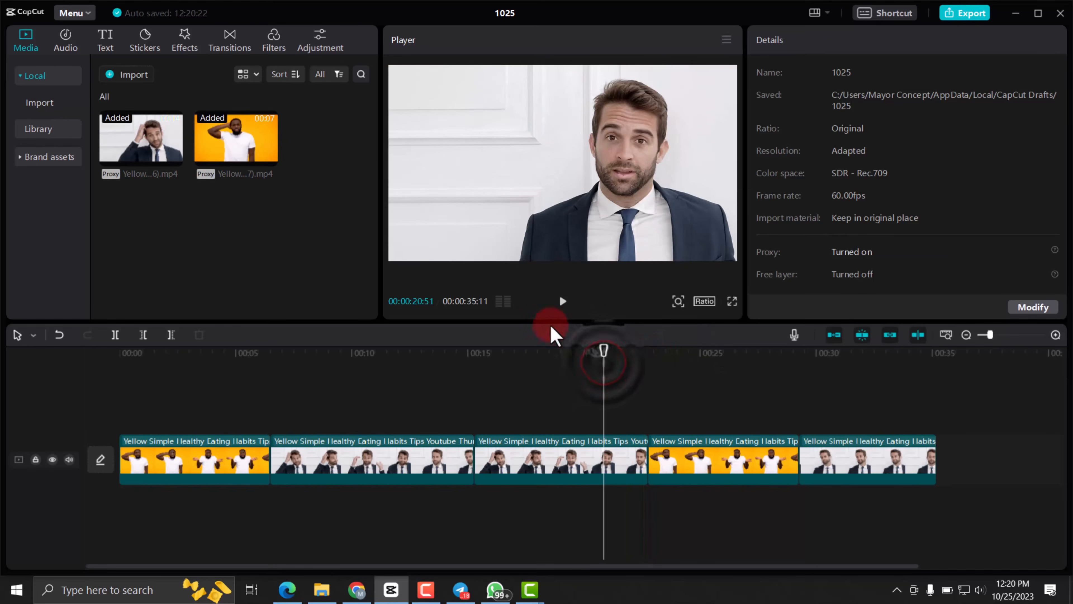
{"action": "left_click", "coordinate": [564, 302]}
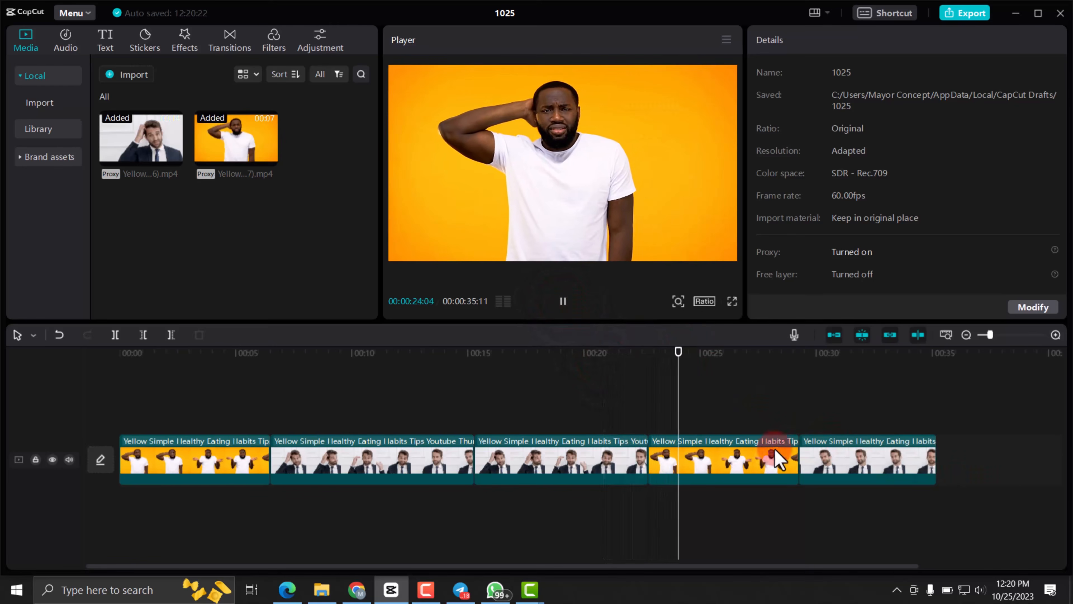
{"action": "left_click", "coordinate": [816, 355]}
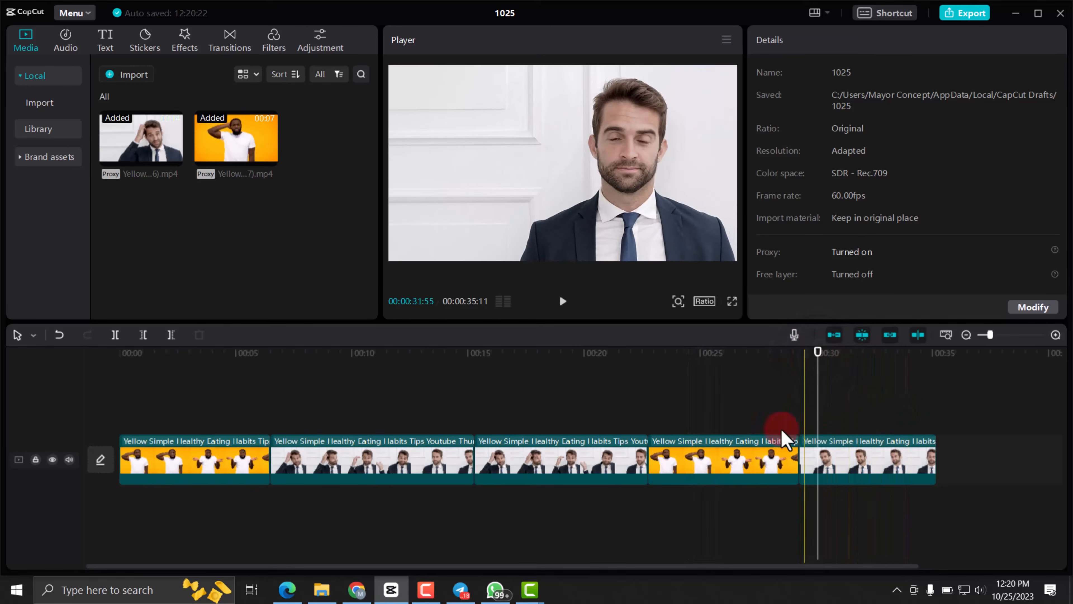
{"action": "left_click", "coordinate": [512, 368]}
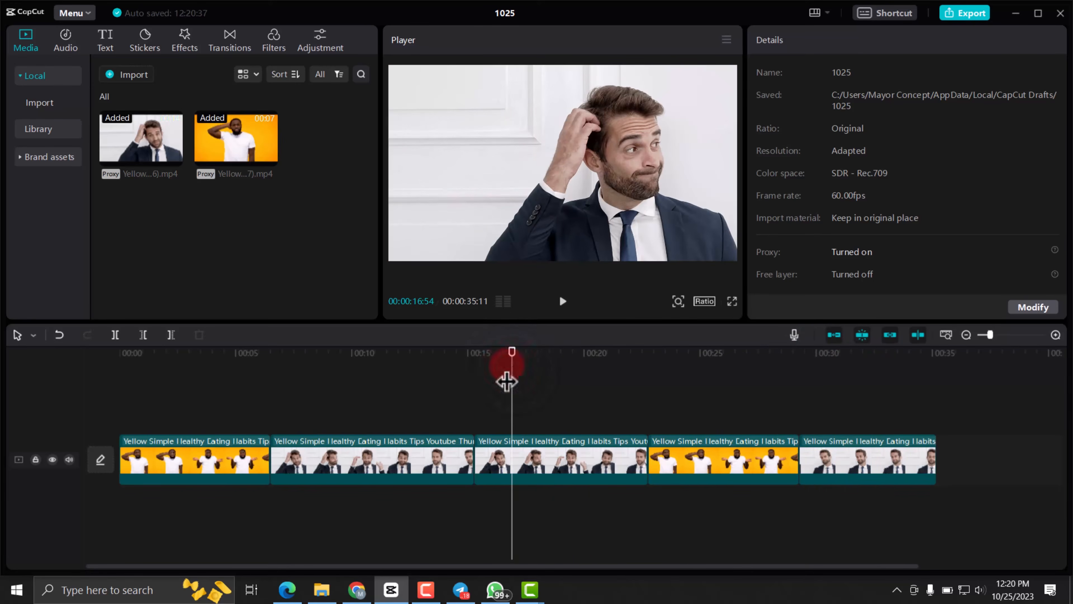
Use the Select rightward mode to select the second clip and every clip after it
{"action": "left_click", "coordinate": [33, 333]}
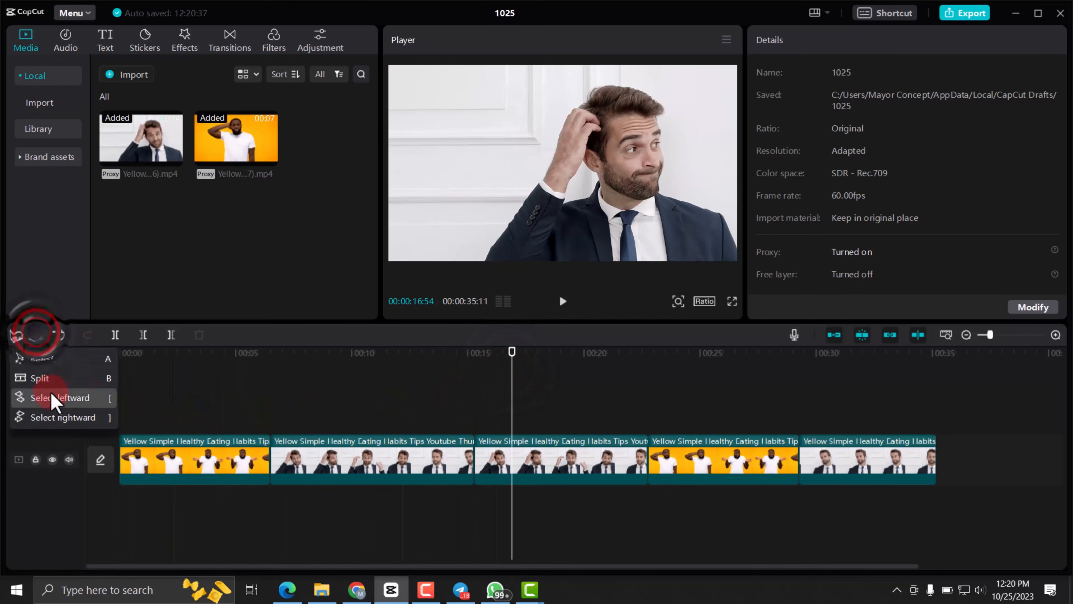
{"action": "left_click", "coordinate": [87, 420]}
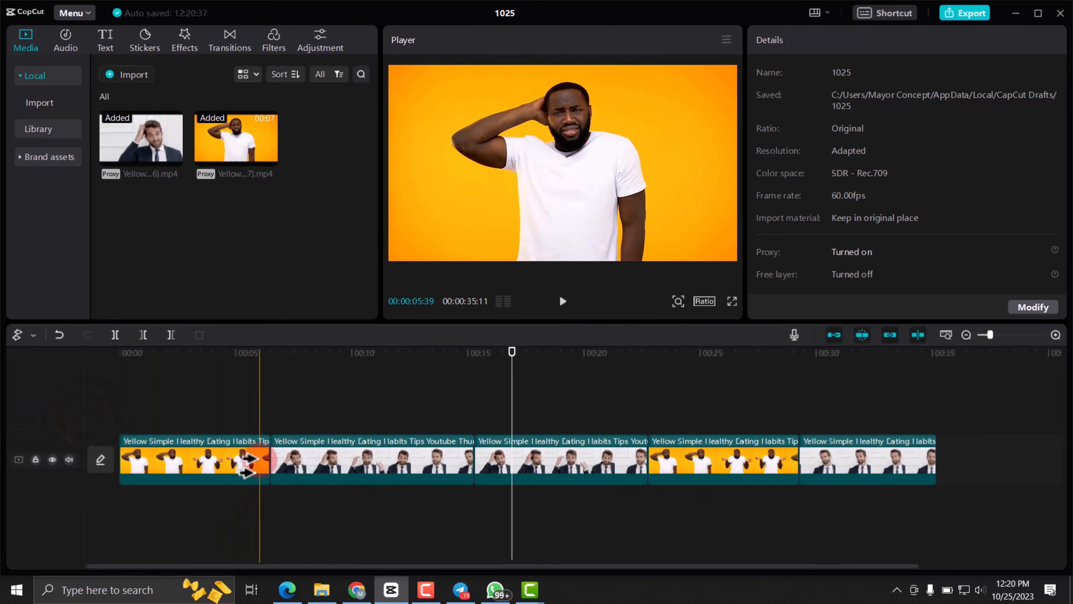
{"action": "mouse_move", "coordinate": [270, 462]}
{"action": "left_mouse_down"}
{"action": "mouse_move", "coordinate": [284, 460]}
{"action": "mouse_move", "coordinate": [271, 460]}
{"action": "left_mouse_up"}
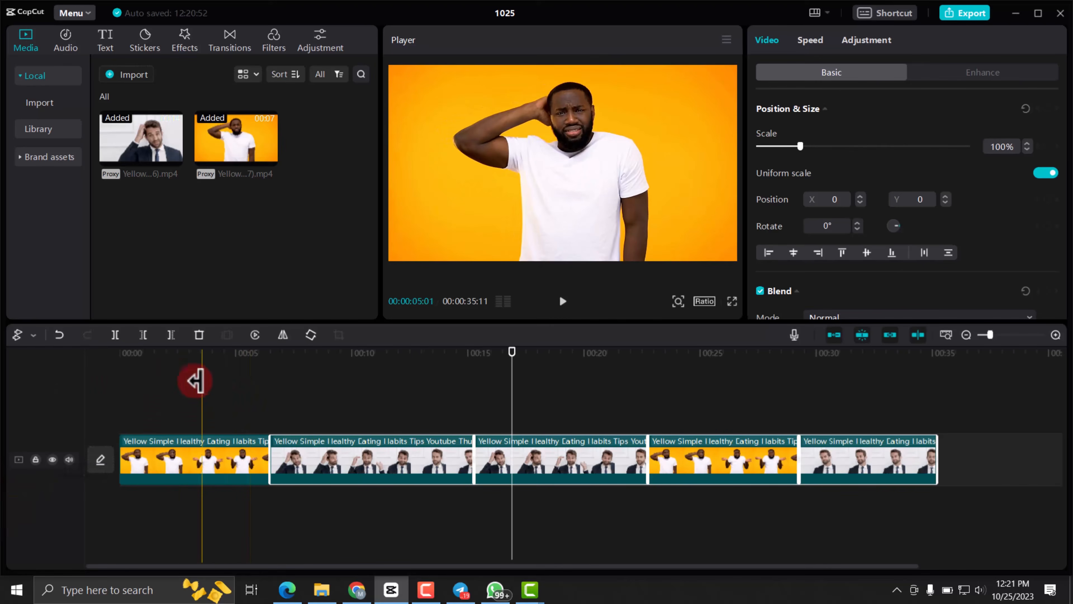
Select the first three clips with the Select leftward mode and the last two clips with the Select rightward mode
{"action": "left_click", "coordinate": [25, 334]}
{"action": "left_click", "coordinate": [52, 399]}
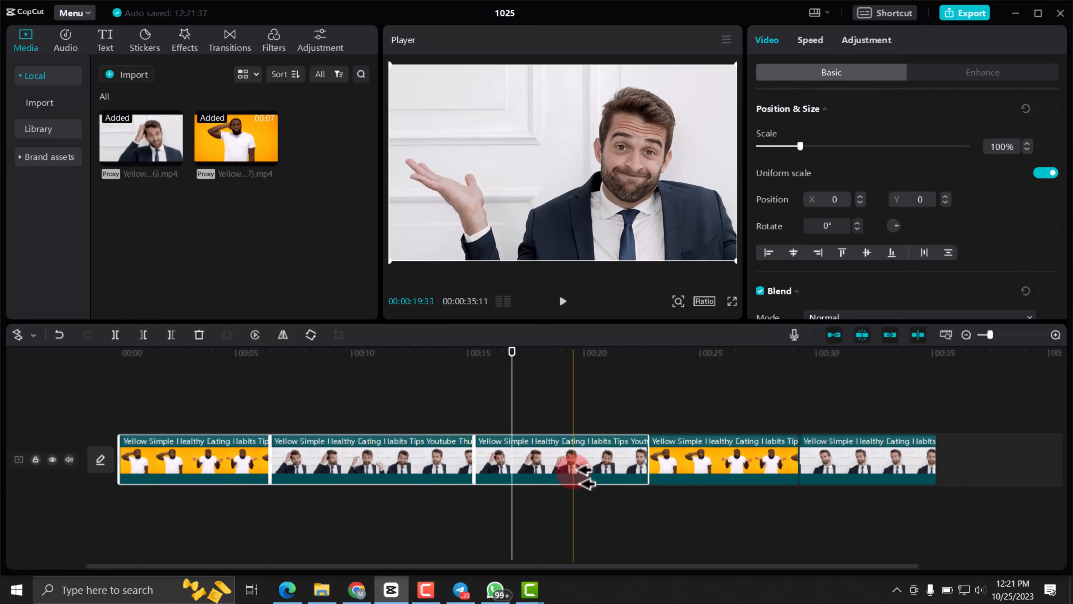
{"action": "left_click", "coordinate": [34, 334]}
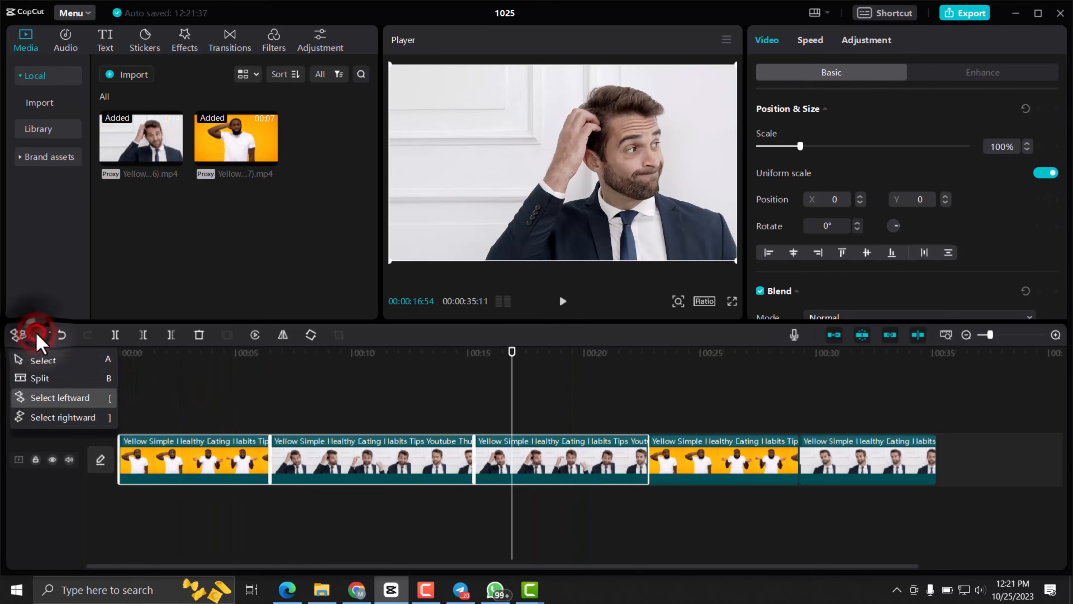
{"action": "left_click", "coordinate": [52, 399]}
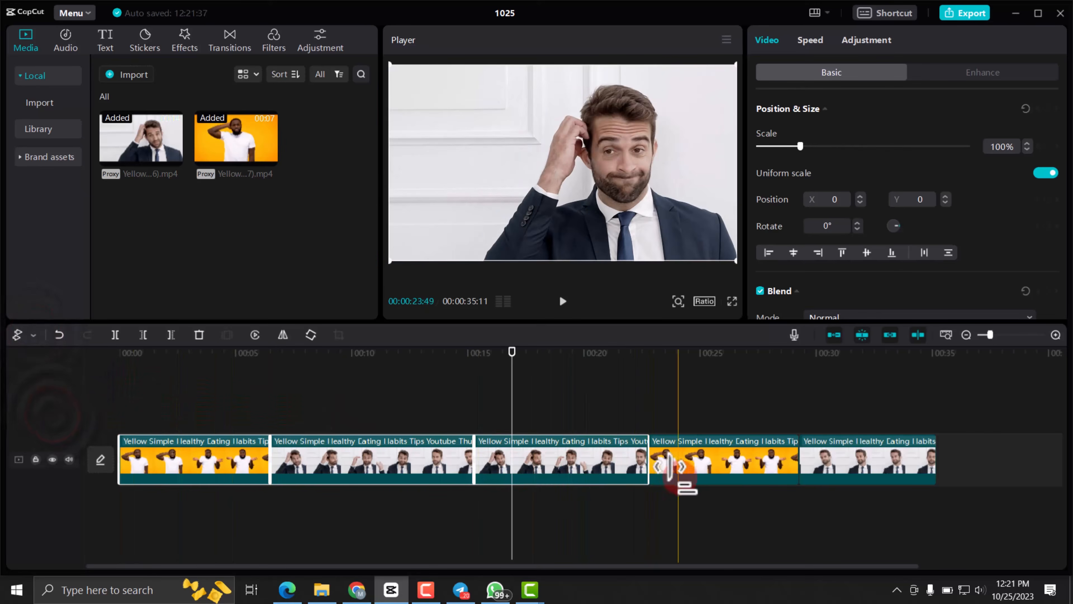
{"action": "left_click", "coordinate": [687, 464]}
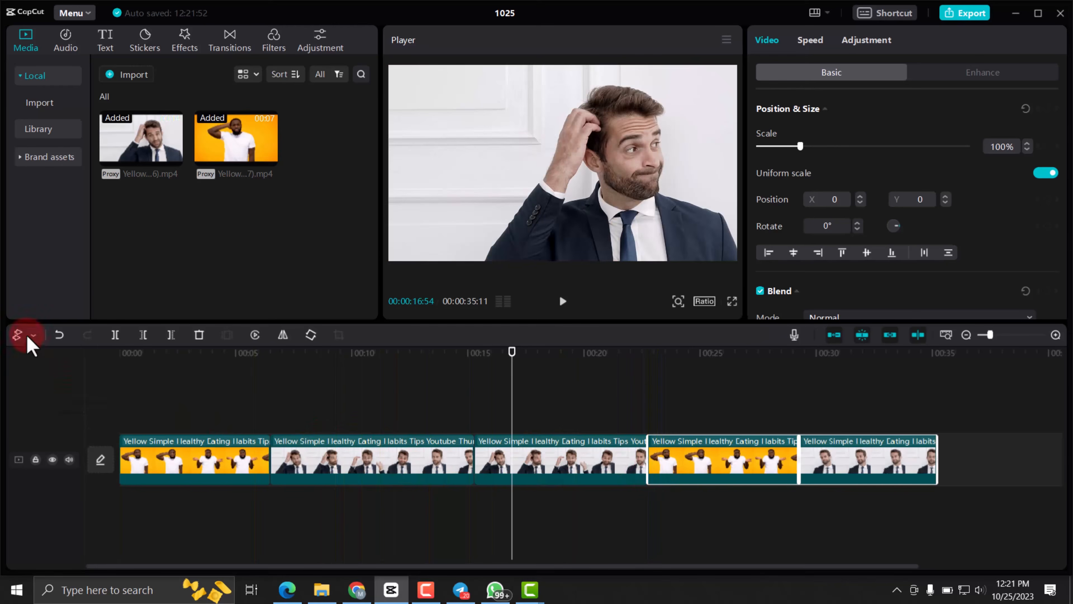
Return to the Select cursor mode, clear the multi-clip selection, and select the third clip alone
{"action": "left_click", "coordinate": [27, 334]}
{"action": "left_click", "coordinate": [29, 356]}
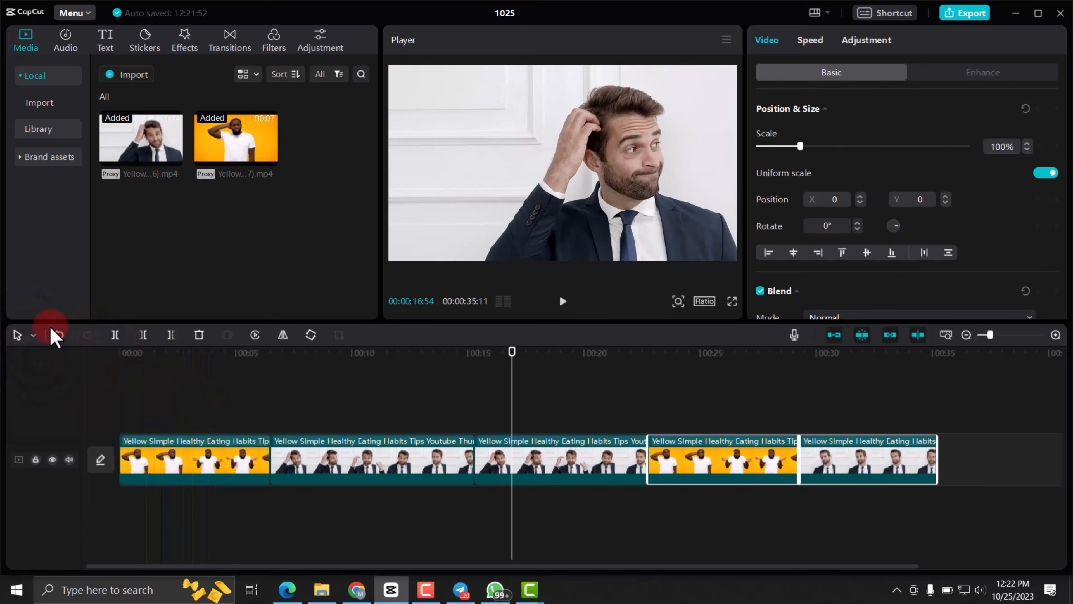
{"action": "left_click", "coordinate": [421, 411]}
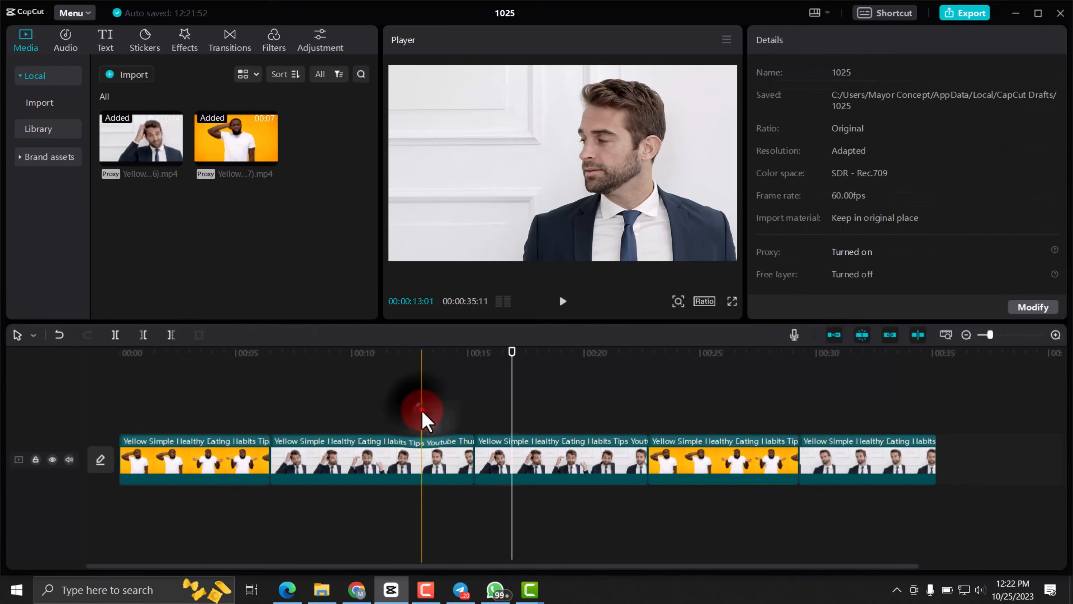
{"action": "left_click", "coordinate": [483, 468]}
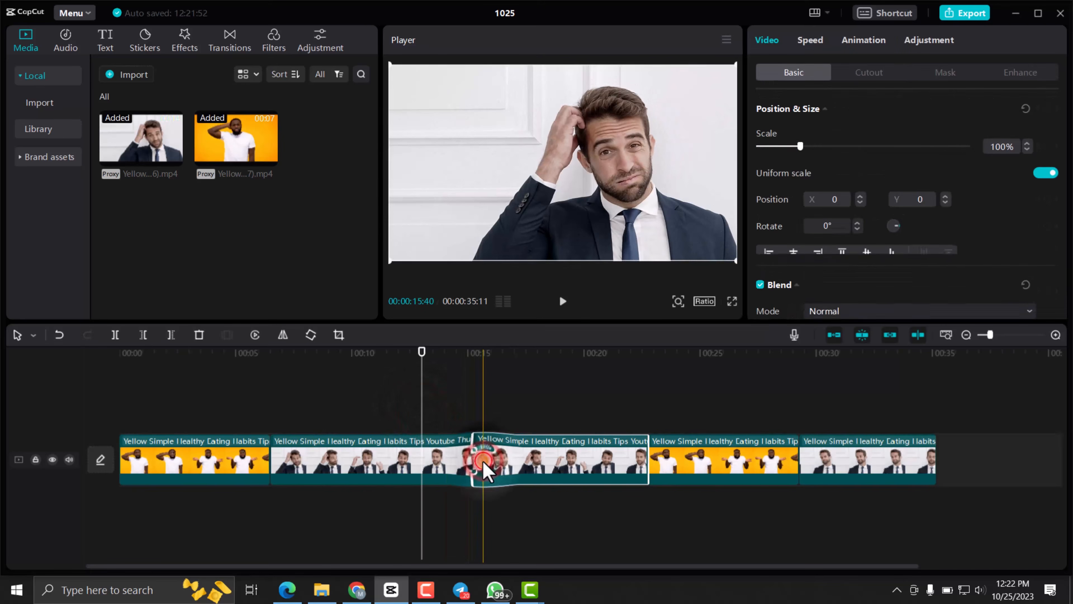
Clear the clip selection and split the last white-background clip near its middle with the Split cursor mode
{"action": "left_click", "coordinate": [440, 410]}
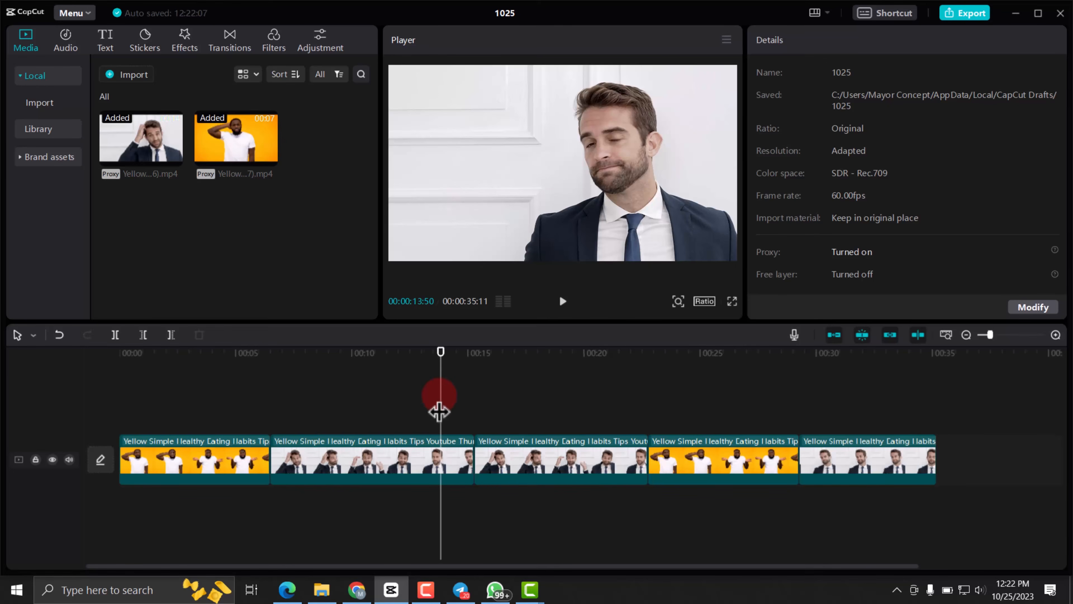
{"action": "key", "text": "ctrl+z"}
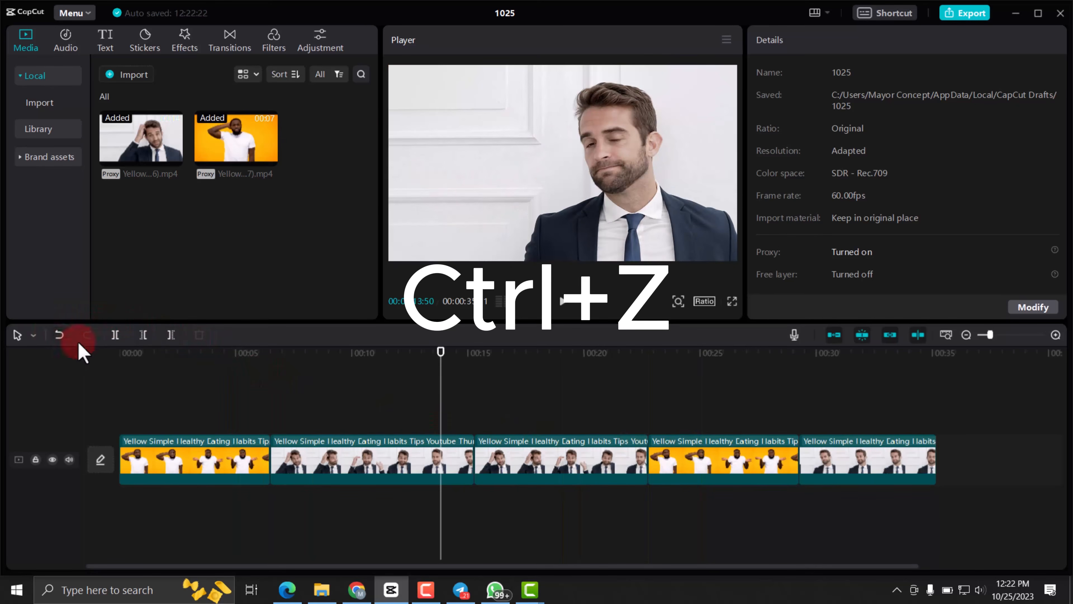
{"action": "left_click", "coordinate": [59, 334]}
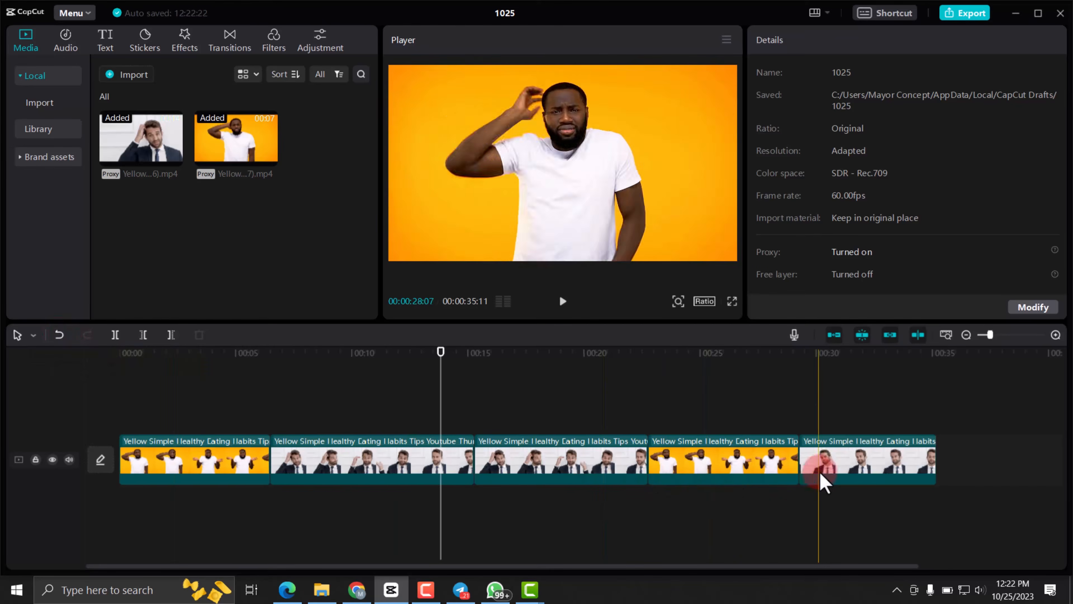
{"action": "left_click", "coordinate": [862, 465]}
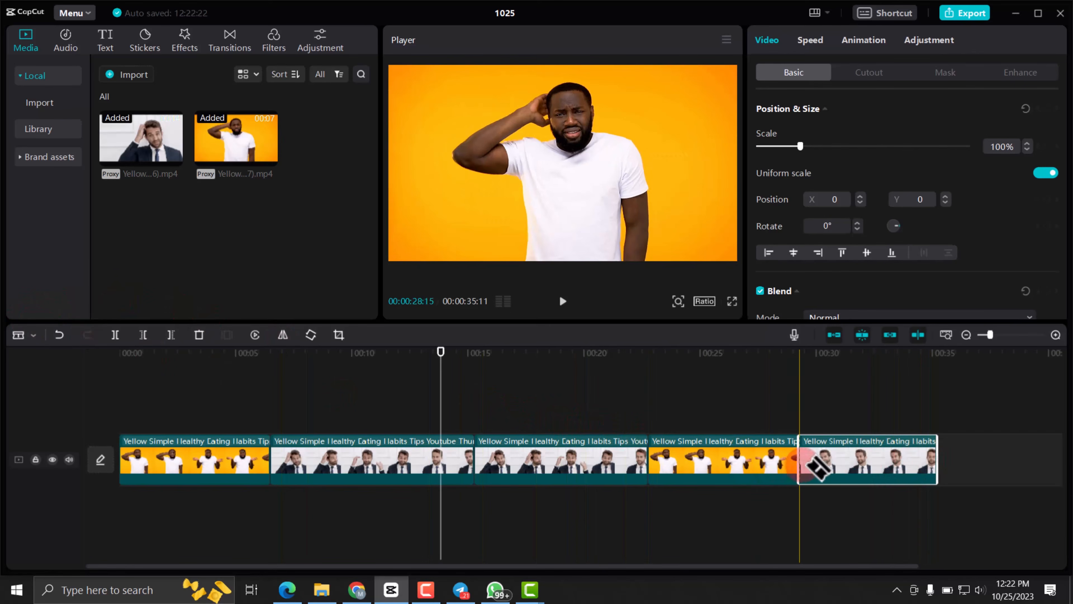
{"action": "left_click", "coordinate": [872, 458]}
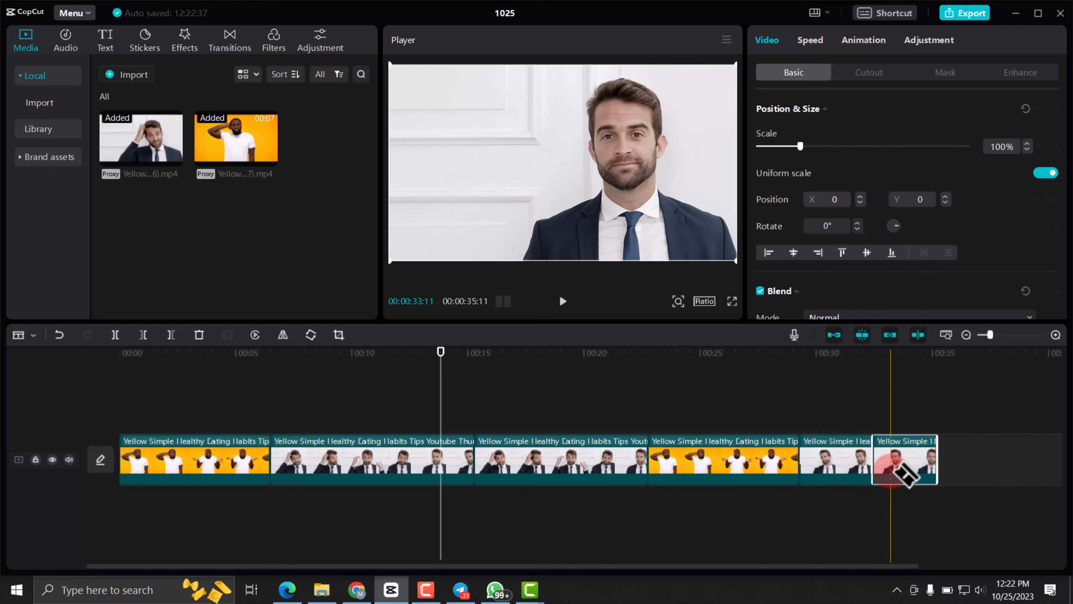
Undo and redo the last clip's split, and return to the Select cursor mode
{"action": "key", "text": "ctrl+z"}
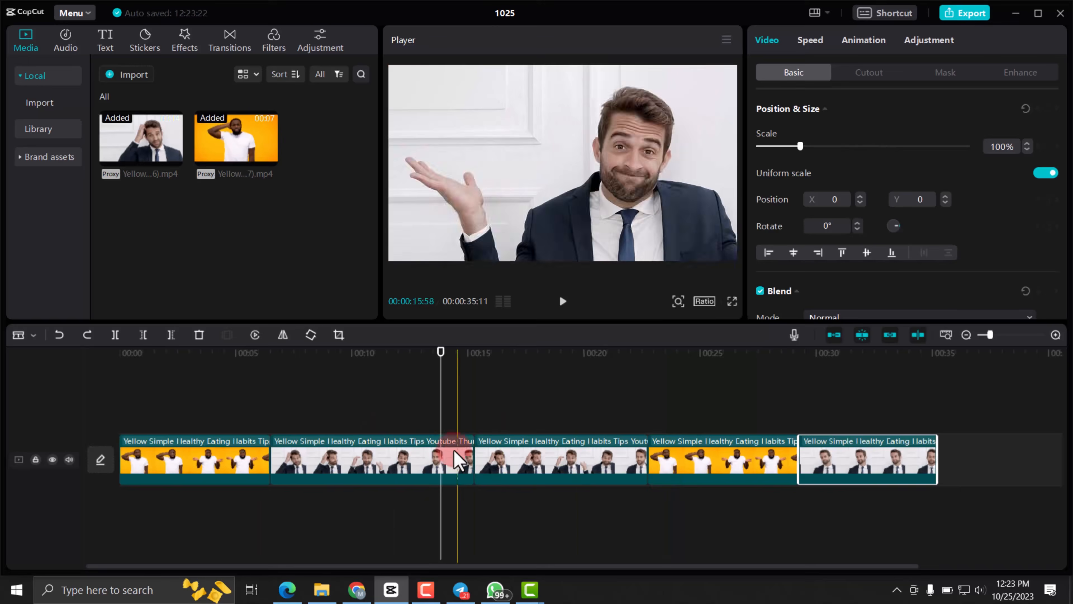
{"action": "left_click", "coordinate": [86, 335]}
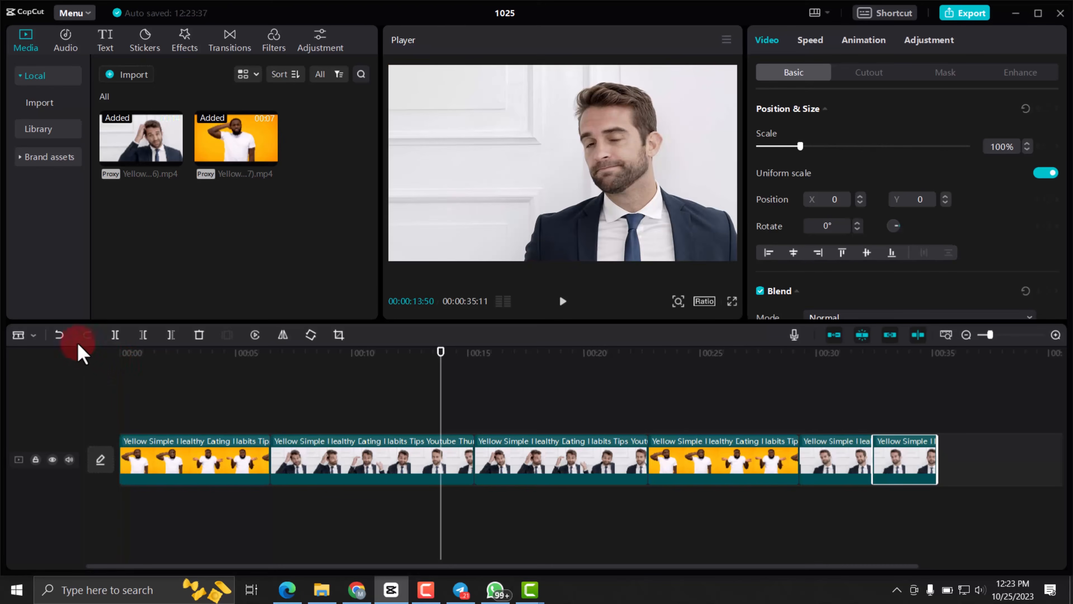
{"action": "left_click", "coordinate": [35, 345]}
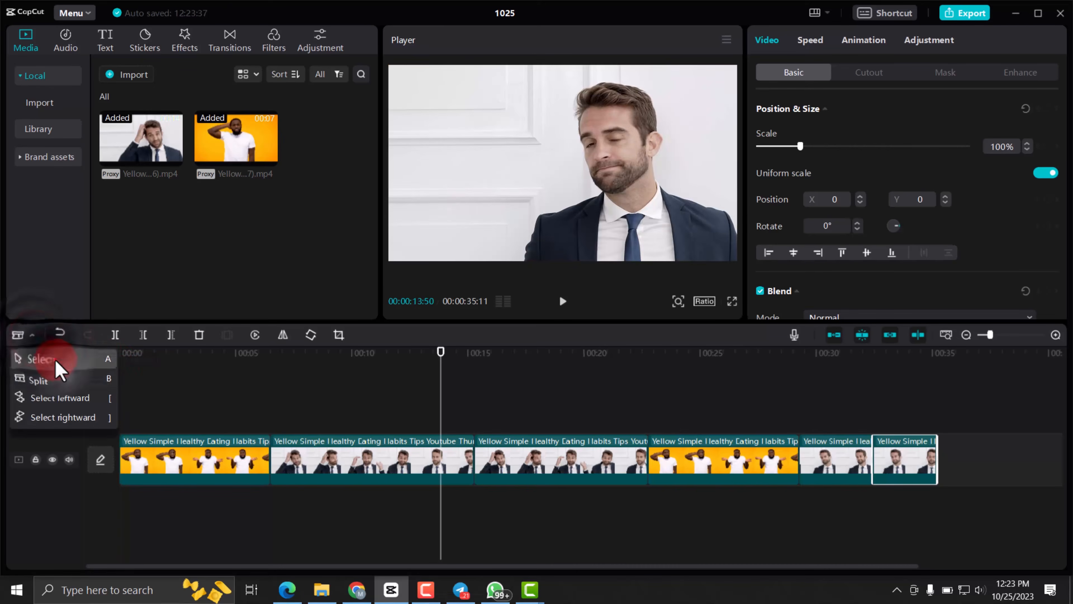
{"action": "left_click", "coordinate": [47, 357]}
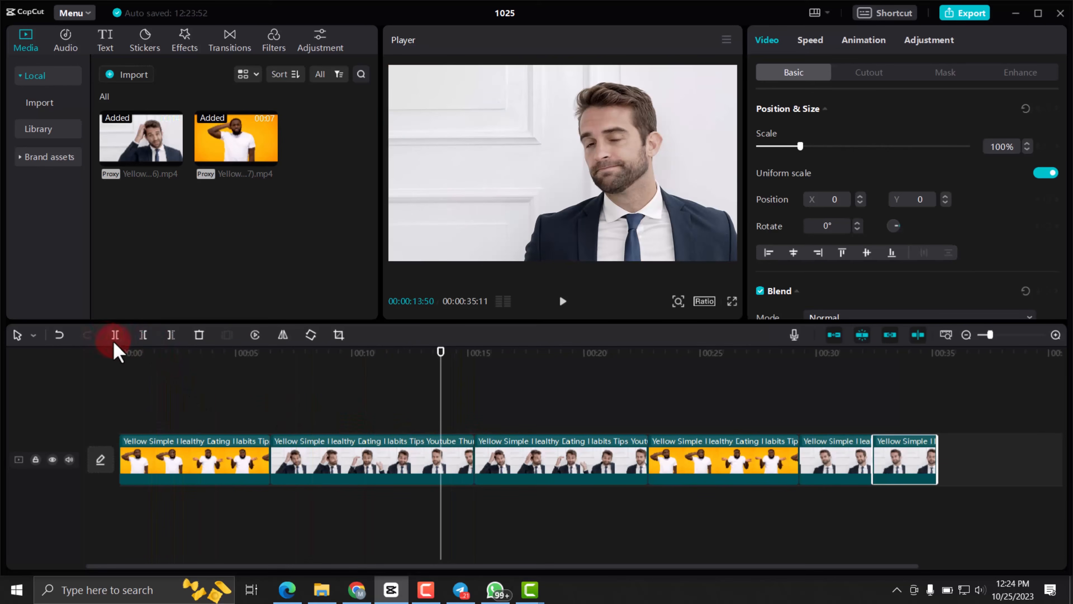
Position the playhead at 00:00:11:19 and split the second clip there
{"action": "left_click_drag", "start_coordinate": [438, 355], "coordinate": [382, 357]}
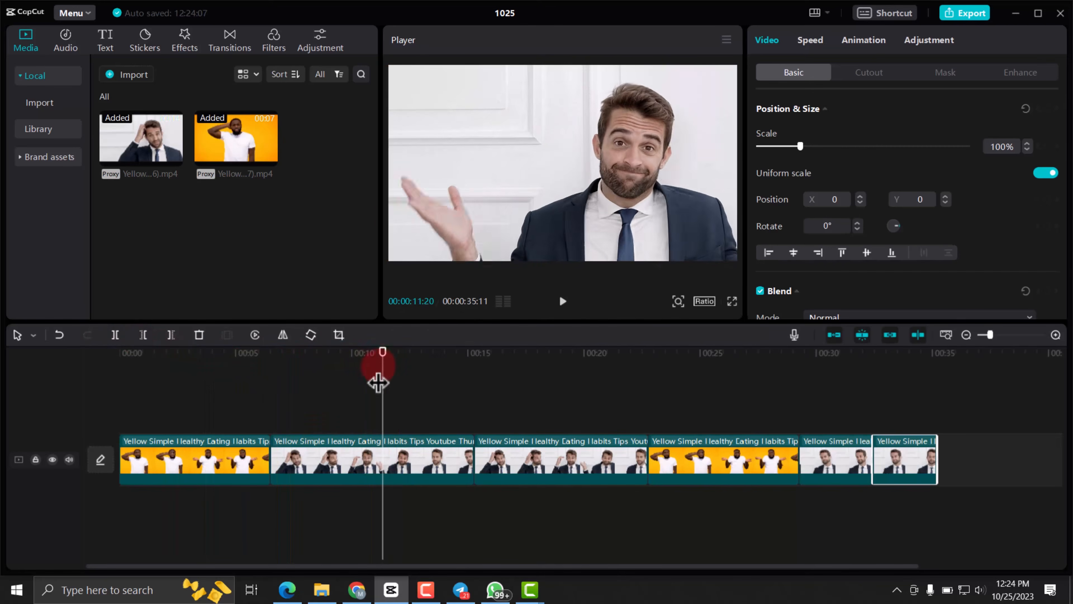
{"action": "mouse_move", "coordinate": [381, 366]}
{"action": "left_mouse_down"}
{"action": "mouse_move", "coordinate": [418, 374]}
{"action": "mouse_move", "coordinate": [379, 374]}
{"action": "left_mouse_up"}
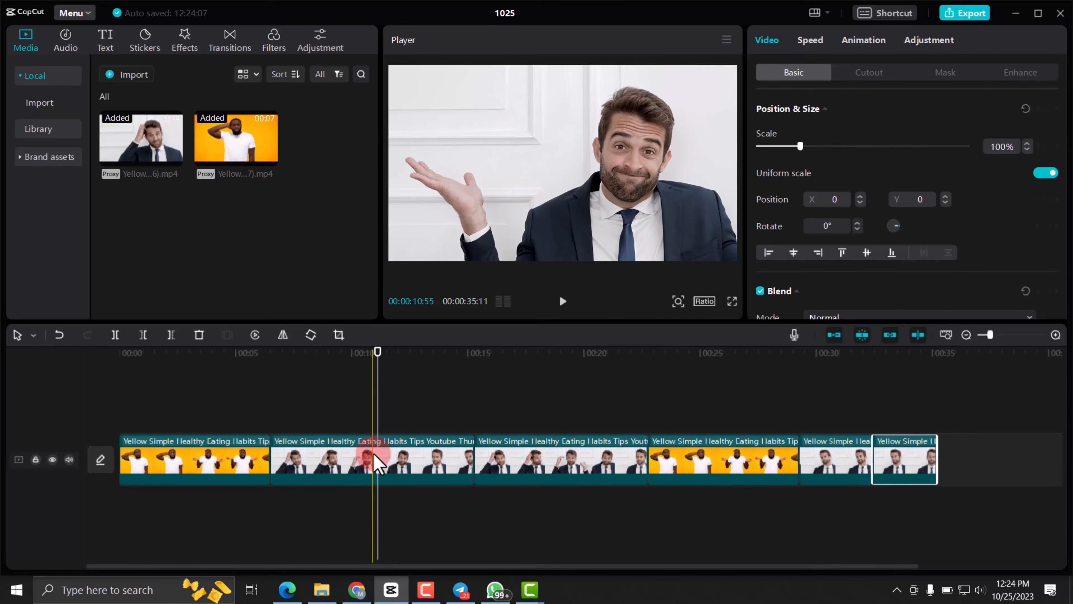
{"action": "mouse_move", "coordinate": [380, 382]}
{"action": "left_mouse_down"}
{"action": "mouse_move", "coordinate": [374, 360]}
{"action": "mouse_move", "coordinate": [382, 362]}
{"action": "left_mouse_up"}
{"action": "left_click", "coordinate": [115, 335]}
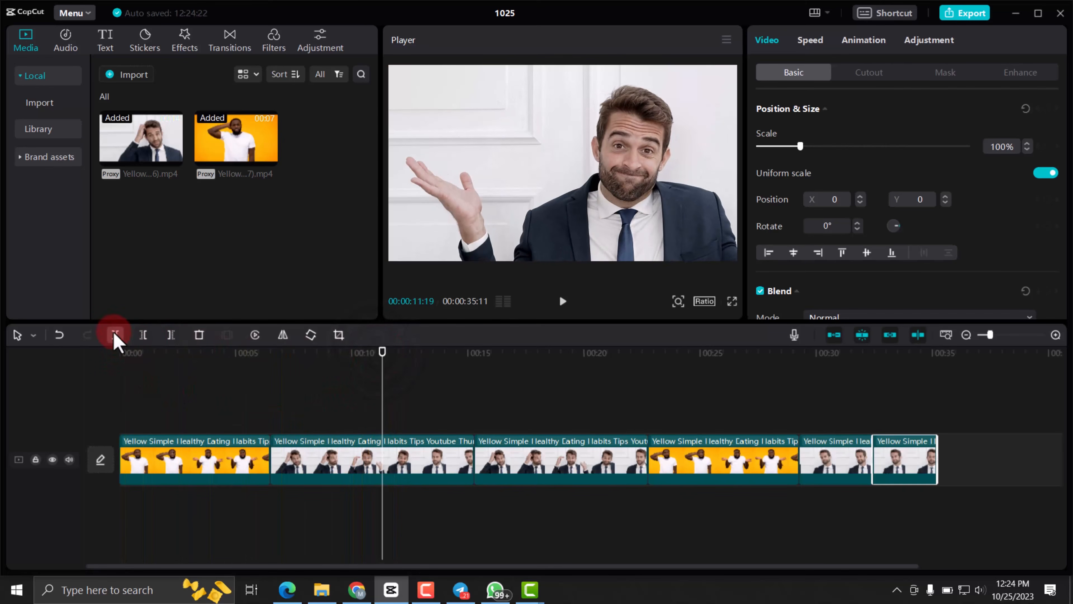
{"action": "left_click", "coordinate": [407, 461]}
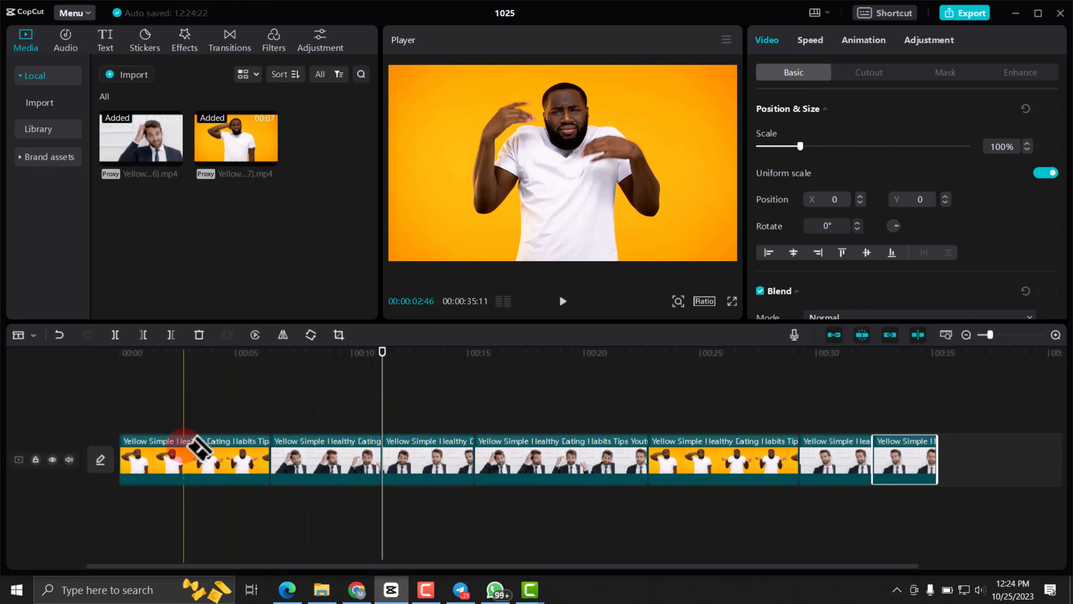
Cut the clips from the start up to the second yellow-background clip into many short pieces with the Split cursor mode
{"action": "left_click", "coordinate": [158, 458]}
{"action": "left_click", "coordinate": [197, 460]}
{"action": "left_click", "coordinate": [239, 460]}
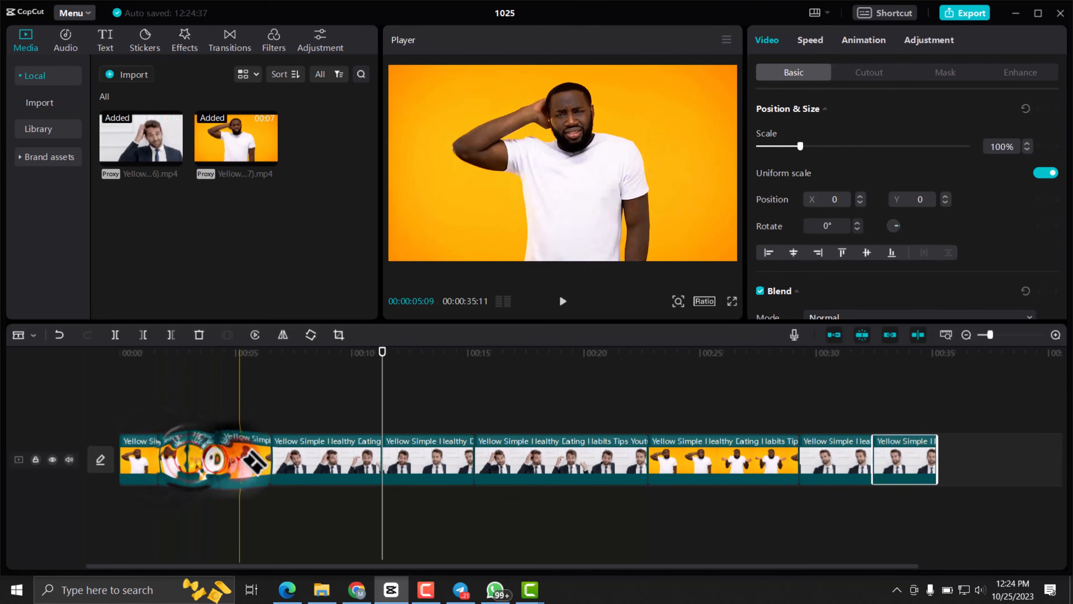
{"action": "left_click", "coordinate": [315, 461]}
{"action": "left_click", "coordinate": [354, 461]}
{"action": "left_click", "coordinate": [384, 461]}
{"action": "left_click", "coordinate": [413, 461]}
{"action": "left_click", "coordinate": [431, 462]}
{"action": "left_click", "coordinate": [474, 461]}
{"action": "left_click", "coordinate": [546, 460]}
{"action": "left_click", "coordinate": [569, 458]}
{"action": "left_click", "coordinate": [585, 457]}
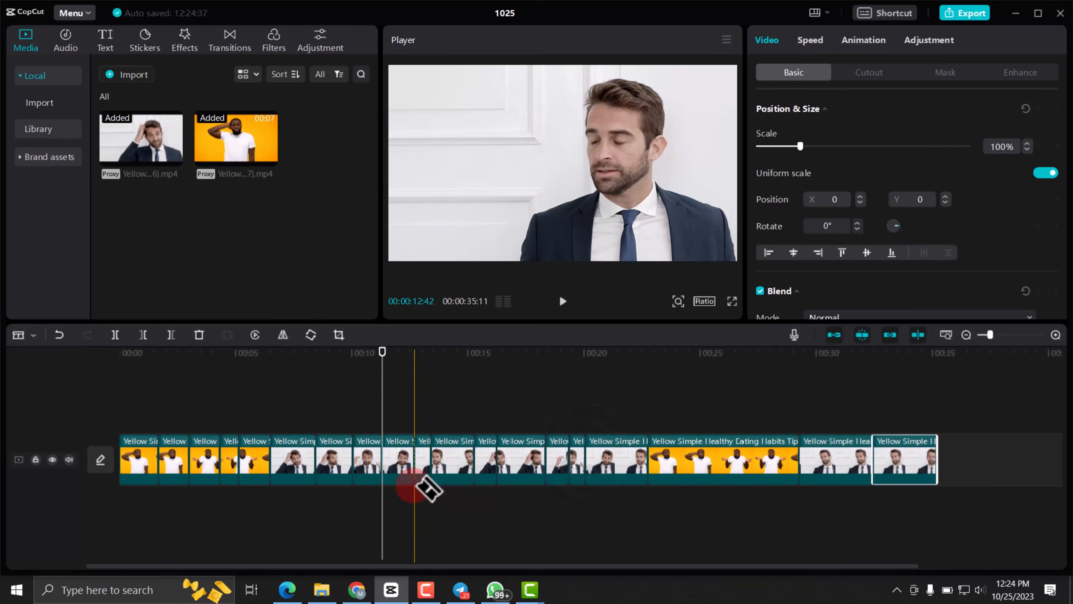
Undo the whole series of short cuts in the first four clips and return to the Select cursor mode
{"action": "key", "text": "ctrl+z"}
{"action": "key", "text": "ctrl+z"}
{"action": "key", "text": "ctrl+z"}
{"action": "key", "text": "ctrl+z"}
{"action": "key", "text": "ctrl+z"}
{"action": "key", "text": "ctrl+z"}
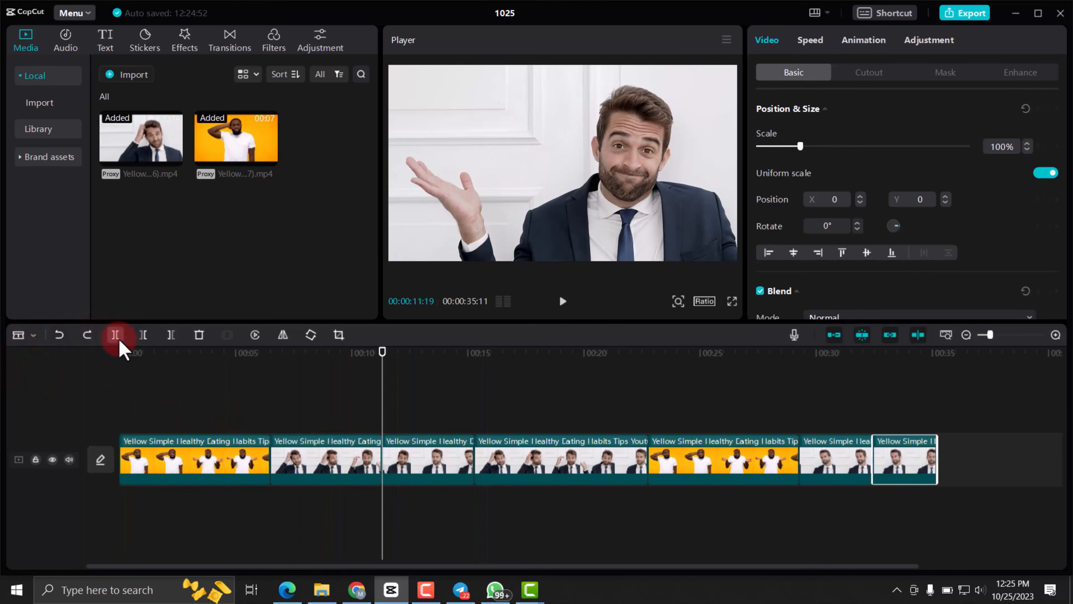
{"action": "left_click", "coordinate": [33, 337]}
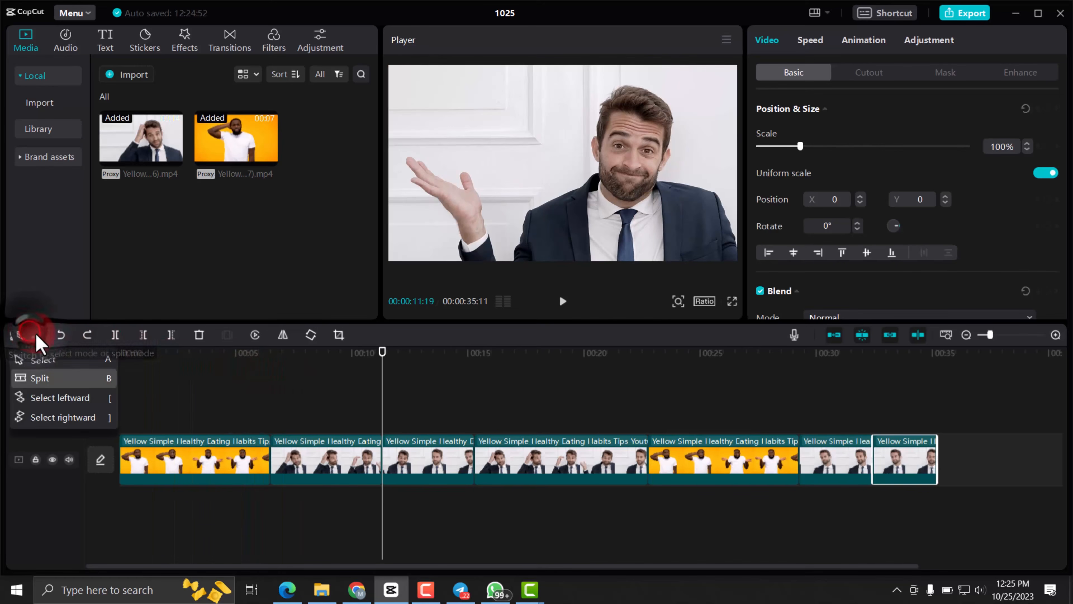
{"action": "left_click", "coordinate": [42, 360]}
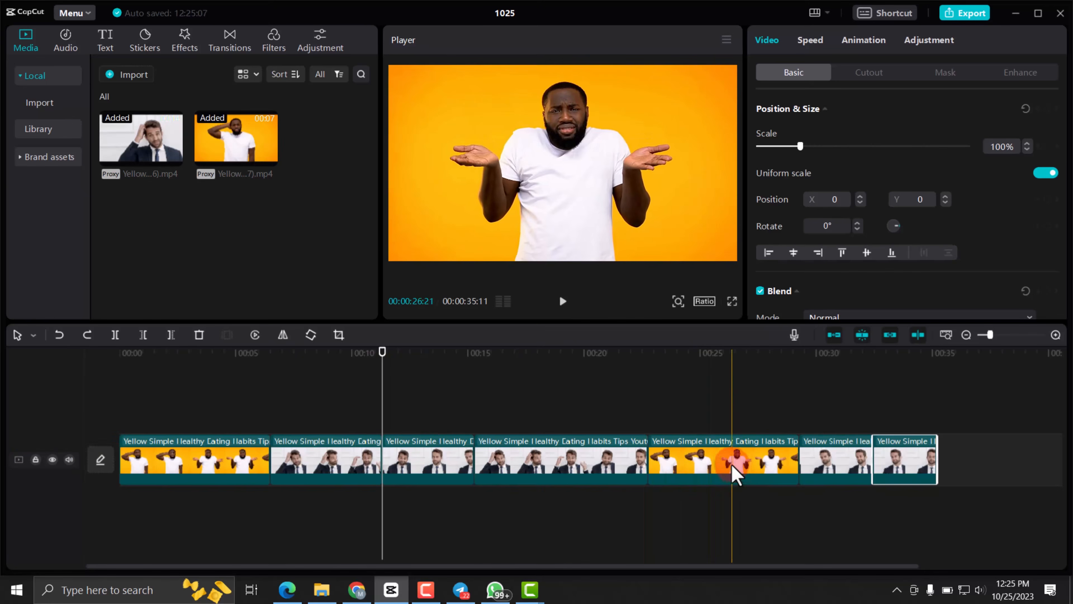
Split the short last clip near its middle with the Split cursor mode
{"action": "left_click", "coordinate": [903, 463]}
{"action": "mouse_move", "coordinate": [904, 462]}
{"action": "left_mouse_down"}
{"action": "mouse_move", "coordinate": [916, 462]}
{"action": "mouse_move", "coordinate": [901, 464]}
{"action": "left_mouse_up"}
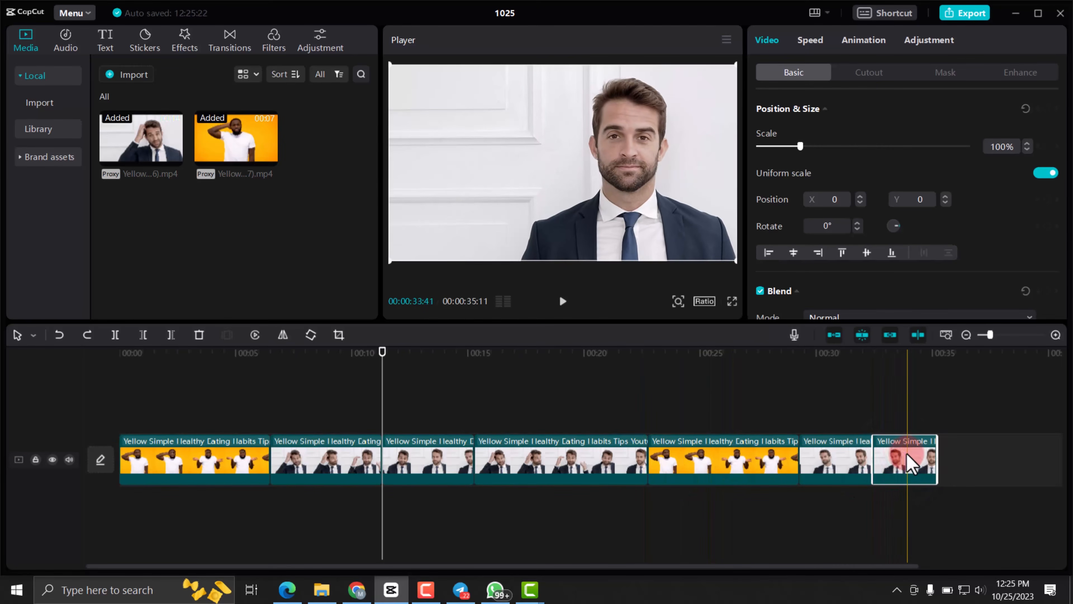
{"action": "left_click", "coordinate": [904, 408]}
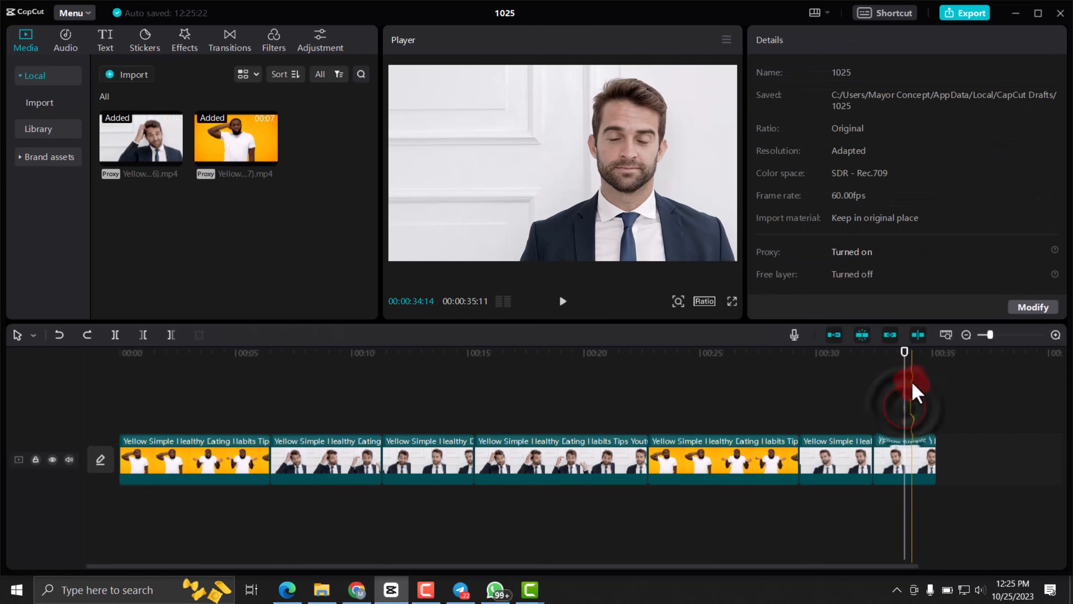
{"action": "left_click", "coordinate": [903, 351]}
{"action": "left_click_drag", "start_coordinate": [902, 365], "coordinate": [911, 368]}
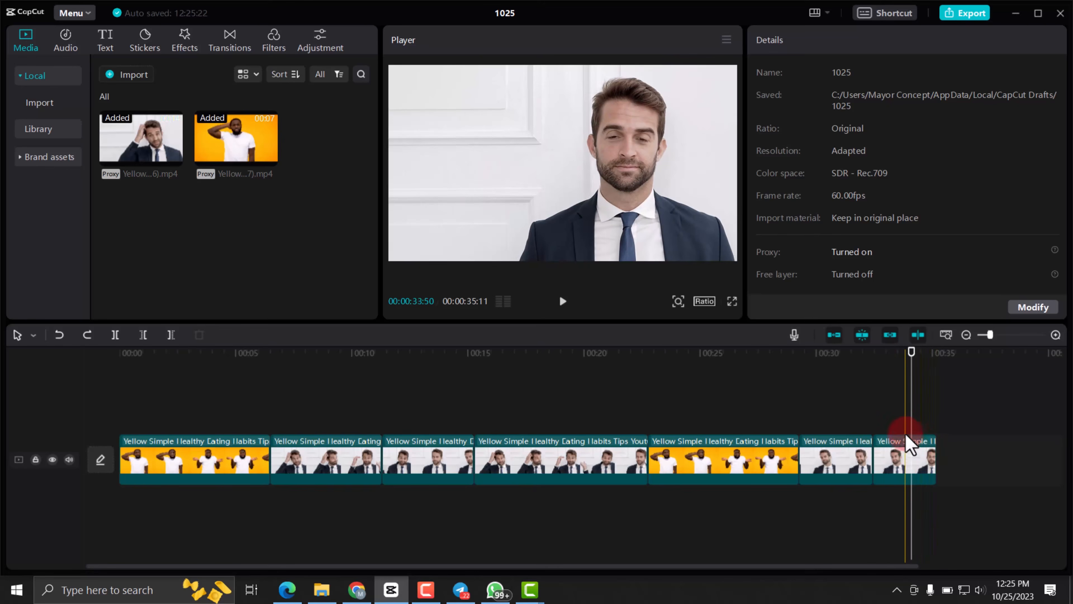
{"action": "left_click", "coordinate": [911, 351]}
{"action": "left_click", "coordinate": [911, 351]}
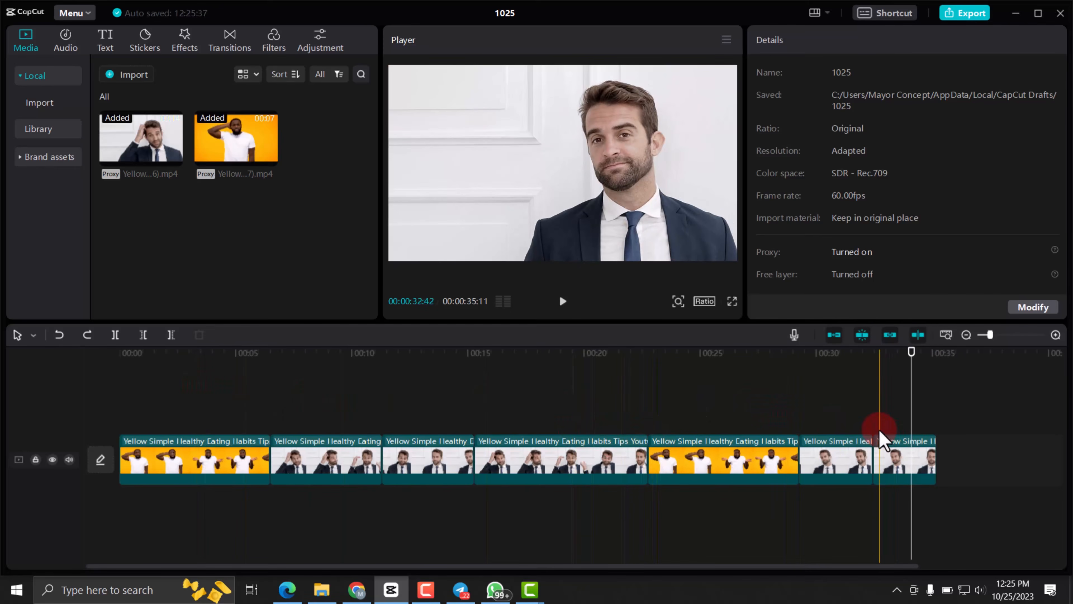
{"action": "key", "text": "b"}
{"action": "left_click", "coordinate": [904, 454]}
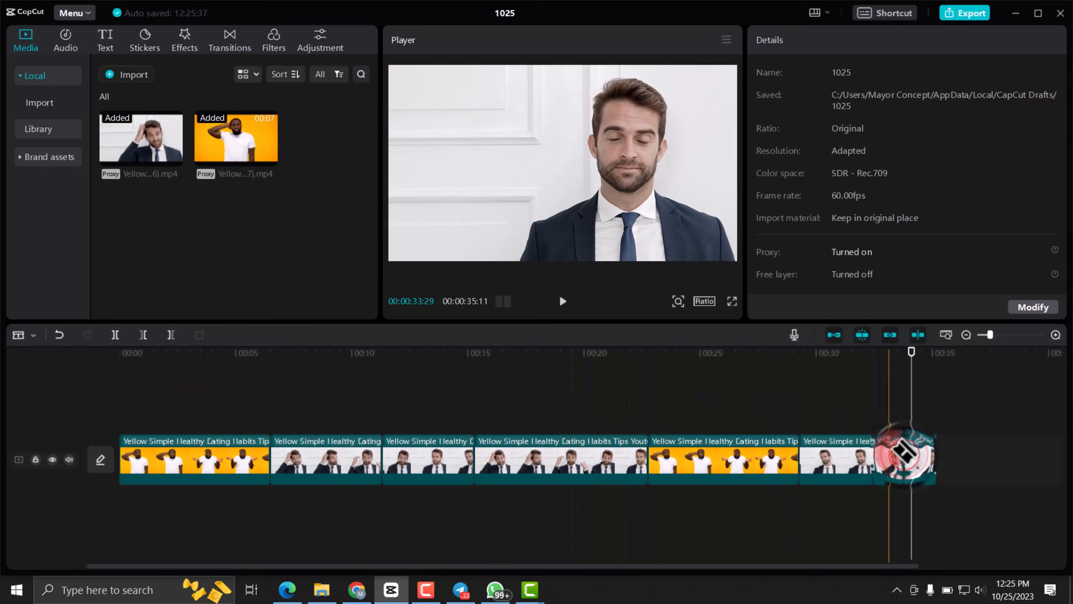
Return to the Select mode, delete the first half of the split last clip, and undo both the deletion and the split
{"action": "left_click", "coordinate": [28, 335]}
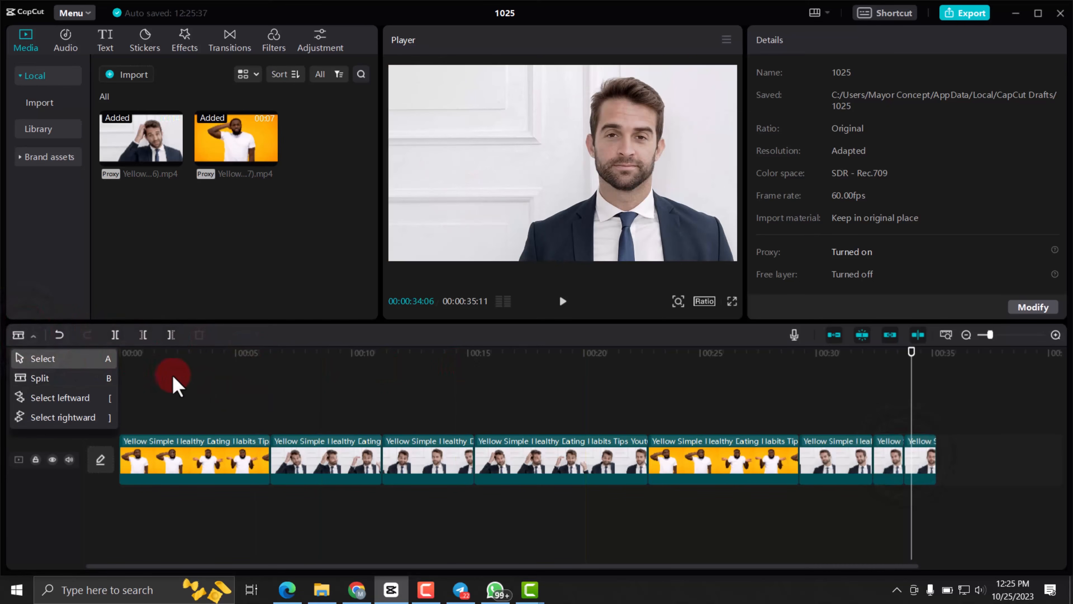
{"action": "left_click", "coordinate": [219, 395]}
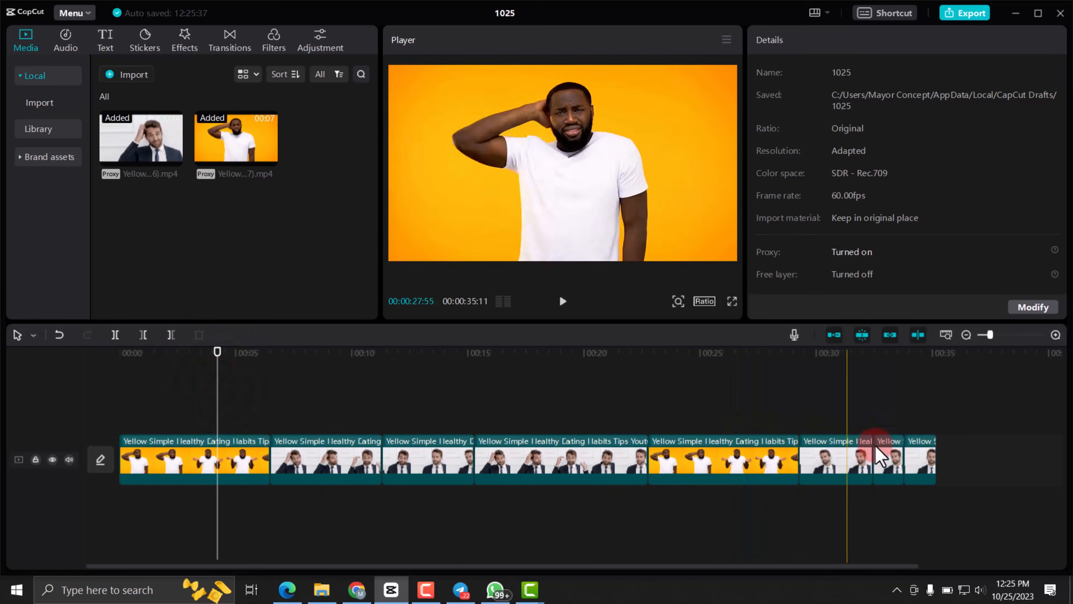
{"action": "left_click", "coordinate": [897, 463]}
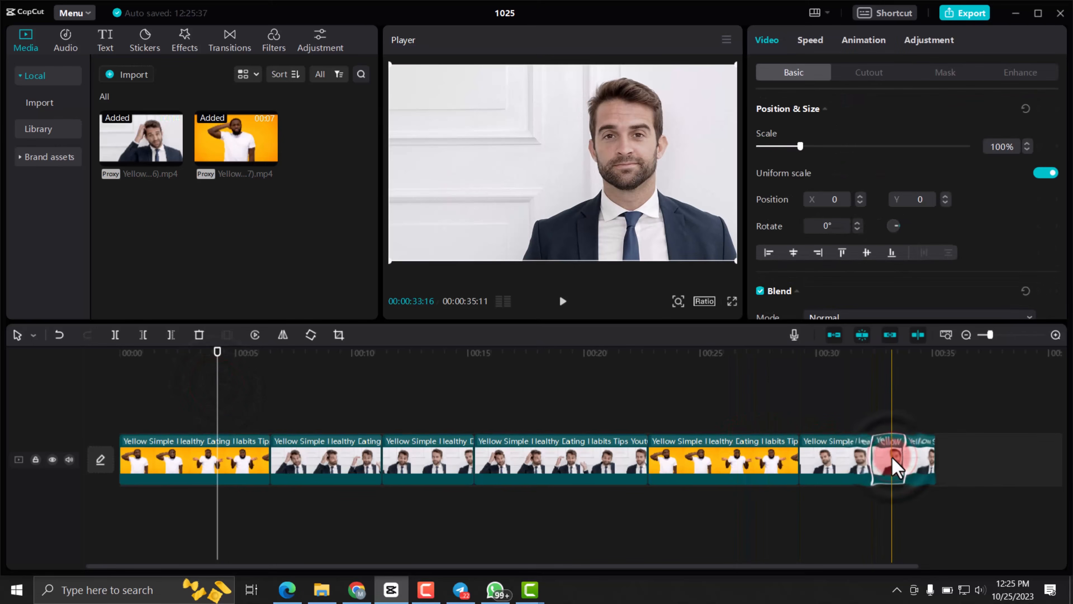
{"action": "key", "text": "Delete"}
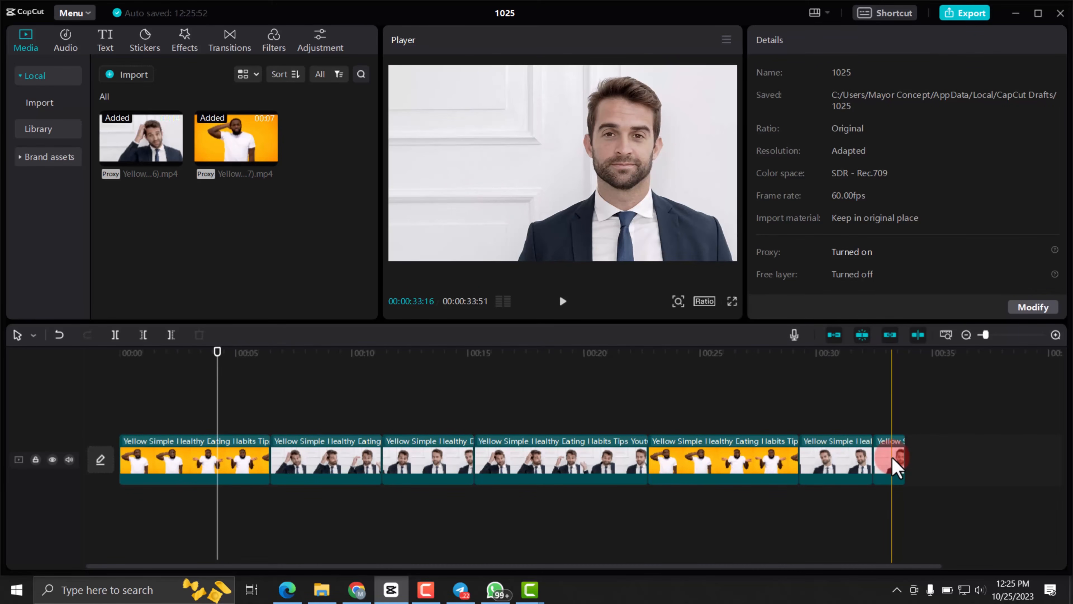
{"action": "key", "text": "ctrl+z"}
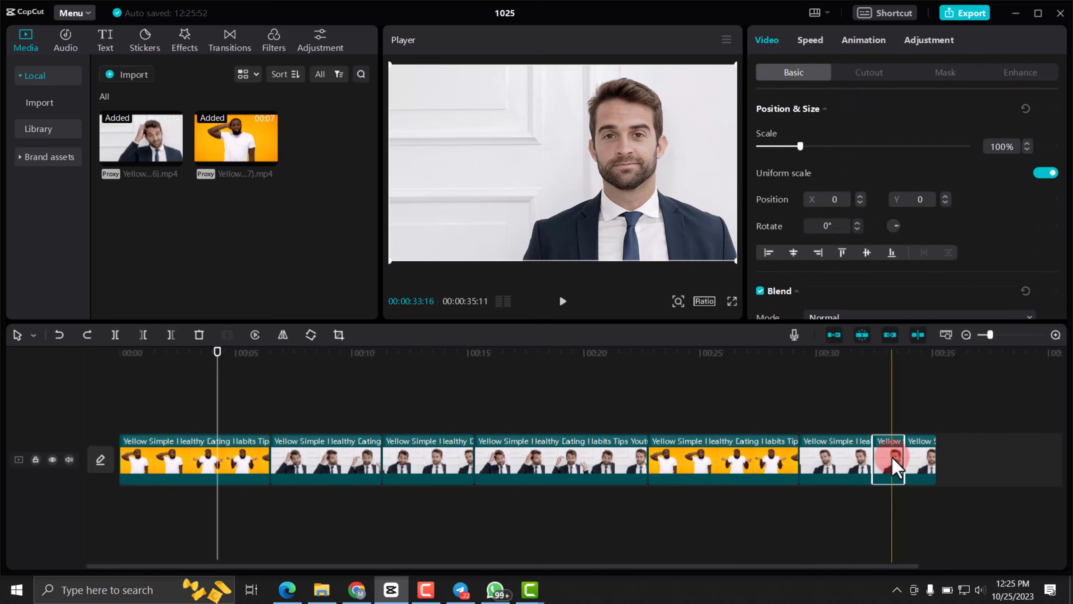
{"action": "key", "text": "ctrl+z"}
Trim away the part of the last clip before 00:00:33:45 with Delete left
{"action": "left_click", "coordinate": [904, 353]}
{"action": "left_click", "coordinate": [907, 452]}
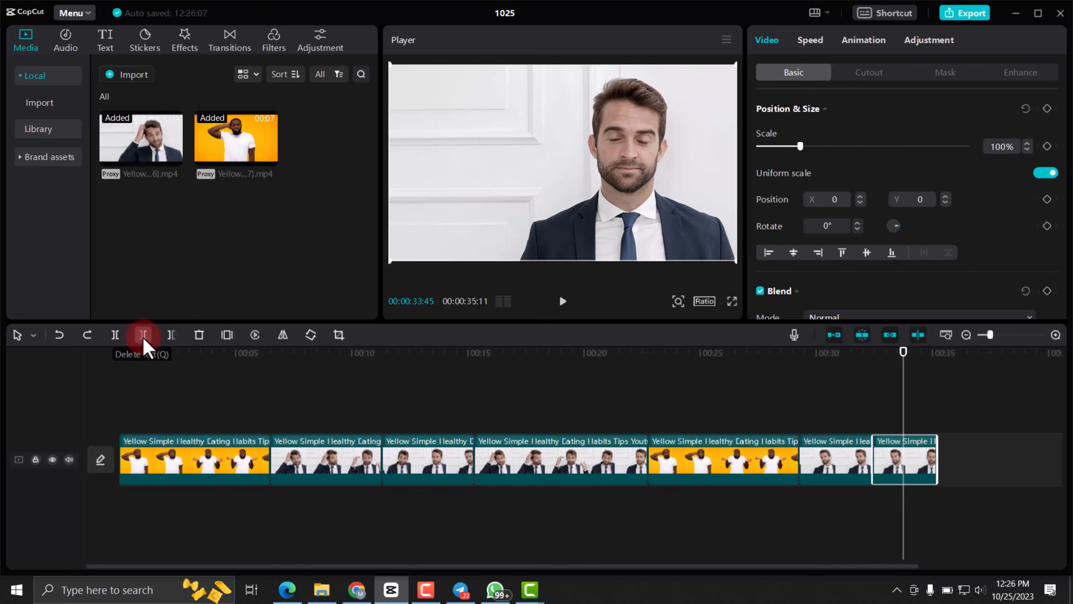
{"action": "left_click", "coordinate": [144, 341]}
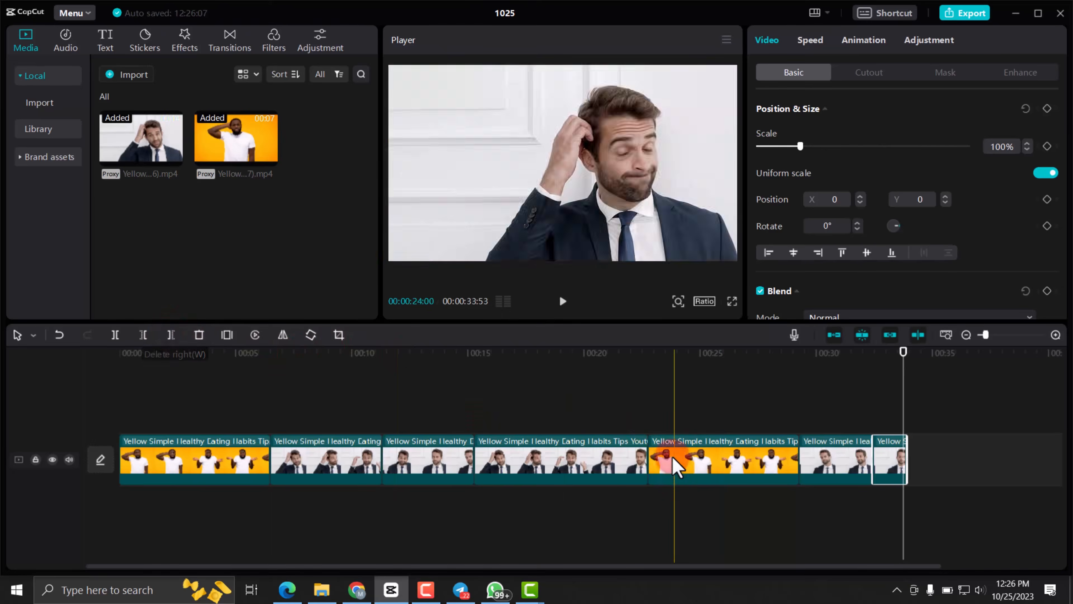
Trim away the part of the second yellow-background clip after 00:00:25:48 with Delete right
{"action": "left_click", "coordinate": [719, 351]}
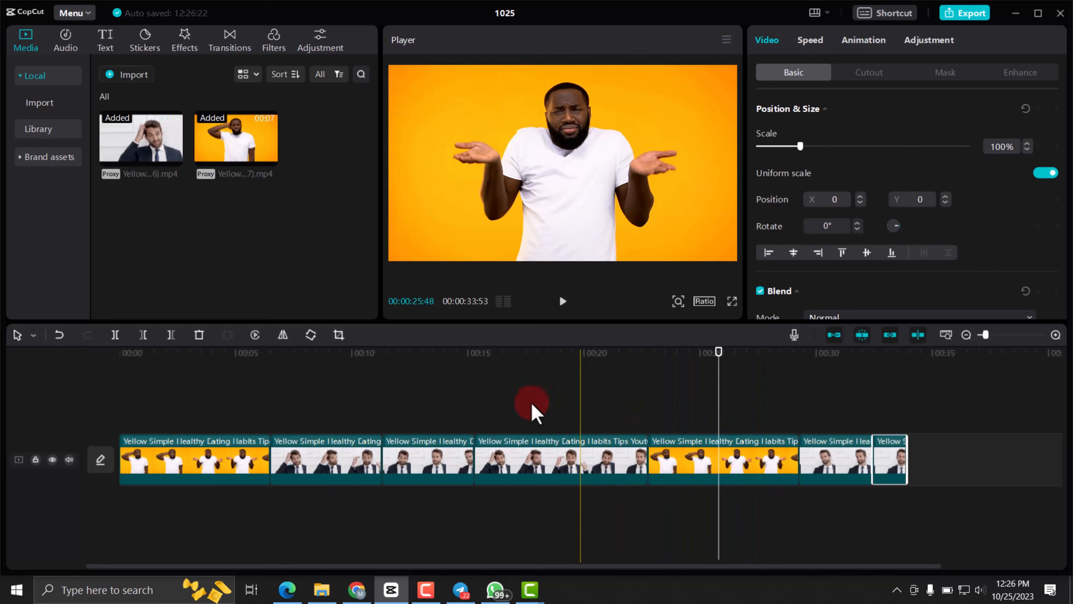
{"action": "left_click", "coordinate": [171, 335]}
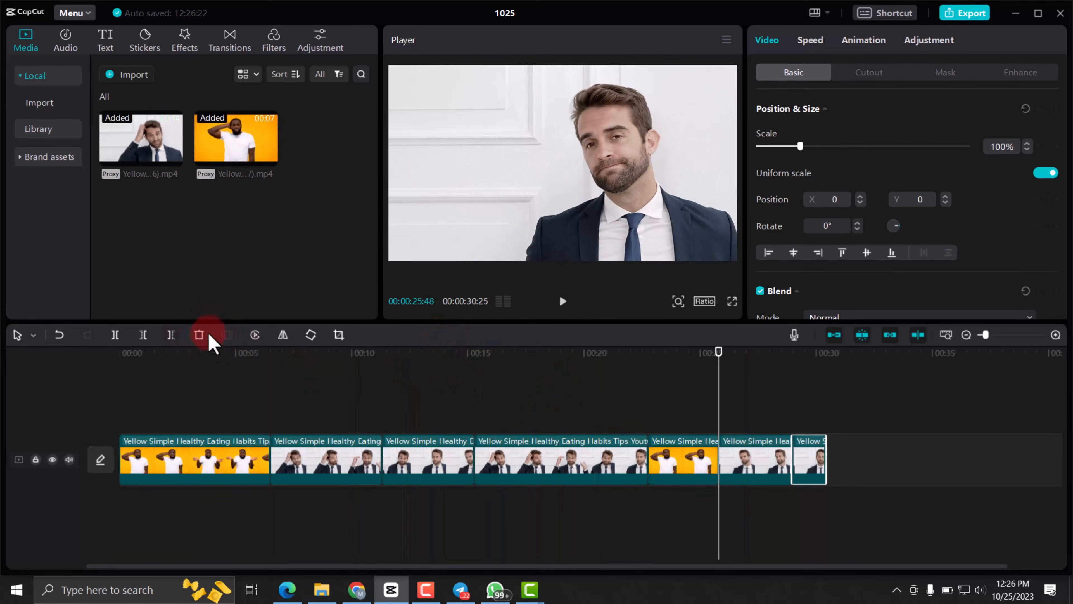
Delete the shortened second yellow-background clip and undo the deletion
{"action": "left_click", "coordinate": [690, 461]}
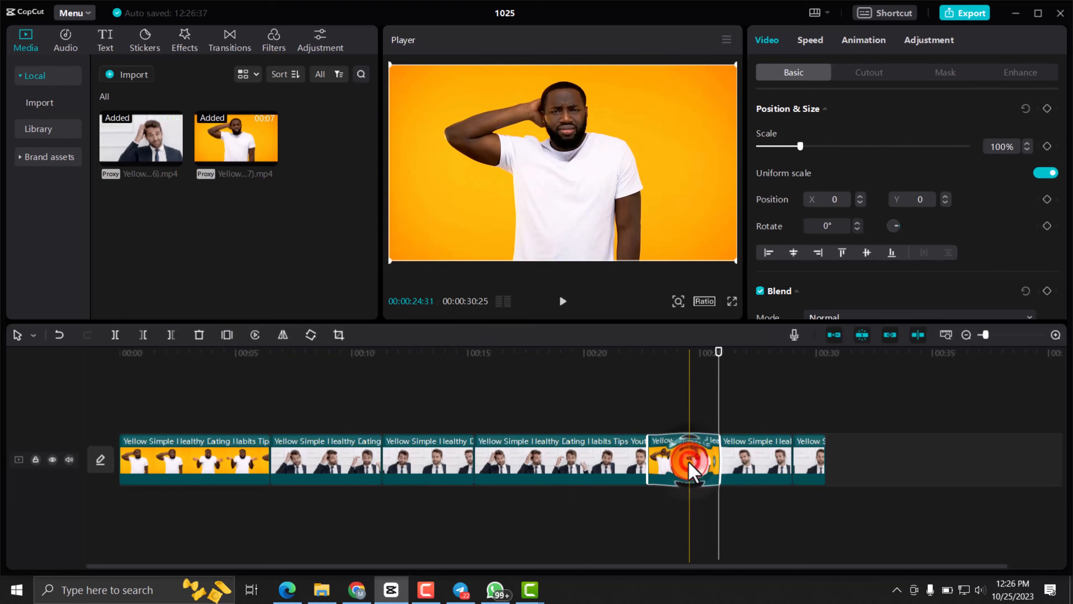
{"action": "left_click", "coordinate": [197, 335]}
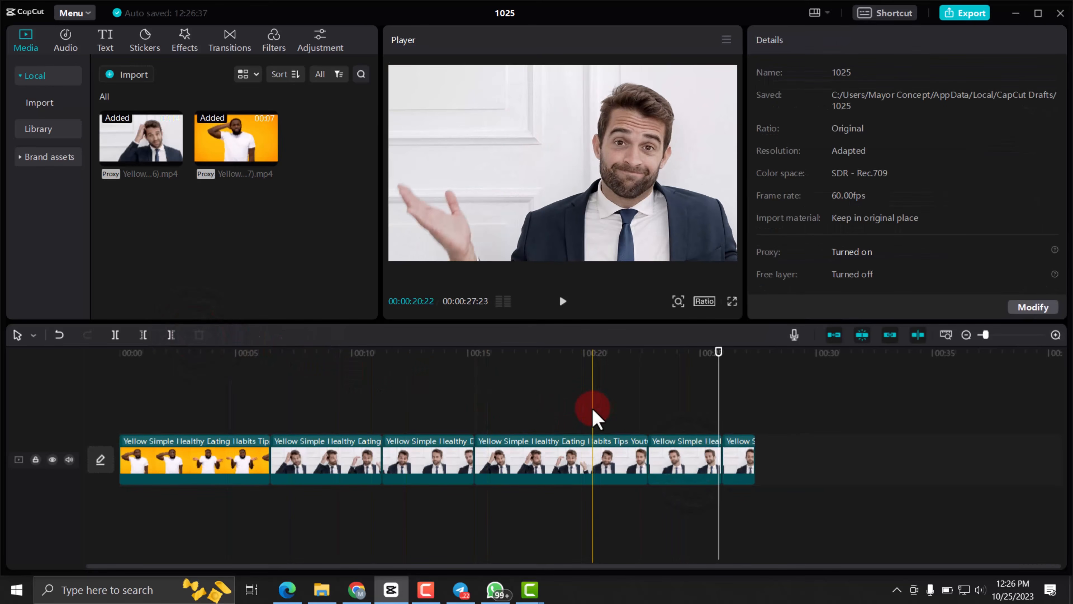
{"action": "key", "text": "ctrl+z"}
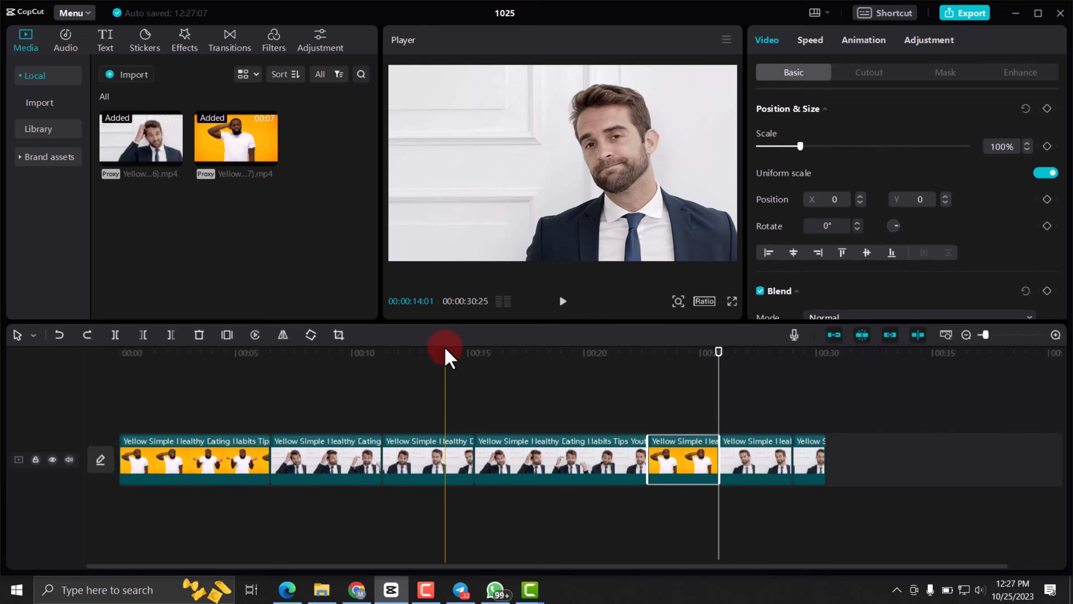
Insert a freeze frame into the fourth clip at 00:00:18:55
{"action": "left_click", "coordinate": [548, 357]}
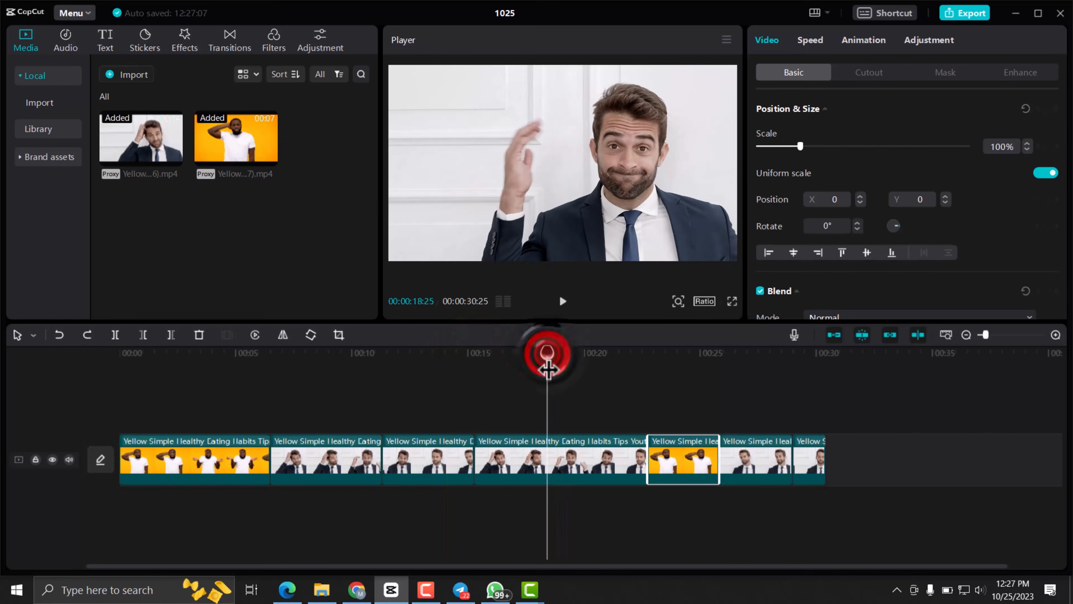
{"action": "left_click", "coordinate": [531, 357]}
{"action": "left_click_drag", "start_coordinate": [527, 370], "coordinate": [559, 369]}
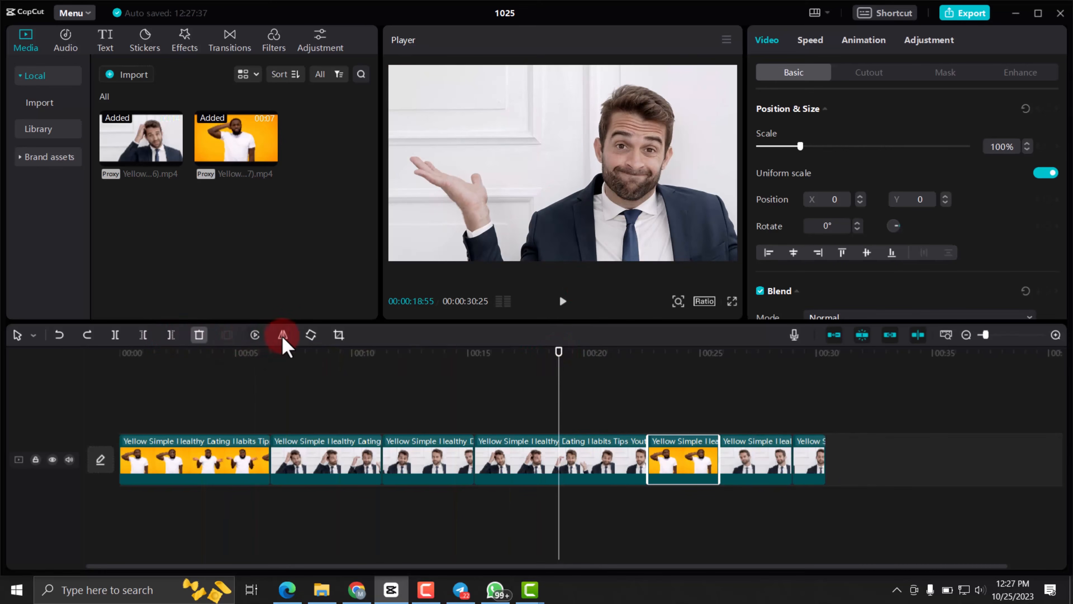
{"action": "left_click", "coordinate": [571, 465]}
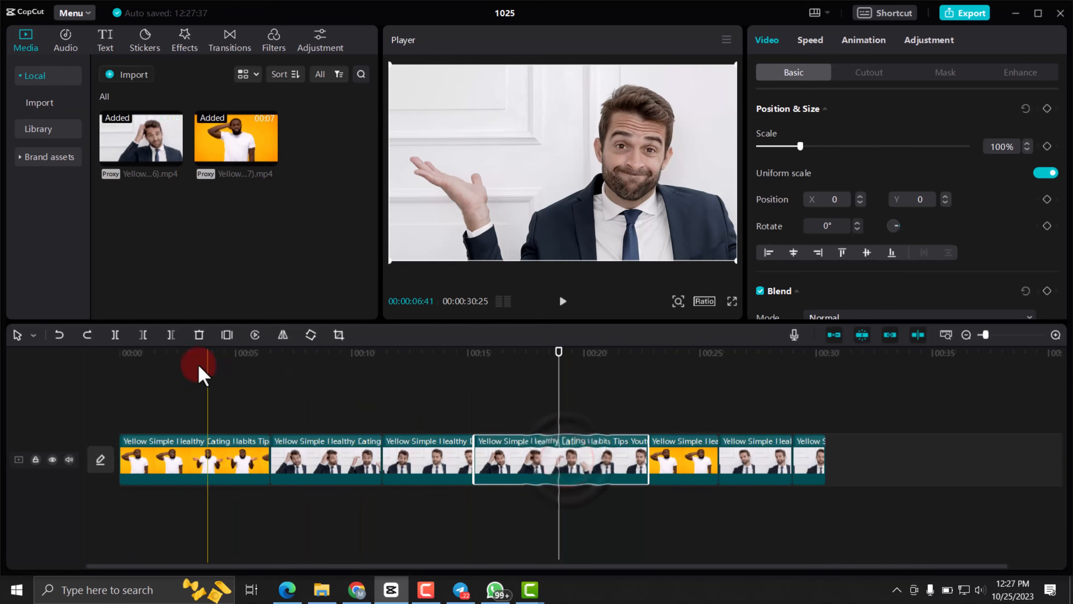
{"action": "left_click", "coordinate": [221, 332]}
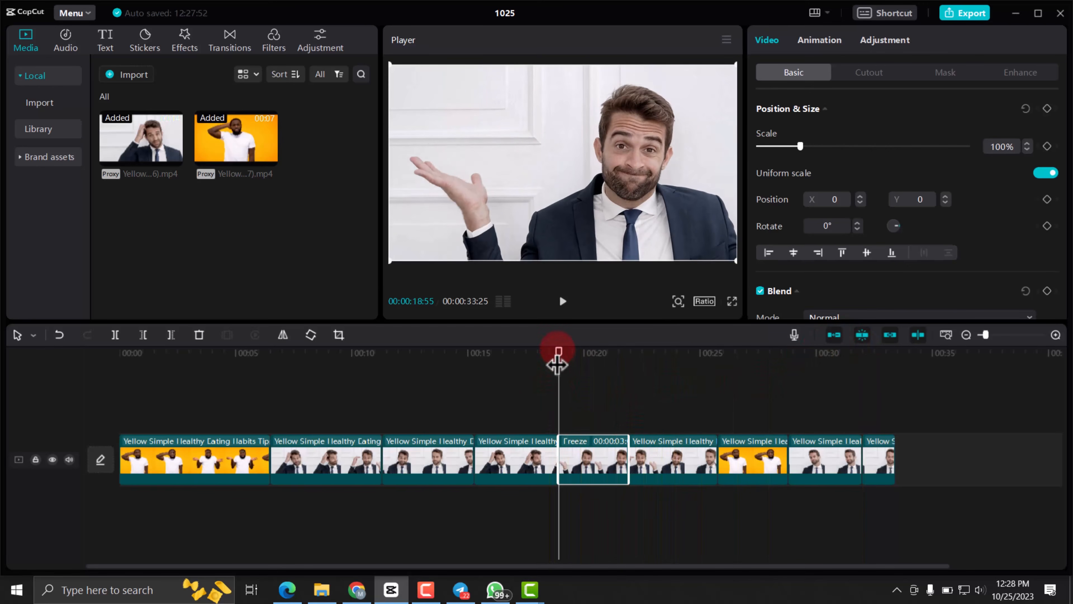
Play the timeline from 00:00:17:36 through the freeze frame, and return the playhead to just before it
{"action": "left_click_drag", "start_coordinate": [557, 362], "coordinate": [528, 358]}
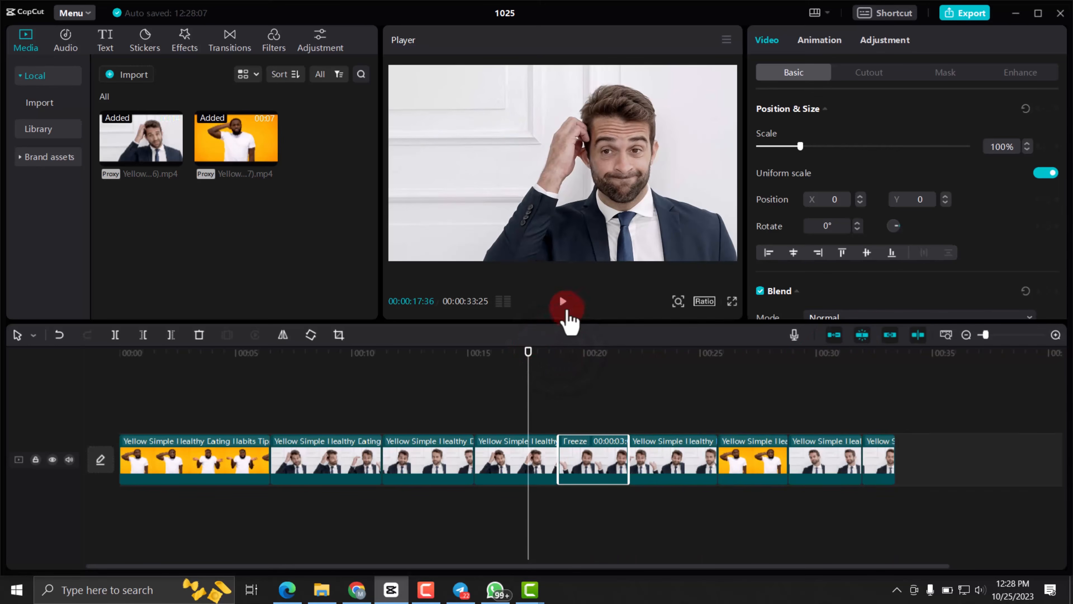
{"action": "left_click", "coordinate": [561, 302]}
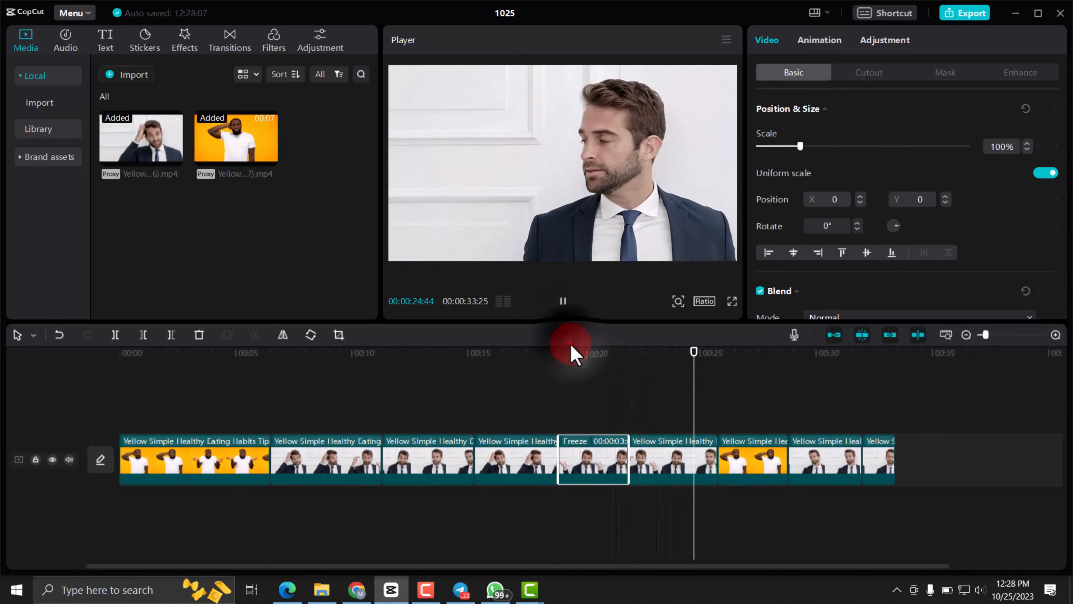
{"action": "left_click", "coordinate": [568, 352]}
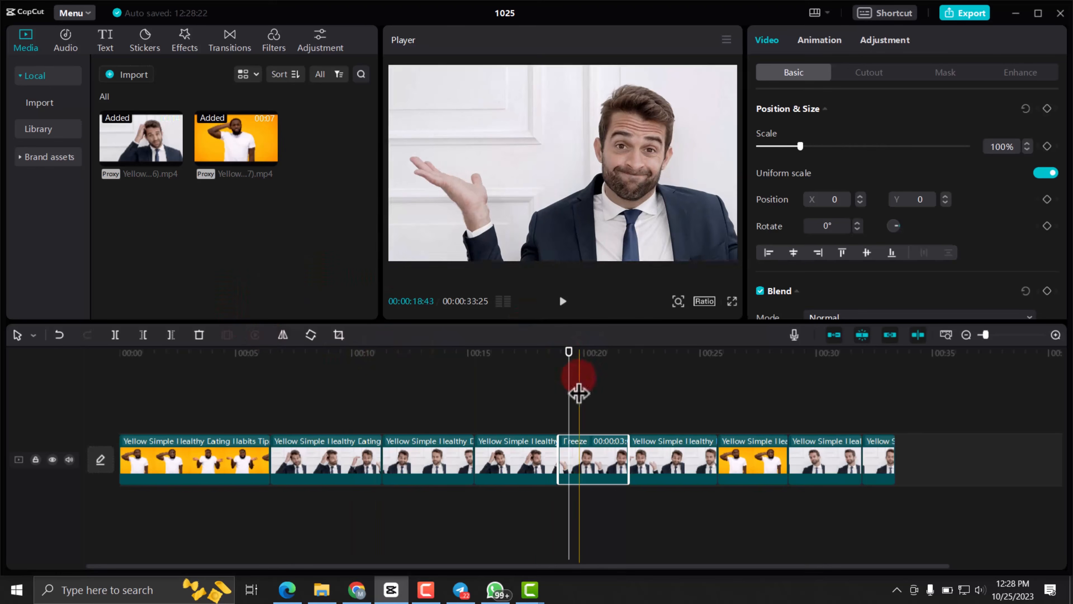
{"action": "left_click", "coordinate": [529, 361]}
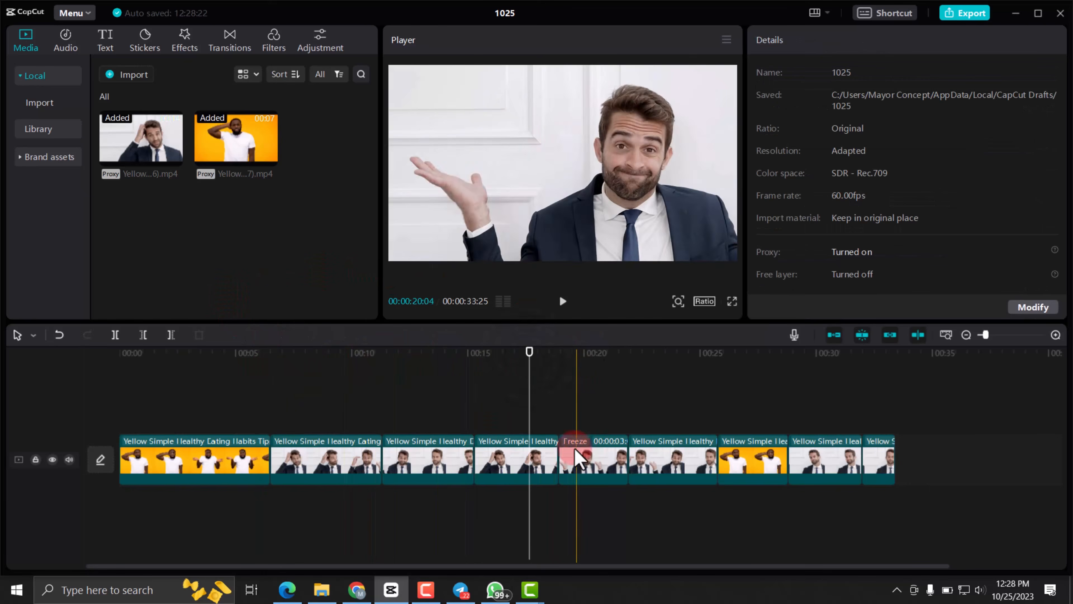
Select the last clip on the timeline and play it to its end
{"action": "left_click", "coordinate": [540, 457]}
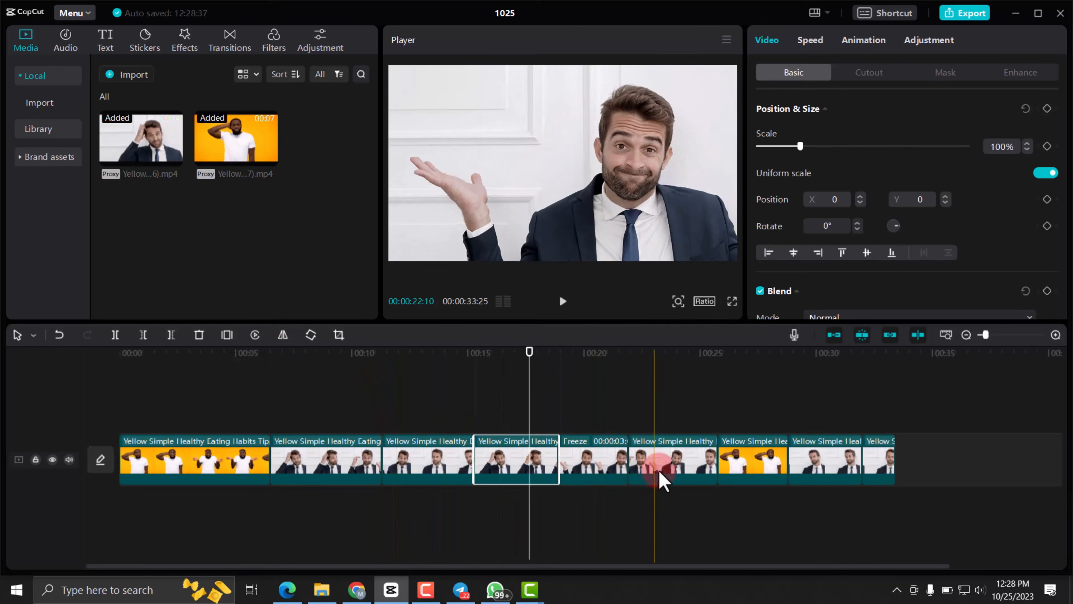
{"action": "left_click", "coordinate": [878, 465]}
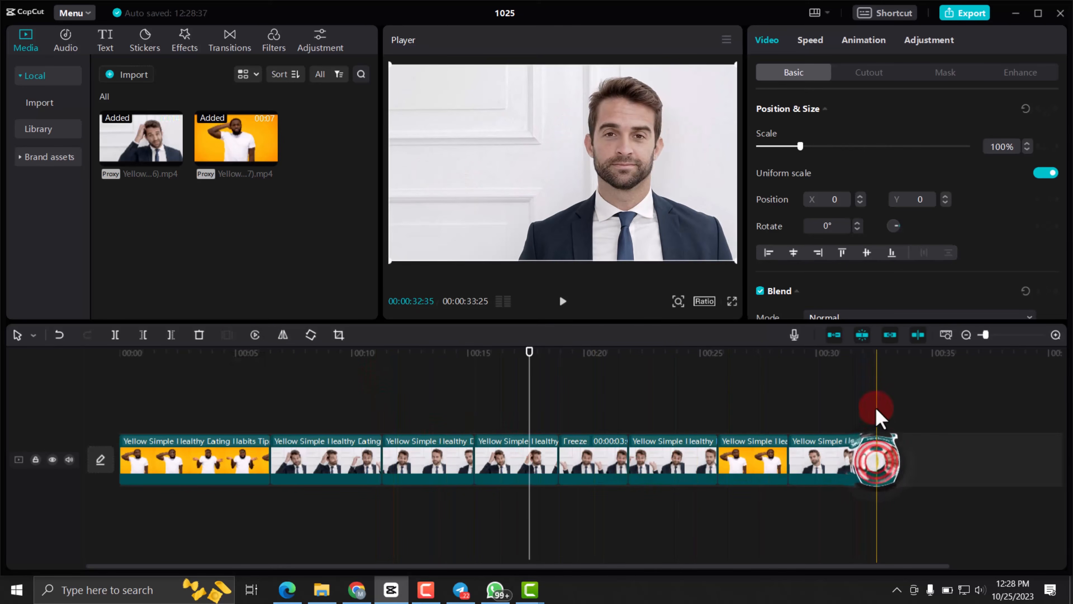
{"action": "left_click", "coordinate": [863, 354]}
{"action": "left_click", "coordinate": [562, 301]}
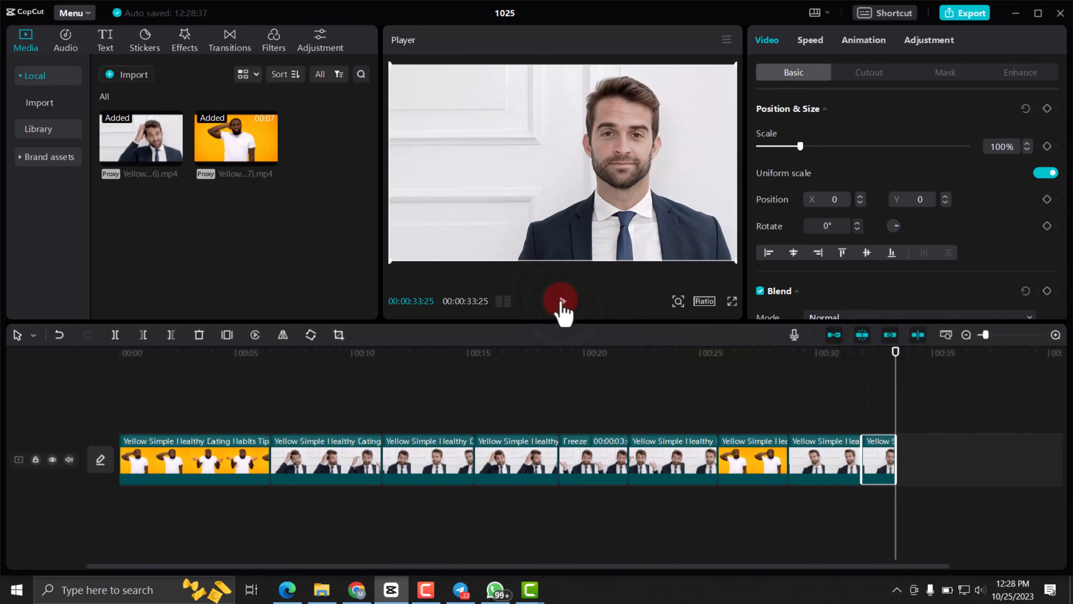
Select the clip directly after the freeze frame, play it from near its start, and return the playhead to 00:00:23:14
{"action": "left_click", "coordinate": [570, 361]}
{"action": "left_click", "coordinate": [577, 427]}
{"action": "left_click", "coordinate": [654, 429]}
{"action": "left_click", "coordinate": [563, 300]}
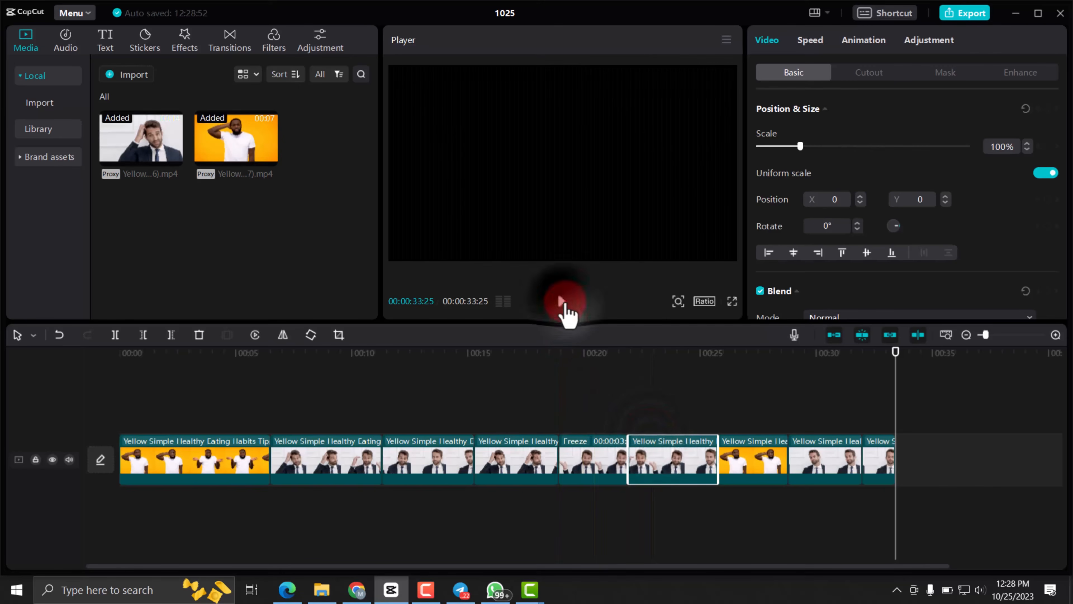
{"action": "left_click", "coordinate": [645, 355]}
{"action": "left_click", "coordinate": [562, 302]}
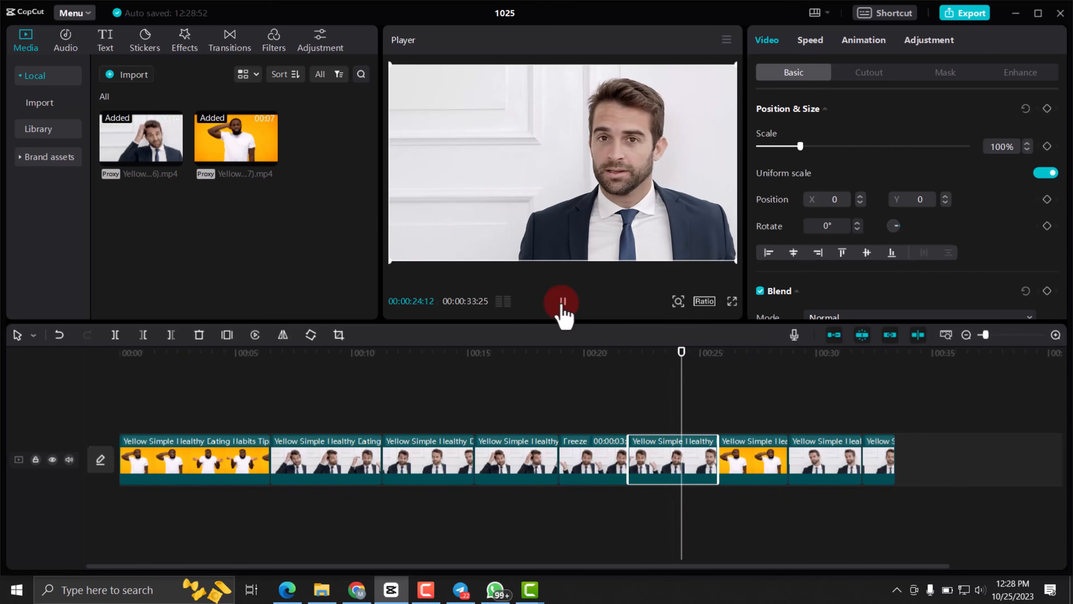
{"action": "left_click", "coordinate": [563, 301]}
{"action": "left_click", "coordinate": [657, 355]}
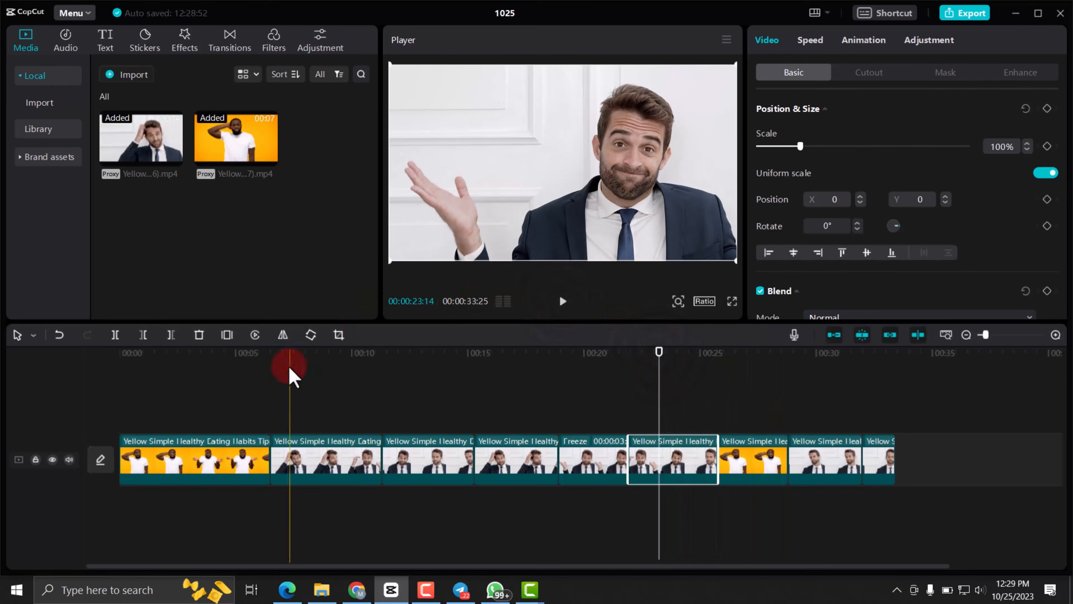
Reverse the clip directly after the freeze frame and play it back from its start
{"action": "left_click", "coordinate": [255, 334]}
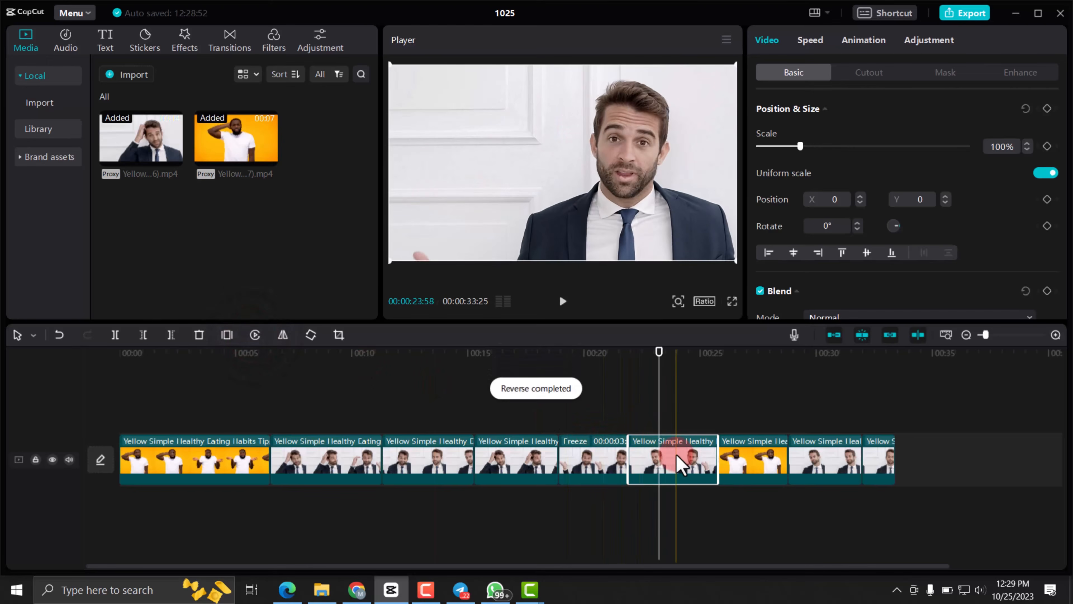
{"action": "left_click", "coordinate": [628, 355]}
{"action": "left_click", "coordinate": [562, 301]}
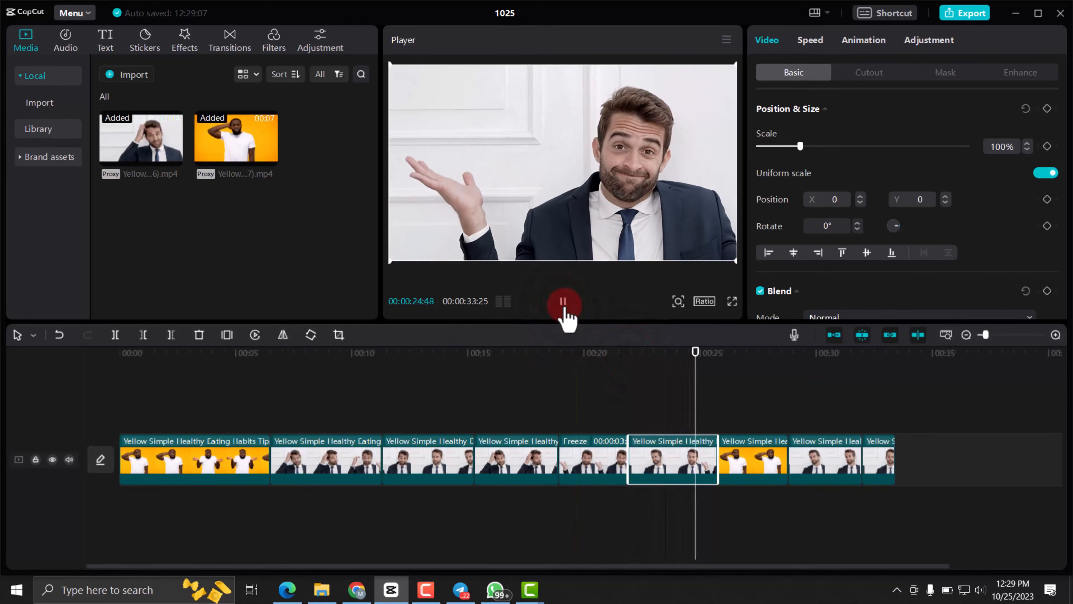
{"action": "left_click", "coordinate": [564, 304]}
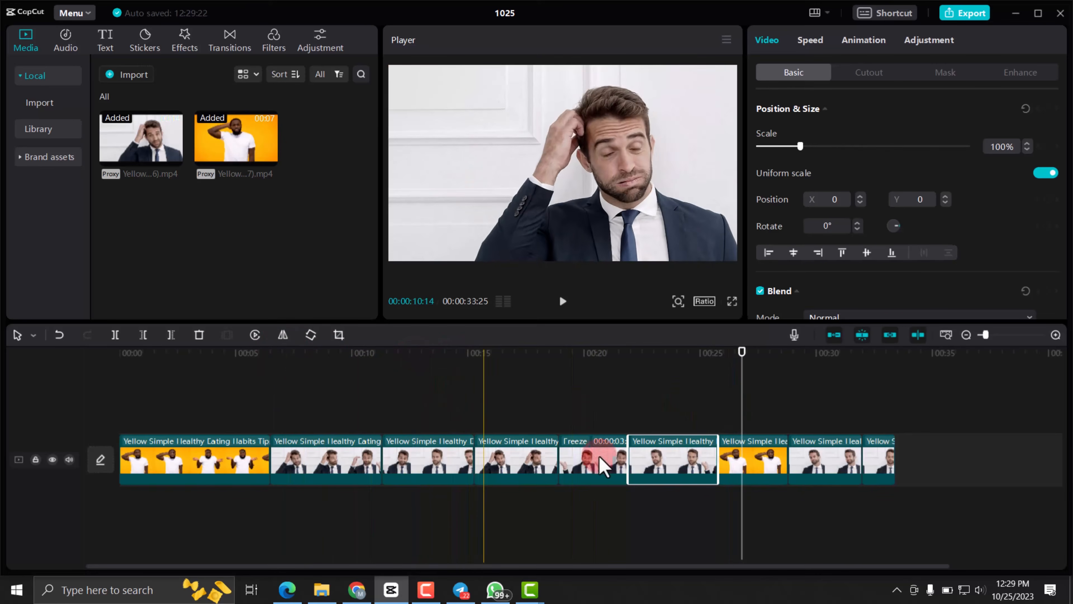
Mirror the freeze frame clip and show it in the preview at 00:00:20:09
{"action": "left_click", "coordinate": [585, 463]}
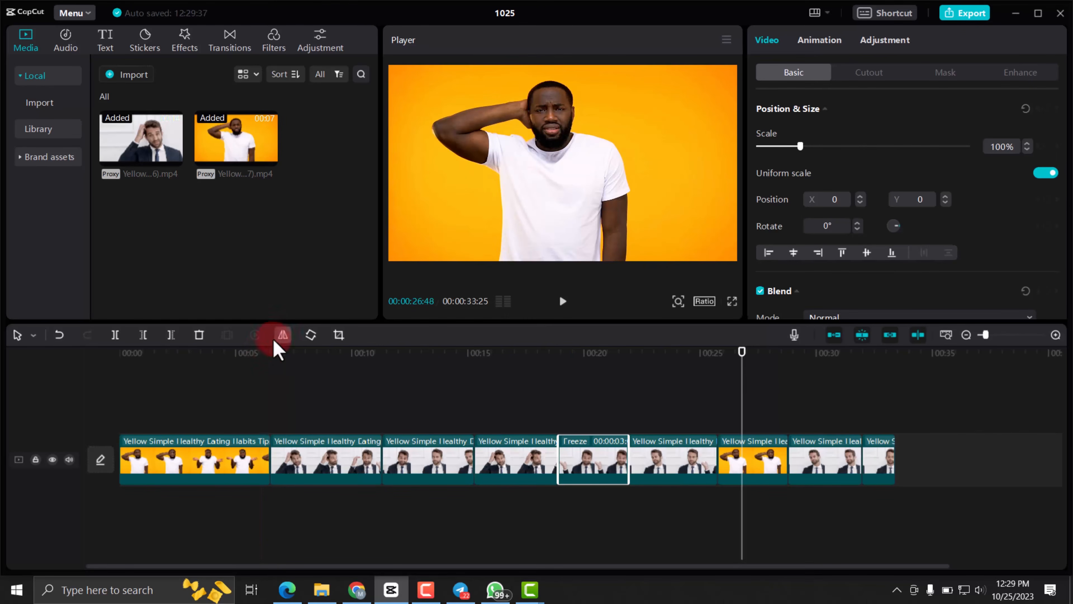
{"action": "left_click", "coordinate": [282, 335]}
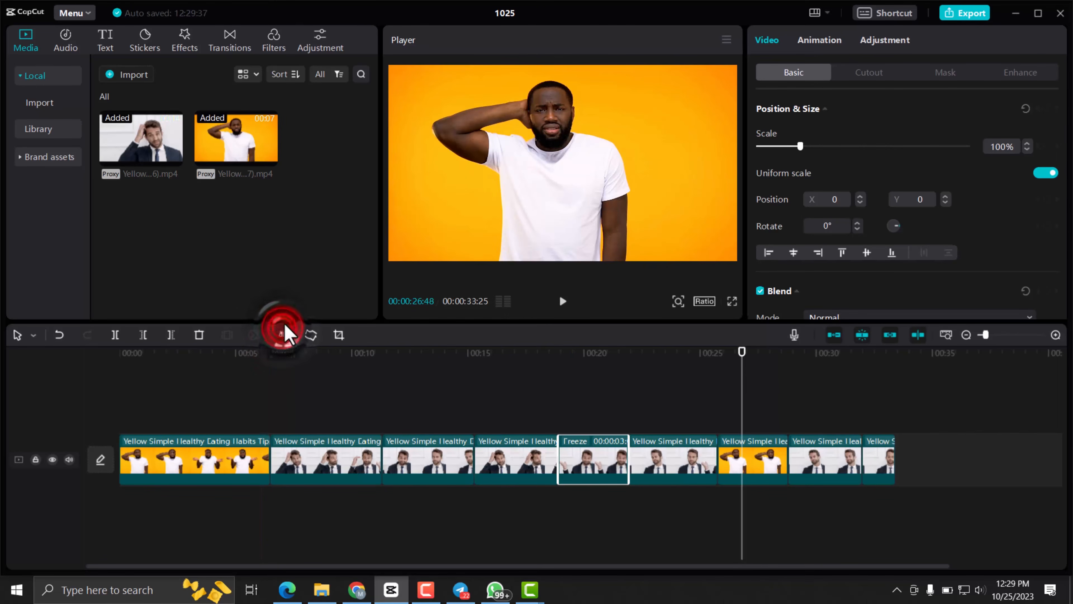
{"action": "left_click", "coordinate": [587, 352]}
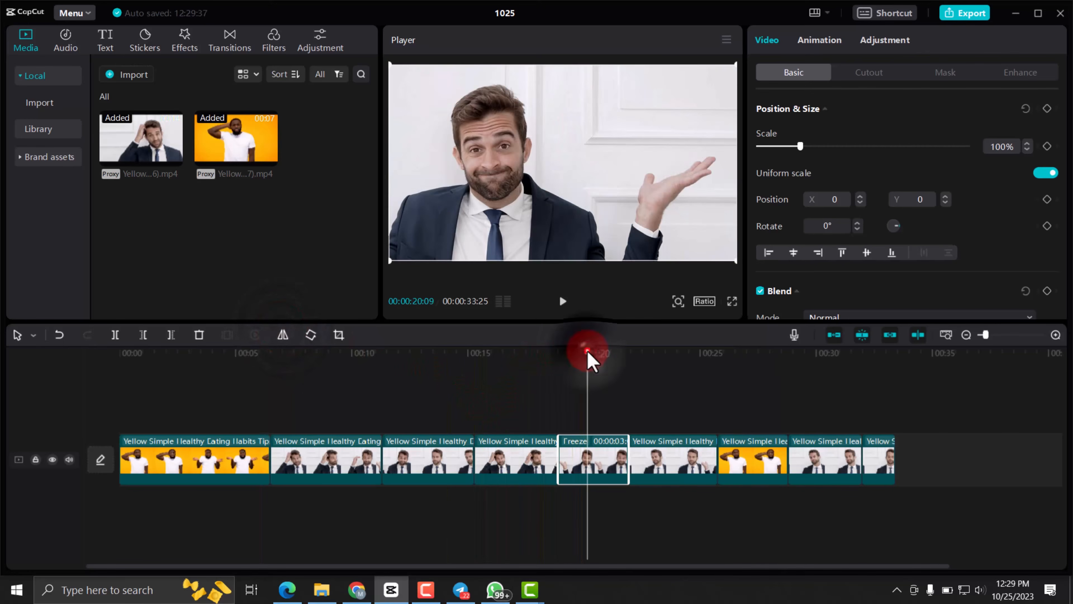
Toggle the freeze frame's mirroring off and on several times, ending with it mirrored
{"action": "left_click", "coordinate": [603, 478]}
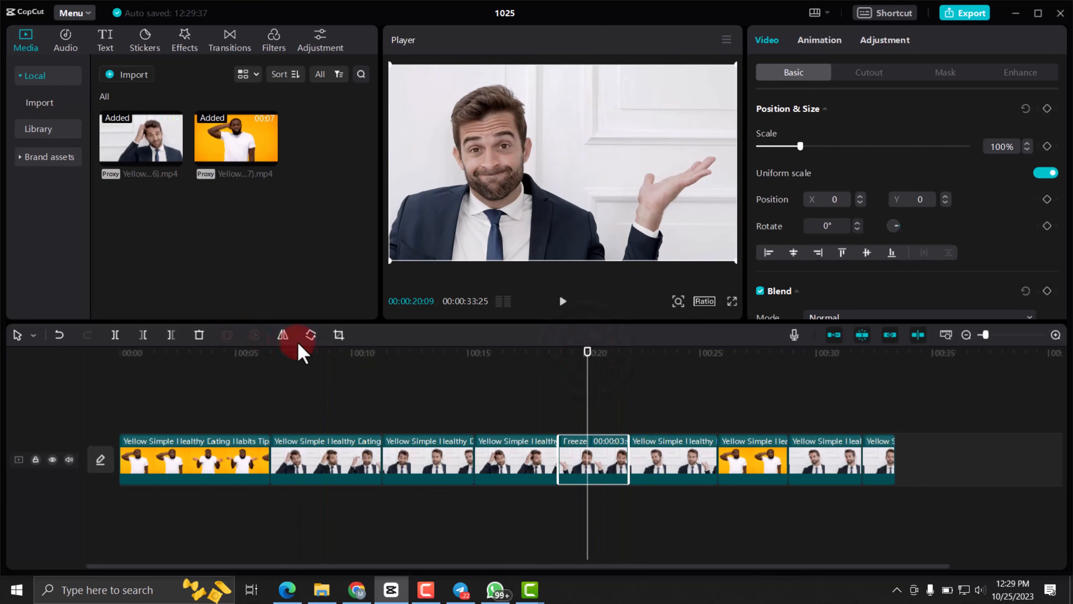
{"action": "left_click", "coordinate": [286, 340]}
{"action": "left_click", "coordinate": [286, 340]}
{"action": "left_click", "coordinate": [286, 341]}
{"action": "left_click", "coordinate": [285, 341]}
{"action": "left_click", "coordinate": [285, 341]}
{"action": "left_click", "coordinate": [286, 340]}
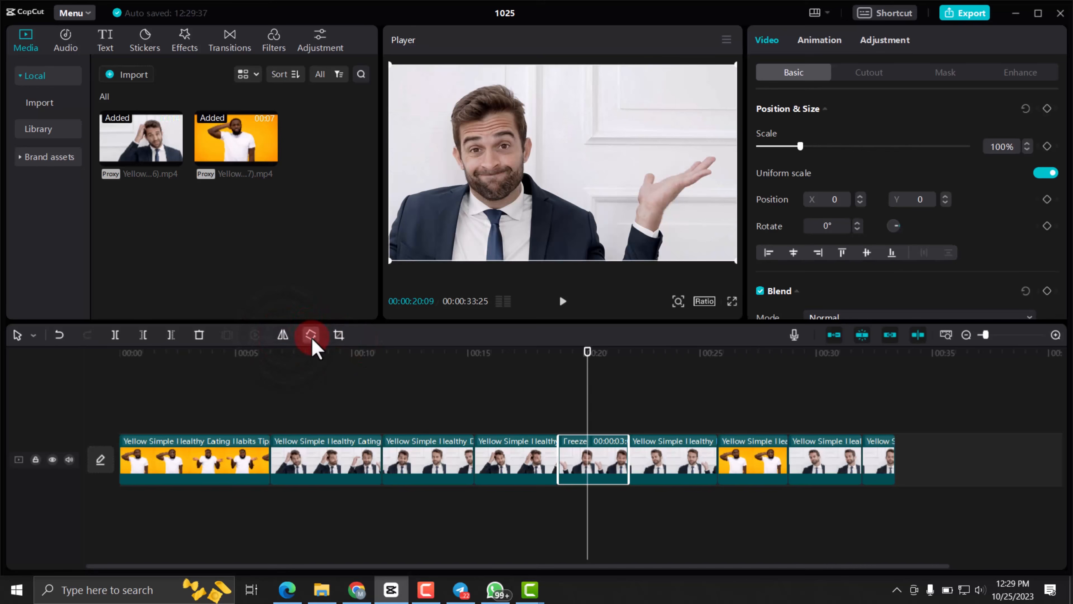
Rotate the freeze frame in 90° steps through two full turns to 720°
{"action": "left_click", "coordinate": [311, 335]}
{"action": "left_click", "coordinate": [311, 335]}
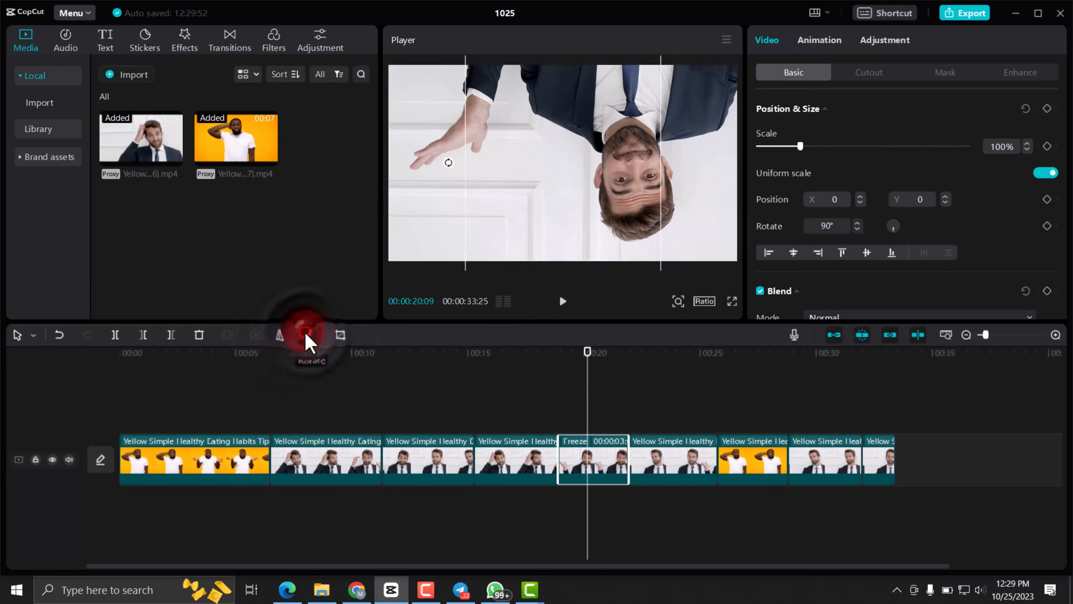
{"action": "left_click", "coordinate": [311, 335]}
{"action": "left_click", "coordinate": [311, 335]}
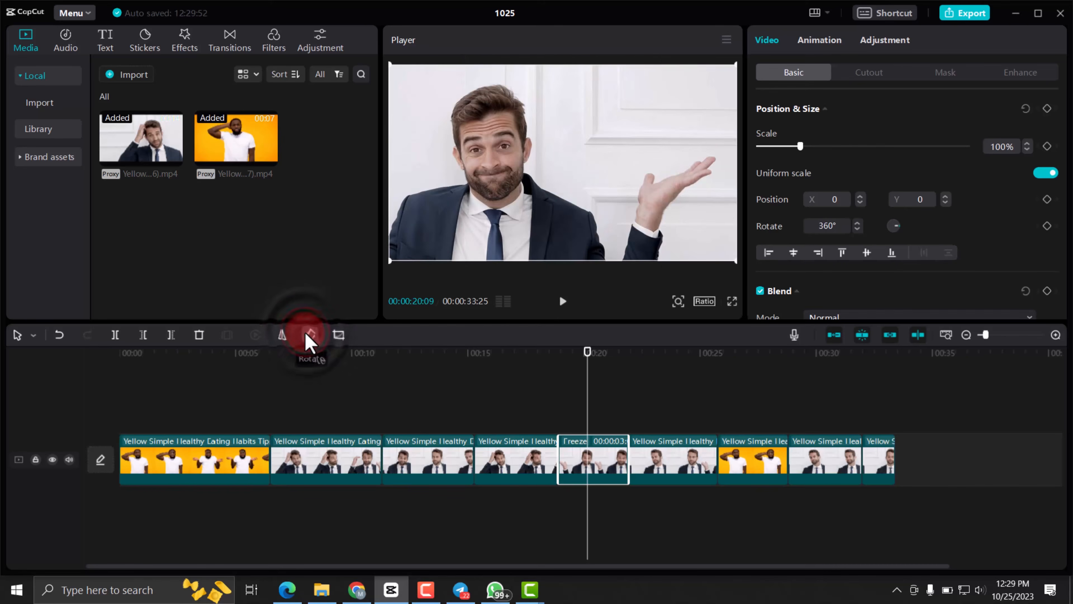
{"action": "left_click", "coordinate": [311, 335]}
{"action": "left_click", "coordinate": [310, 335]}
{"action": "left_click", "coordinate": [311, 335]}
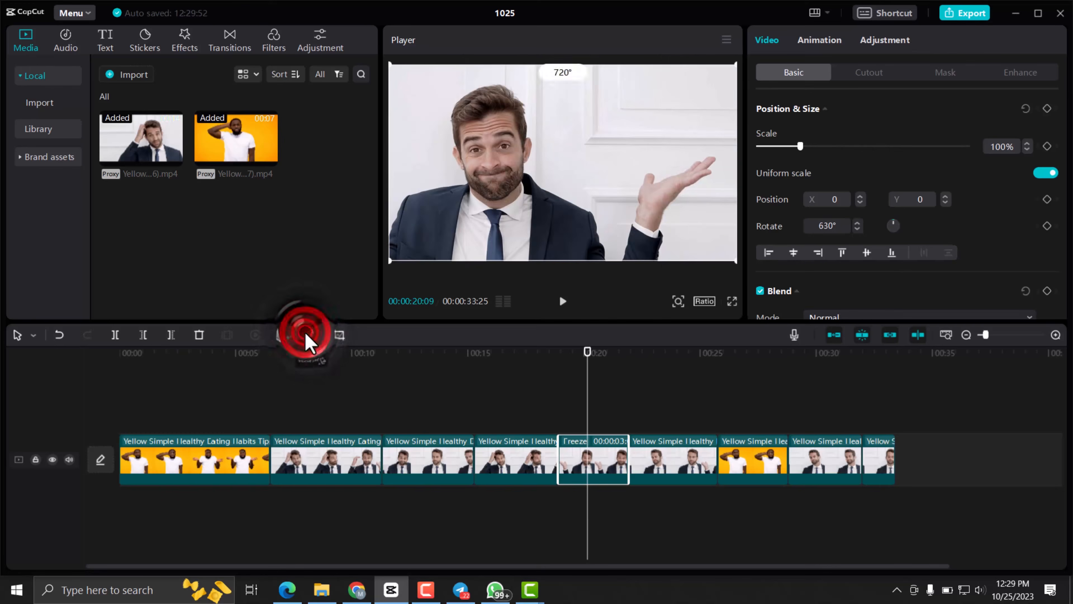
{"action": "left_click", "coordinate": [307, 334]}
Scale the freeze frame down to 83% in the preview and rotate it in 90° steps to 1080°
{"action": "left_click_drag", "start_coordinate": [735, 260], "coordinate": [710, 248]}
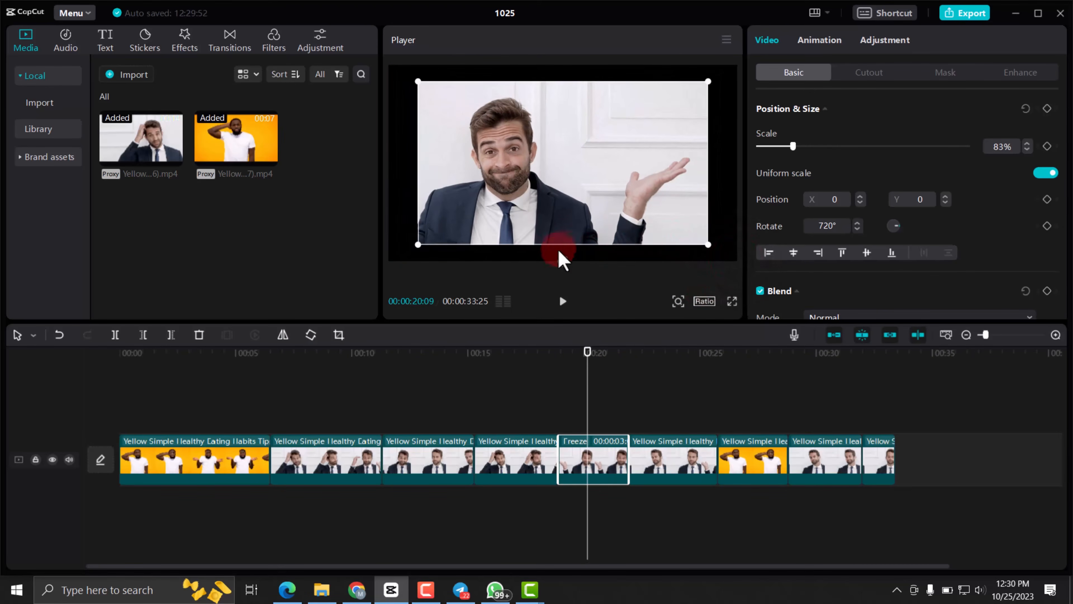
{"action": "left_click_drag", "start_coordinate": [563, 262], "coordinate": [557, 239]}
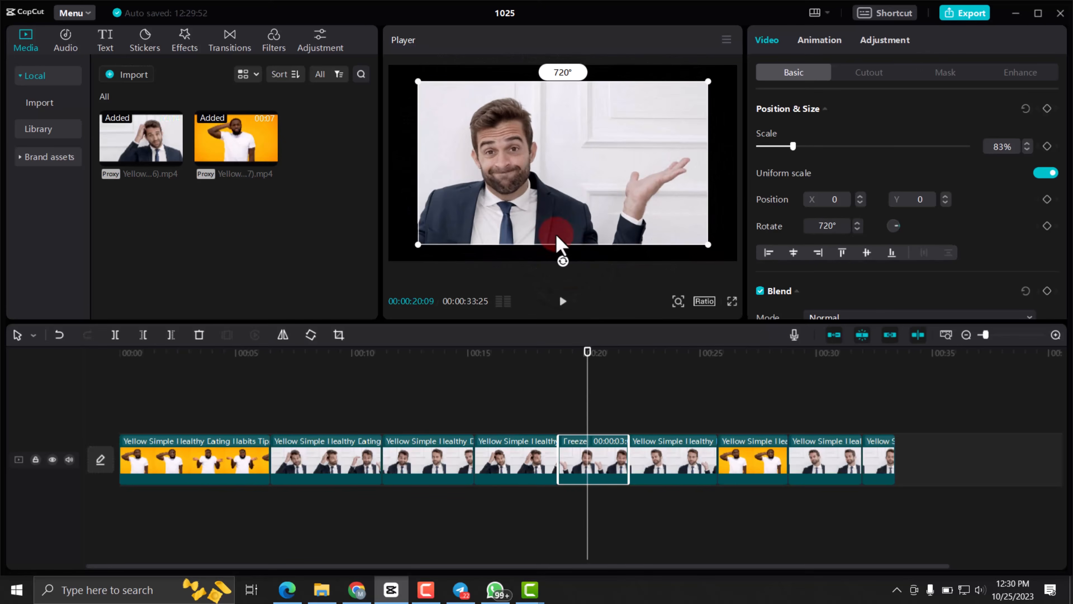
{"action": "left_click", "coordinate": [311, 336]}
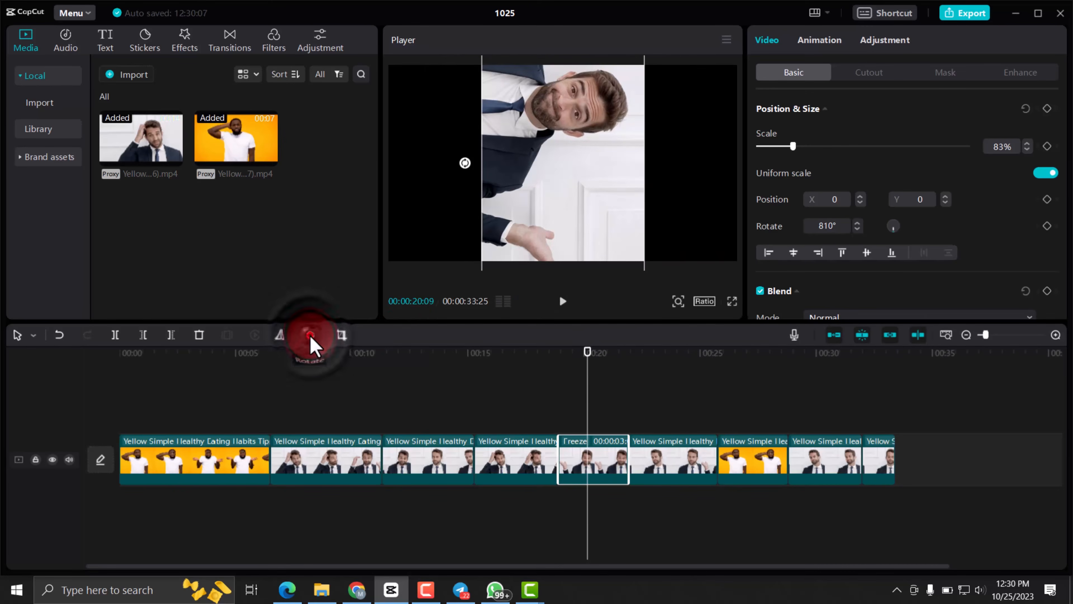
{"action": "left_click", "coordinate": [311, 336]}
{"action": "left_click", "coordinate": [311, 335]}
{"action": "left_click", "coordinate": [311, 335]}
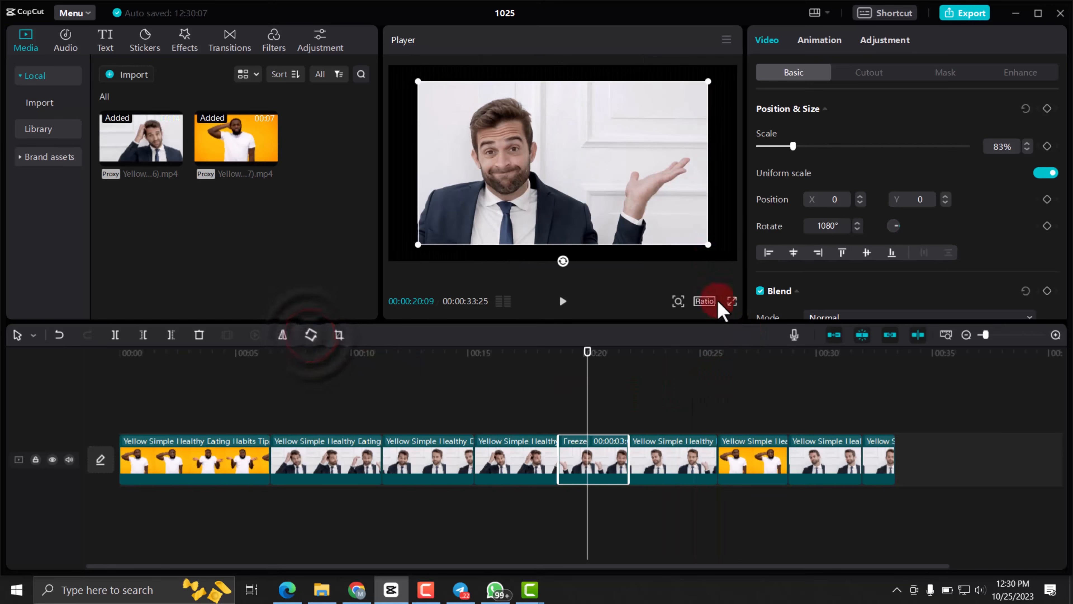
Scale the freeze frame back up to 100% and remove its mirroring
{"action": "left_click_drag", "start_coordinate": [711, 250], "coordinate": [733, 295]}
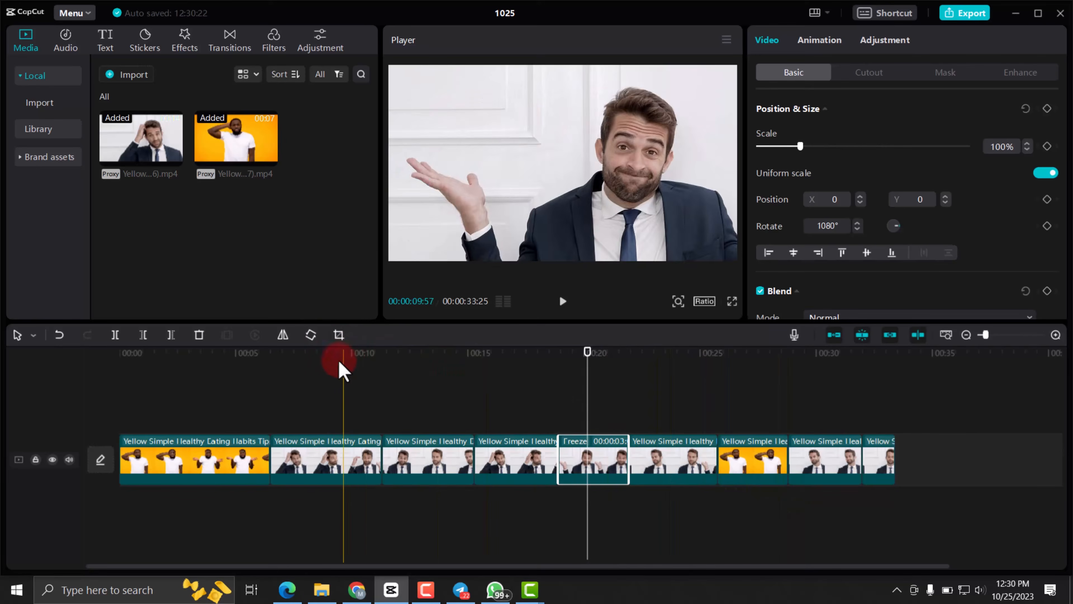
{"action": "left_click", "coordinate": [284, 335]}
Crop the freeze frame freely to the man's head and torso, cutting away the raised hand, and place the playhead at 00:00:18:19
{"action": "left_click", "coordinate": [339, 336]}
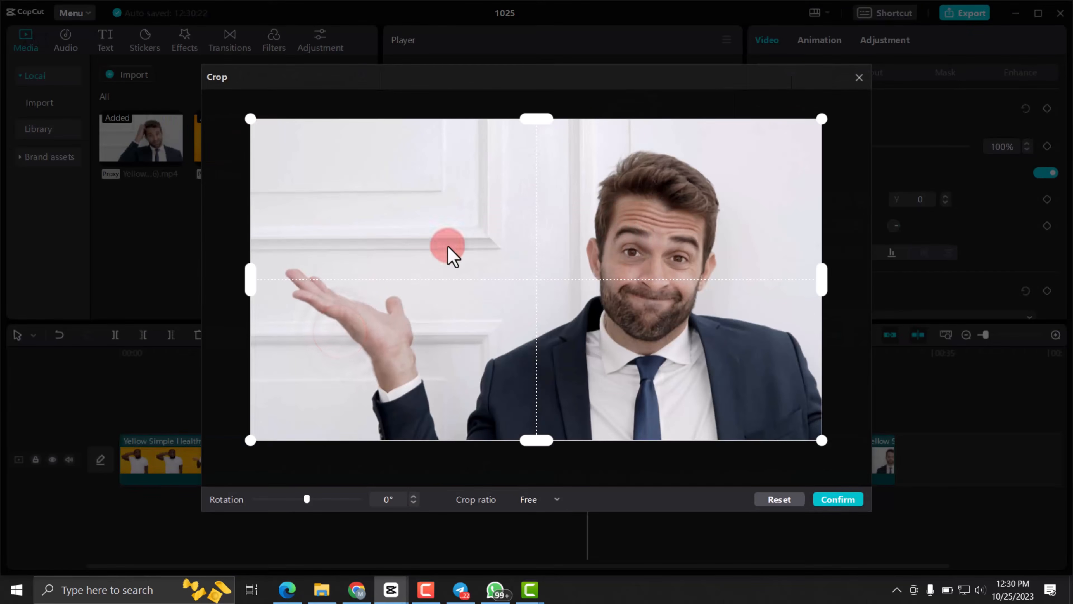
{"action": "left_click_drag", "start_coordinate": [266, 289], "coordinate": [542, 273]}
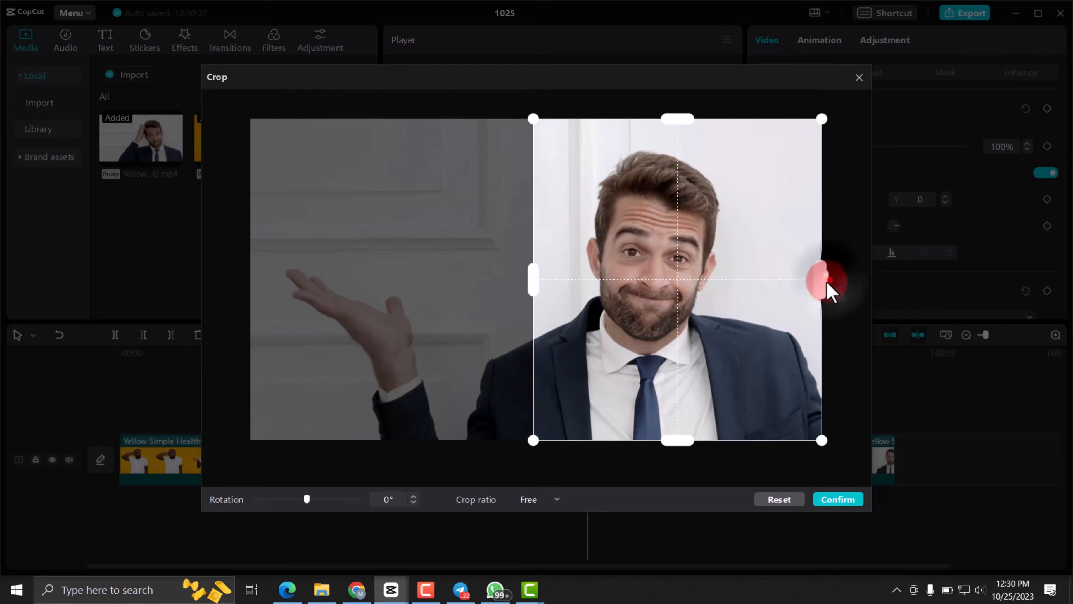
{"action": "left_click_drag", "start_coordinate": [822, 280], "coordinate": [802, 319]}
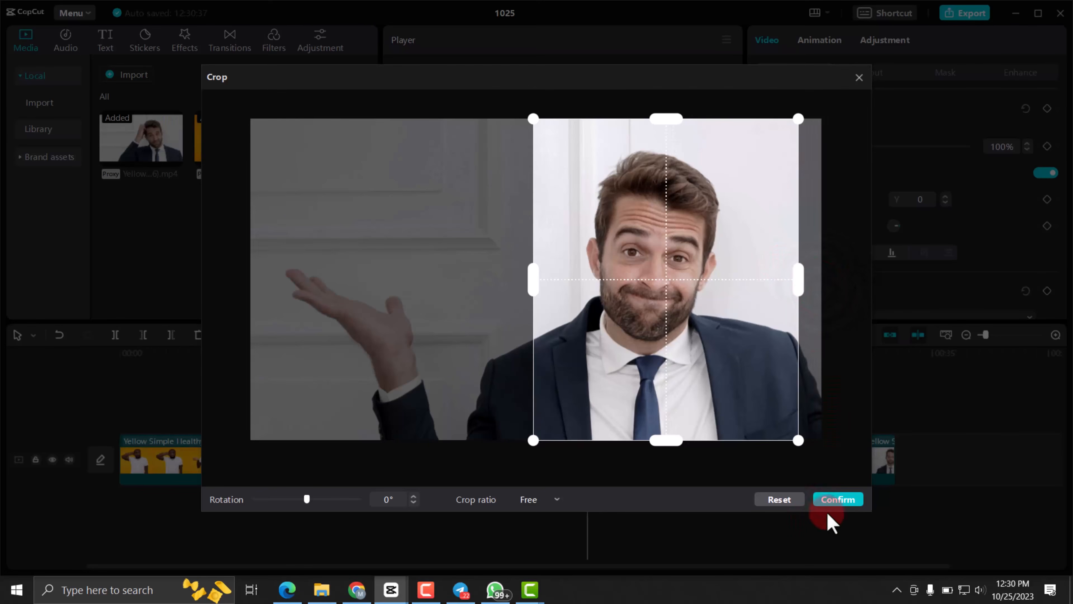
{"action": "left_click", "coordinate": [832, 503]}
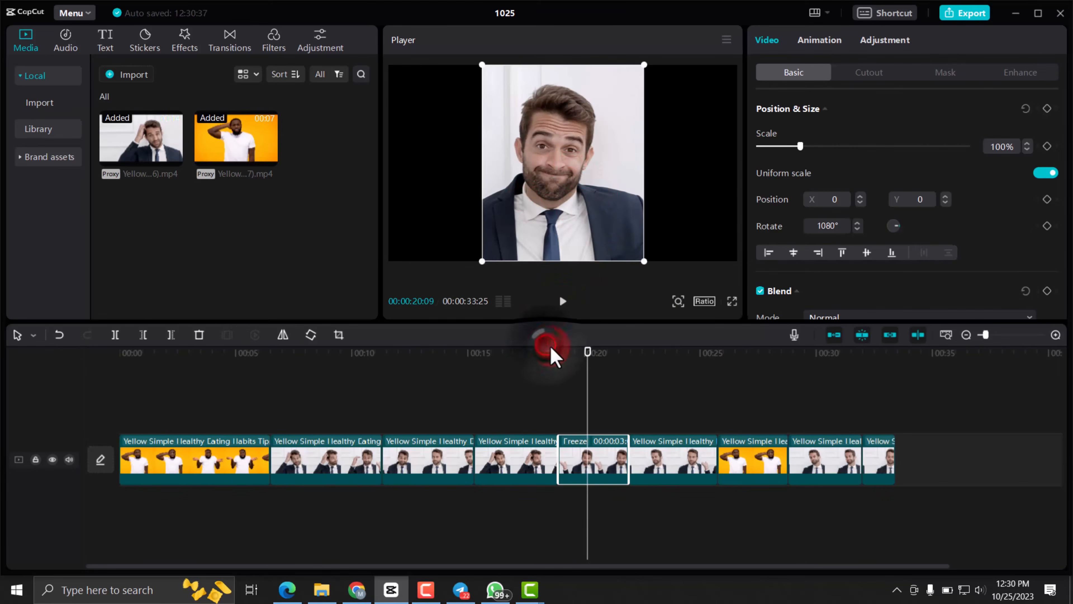
{"action": "left_click", "coordinate": [544, 352]}
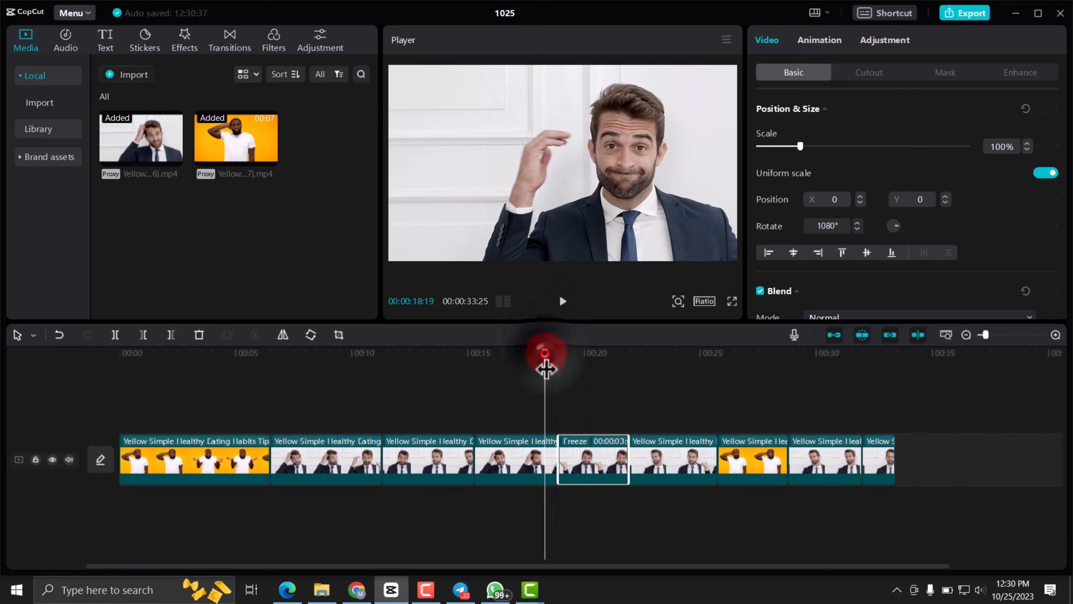
Play back the transition into the cropped freeze frame and move the playhead back to 00:00:14:37
{"action": "left_click", "coordinate": [562, 301]}
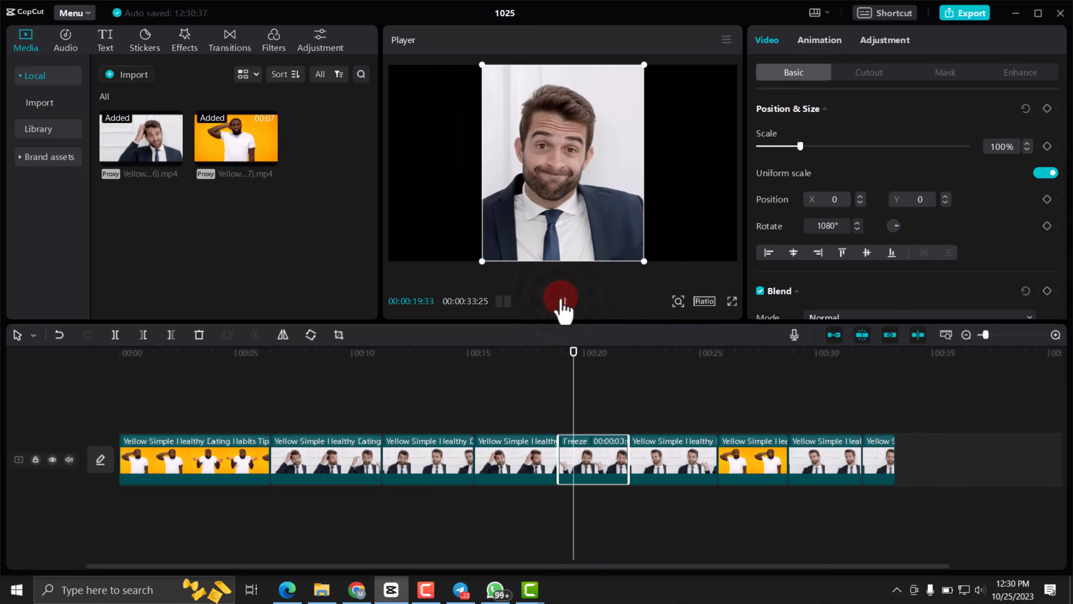
{"action": "left_click", "coordinate": [551, 353]}
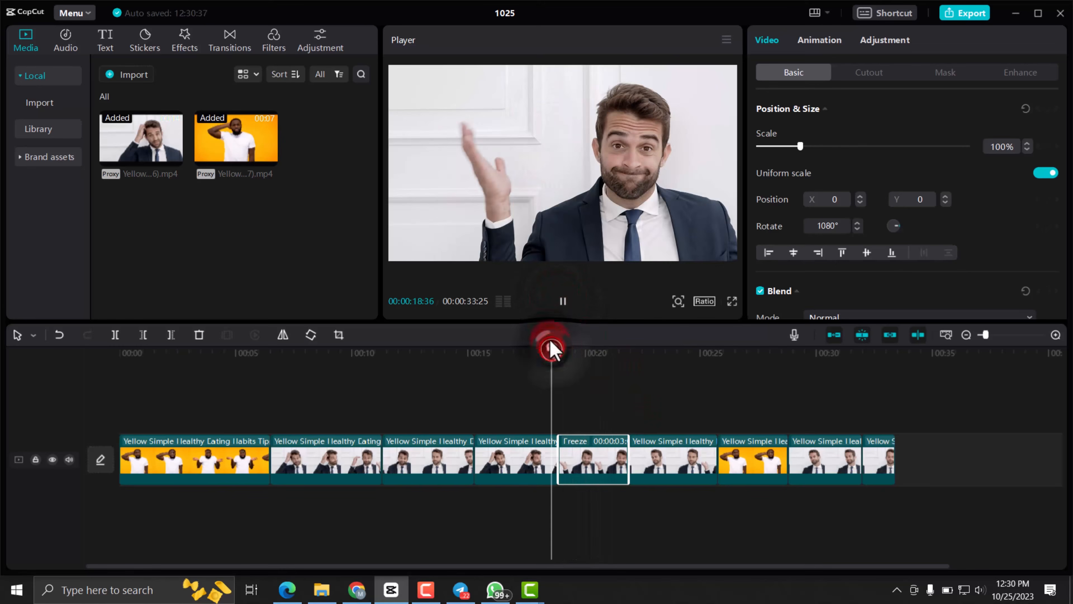
{"action": "left_click", "coordinate": [562, 301]}
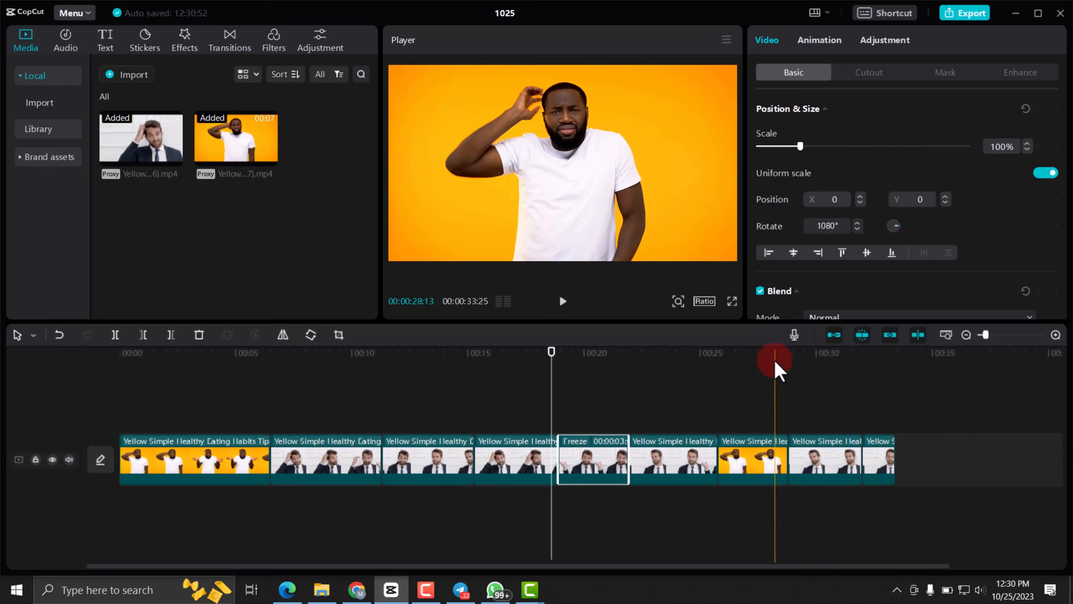
{"action": "left_click", "coordinate": [474, 359]}
{"action": "left_click_drag", "start_coordinate": [471, 351], "coordinate": [459, 365]}
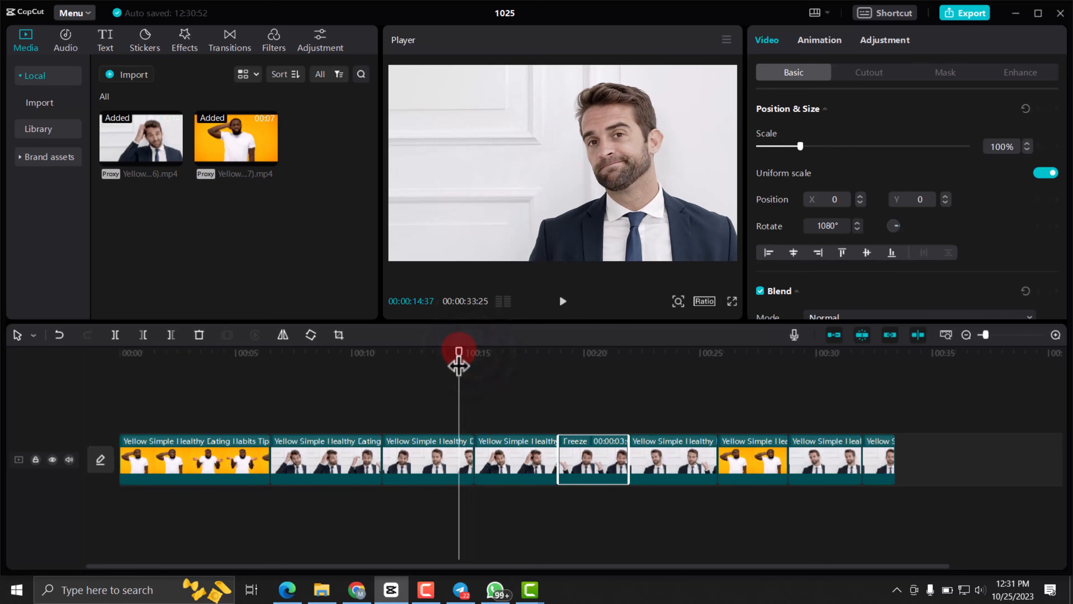
Try to move the last clip away from the preceding clip while the main track magnet is on
{"action": "left_click", "coordinate": [794, 335]}
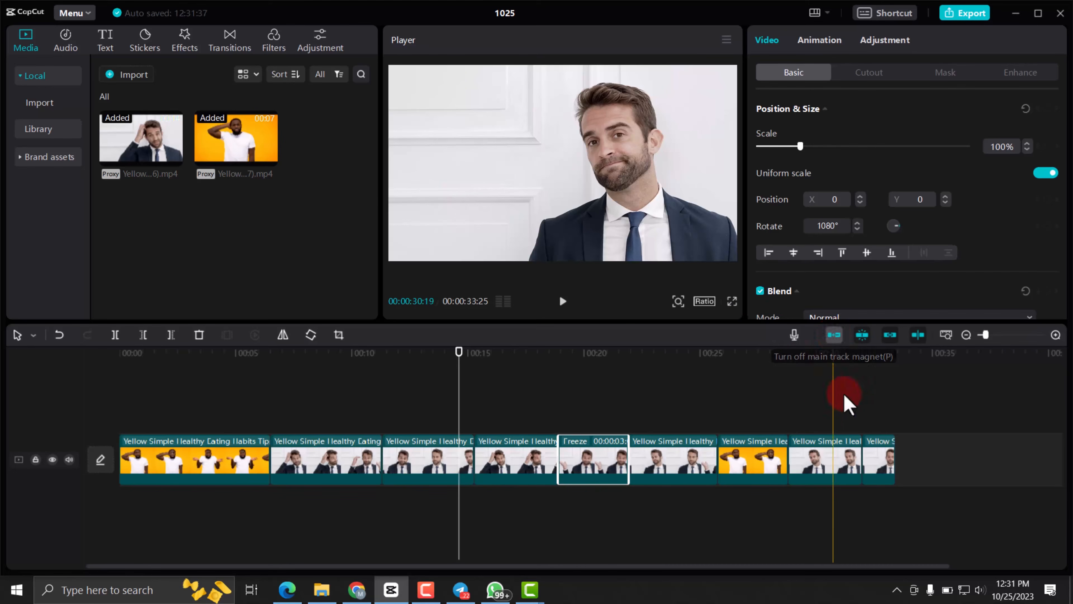
{"action": "left_click", "coordinate": [833, 334]}
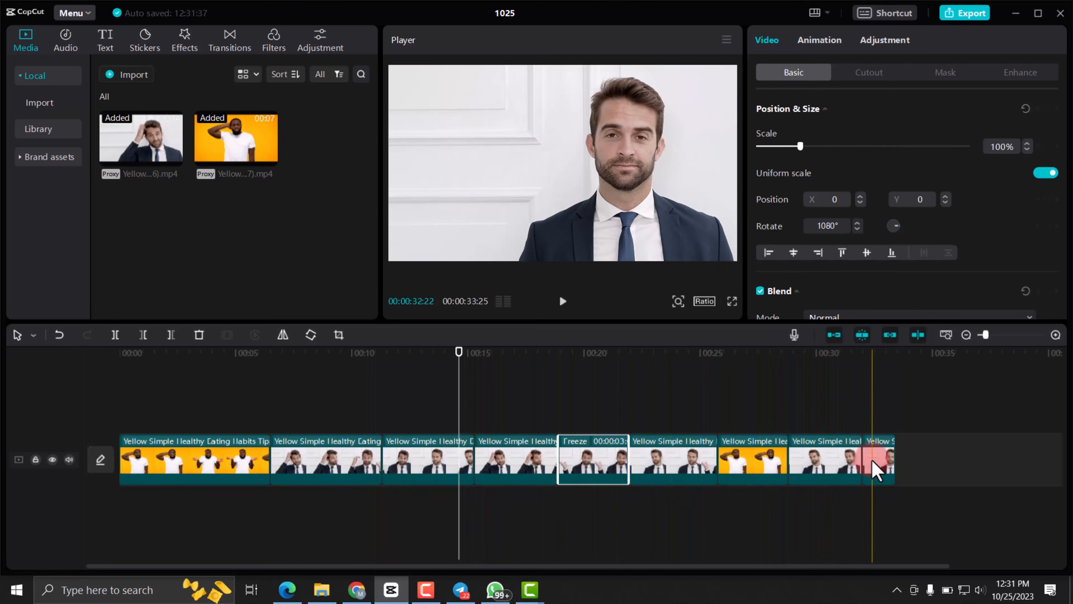
{"action": "left_click_drag", "start_coordinate": [891, 466], "coordinate": [972, 481]}
{"action": "left_click_drag", "start_coordinate": [889, 462], "coordinate": [1020, 469]}
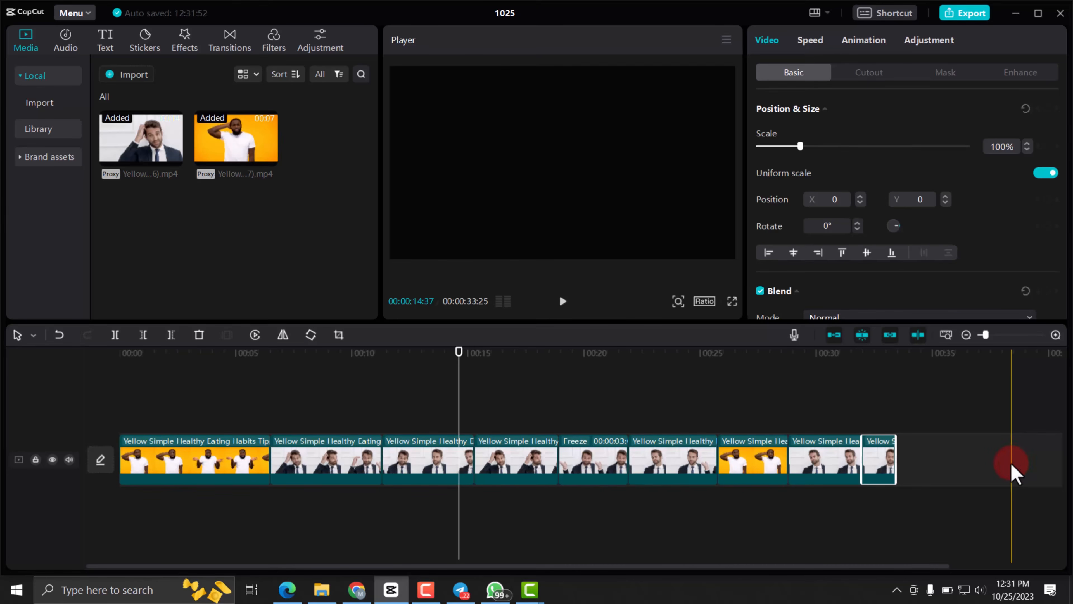
Turn off the main track magnet, move the last clip to about 00:00:35, and close the gap by turning the magnet back on
{"action": "left_click", "coordinate": [835, 334]}
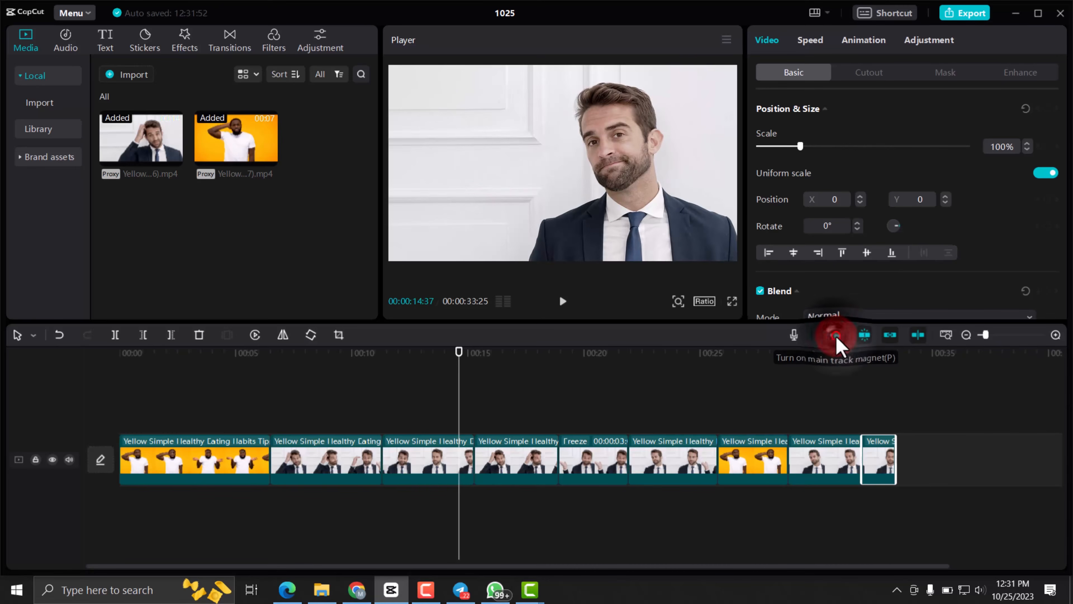
{"action": "left_click_drag", "start_coordinate": [883, 461], "coordinate": [955, 471]}
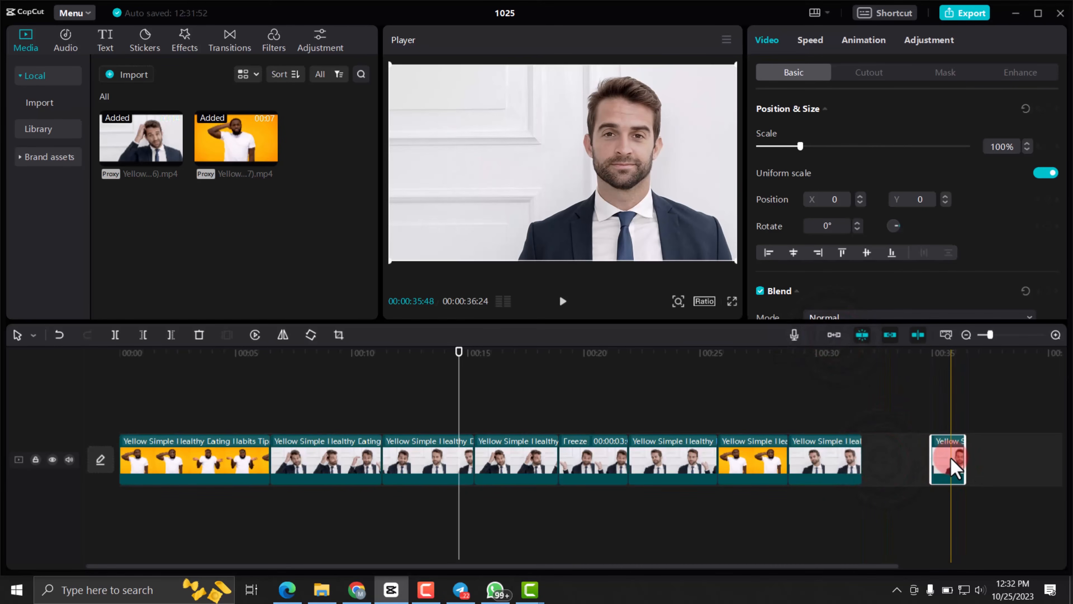
{"action": "left_click", "coordinate": [832, 335]}
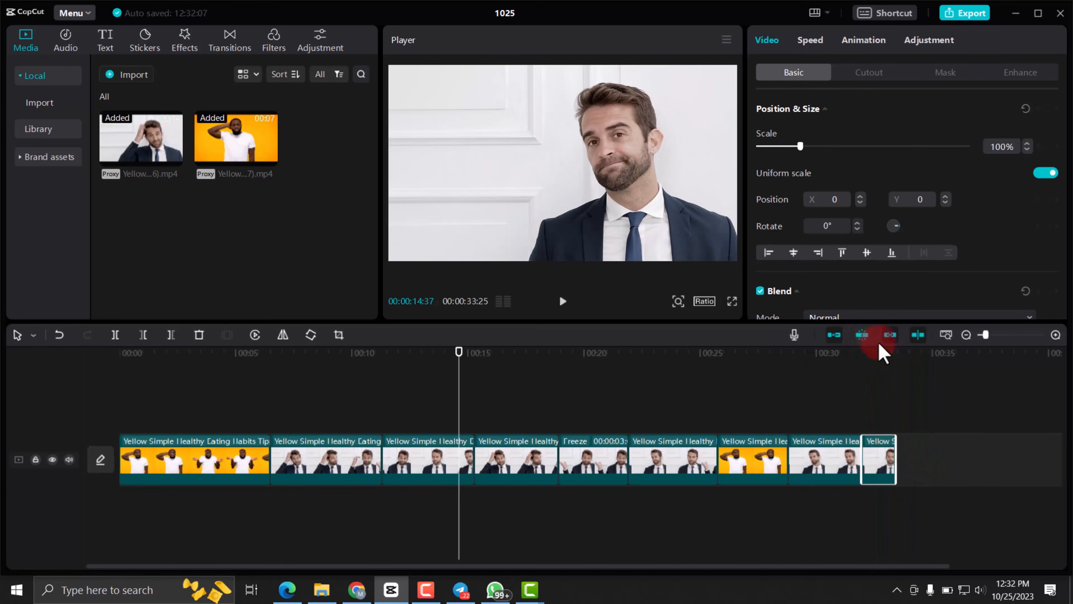
With the main track magnet off, separate the last clip from its neighbour and move it back flush against the preceding clip
{"action": "left_click", "coordinate": [863, 338]}
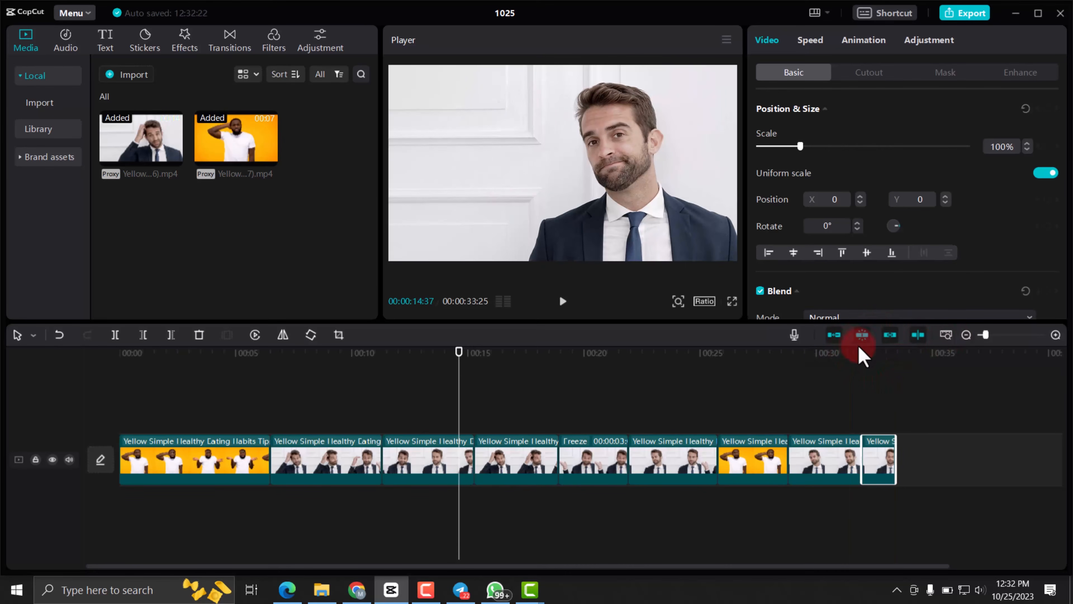
{"action": "left_click_drag", "start_coordinate": [875, 454], "coordinate": [902, 459]}
{"action": "left_click", "coordinate": [832, 335]}
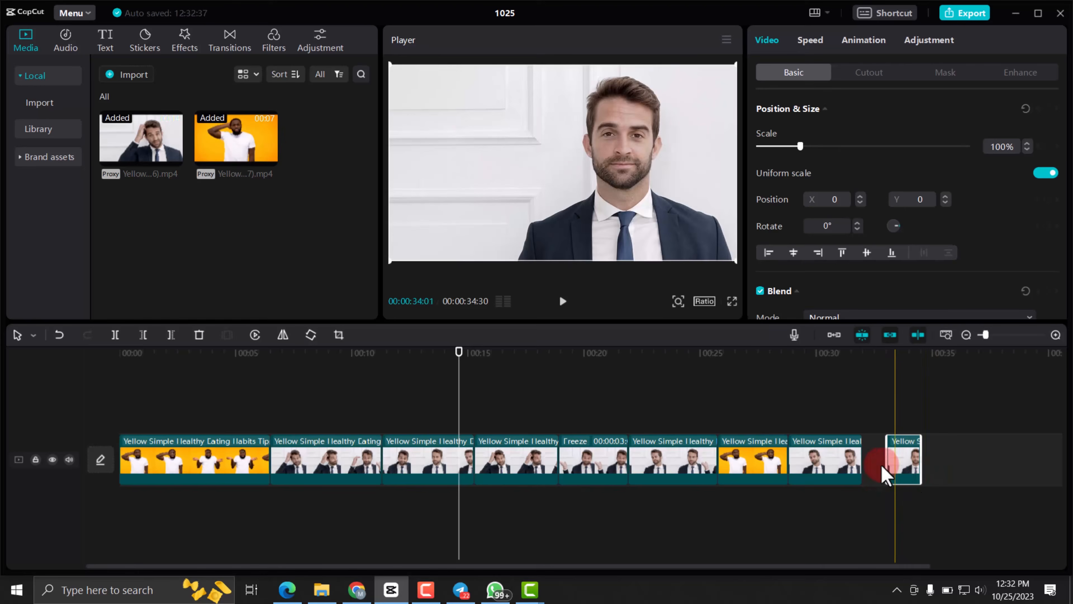
{"action": "left_click", "coordinate": [901, 467]}
{"action": "mouse_move", "coordinate": [898, 468]}
{"action": "left_mouse_down"}
{"action": "mouse_move", "coordinate": [880, 469]}
{"action": "mouse_move", "coordinate": [889, 473]}
{"action": "left_mouse_up"}
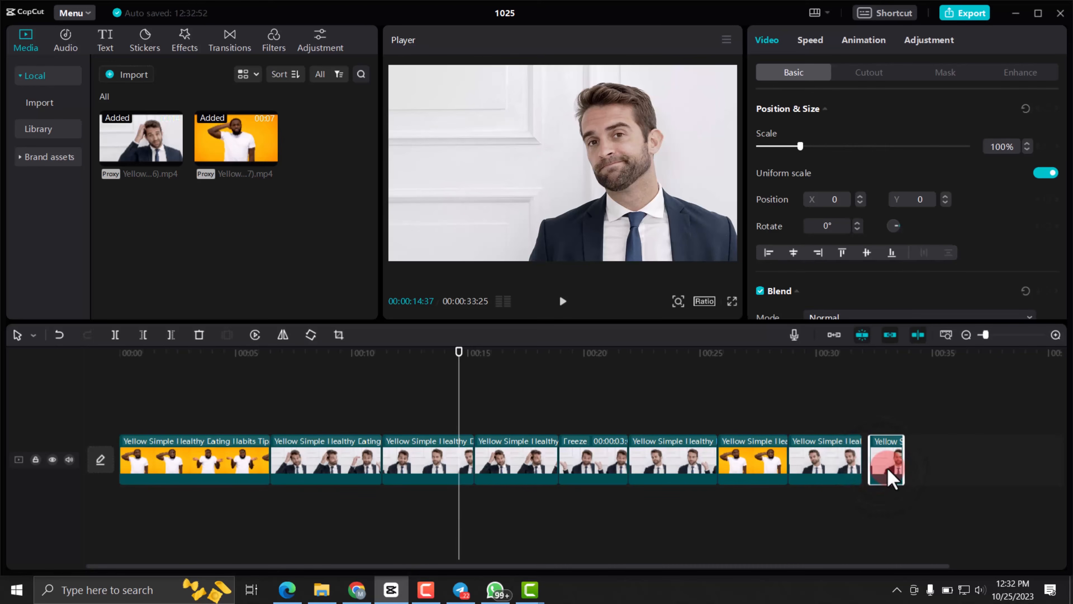
{"action": "left_click_drag", "start_coordinate": [885, 467], "coordinate": [871, 457]}
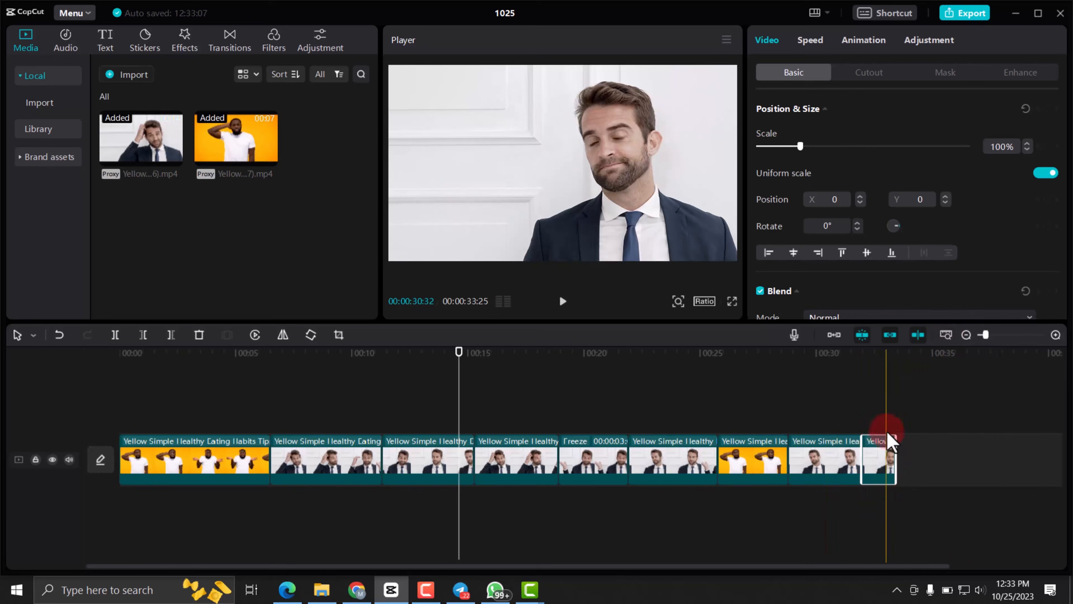
Try different timeline zoom levels, return the playhead to 00:00:00:00, and fit the whole timeline to the window
{"action": "left_click", "coordinate": [945, 340]}
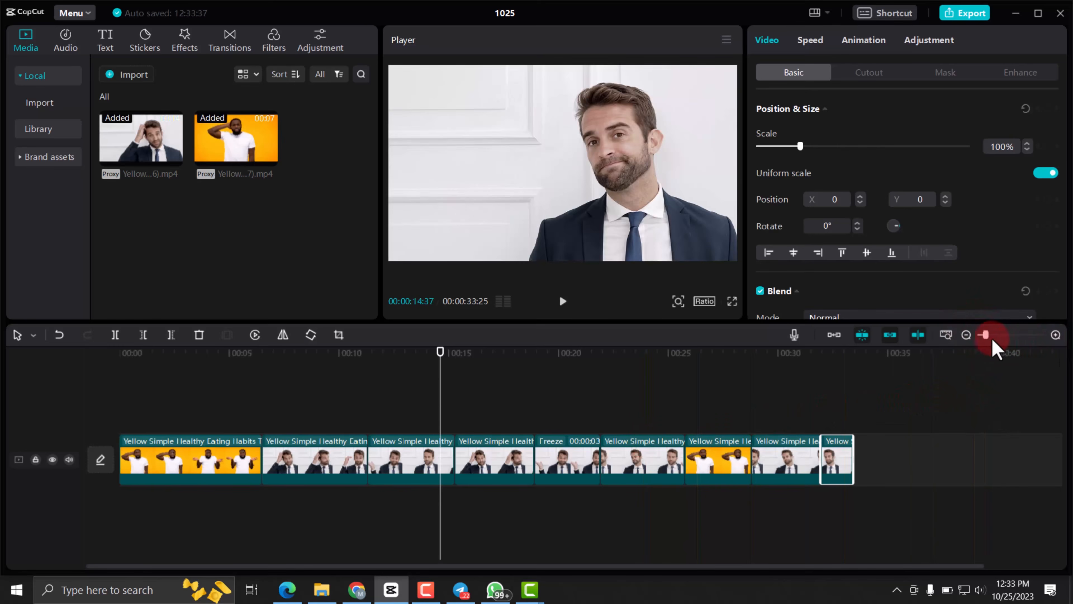
{"action": "left_click_drag", "start_coordinate": [985, 335], "coordinate": [997, 366]}
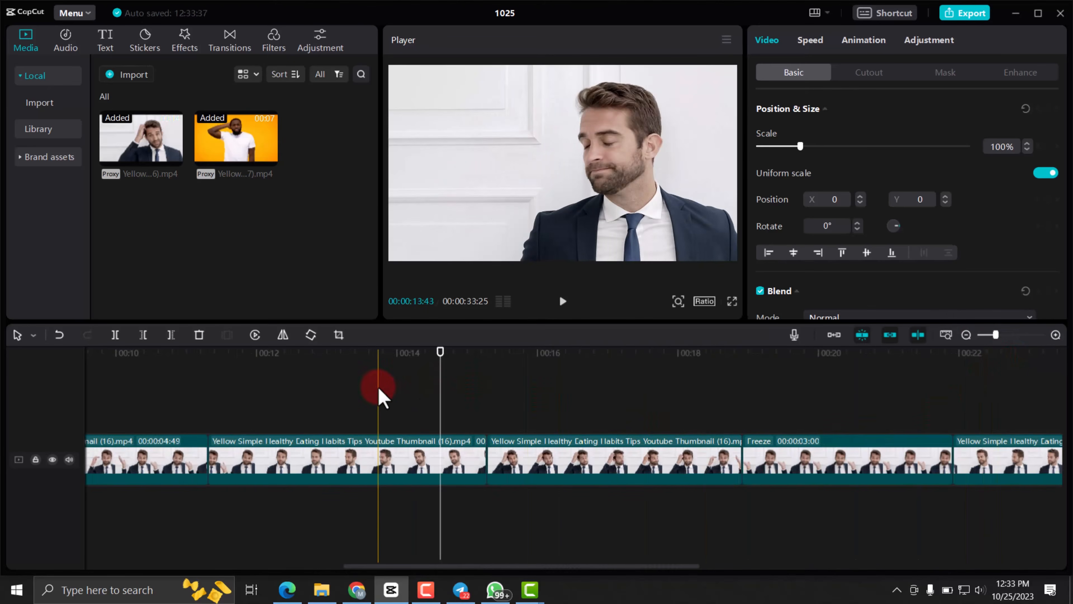
{"action": "left_click_drag", "start_coordinate": [439, 360], "coordinate": [99, 404]}
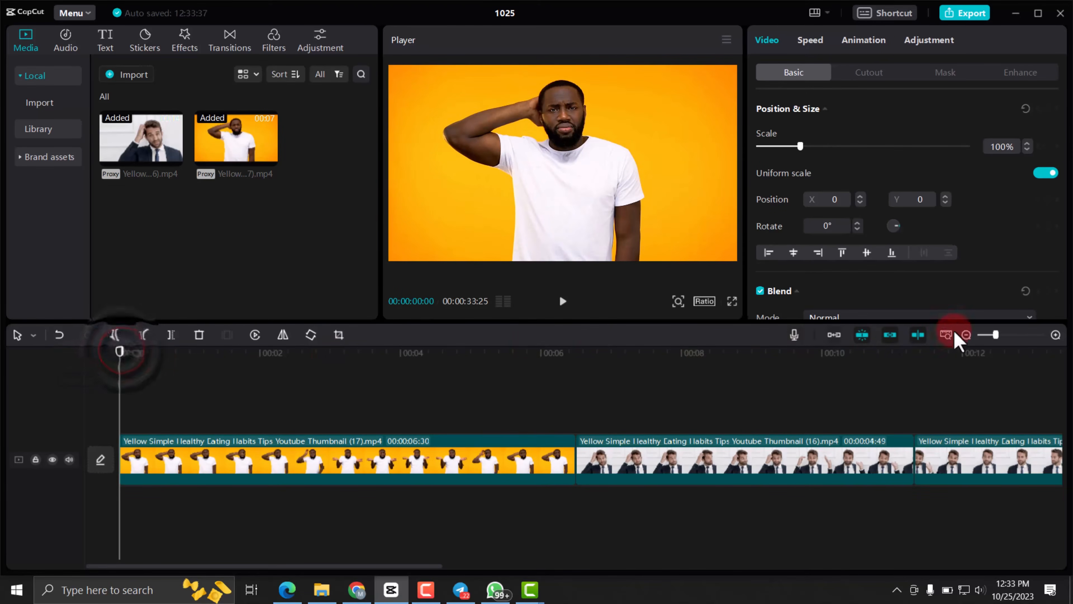
{"action": "mouse_move", "coordinate": [993, 334]}
{"action": "left_mouse_down"}
{"action": "mouse_move", "coordinate": [1005, 338]}
{"action": "mouse_move", "coordinate": [993, 344]}
{"action": "left_mouse_up"}
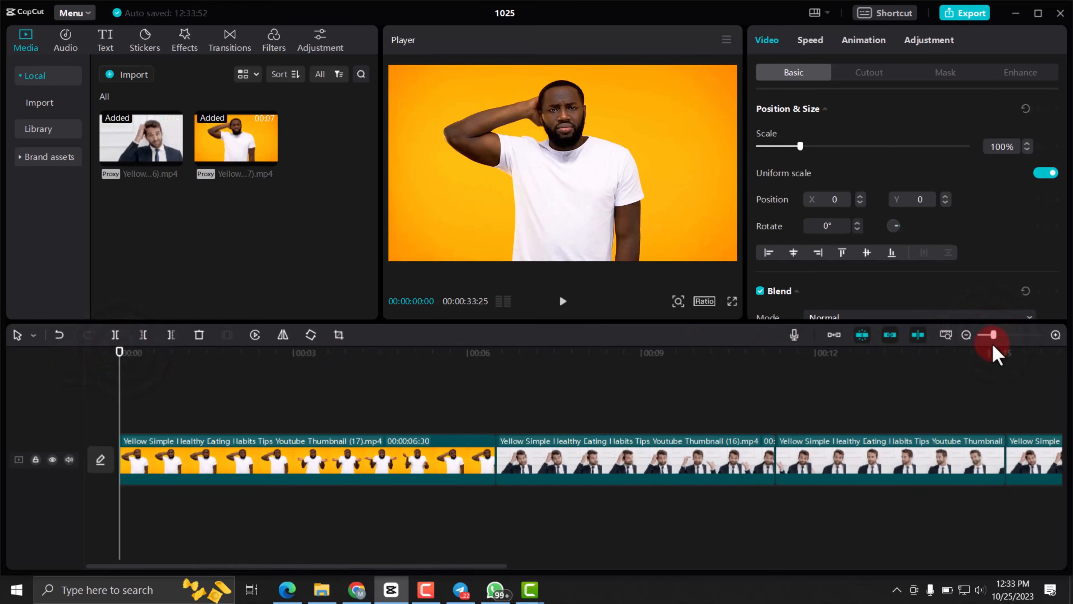
{"action": "left_click", "coordinate": [947, 334]}
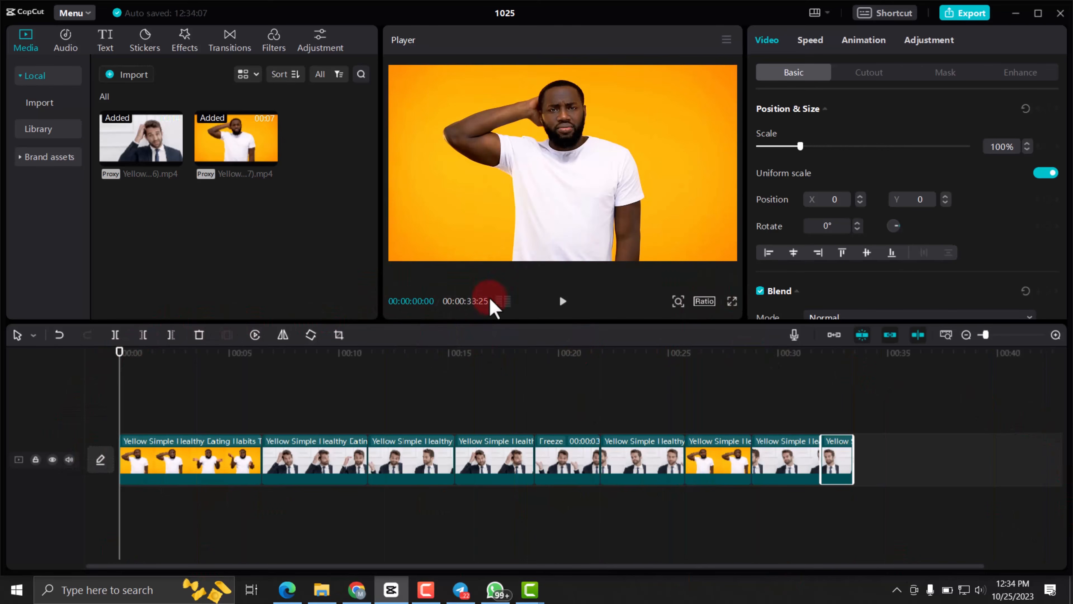
Try the vertical 9:16 aspect ratio for the project and set it to 16:9
{"action": "left_click", "coordinate": [704, 301]}
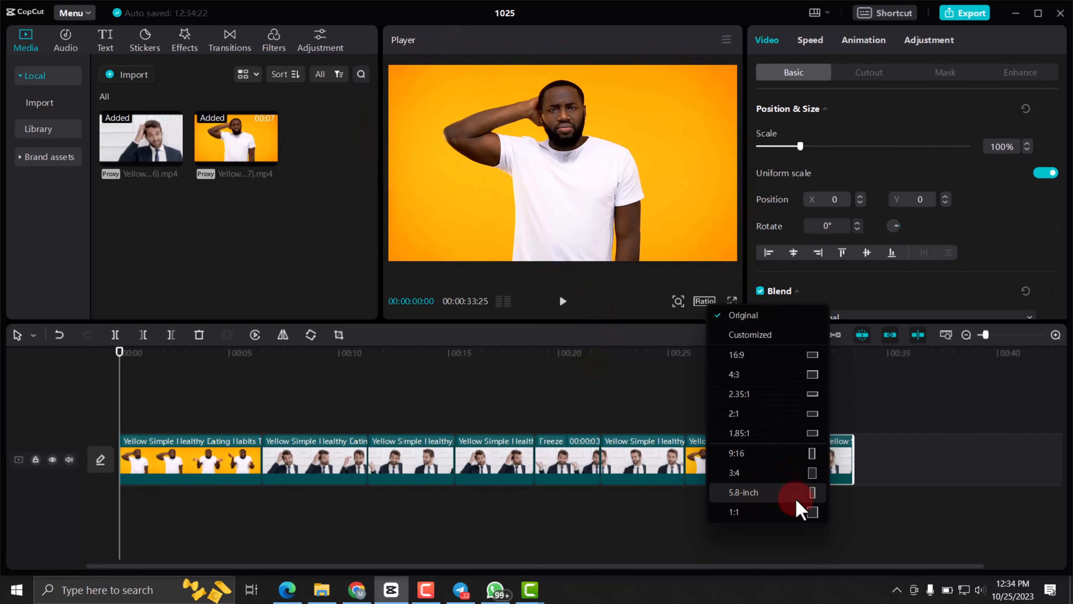
{"action": "left_click", "coordinate": [807, 452]}
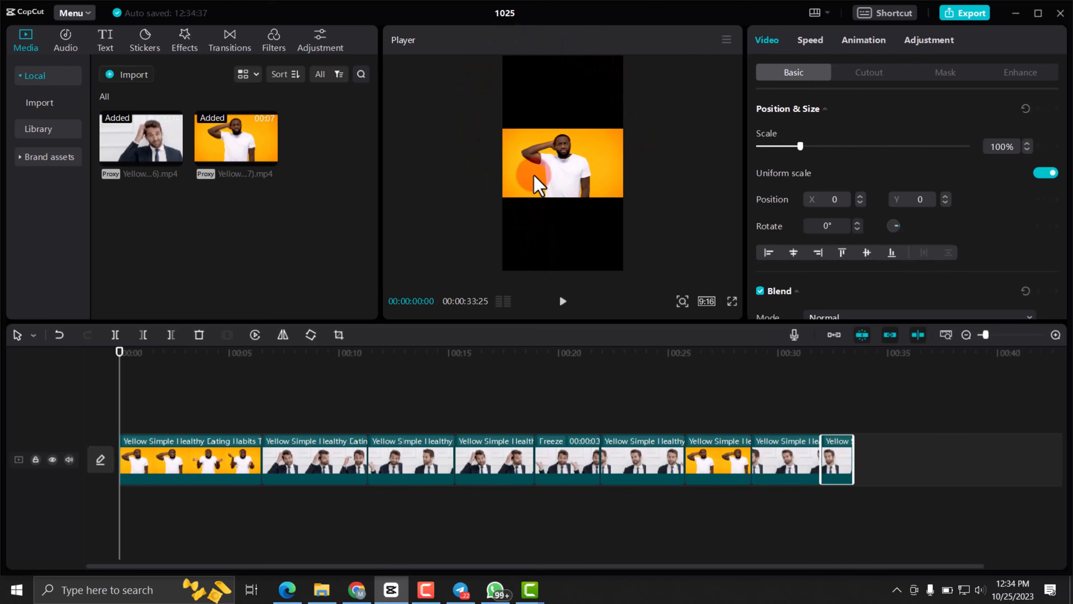
{"action": "left_click", "coordinate": [704, 301]}
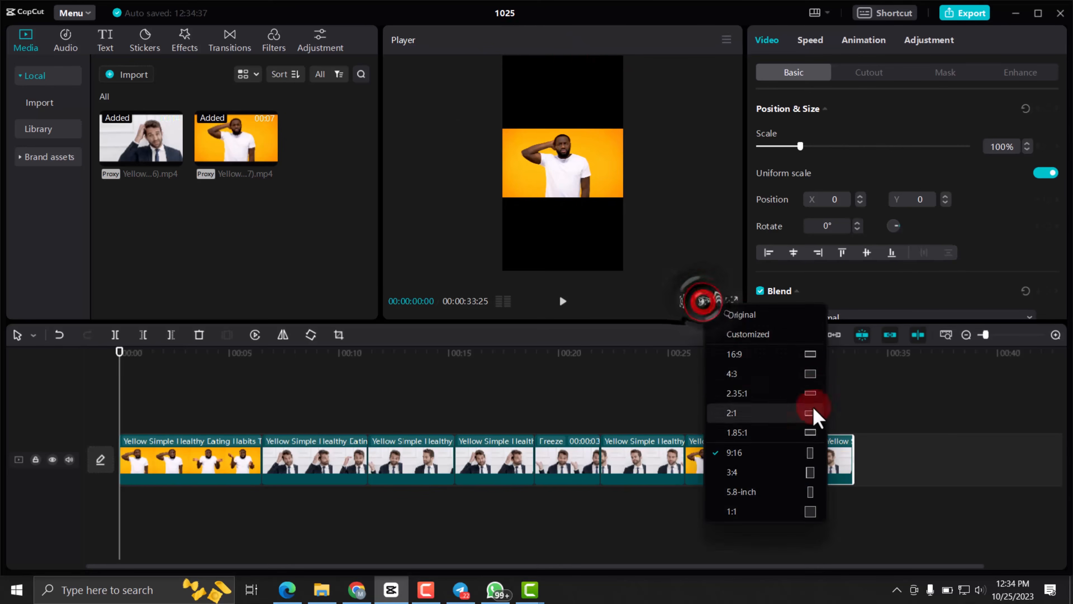
{"action": "left_click", "coordinate": [786, 356]}
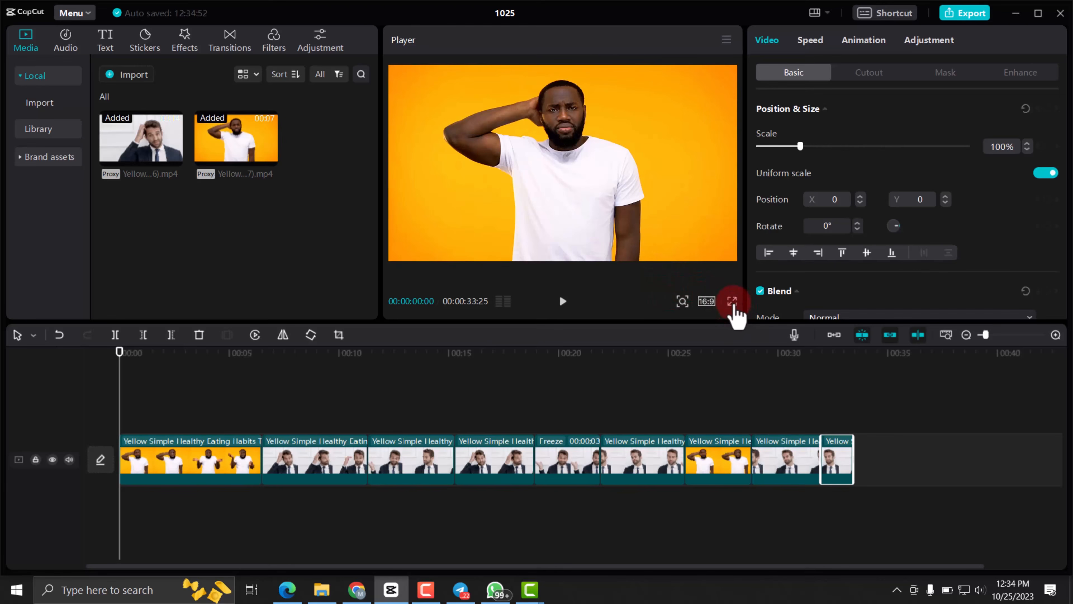
Play the edited video in full screen, exit and pause it, and move the playhead to 00:00:04:26
{"action": "left_click", "coordinate": [733, 303]}
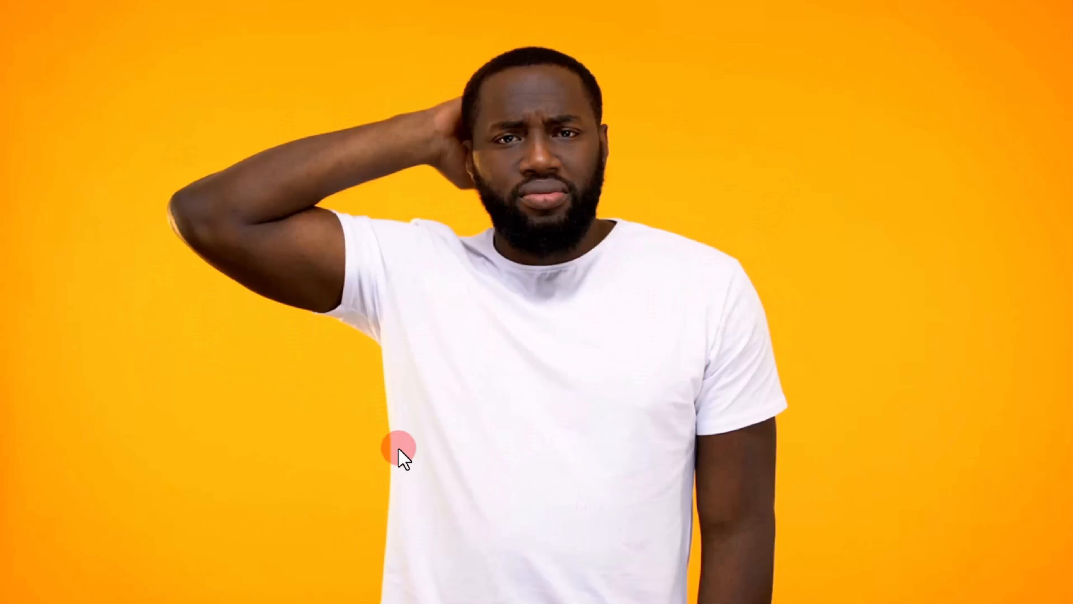
{"action": "left_click", "coordinate": [351, 541]}
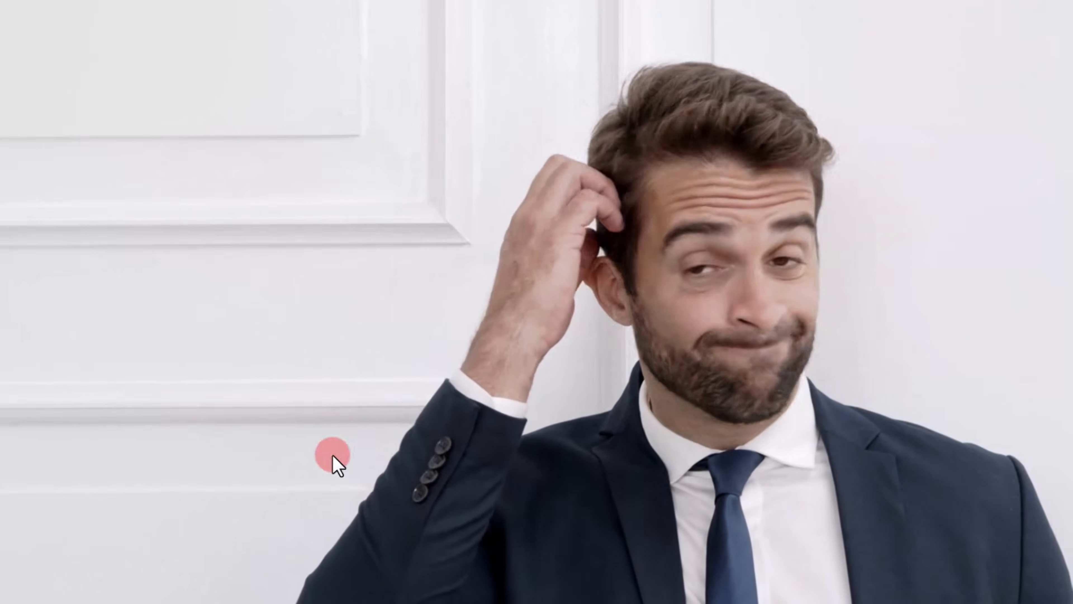
{"action": "left_click", "coordinate": [492, 405]}
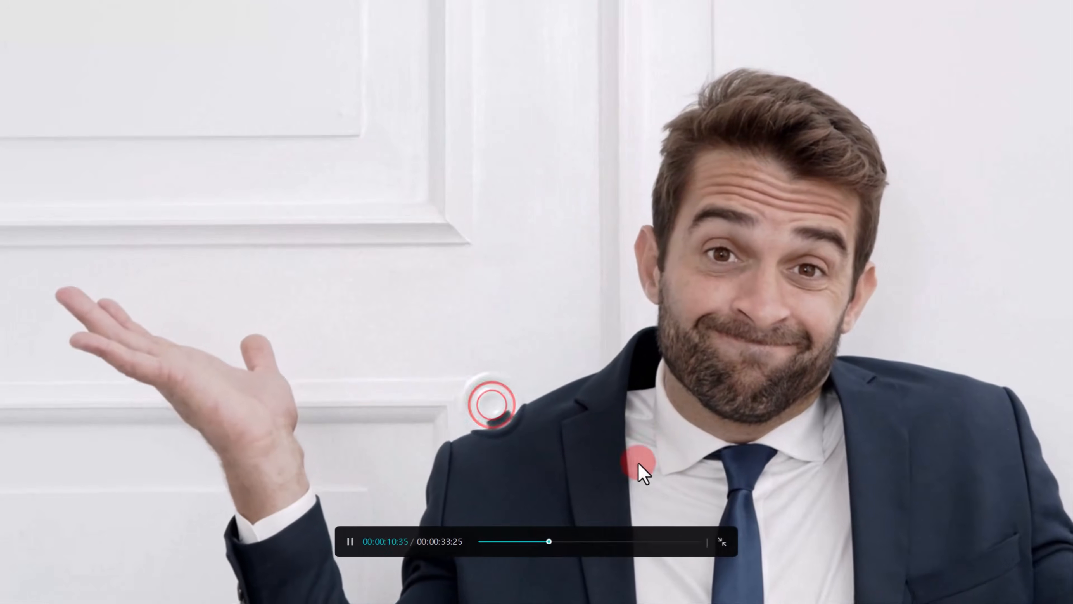
{"action": "left_click", "coordinate": [723, 542]}
{"action": "left_click", "coordinate": [562, 300]}
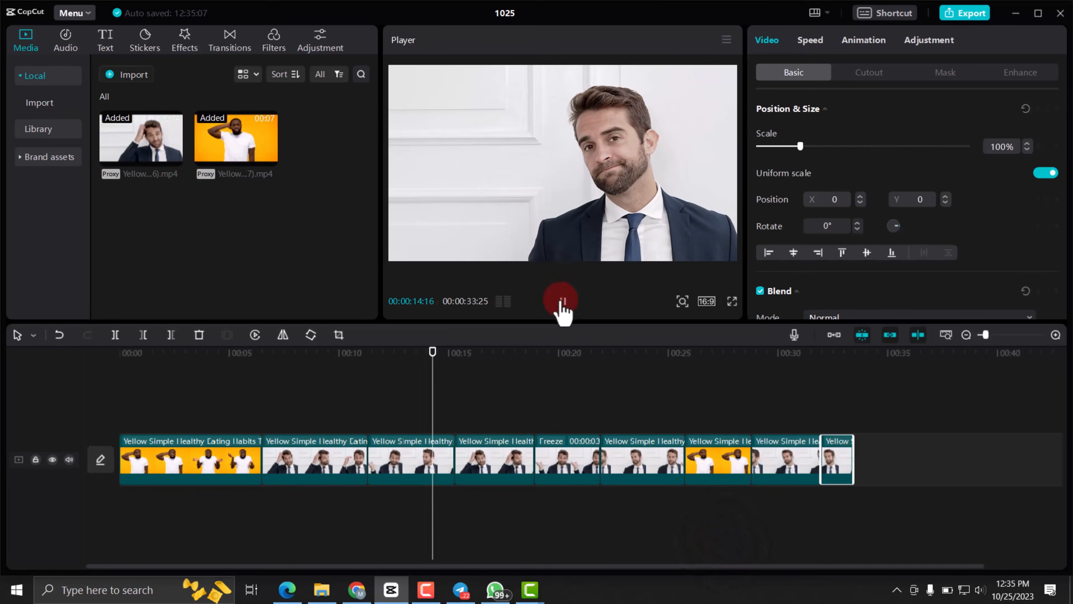
{"action": "left_click", "coordinate": [568, 302]}
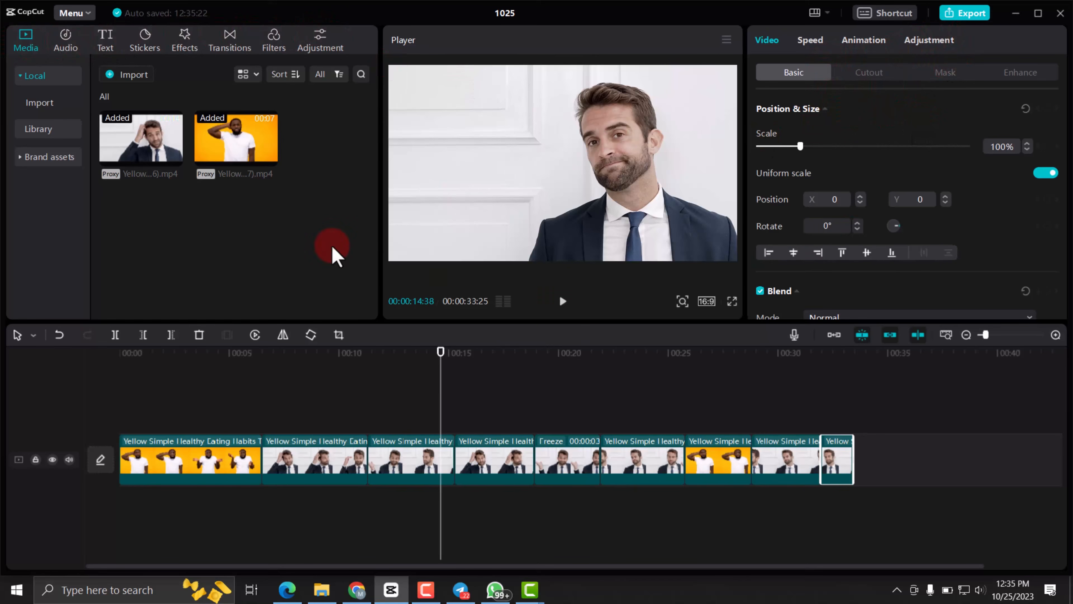
{"action": "left_click_drag", "start_coordinate": [441, 369], "coordinate": [216, 398]}
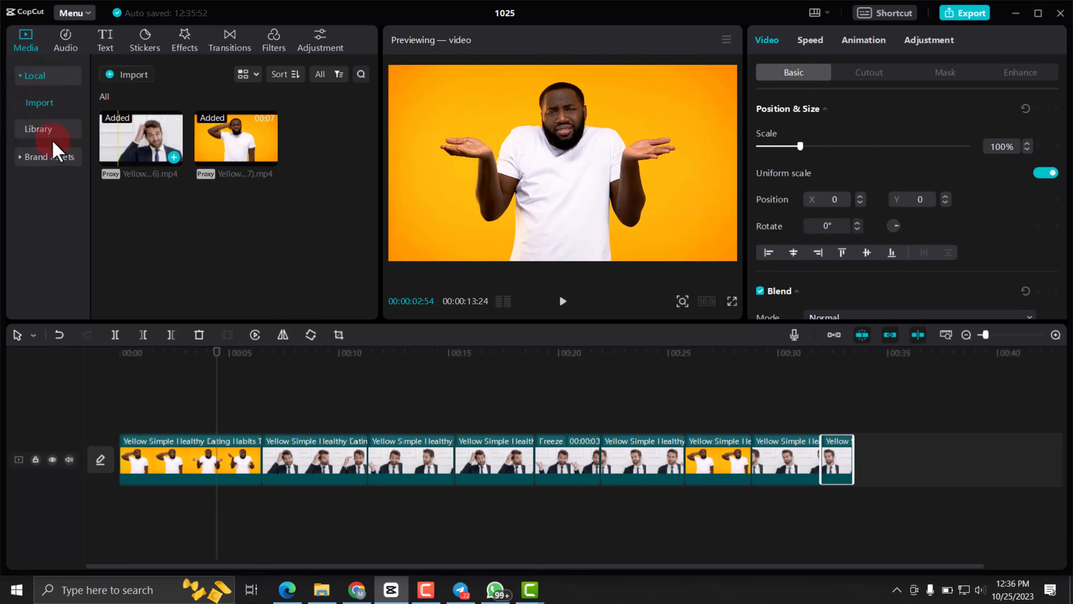
Add the green-screen Subscribe animation from the media library above the main track at about 00:00:14 and place the playhead at 00:00:14:02
{"action": "left_click", "coordinate": [49, 127]}
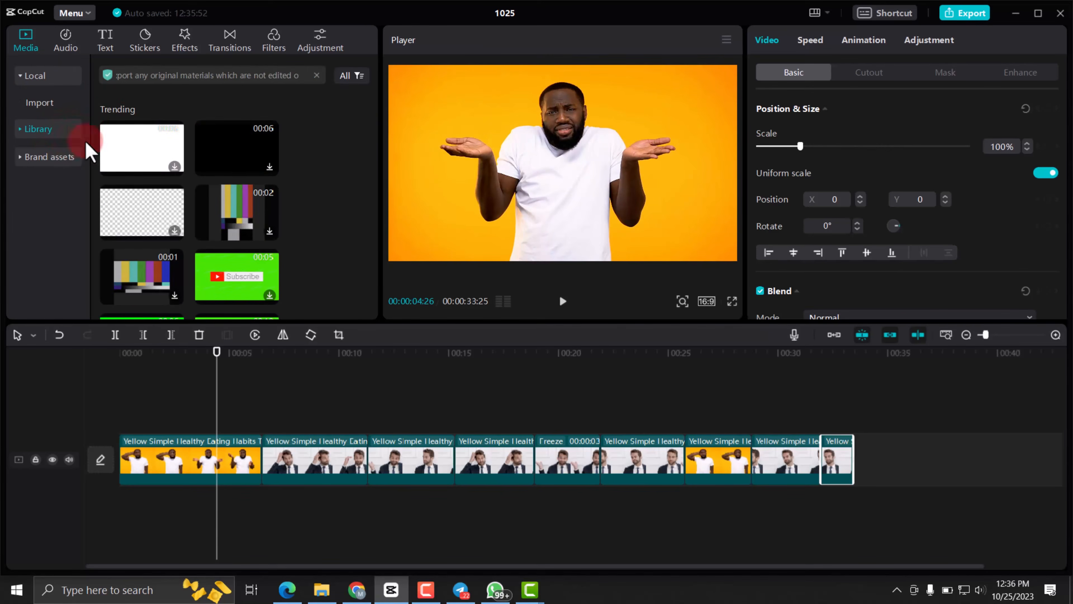
{"action": "scroll", "coordinate": [235, 239], "scroll_direction": "down", "scroll_amount": 3}
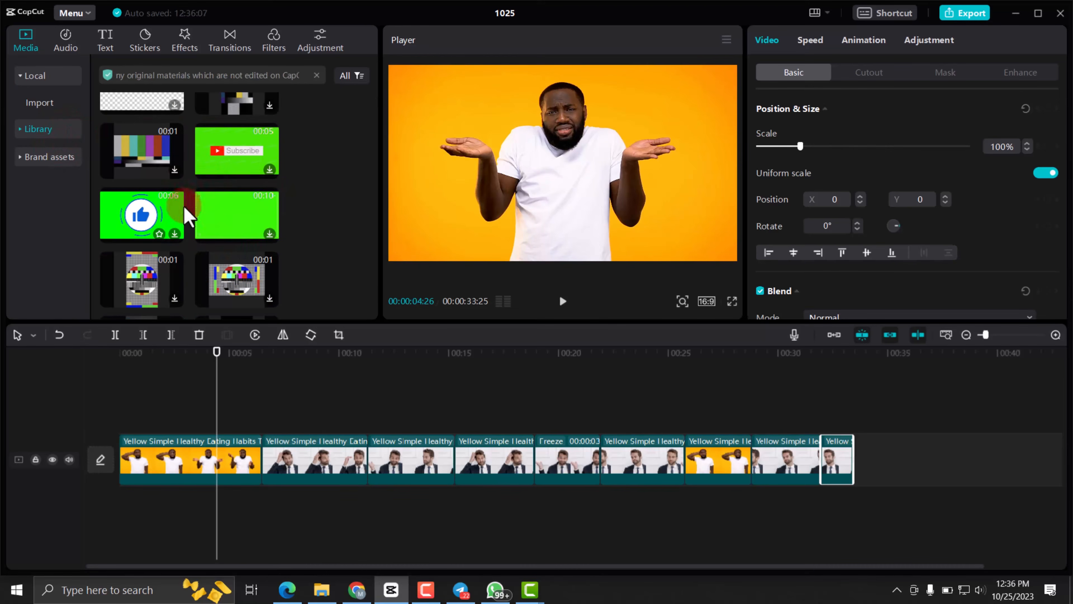
{"action": "scroll", "coordinate": [242, 241], "scroll_direction": "down", "scroll_amount": 3}
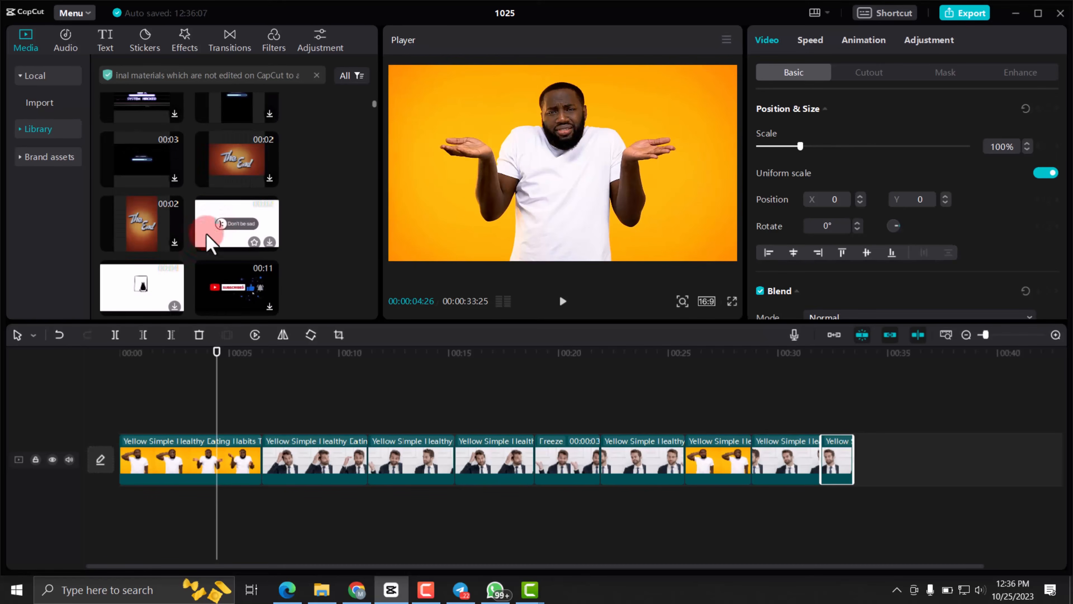
{"action": "scroll", "coordinate": [215, 241], "scroll_direction": "down", "scroll_amount": 5}
{"action": "scroll", "coordinate": [211, 237], "scroll_direction": "down", "scroll_amount": 6}
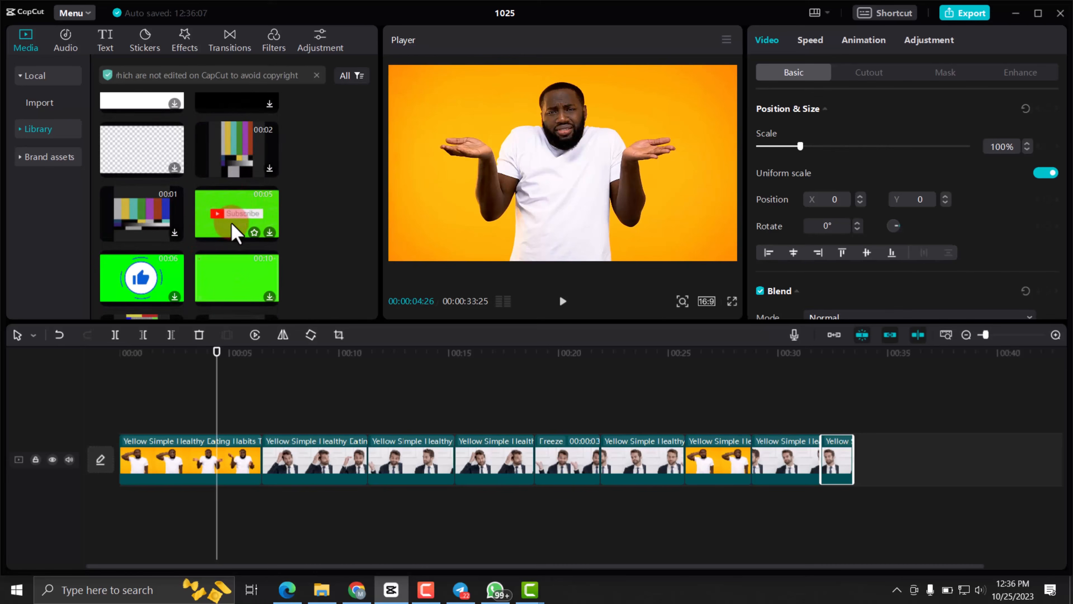
{"action": "left_click_drag", "start_coordinate": [235, 224], "coordinate": [444, 404]}
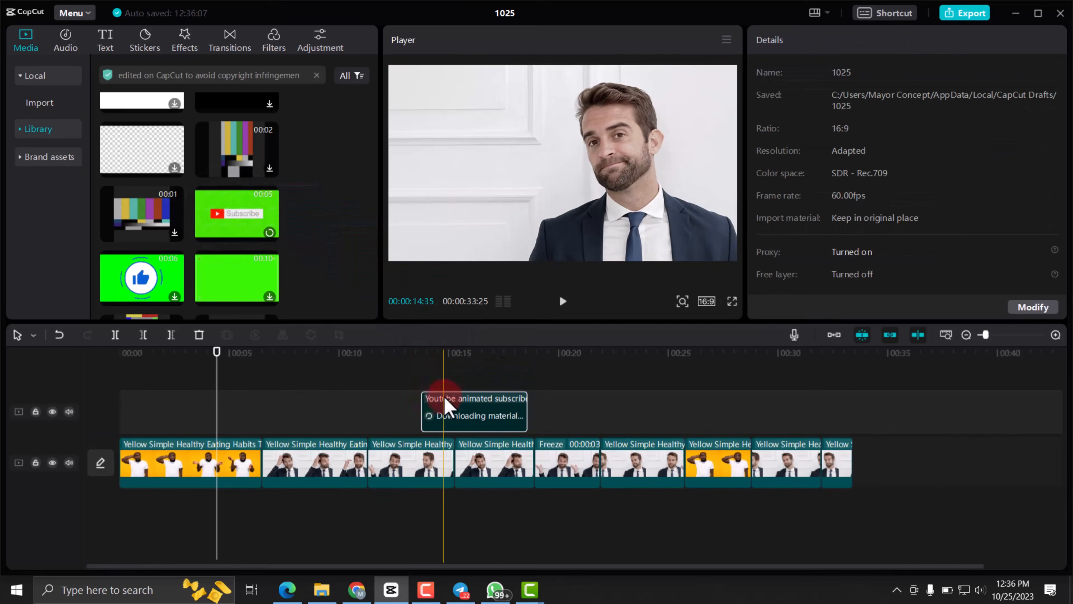
{"action": "left_click", "coordinate": [427, 352]}
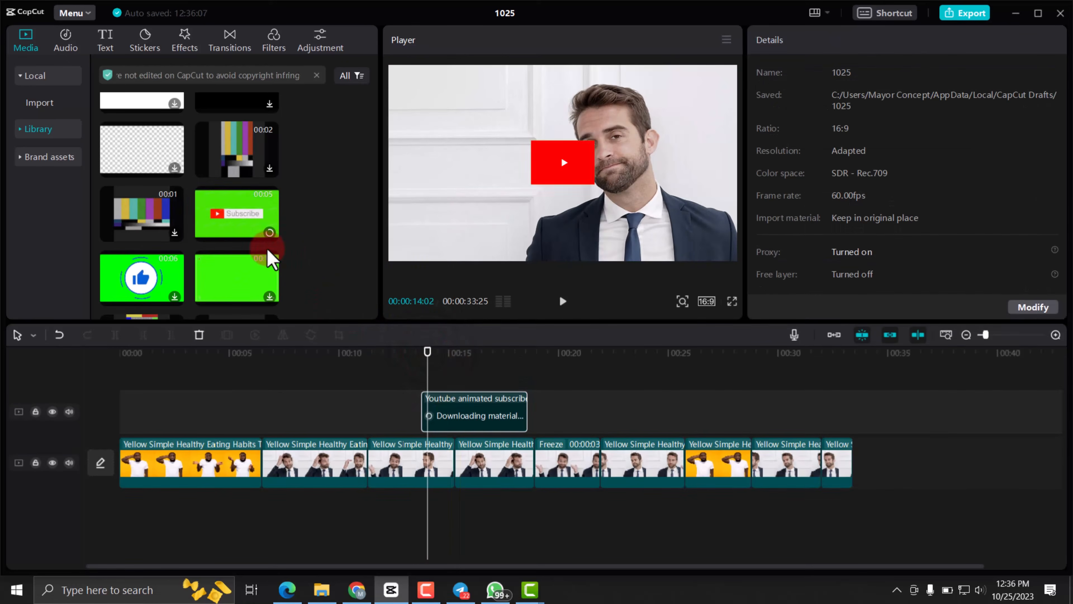
Try the Subscribe animation at the end of the main track and scrub through it there
{"action": "left_click_drag", "start_coordinate": [426, 357], "coordinate": [455, 365]}
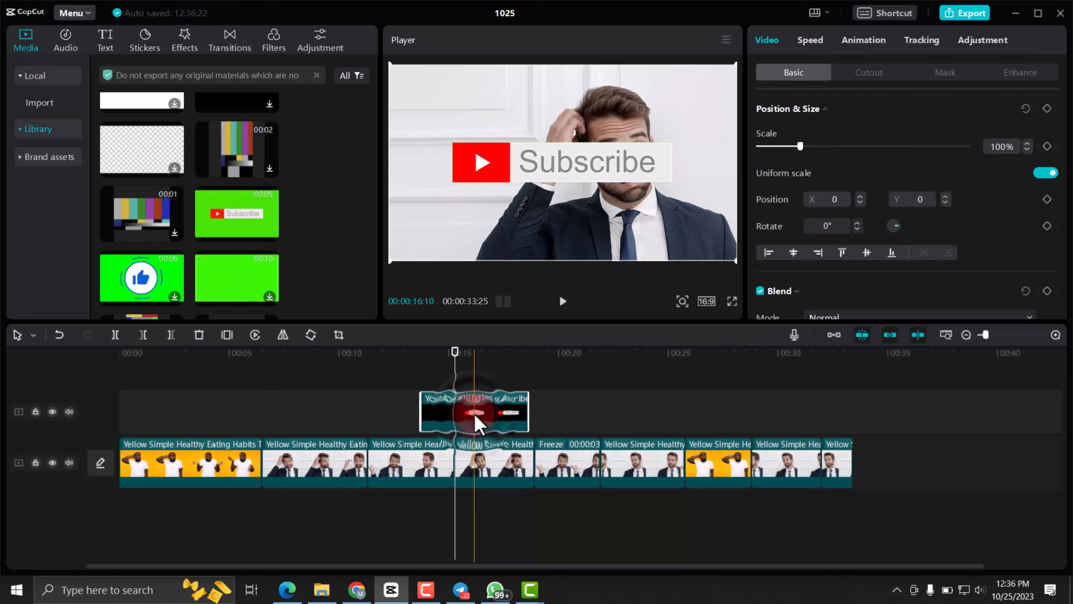
{"action": "left_click_drag", "start_coordinate": [477, 423], "coordinate": [899, 469]}
{"action": "left_click", "coordinate": [862, 354]}
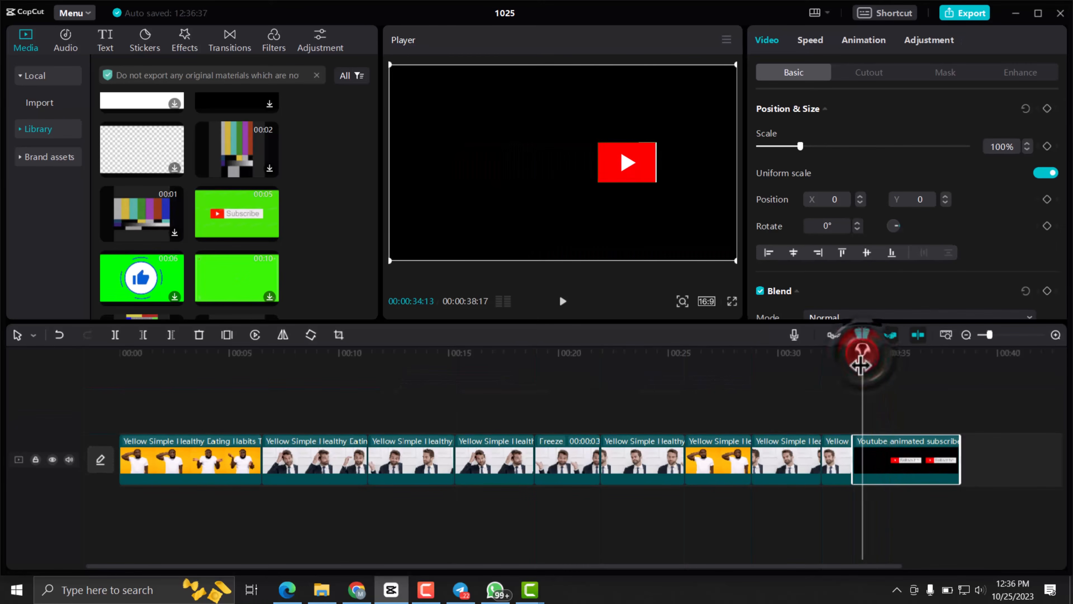
{"action": "left_click_drag", "start_coordinate": [862, 366], "coordinate": [891, 365]}
Place the Subscribe animation above the main track at about 15.7 seconds and reposition it in the frame to about X 88, Y -712
{"action": "left_click_drag", "start_coordinate": [905, 473], "coordinate": [492, 424]}
{"action": "left_click", "coordinate": [489, 355]}
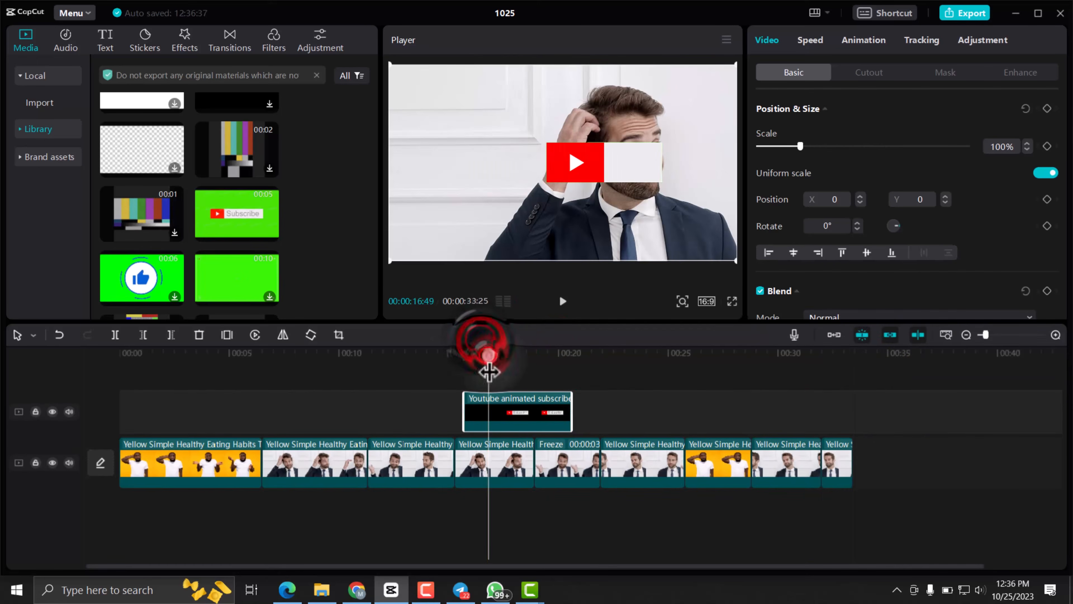
{"action": "left_click_drag", "start_coordinate": [593, 220], "coordinate": [602, 241]}
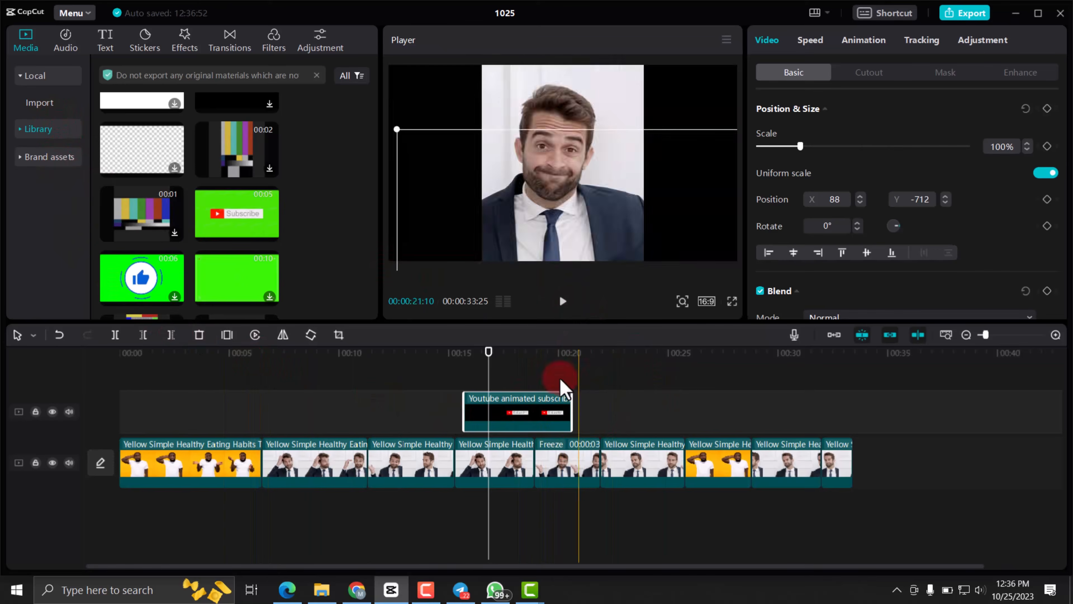
View the brand asset images and check the Subscribe animation at 00:00:18:33
{"action": "left_click", "coordinate": [44, 157]}
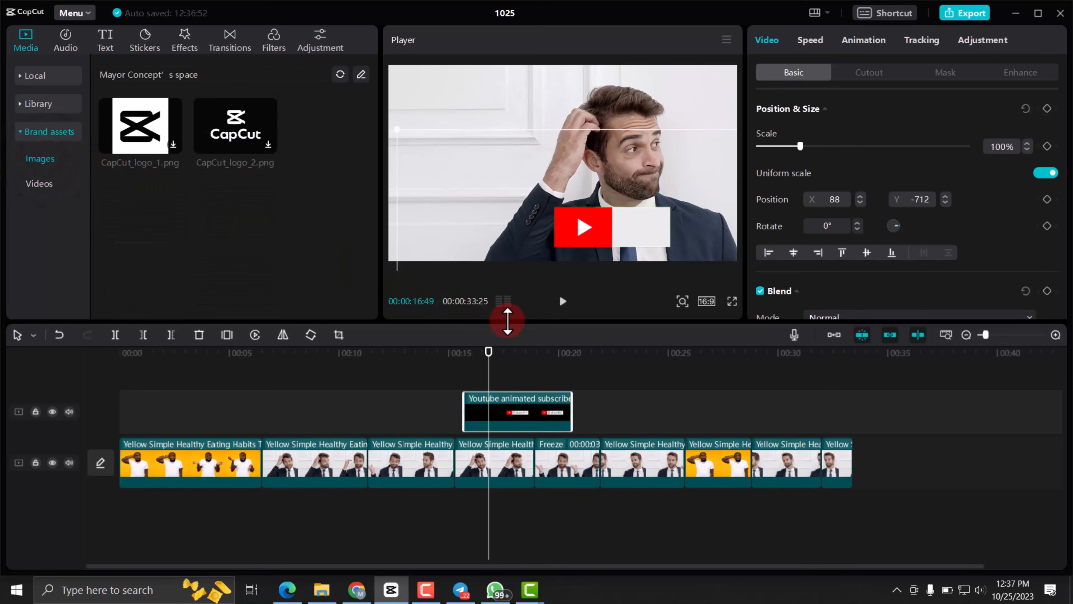
{"action": "left_click", "coordinate": [534, 357]}
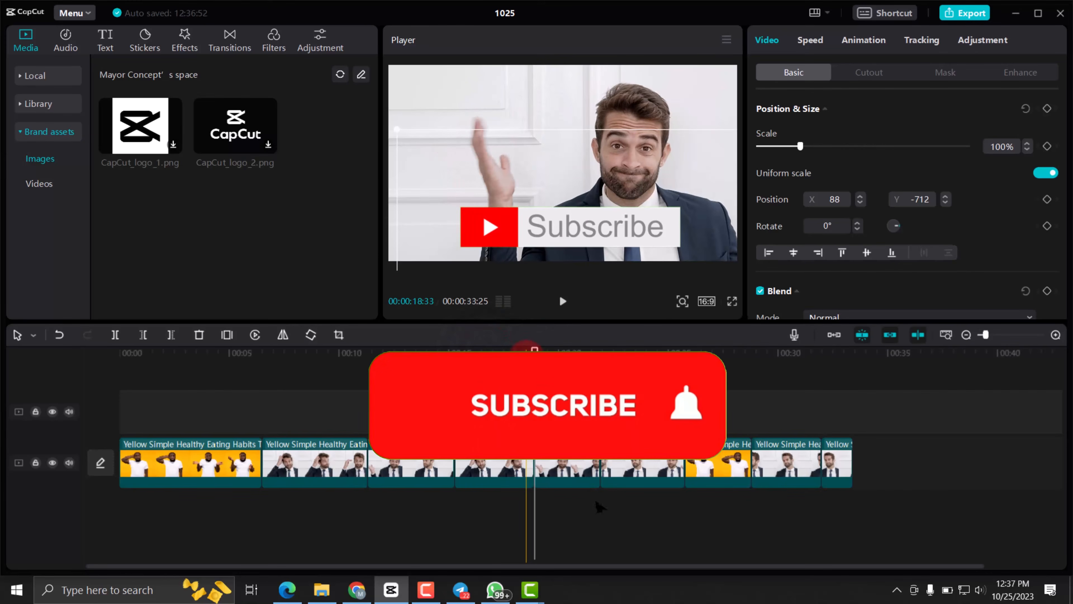
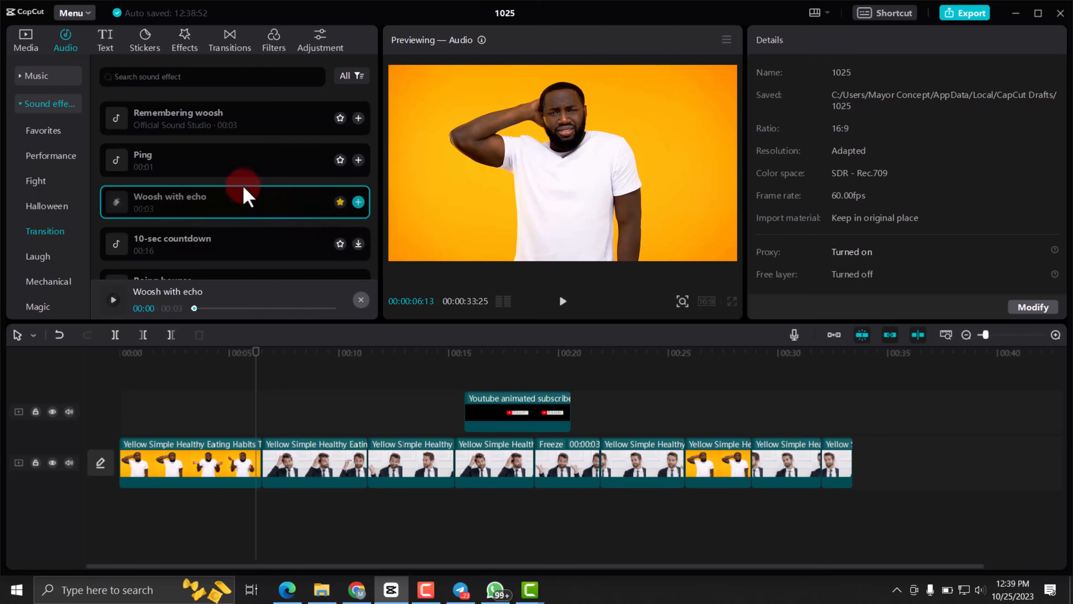
Add the favorite sound effect Woosh with echo below the main track, starting at about 00:00:05:49, just before the first cut
{"action": "scroll", "coordinate": [239, 189], "scroll_direction": "up", "scroll_amount": 5}
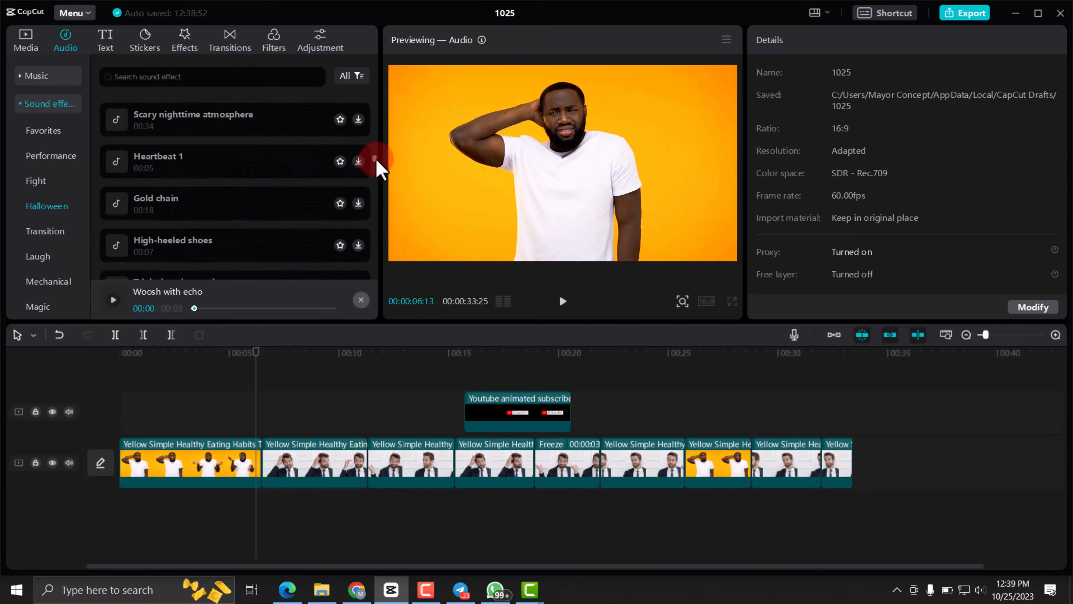
{"action": "left_click_drag", "start_coordinate": [377, 162], "coordinate": [377, 93]}
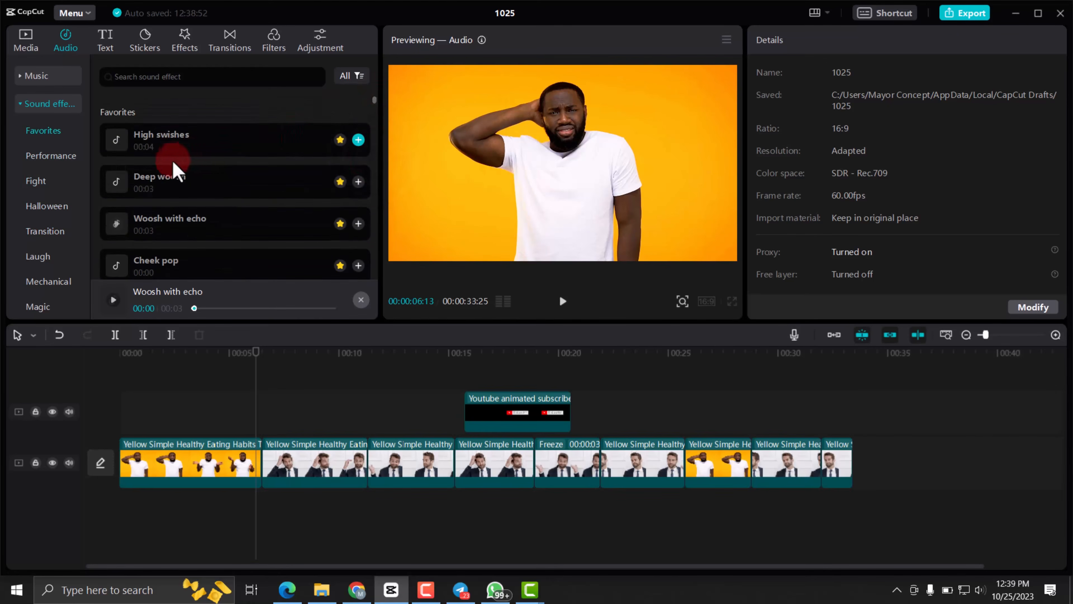
{"action": "scroll", "coordinate": [336, 180], "scroll_direction": "down", "scroll_amount": 2}
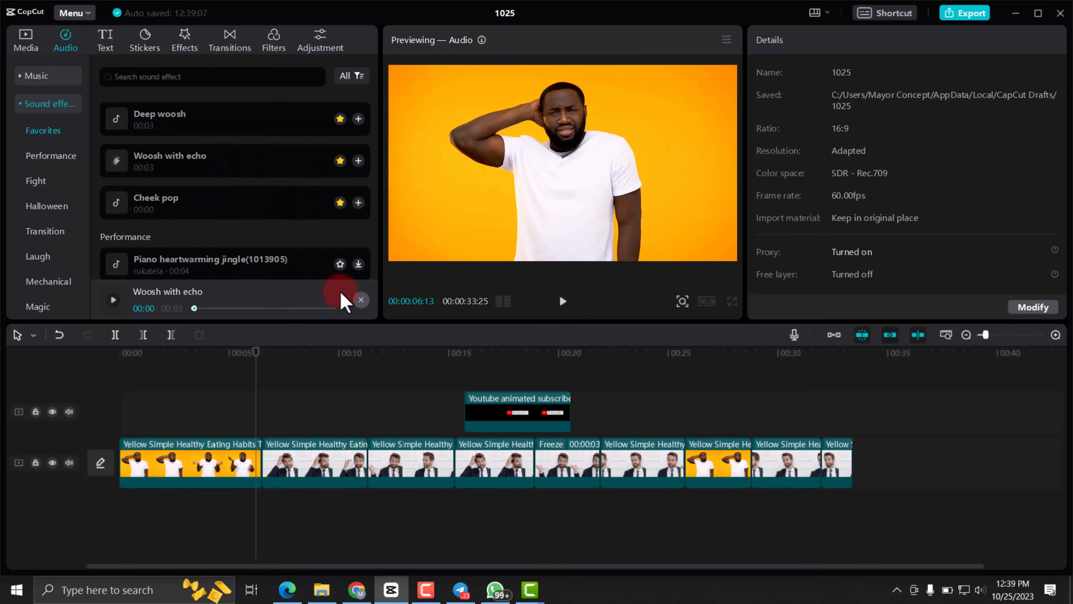
{"action": "left_click_drag", "start_coordinate": [221, 163], "coordinate": [266, 513]}
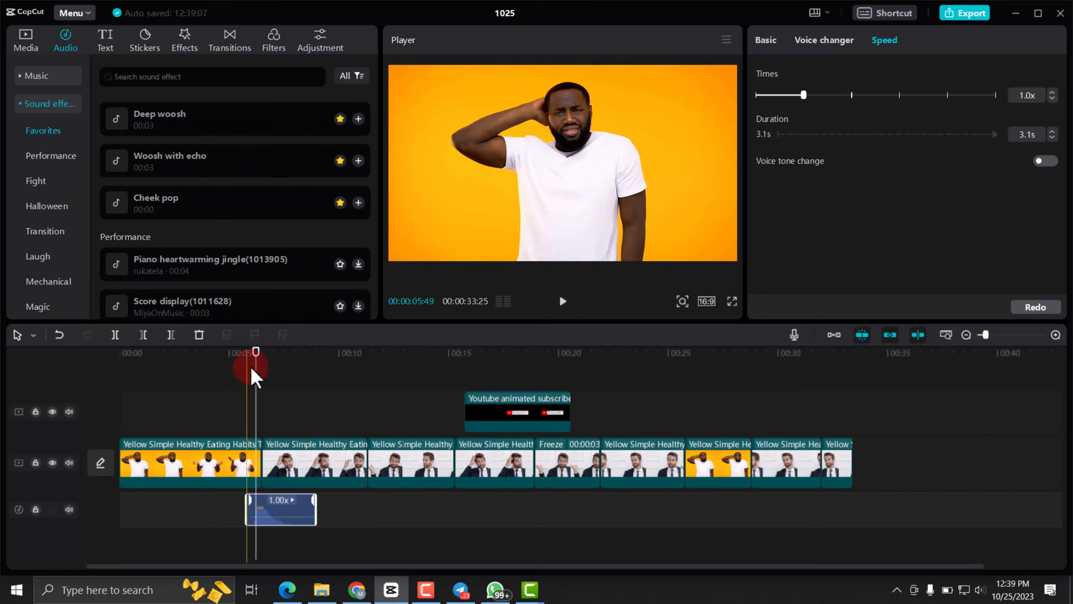
Play the first cut together with the Woosh with echo sound, replay it from about 00:00:06, and pause playback
{"action": "left_click", "coordinate": [563, 302]}
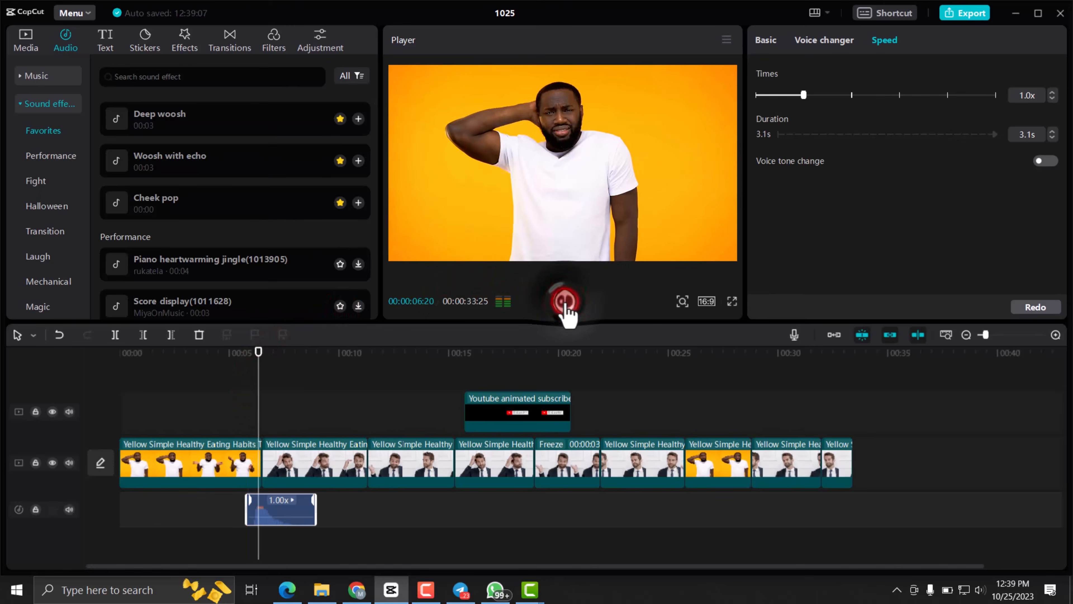
{"action": "left_click_drag", "start_coordinate": [216, 359], "coordinate": [252, 355]}
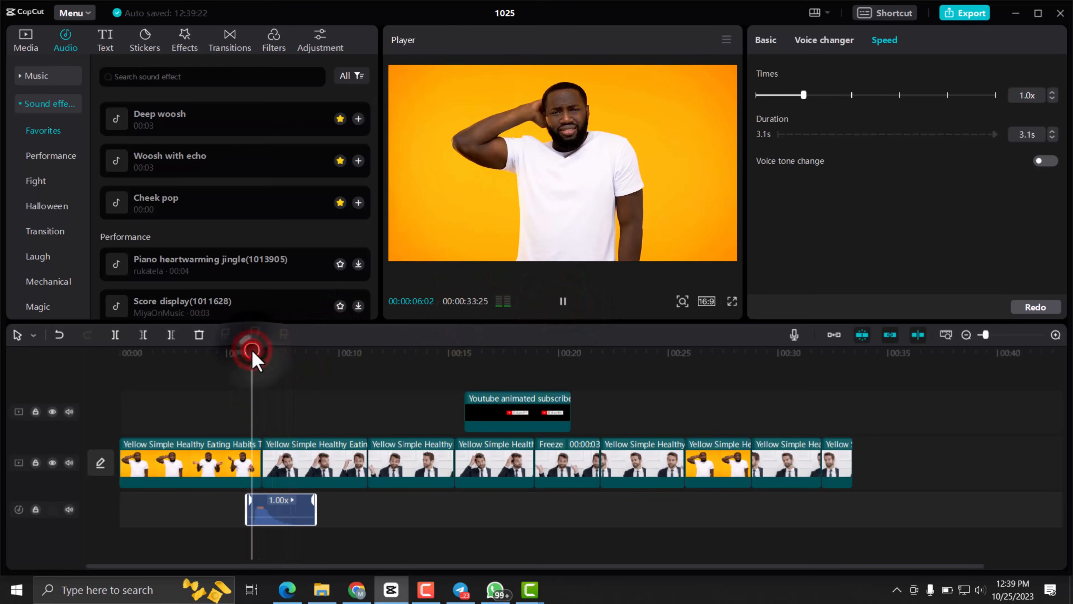
{"action": "left_click", "coordinate": [559, 301]}
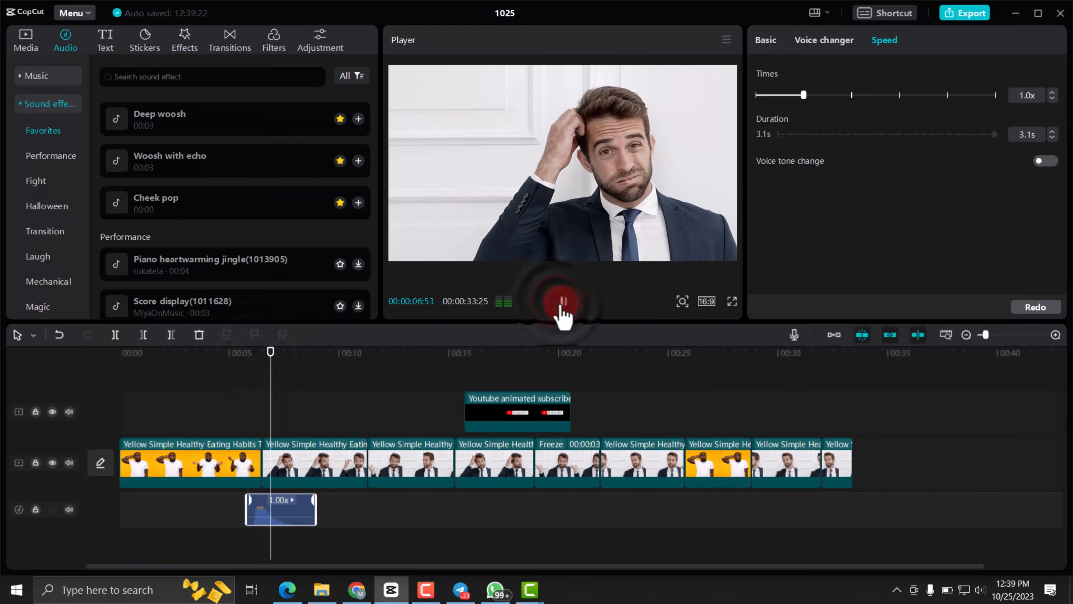
{"action": "left_click", "coordinate": [559, 302]}
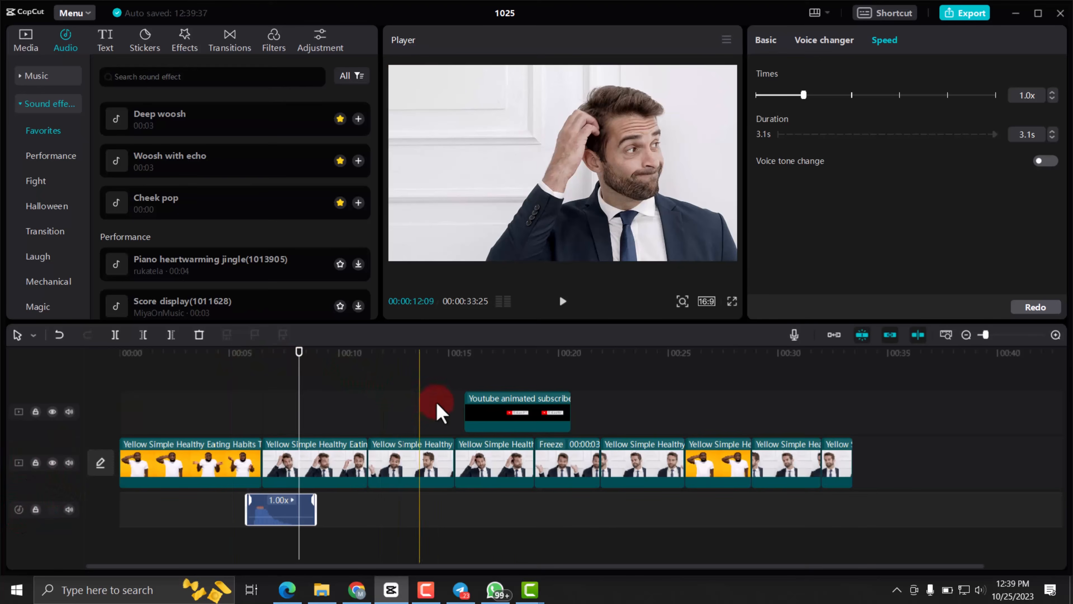
{"action": "left_click", "coordinate": [494, 414]}
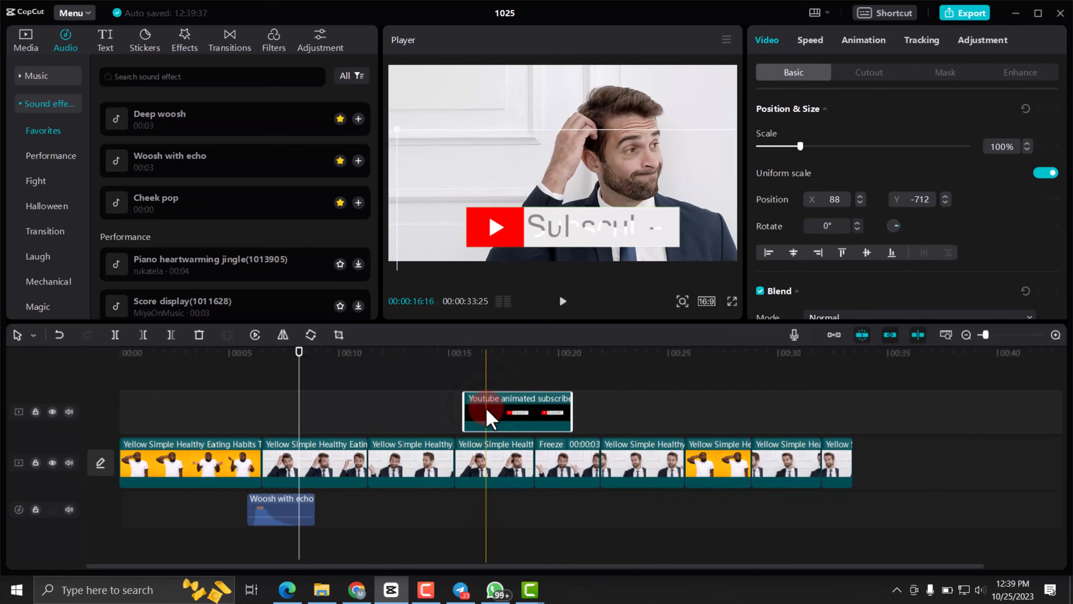
{"action": "left_click", "coordinate": [485, 410]}
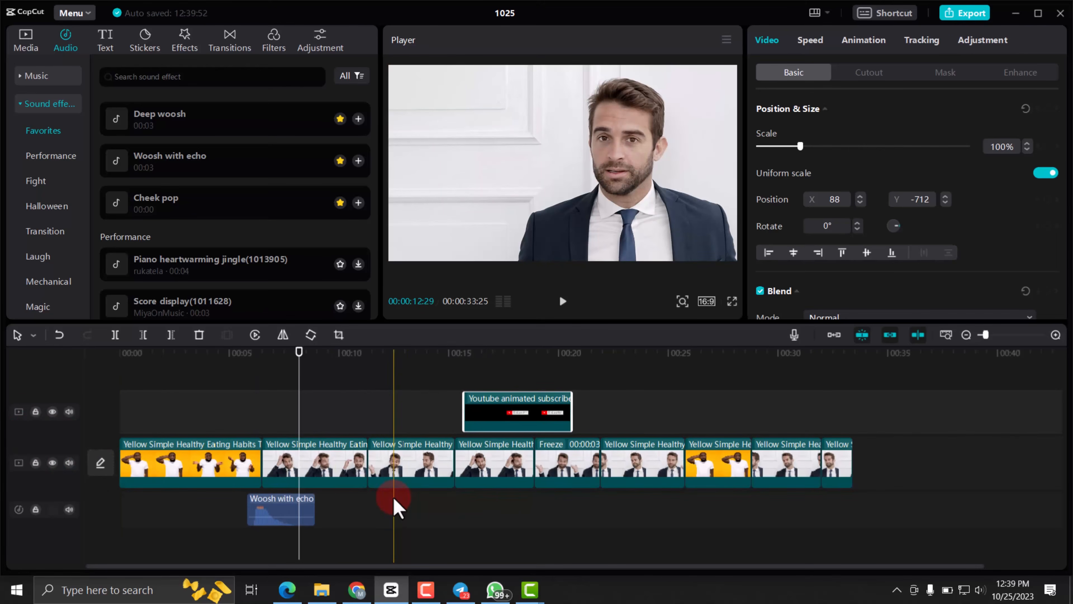
{"action": "left_click", "coordinate": [295, 510]}
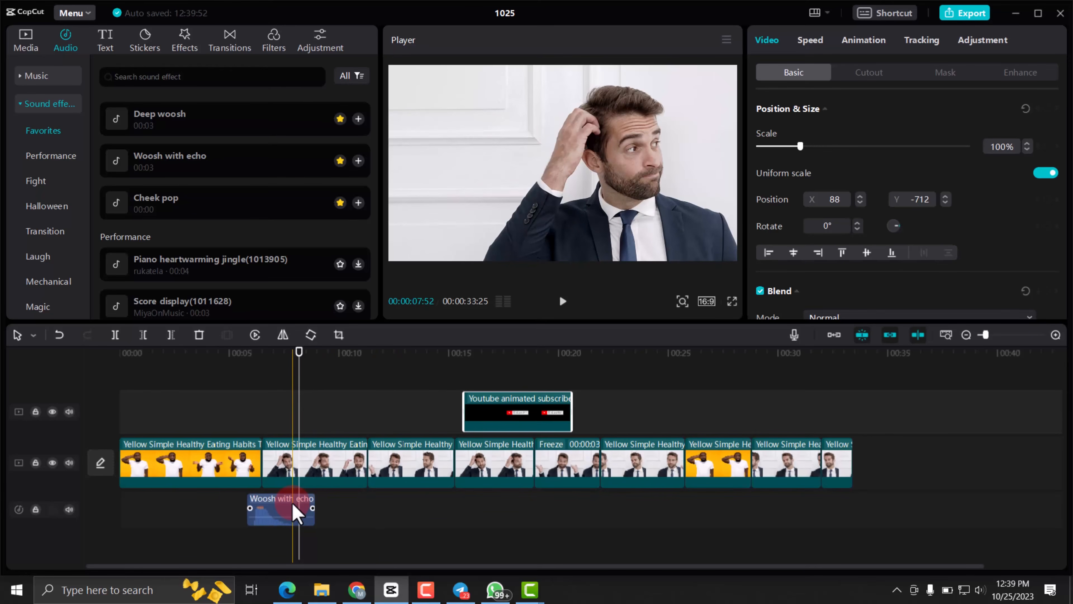
{"action": "left_click", "coordinate": [282, 507]}
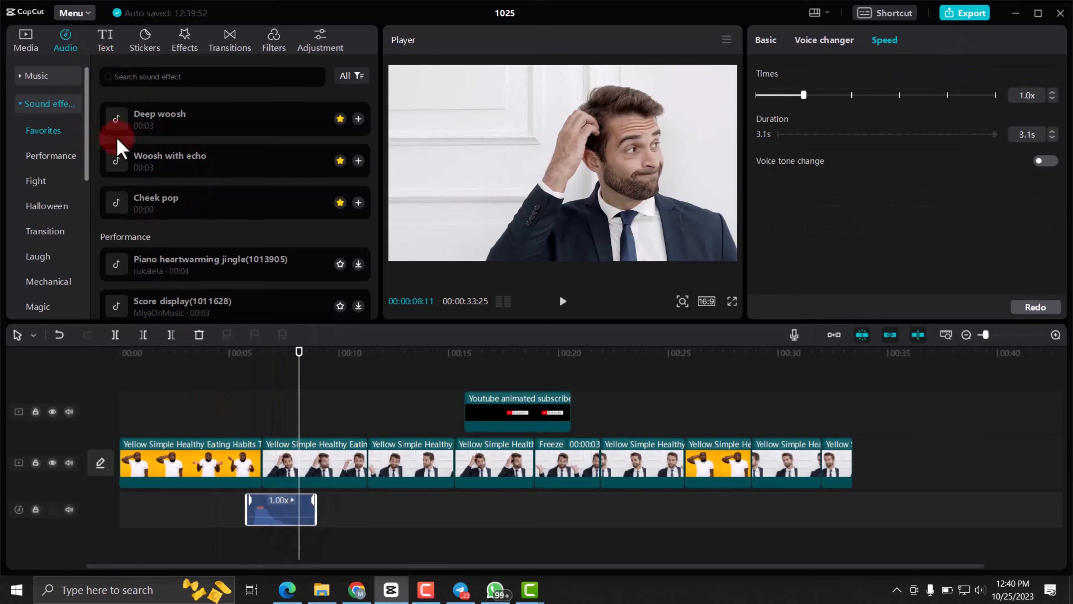
{"action": "scroll", "coordinate": [55, 195], "scroll_direction": "down", "scroll_amount": 2}
{"action": "scroll", "coordinate": [57, 195], "scroll_direction": "down", "scroll_amount": 2}
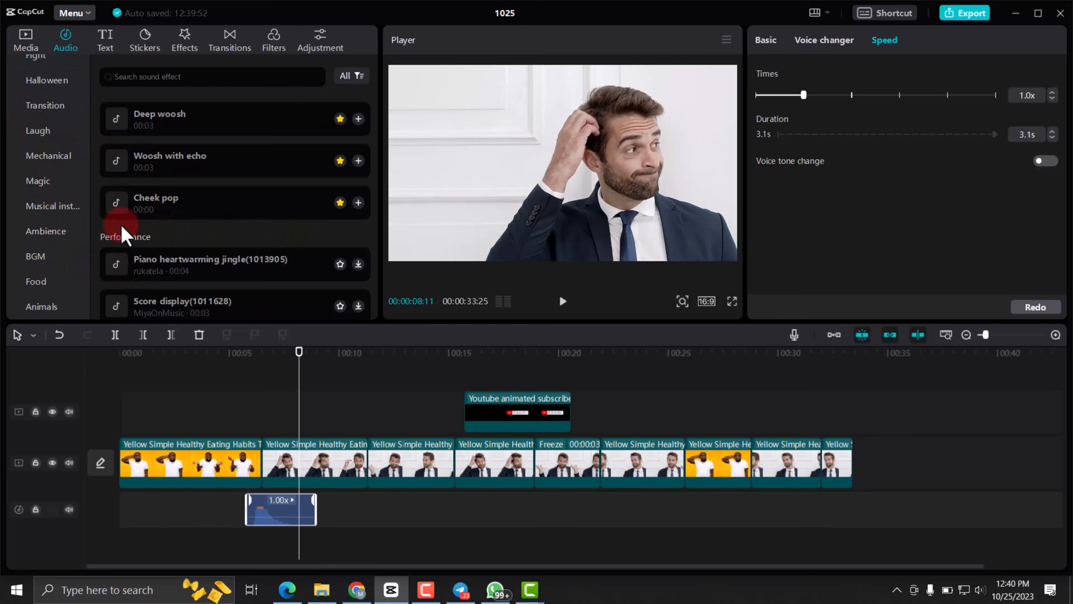
Add a default text clip, move it to the start of the timeline, and set the playhead to 00:00:00:57
{"action": "left_click", "coordinate": [105, 40]}
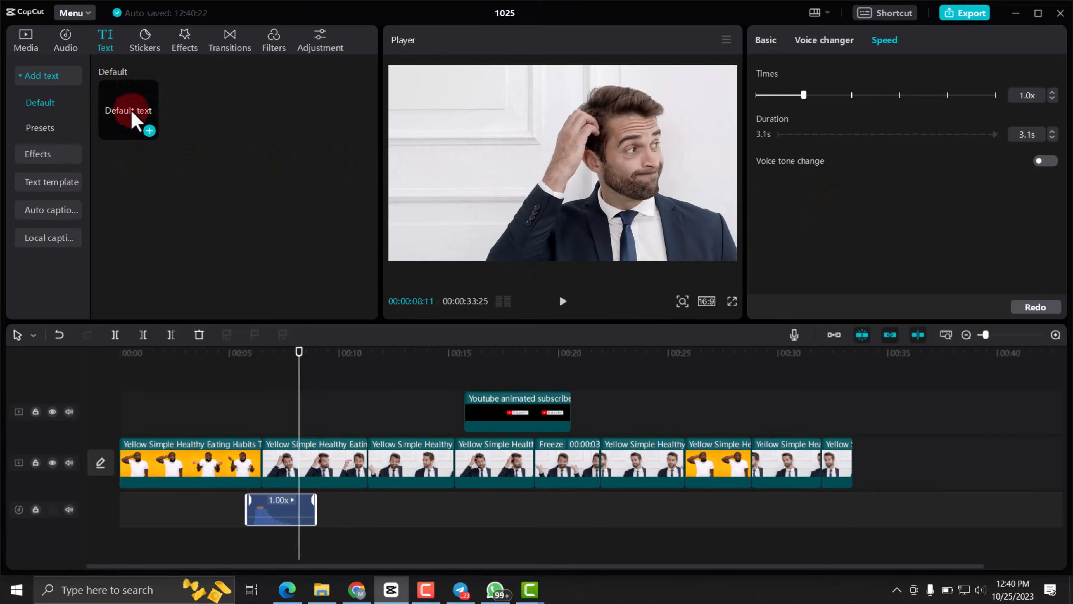
{"action": "left_click", "coordinate": [149, 130]}
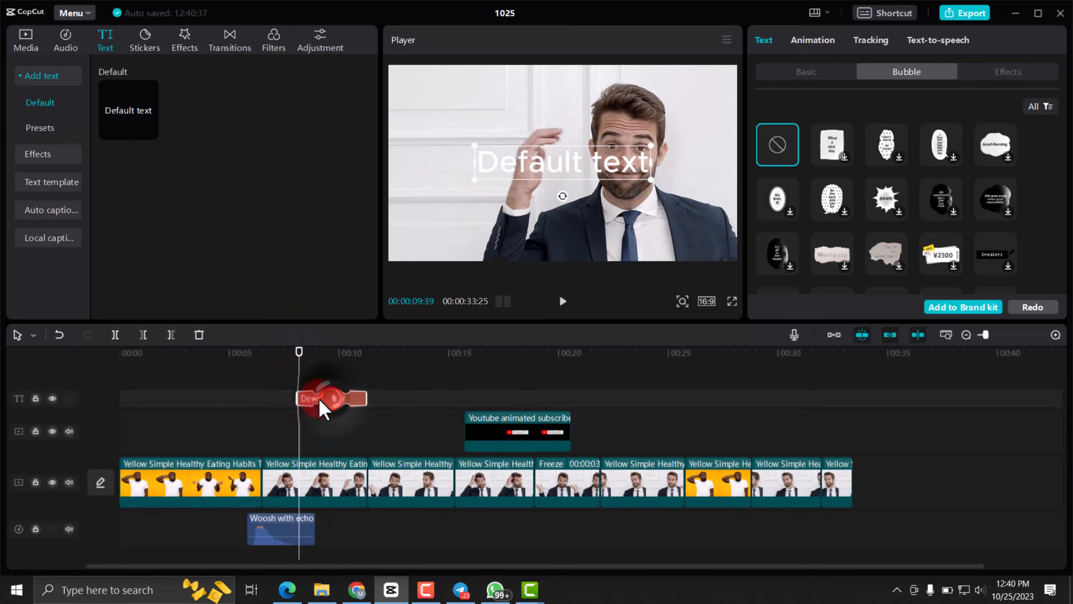
{"action": "left_click_drag", "start_coordinate": [326, 398], "coordinate": [144, 397]}
{"action": "left_click", "coordinate": [120, 351]}
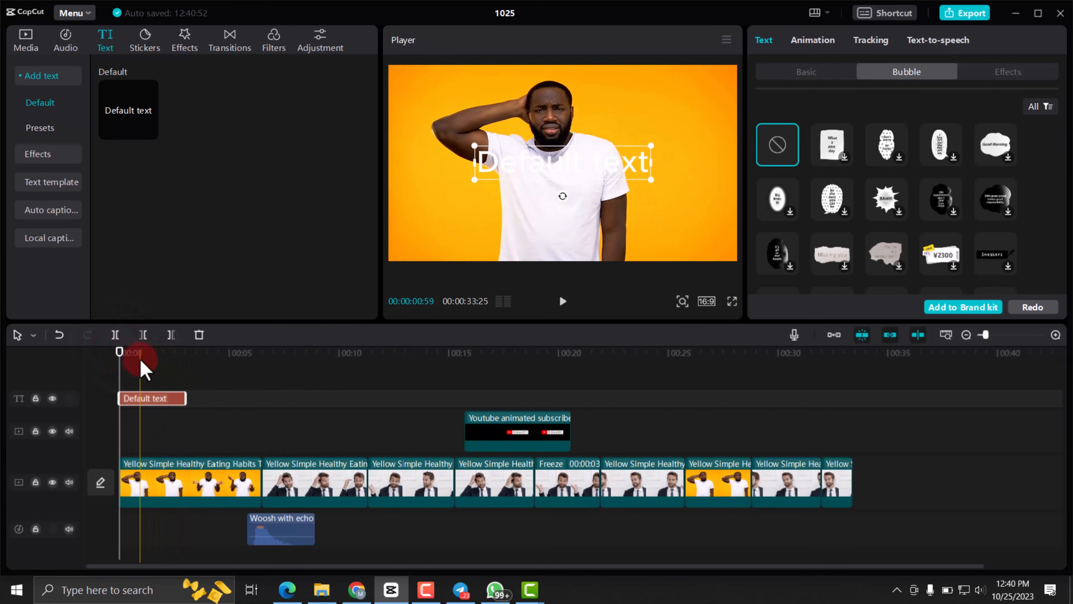
{"action": "left_click", "coordinate": [140, 369]}
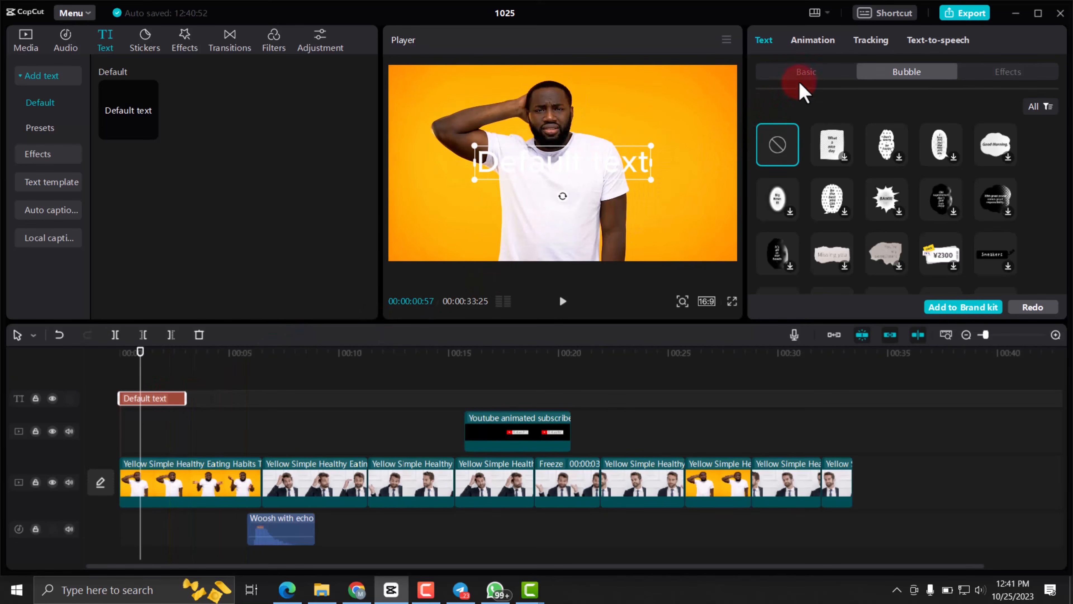
Apply the yellow preset style with black outline to the default text and move the text to the lower part of the frame
{"action": "left_click", "coordinate": [807, 73]}
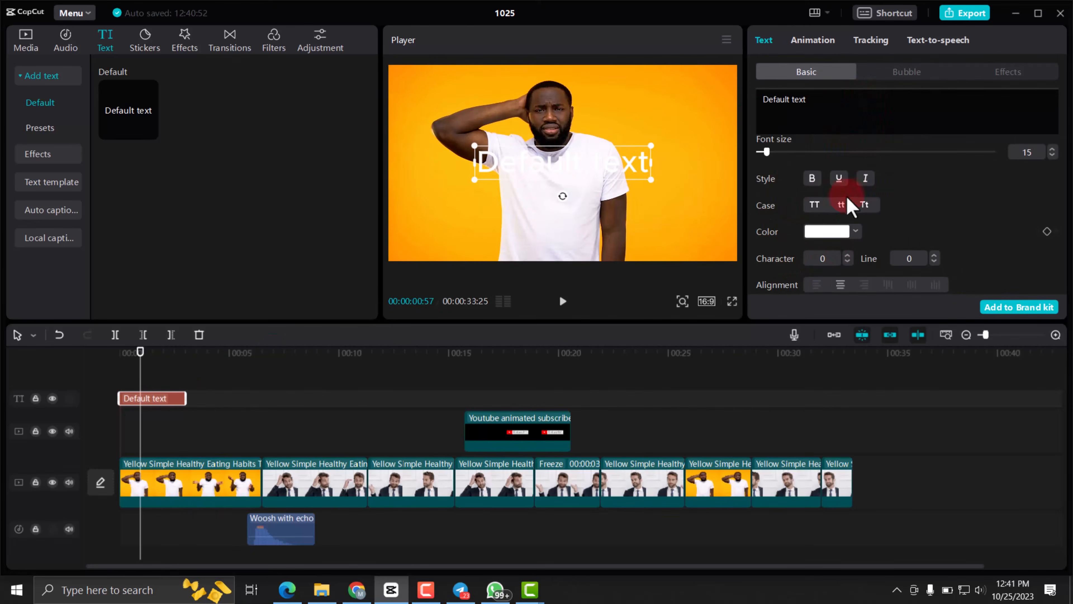
{"action": "scroll", "coordinate": [899, 249], "scroll_direction": "down", "scroll_amount": 6}
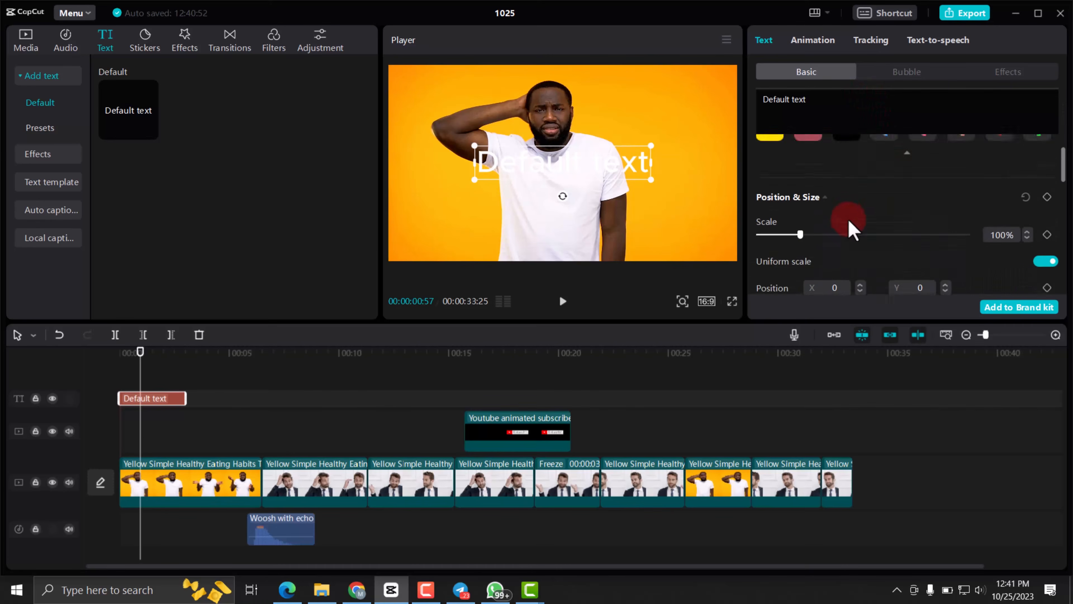
{"action": "scroll", "coordinate": [884, 232], "scroll_direction": "up", "scroll_amount": 5}
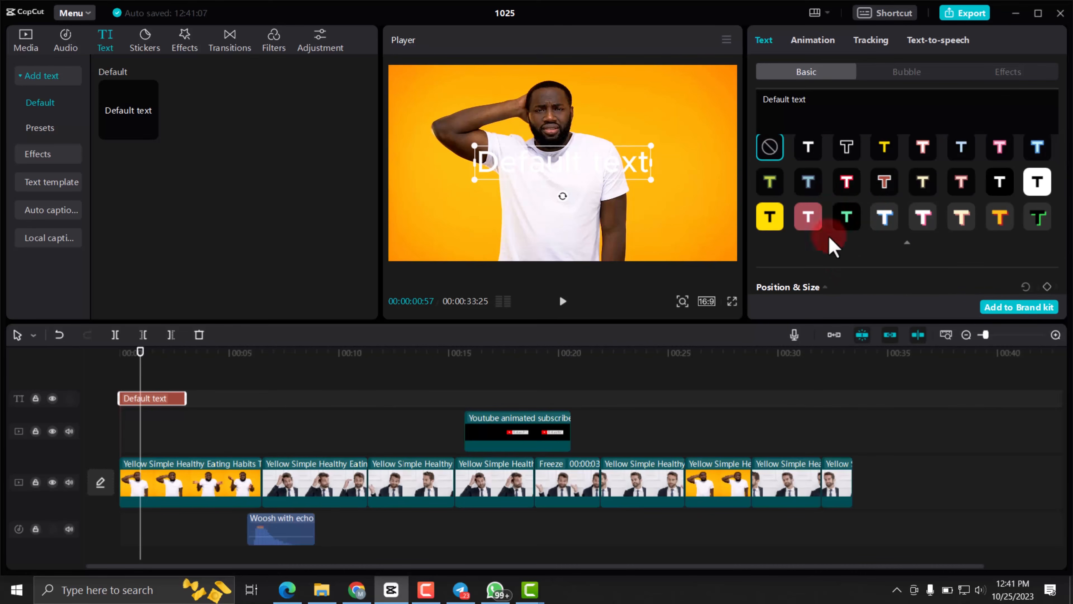
{"action": "scroll", "coordinate": [886, 172], "scroll_direction": "up", "scroll_amount": 3}
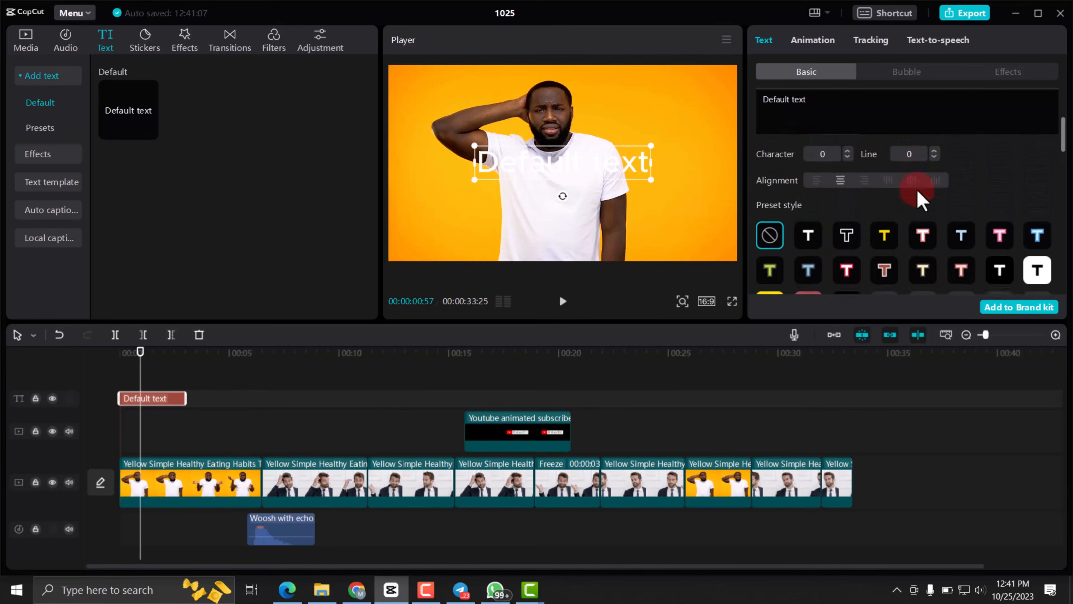
{"action": "left_click", "coordinate": [884, 204]}
{"action": "left_click_drag", "start_coordinate": [577, 161], "coordinate": [580, 243]}
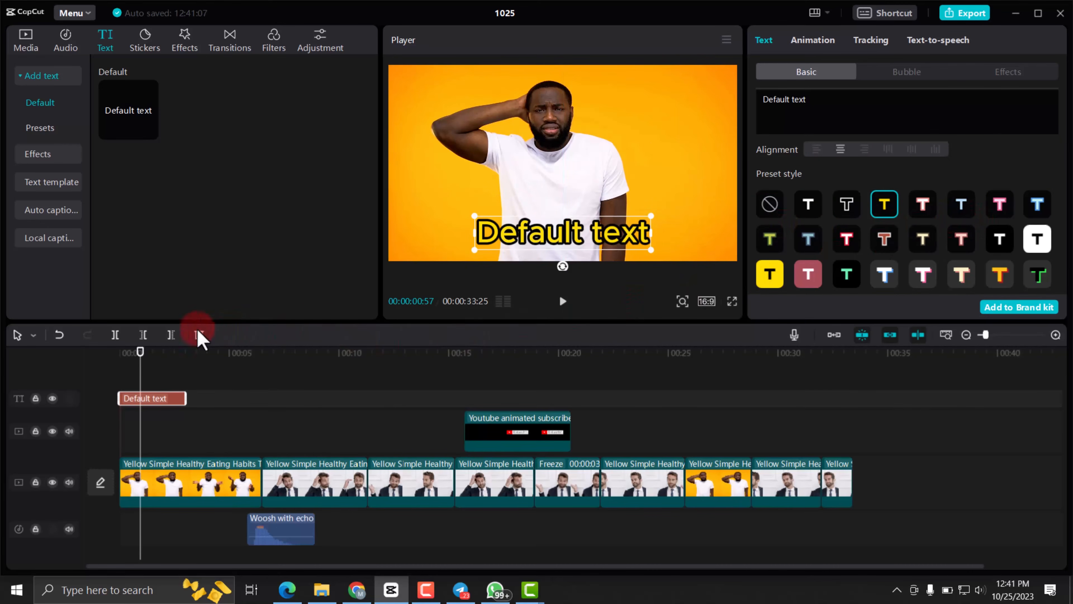
Review the Animation and Tracking options for the default text and raise the text slightly in the frame
{"action": "left_click", "coordinate": [813, 39]}
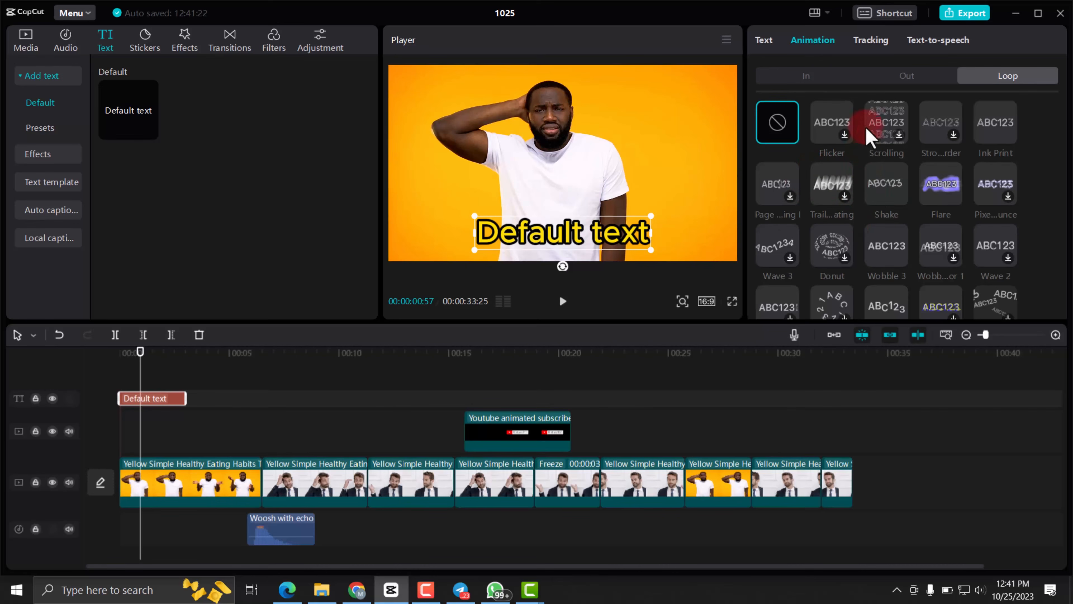
{"action": "left_click", "coordinate": [866, 42]}
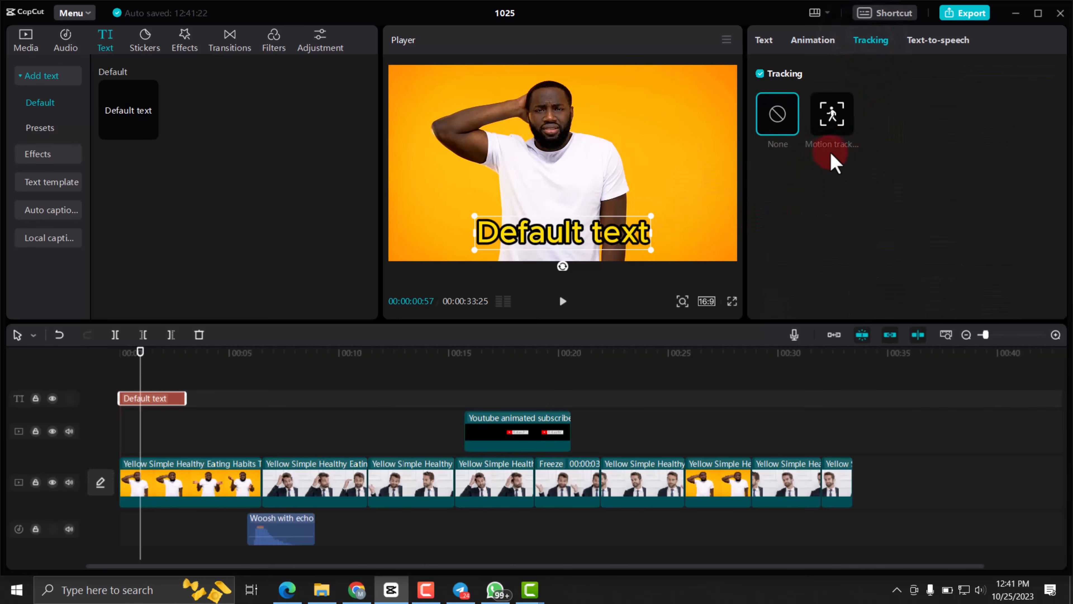
{"action": "left_click_drag", "start_coordinate": [605, 245], "coordinate": [579, 221]}
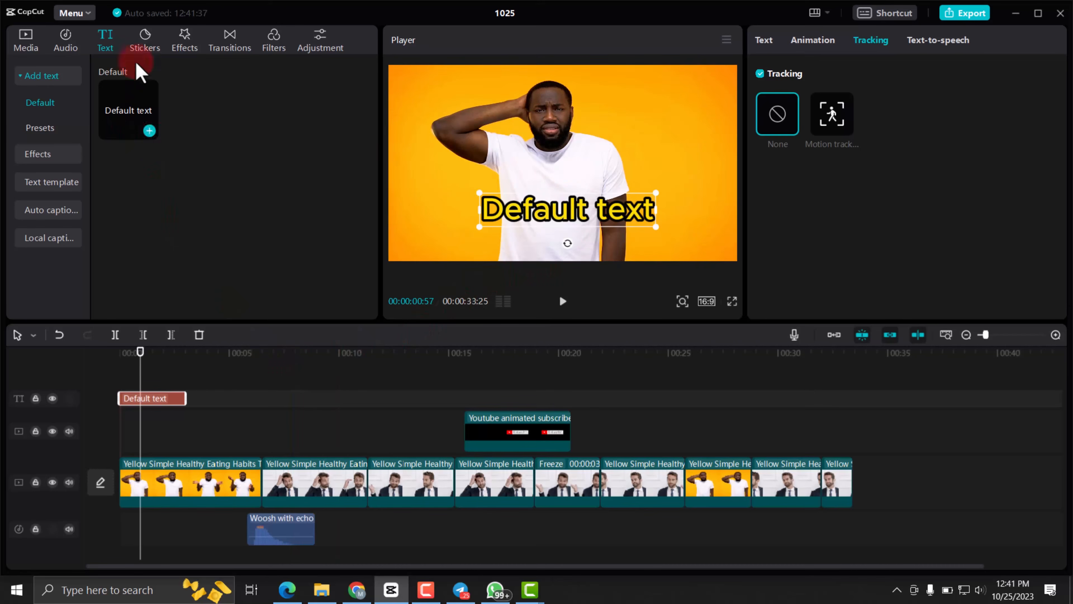
Add the thumbs-up like counter sticker from the Trending stickers to the timeline at about 6.7 seconds
{"action": "left_click", "coordinate": [145, 42]}
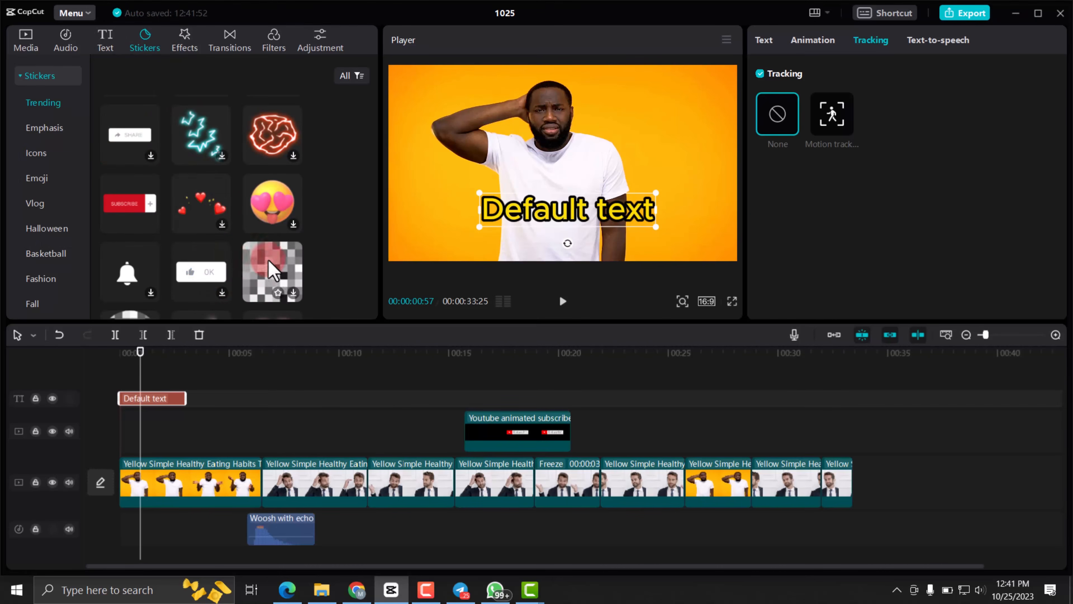
{"action": "scroll", "coordinate": [216, 241], "scroll_direction": "down", "scroll_amount": 1}
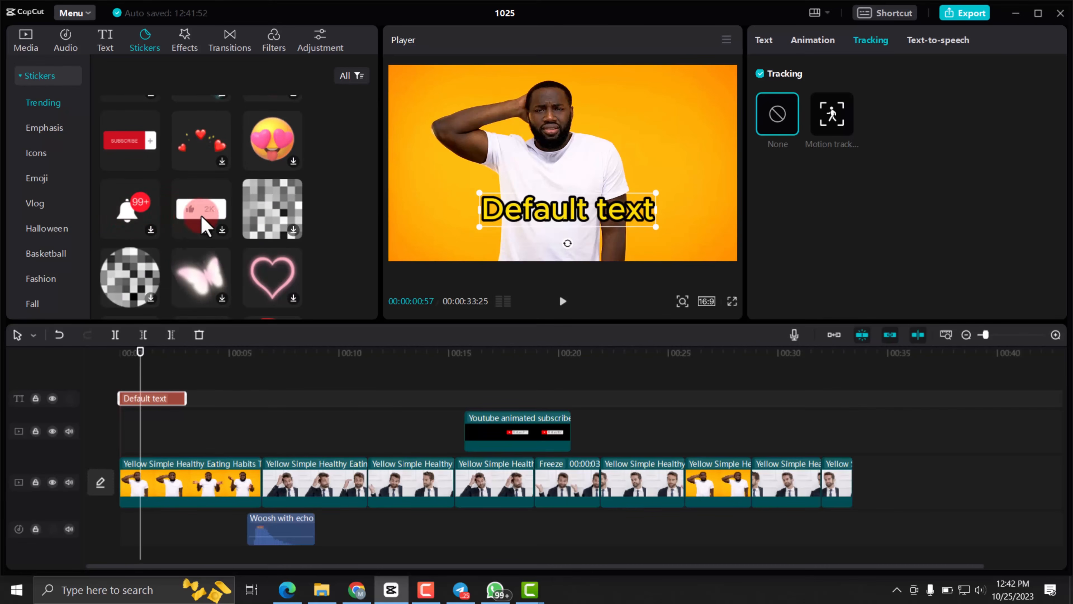
{"action": "left_click_drag", "start_coordinate": [224, 239], "coordinate": [271, 423]}
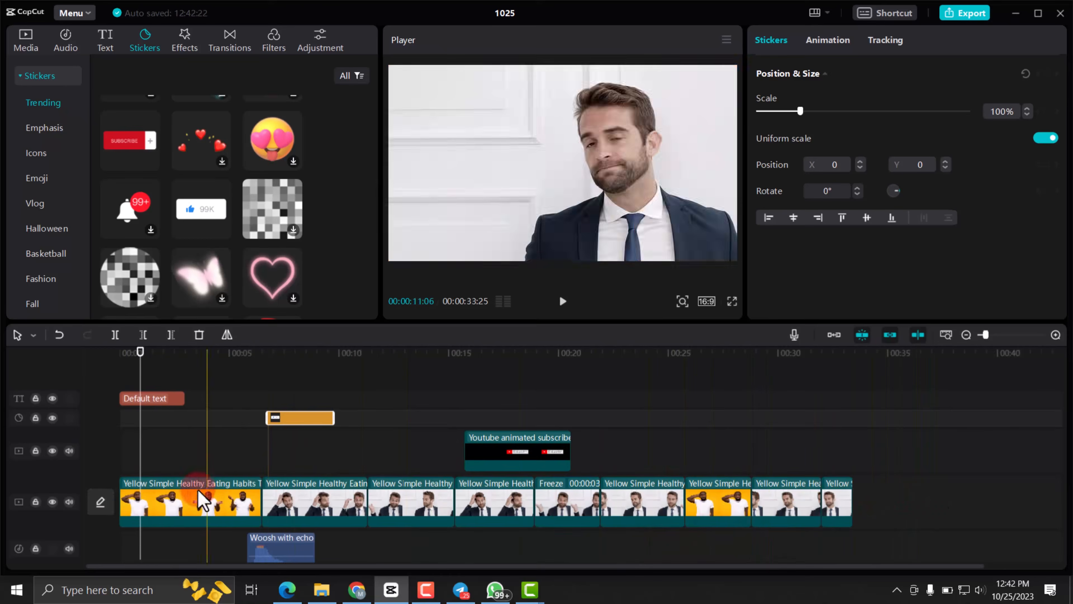
Scale the like counter sticker to 60% and place it in the lower-left area of the frame at about X -1334, Y -573
{"action": "scroll", "coordinate": [279, 558], "scroll_direction": "down", "scroll_amount": 1}
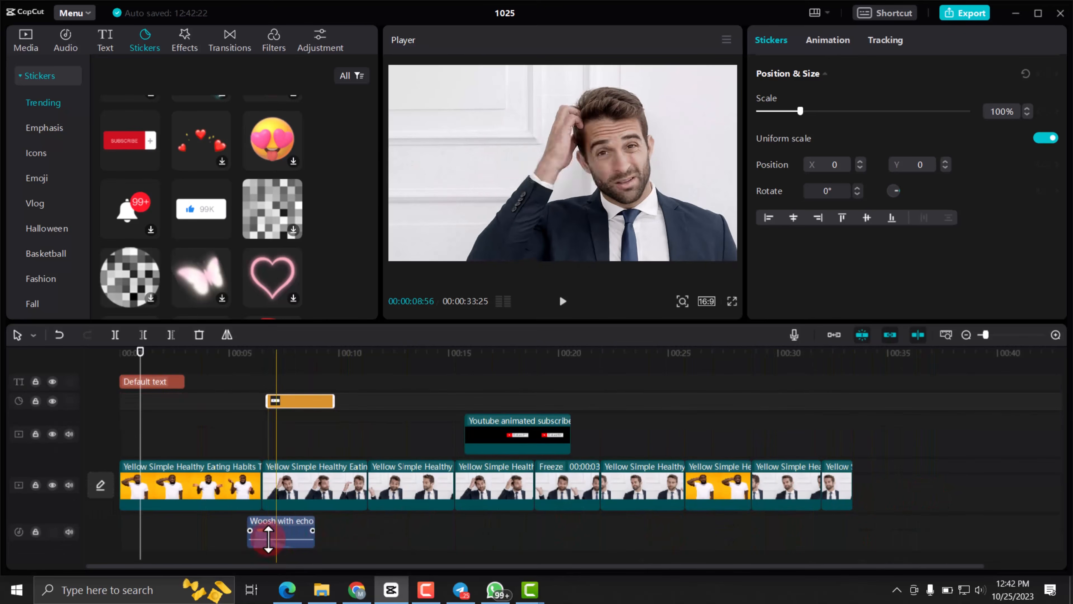
{"action": "scroll", "coordinate": [401, 524], "scroll_direction": "up", "scroll_amount": 1}
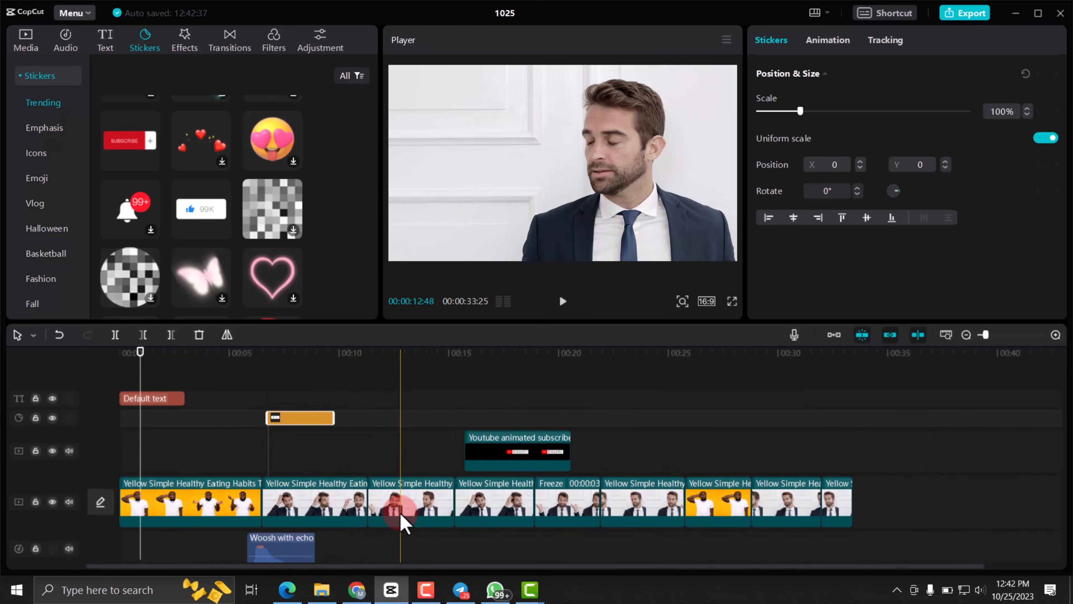
{"action": "left_click", "coordinate": [262, 351]}
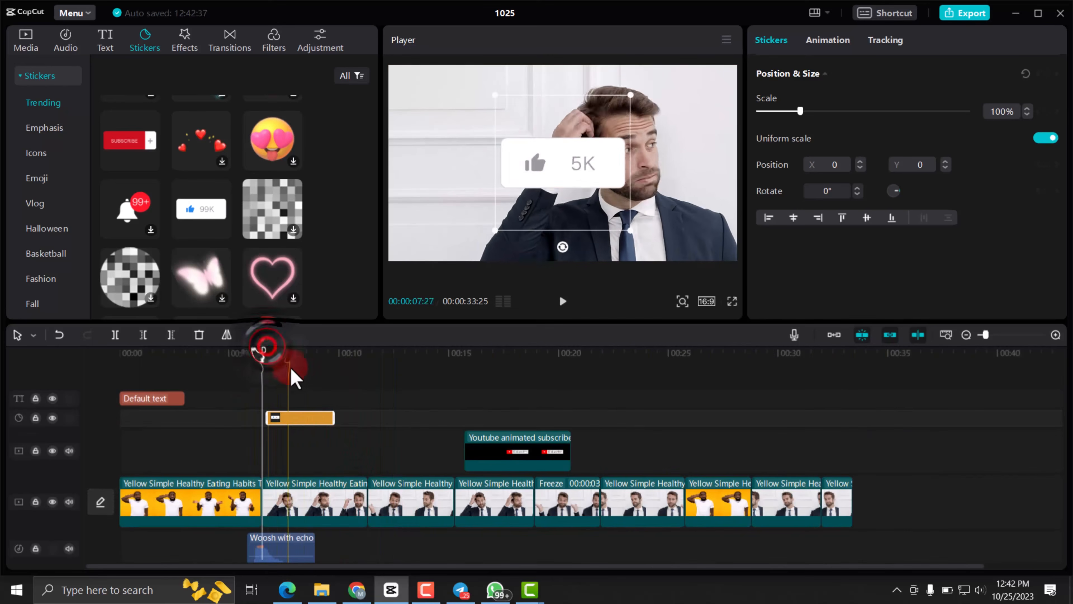
{"action": "left_click", "coordinate": [299, 354]}
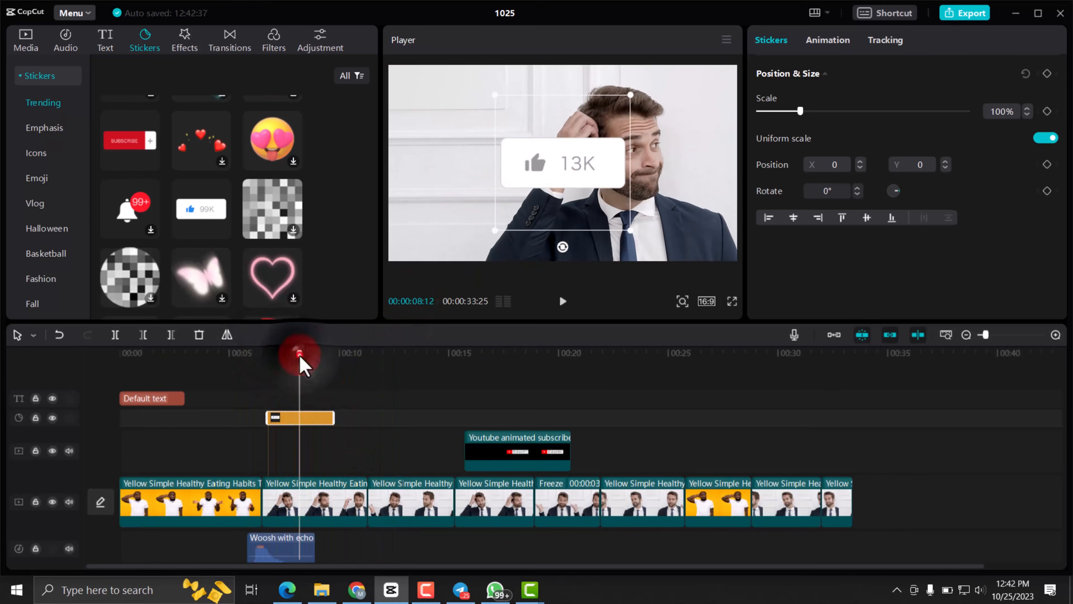
{"action": "left_click_drag", "start_coordinate": [581, 163], "coordinate": [491, 170]}
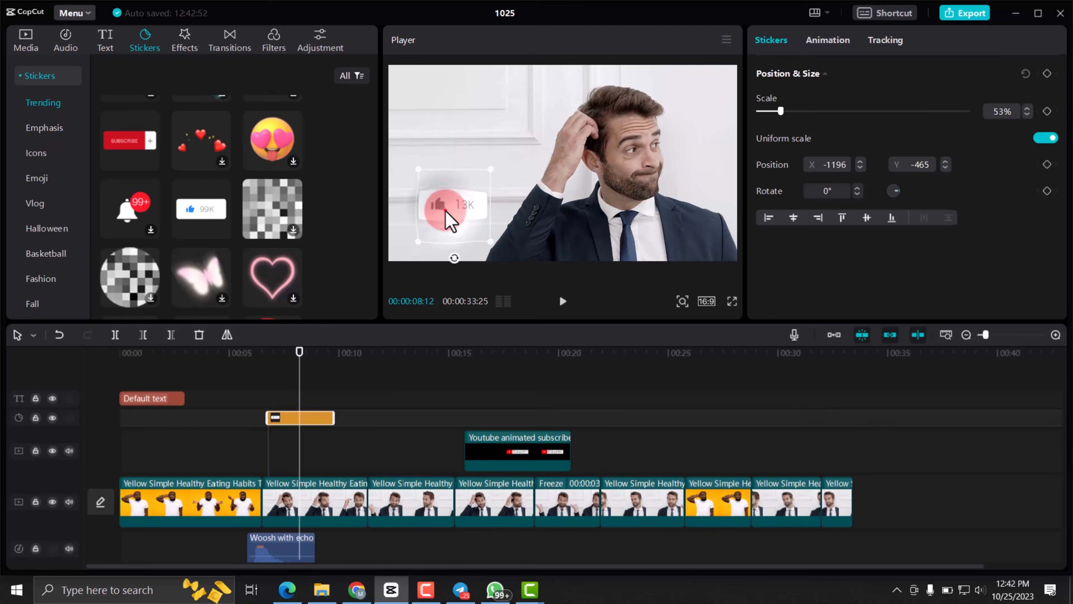
{"action": "left_click_drag", "start_coordinate": [446, 212], "coordinate": [432, 221]}
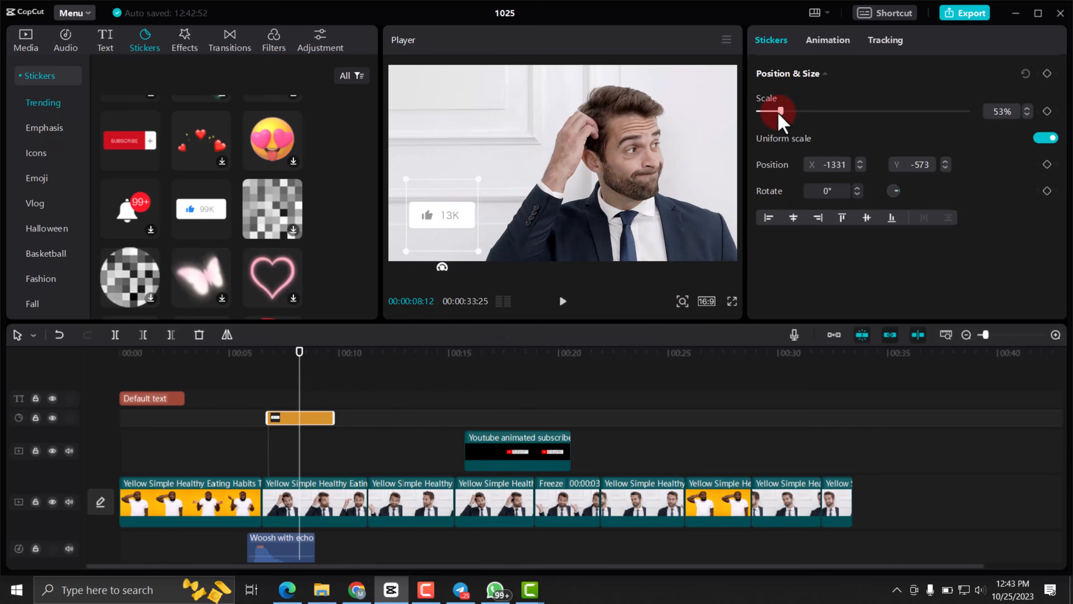
{"action": "mouse_move", "coordinate": [781, 114]}
{"action": "left_mouse_down"}
{"action": "mouse_move", "coordinate": [797, 113]}
{"action": "mouse_move", "coordinate": [784, 115]}
{"action": "left_mouse_up"}
{"action": "left_click", "coordinate": [860, 169]}
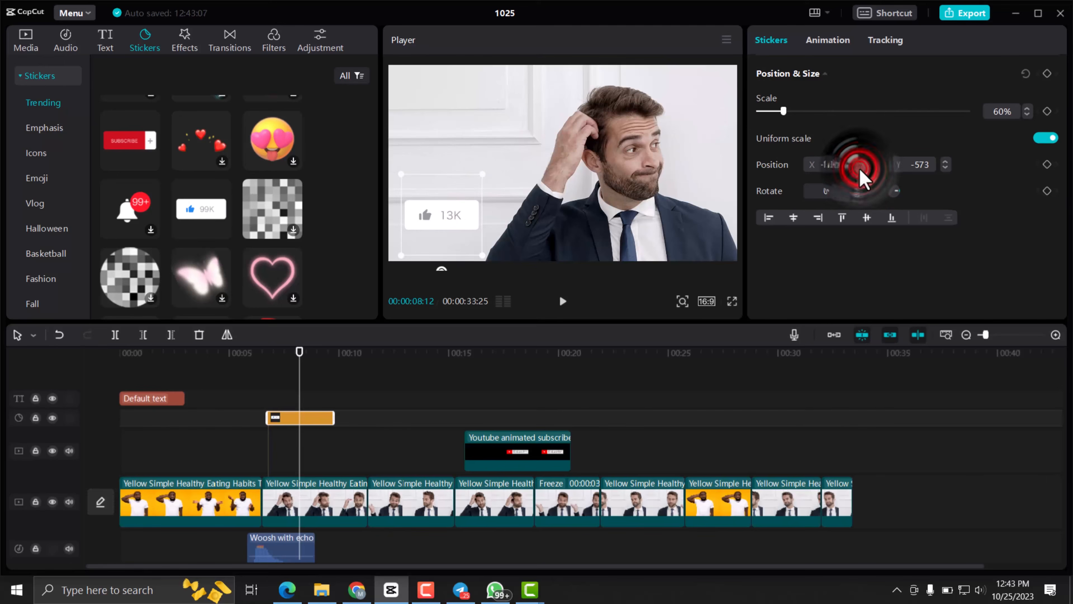
{"action": "left_click", "coordinate": [950, 174]}
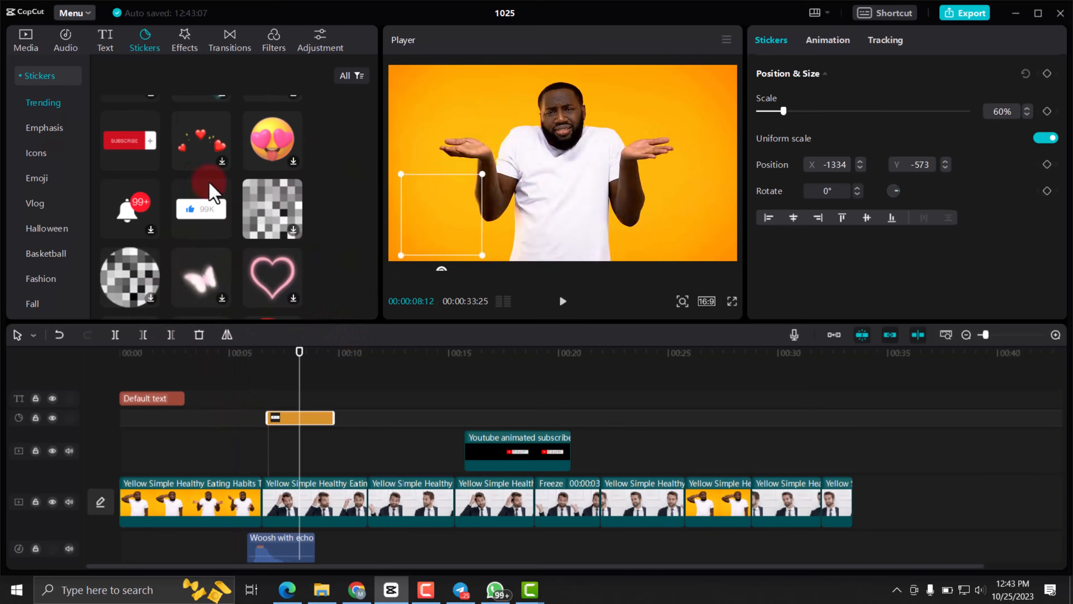
Add the trending Edge Glow effect on its own track above the yellow-background clip at about 25 seconds
{"action": "left_click", "coordinate": [185, 40]}
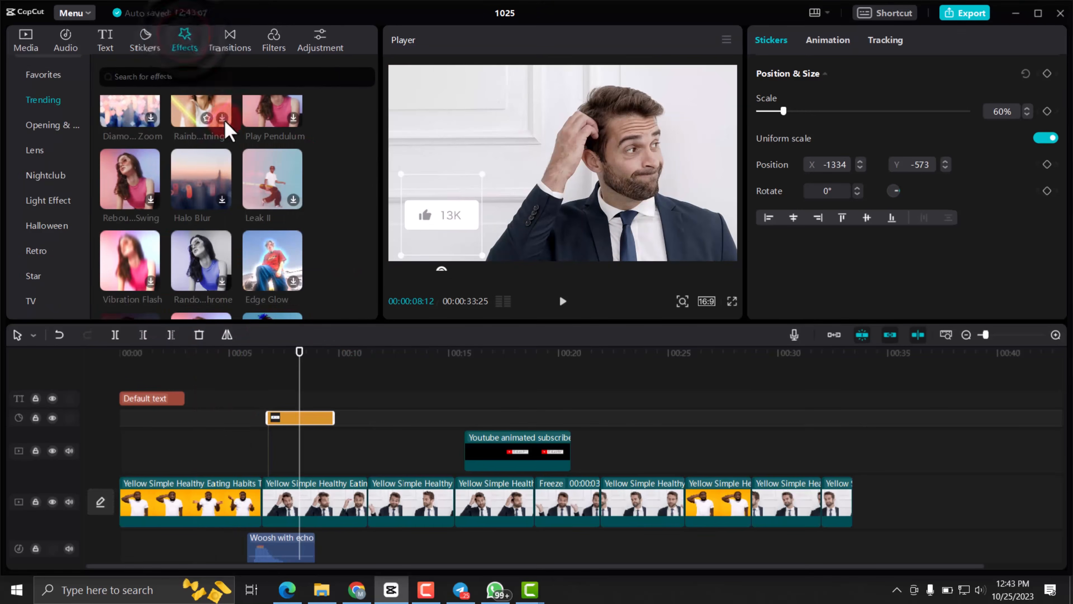
{"action": "scroll", "coordinate": [200, 203], "scroll_direction": "up", "scroll_amount": 3}
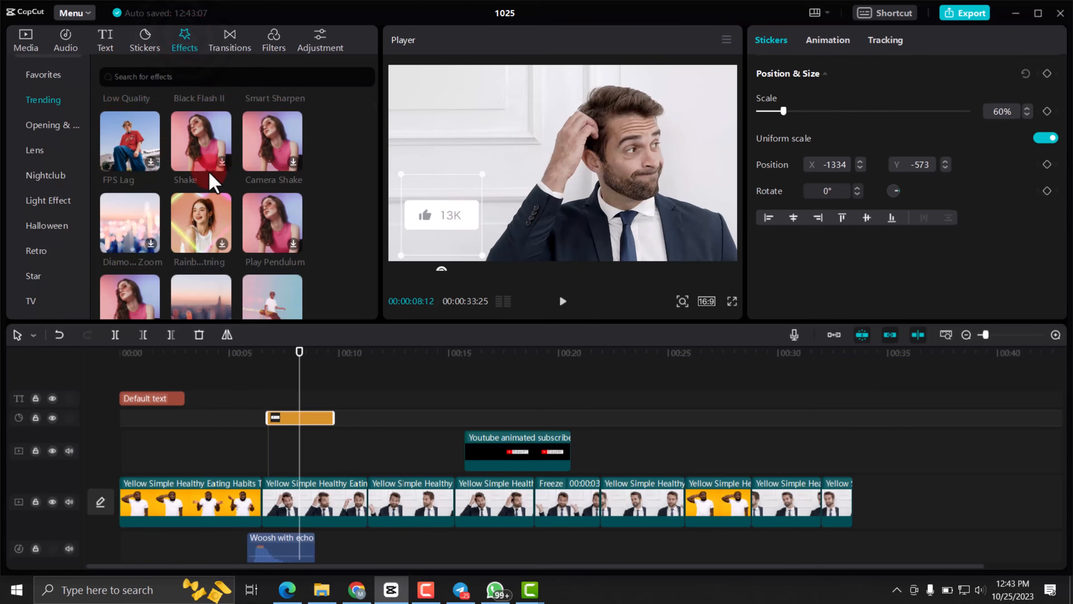
{"action": "scroll", "coordinate": [228, 237], "scroll_direction": "down", "scroll_amount": 5}
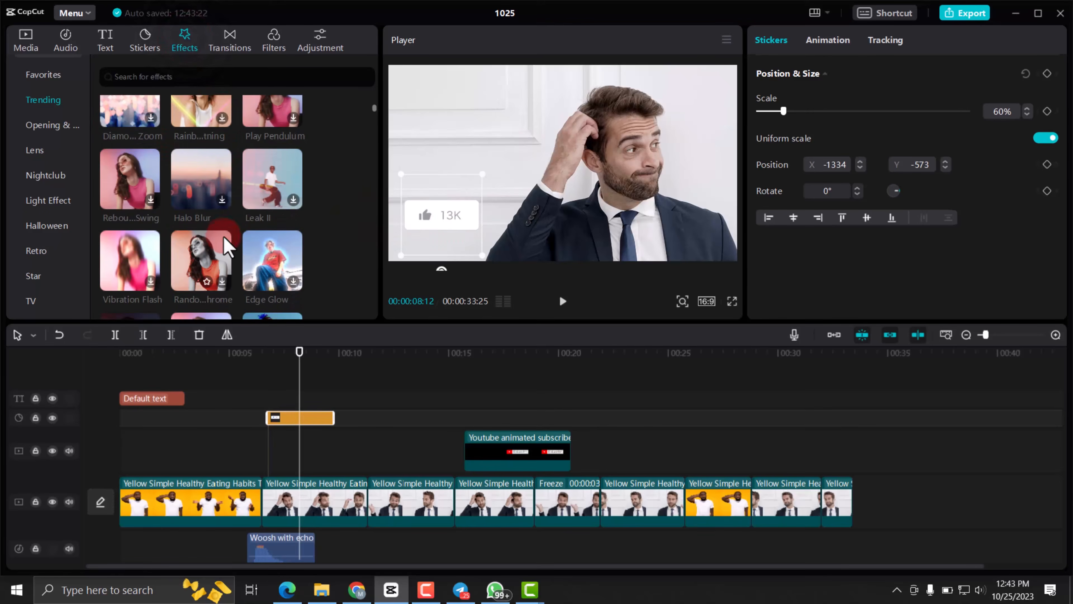
{"action": "scroll", "coordinate": [249, 245], "scroll_direction": "up", "scroll_amount": 3}
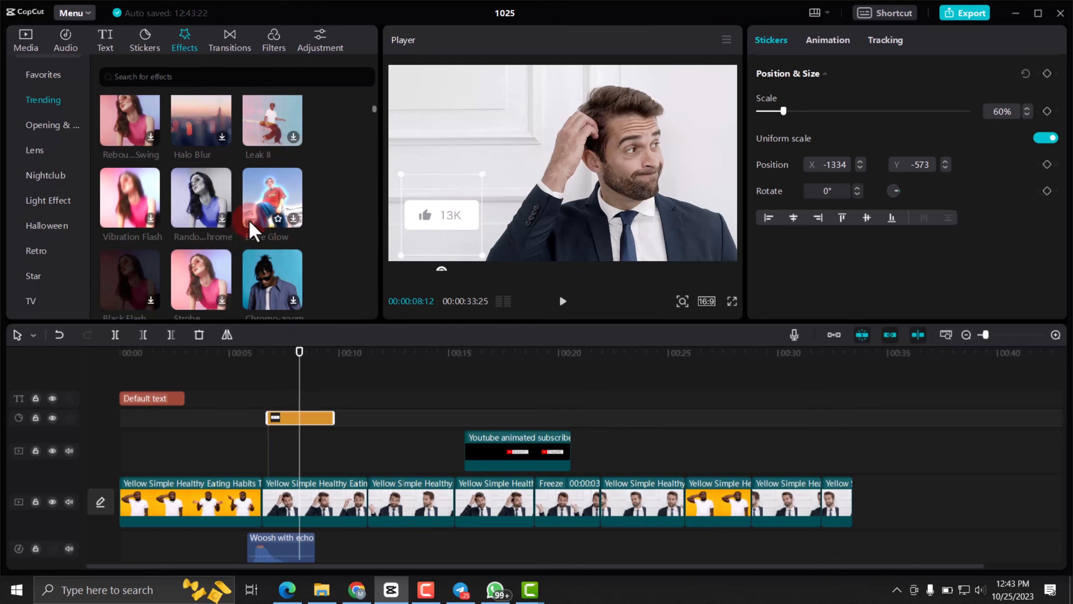
{"action": "left_click", "coordinate": [715, 500]}
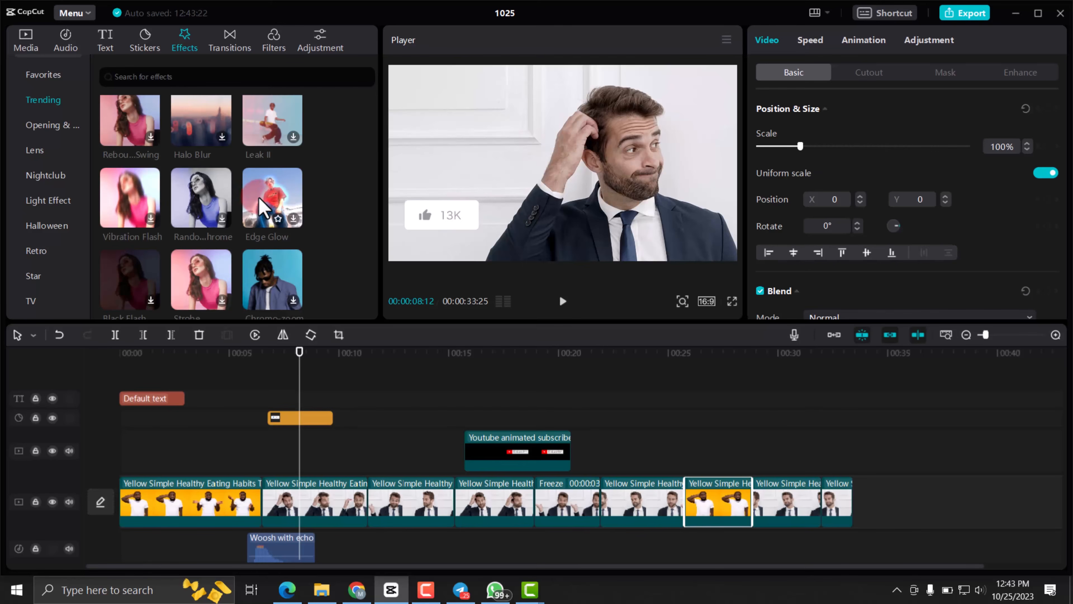
{"action": "left_click_drag", "start_coordinate": [261, 207], "coordinate": [693, 466]}
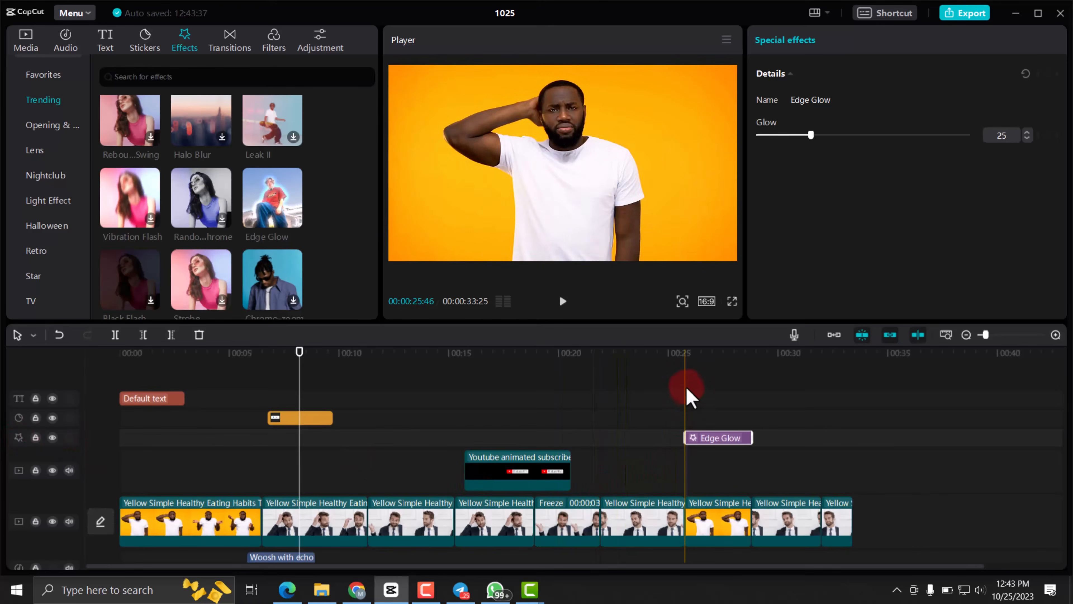
Play the yellow-background clip from its start to preview the Edge Glow effect
{"action": "left_click", "coordinate": [687, 371]}
{"action": "left_click", "coordinate": [562, 301]}
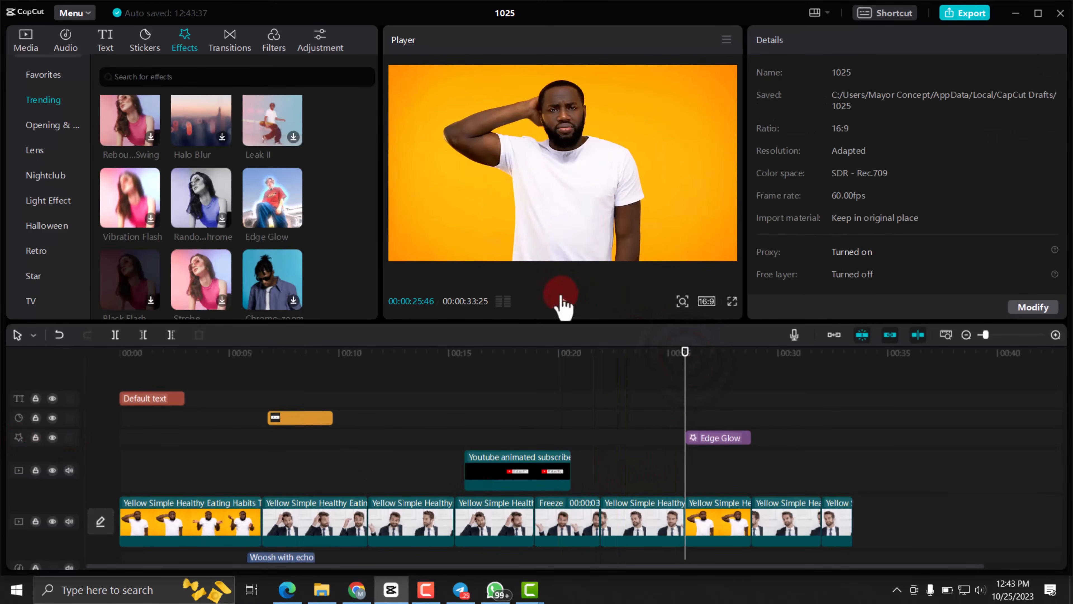
{"action": "left_click", "coordinate": [681, 469]}
{"action": "left_click", "coordinate": [562, 301]}
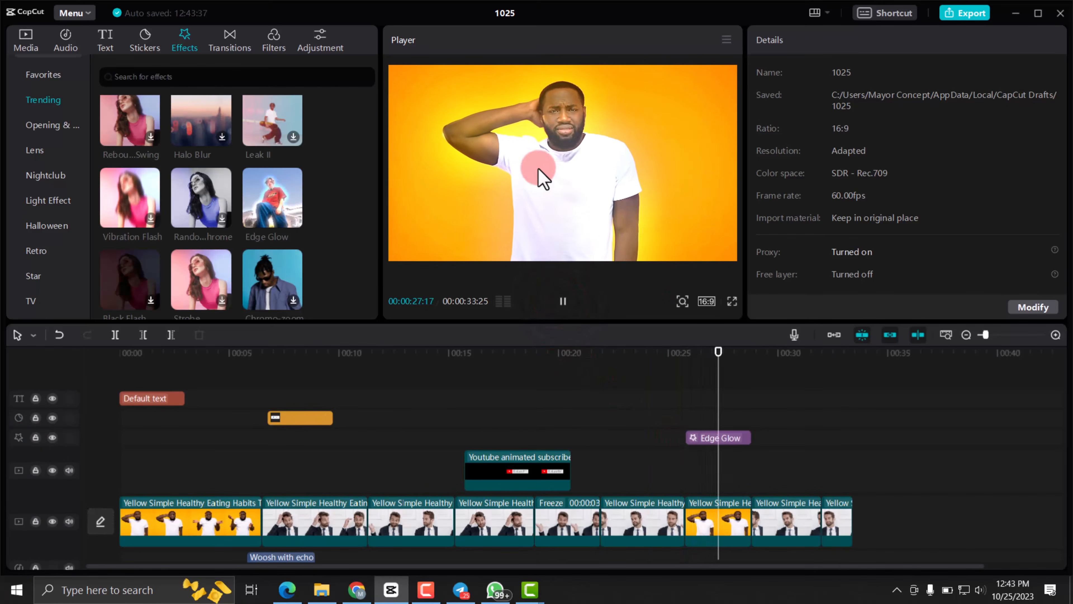
{"action": "left_click", "coordinate": [695, 343]}
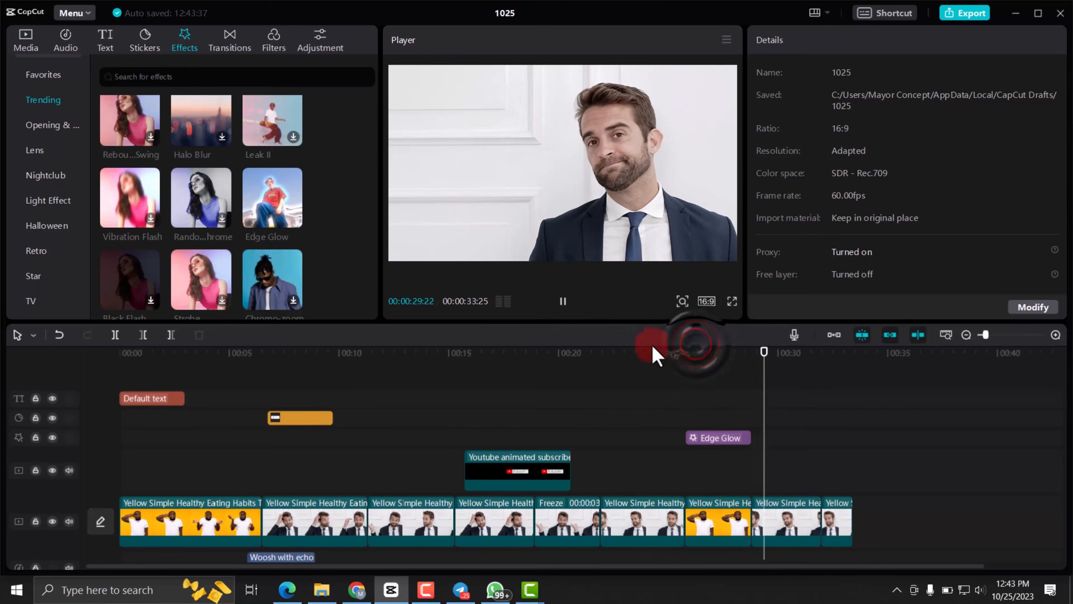
{"action": "left_click", "coordinate": [690, 354]}
{"action": "left_click", "coordinate": [563, 301]}
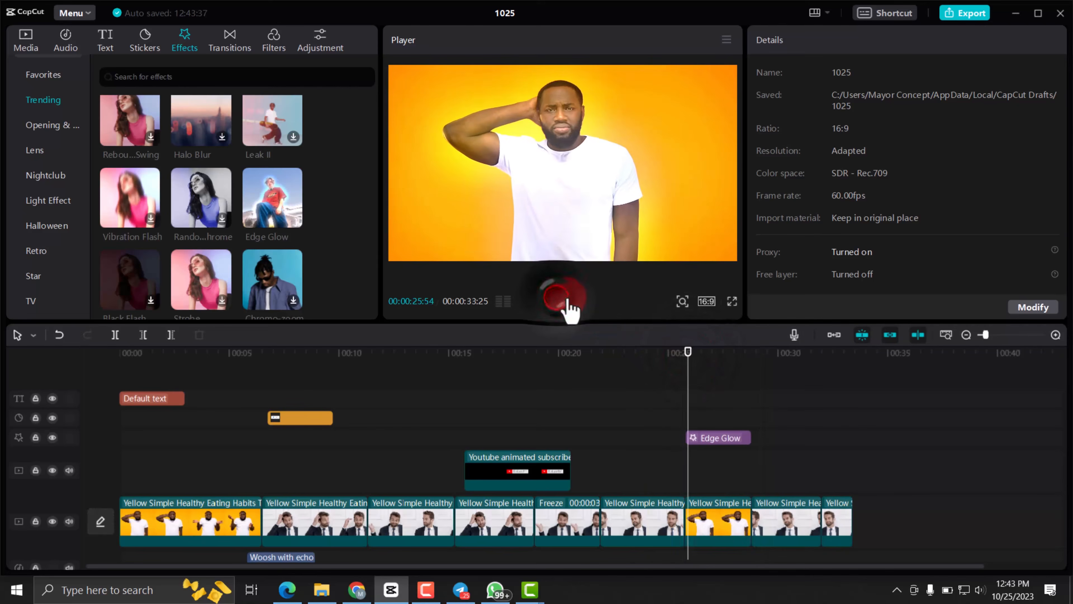
Replace the separate Edge Glow effect with one applied directly to the yellow-background clip, with Glow set to 20
{"action": "left_click", "coordinate": [740, 439]}
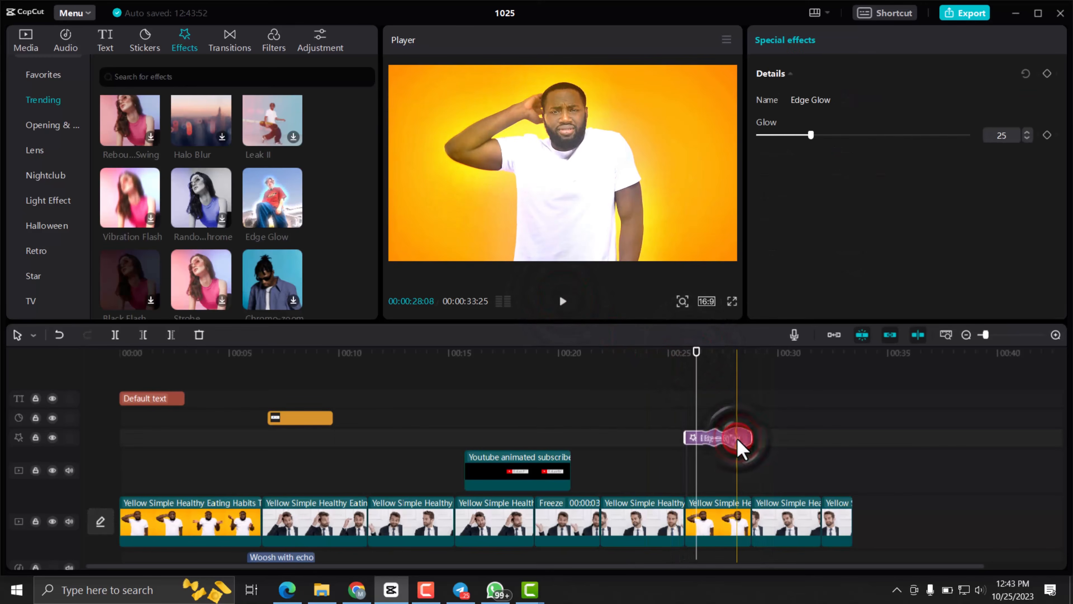
{"action": "key", "text": "Delete"}
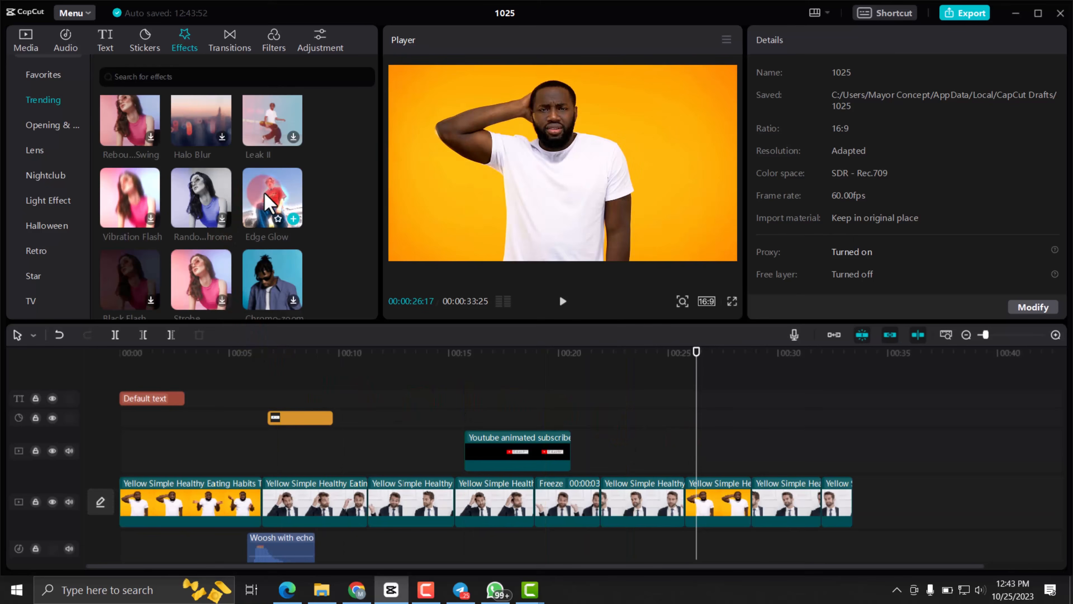
{"action": "left_click_drag", "start_coordinate": [266, 197], "coordinate": [706, 502]}
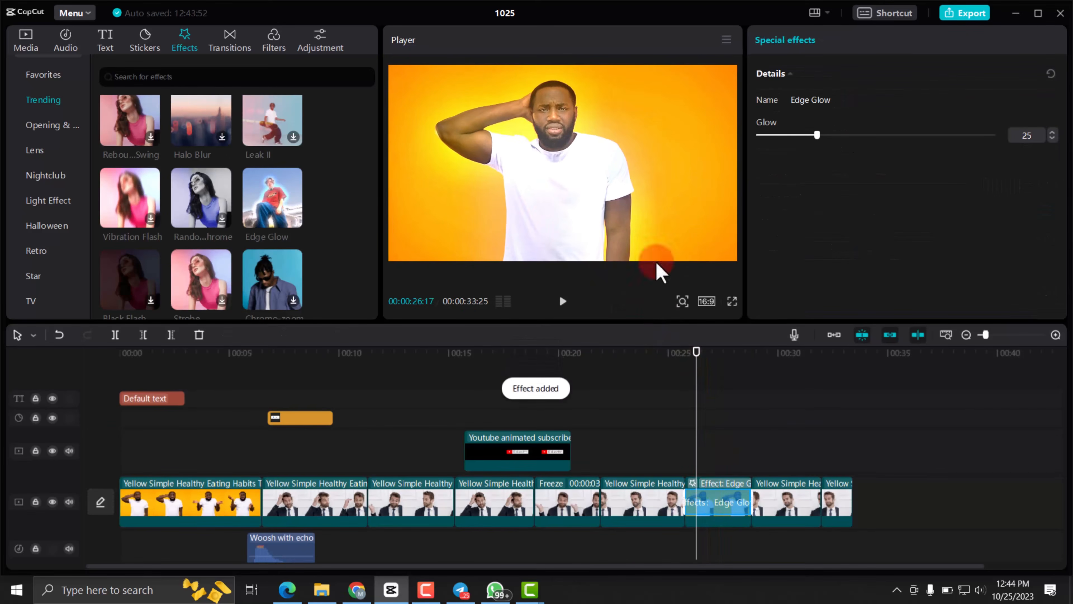
{"action": "left_click_drag", "start_coordinate": [695, 365], "coordinate": [709, 372]}
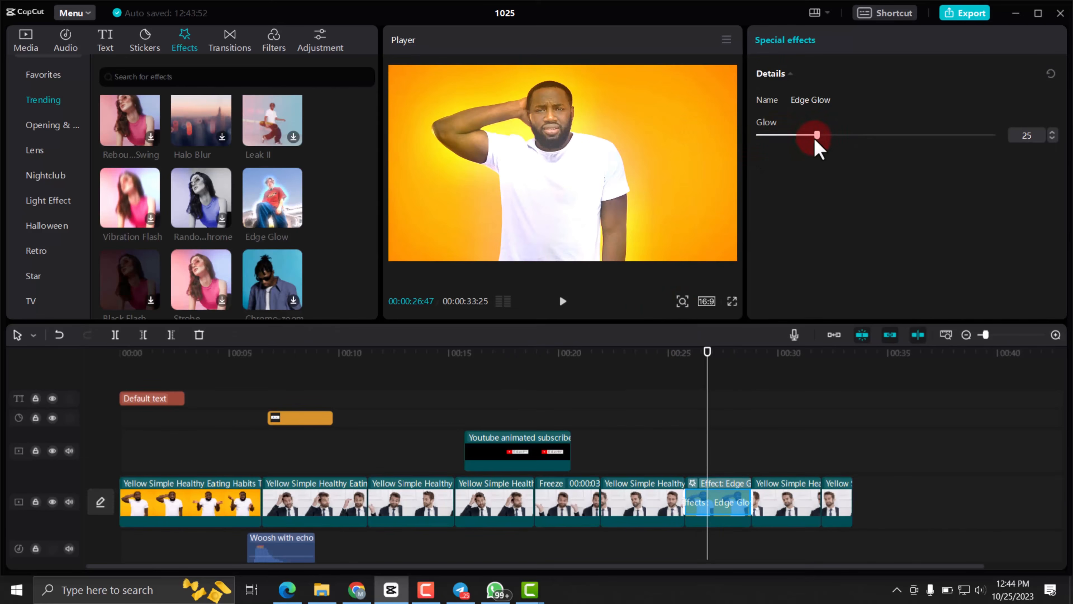
{"action": "left_click_drag", "start_coordinate": [815, 142], "coordinate": [807, 185]}
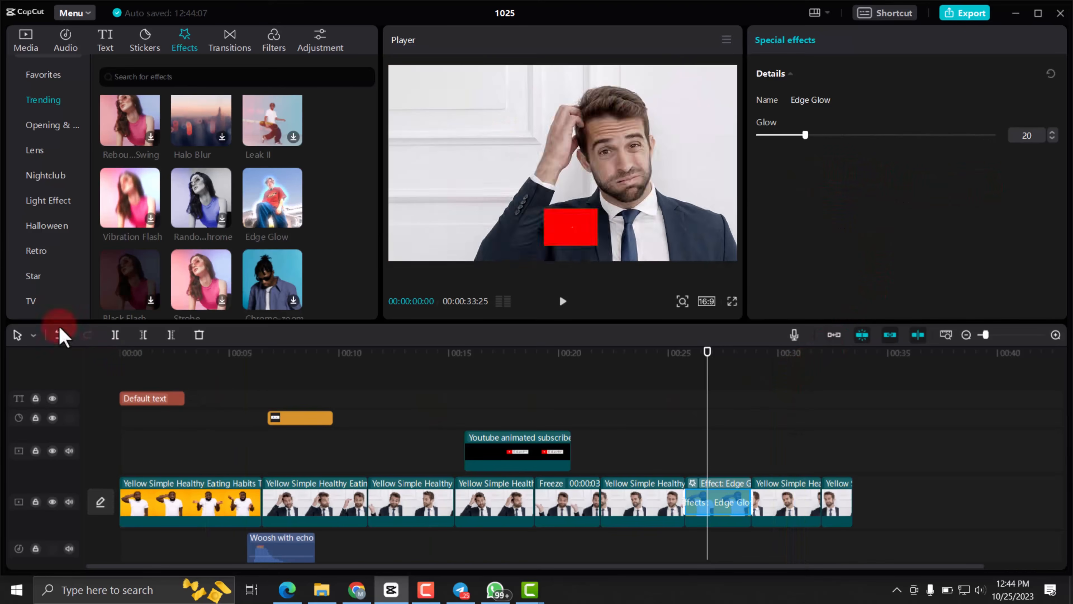
Open the transitions library and play the cuts near 21 seconds and 6 seconds to examine how the clips change
{"action": "scroll", "coordinate": [216, 208], "scroll_direction": "up", "scroll_amount": 3}
{"action": "scroll", "coordinate": [166, 197], "scroll_direction": "down", "scroll_amount": 5}
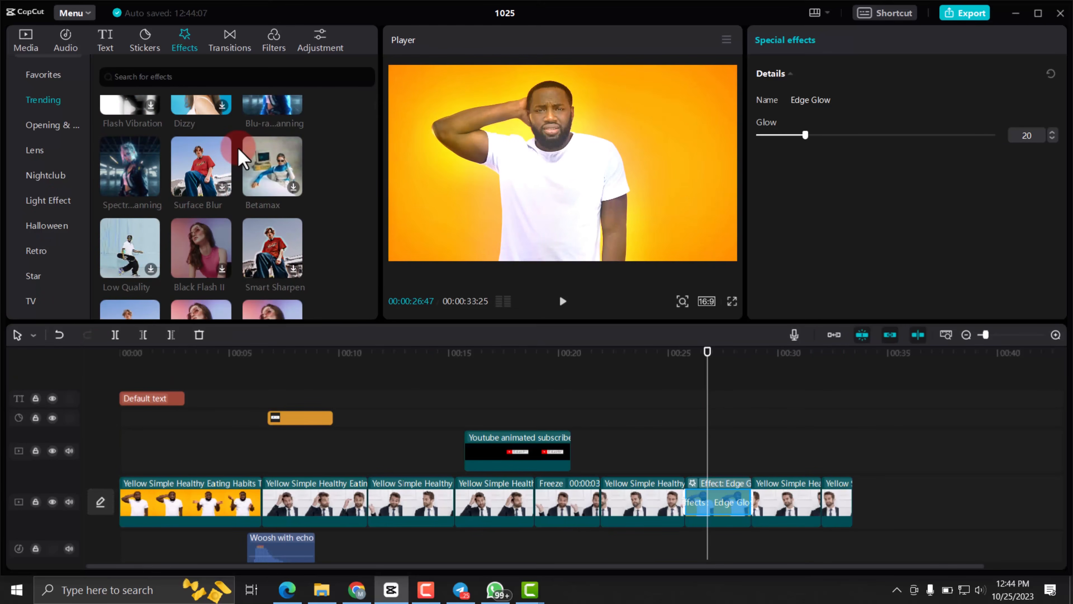
{"action": "left_click", "coordinate": [229, 40]}
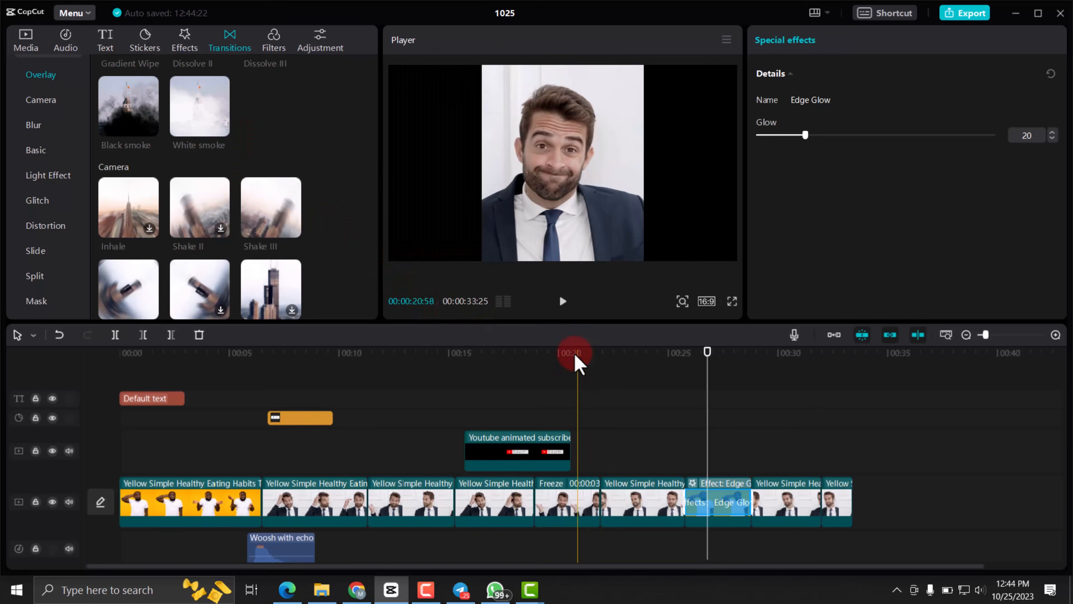
{"action": "left_click", "coordinate": [576, 353]}
{"action": "left_click", "coordinate": [562, 301]}
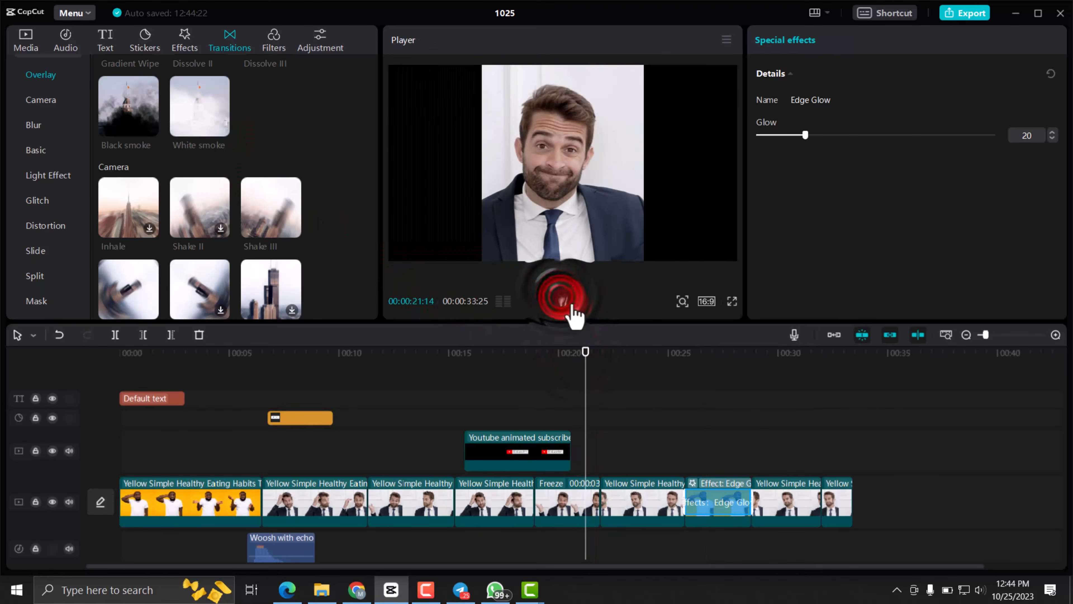
{"action": "left_click", "coordinate": [608, 353]}
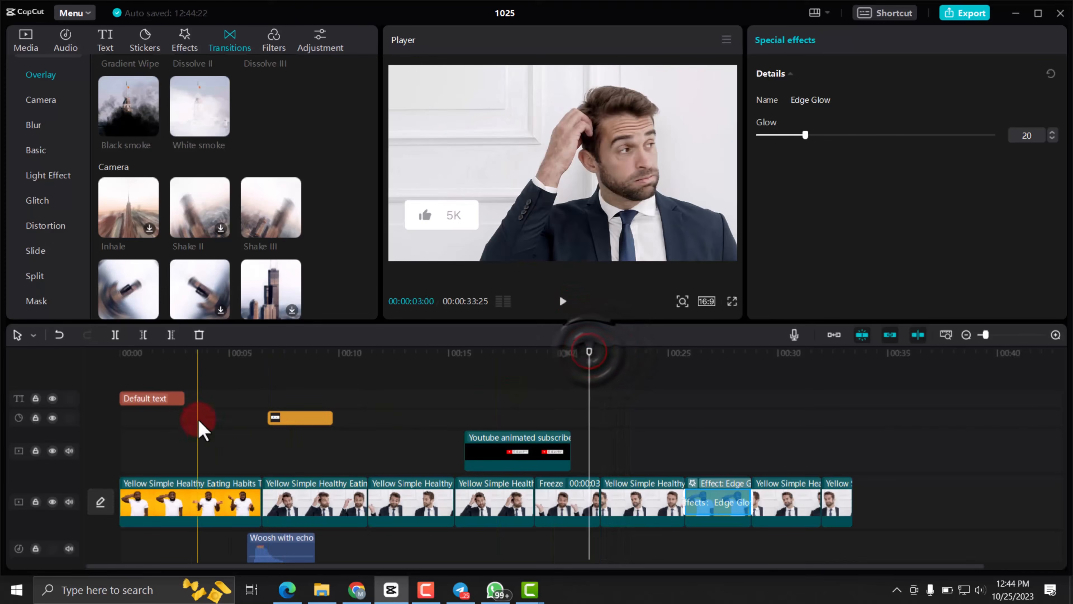
{"action": "left_click", "coordinate": [245, 365]}
{"action": "left_click", "coordinate": [562, 301]}
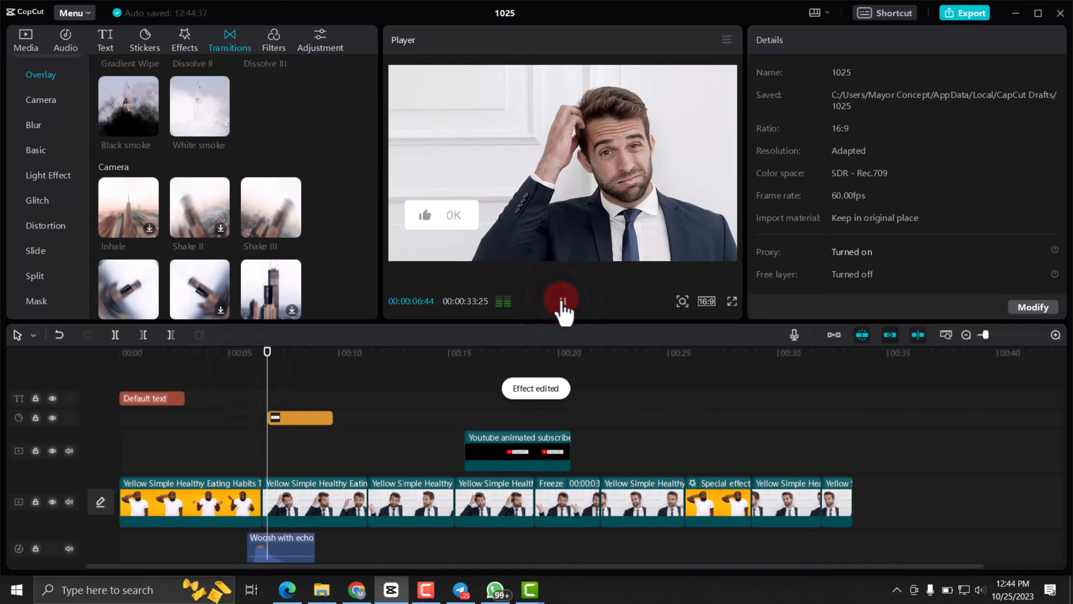
{"action": "left_click", "coordinate": [257, 351]}
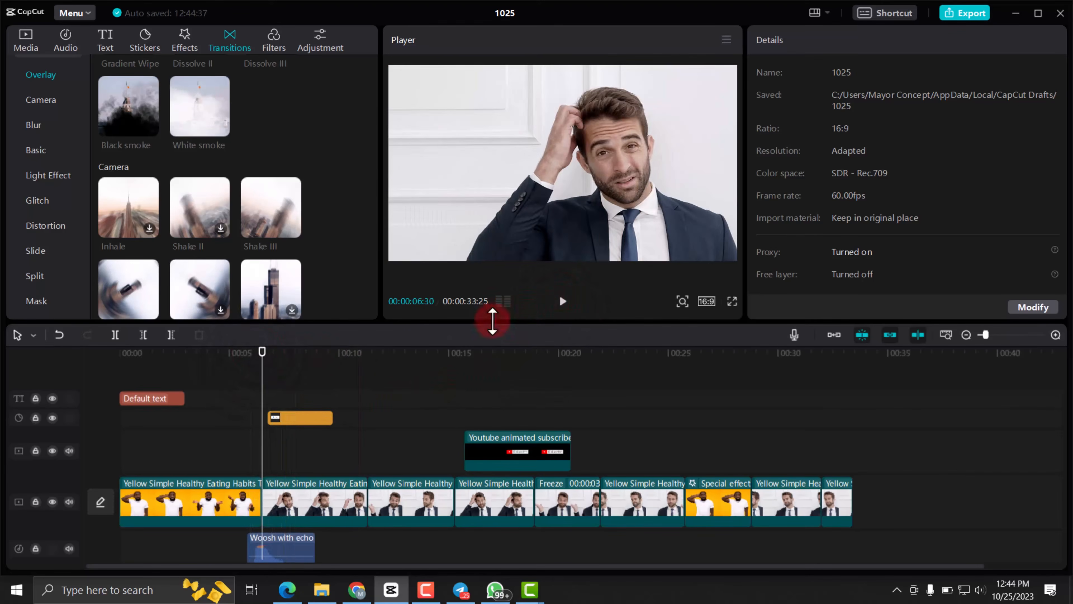
Add the 3D Space camera transition between the first two clips, set its duration to 1.5 s, and accept the duplicate frames
{"action": "scroll", "coordinate": [190, 207], "scroll_direction": "down", "scroll_amount": 4}
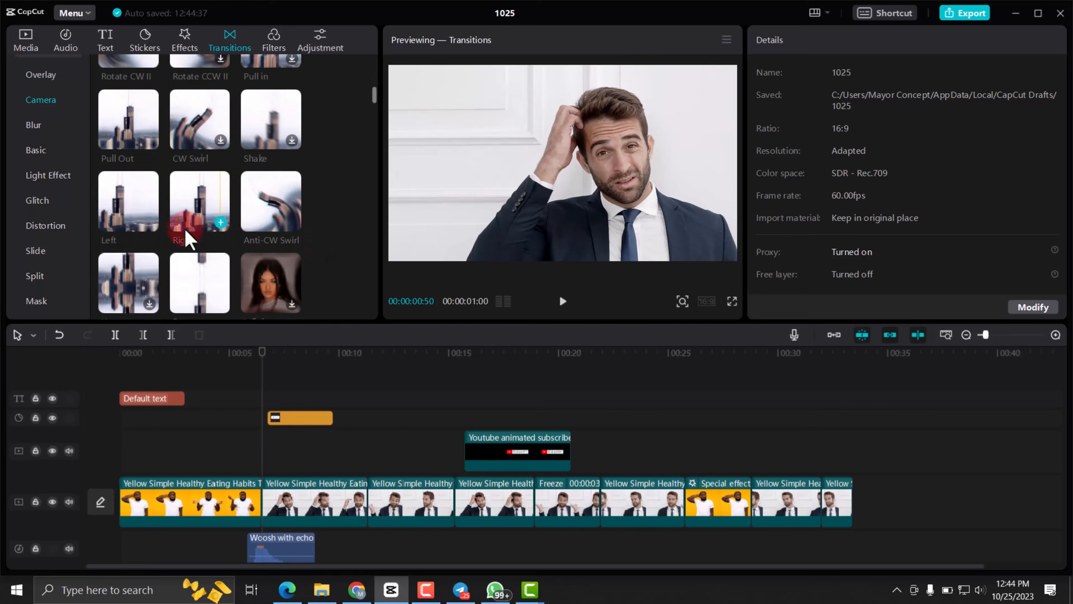
{"action": "scroll", "coordinate": [220, 241], "scroll_direction": "down", "scroll_amount": 3}
{"action": "mouse_move", "coordinate": [276, 202]}
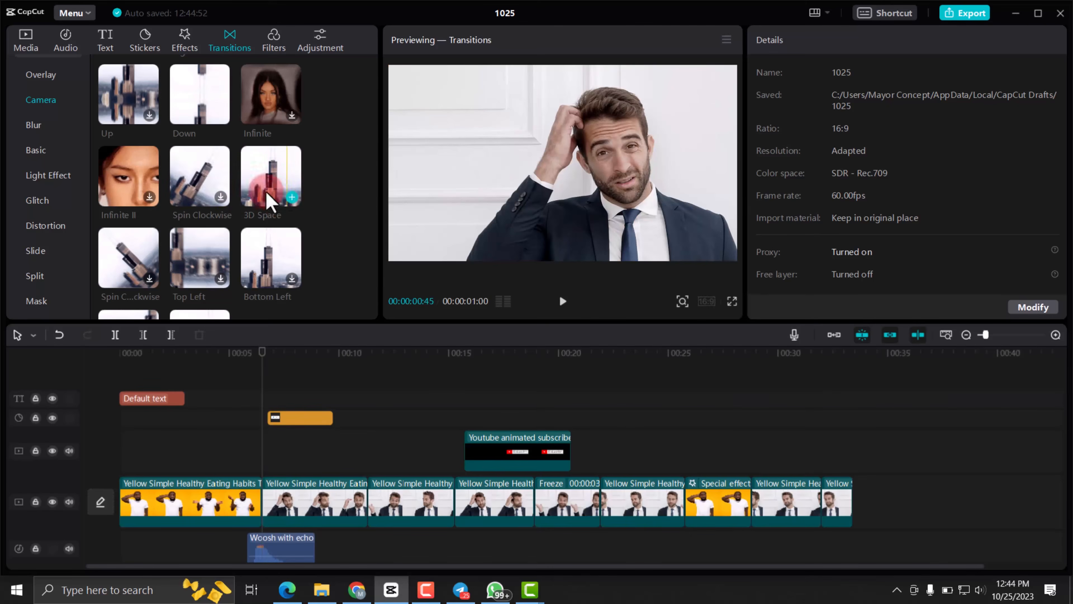
{"action": "left_click", "coordinate": [220, 196]}
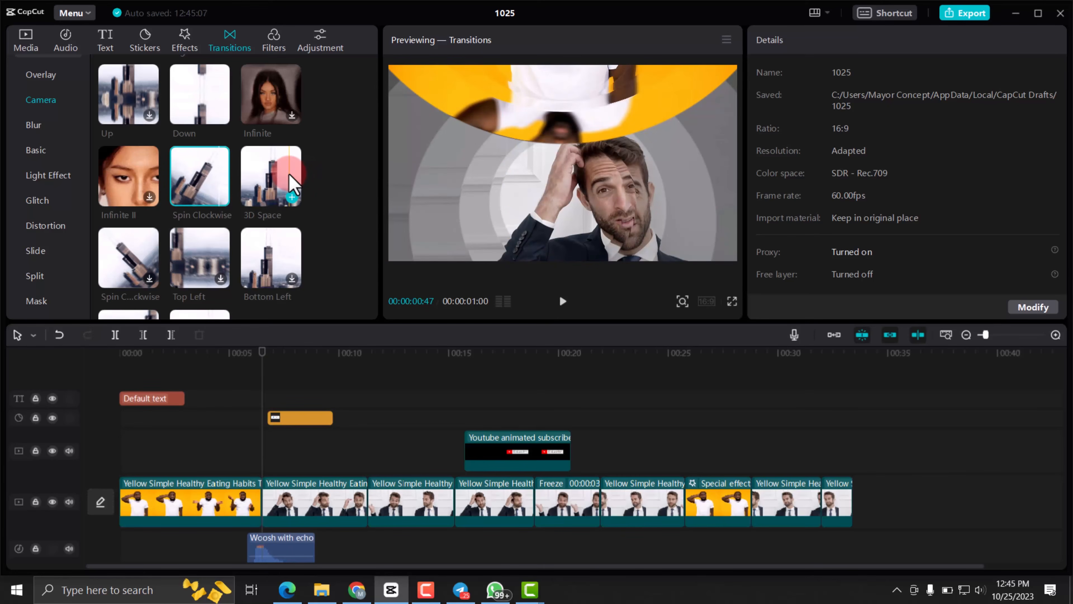
{"action": "left_click_drag", "start_coordinate": [292, 184], "coordinate": [263, 491]}
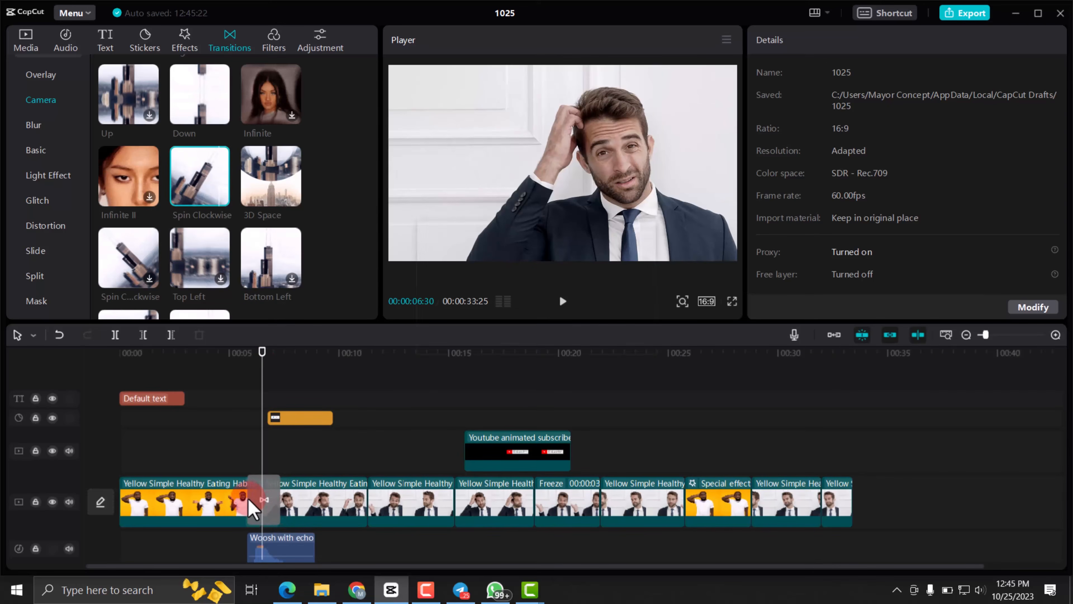
{"action": "left_click_drag", "start_coordinate": [249, 500], "coordinate": [248, 498]}
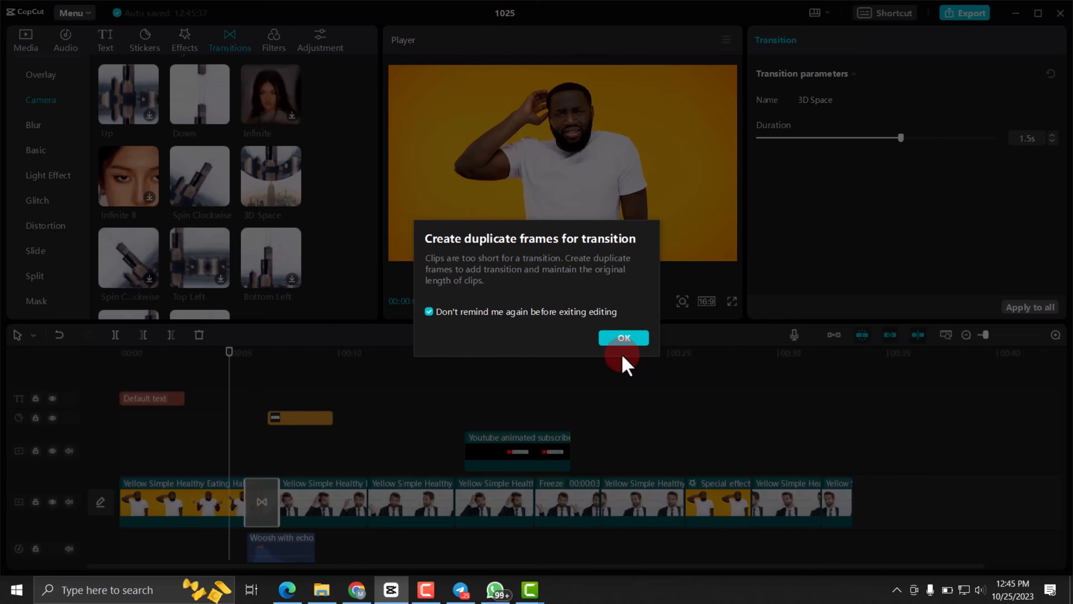
{"action": "left_click", "coordinate": [624, 338]}
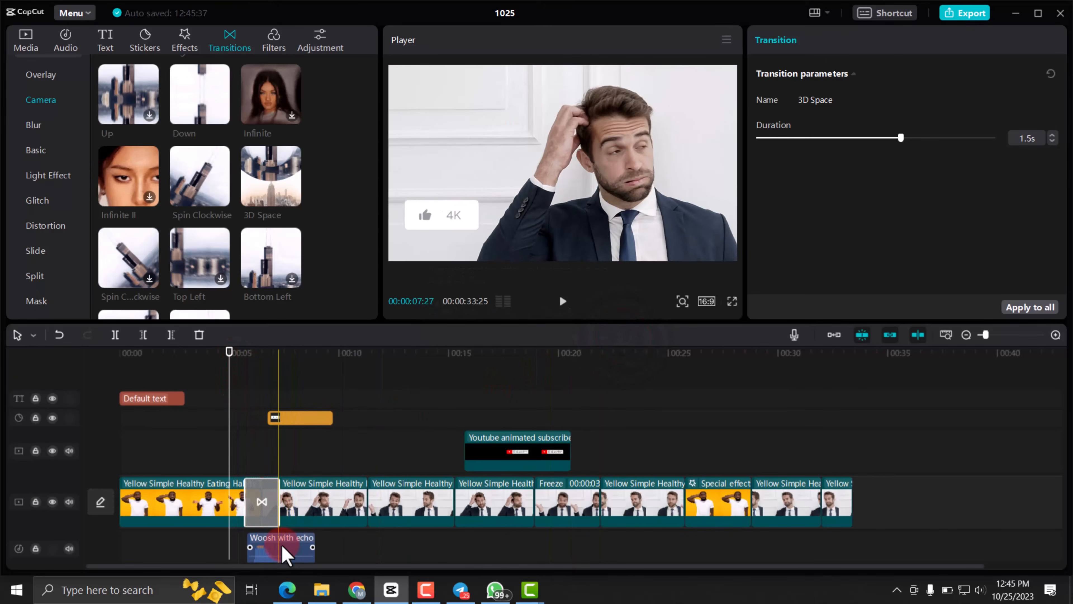
Align the Woosh with echo sound with the start of the 3D Space transition and play the cut to check both together
{"action": "left_click", "coordinate": [287, 556]}
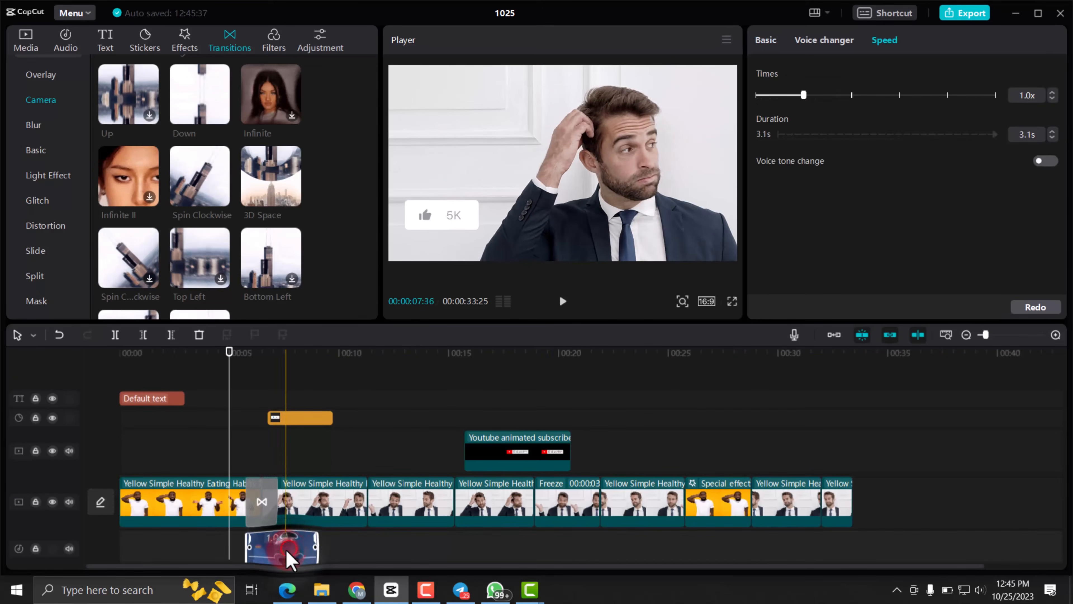
{"action": "left_click_drag", "start_coordinate": [284, 552], "coordinate": [280, 516]}
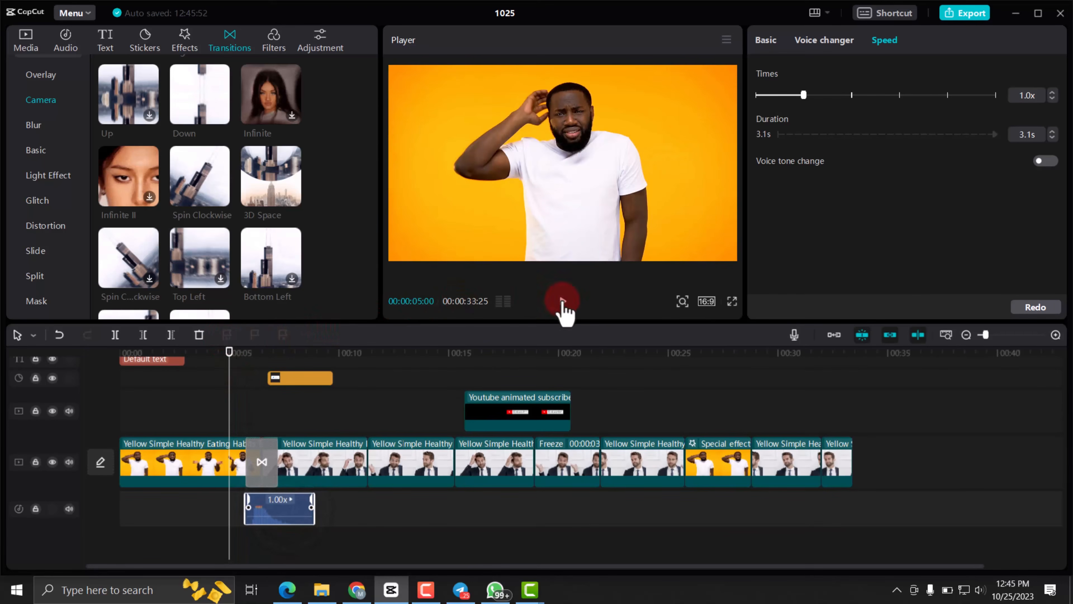
{"action": "left_click", "coordinate": [563, 303]}
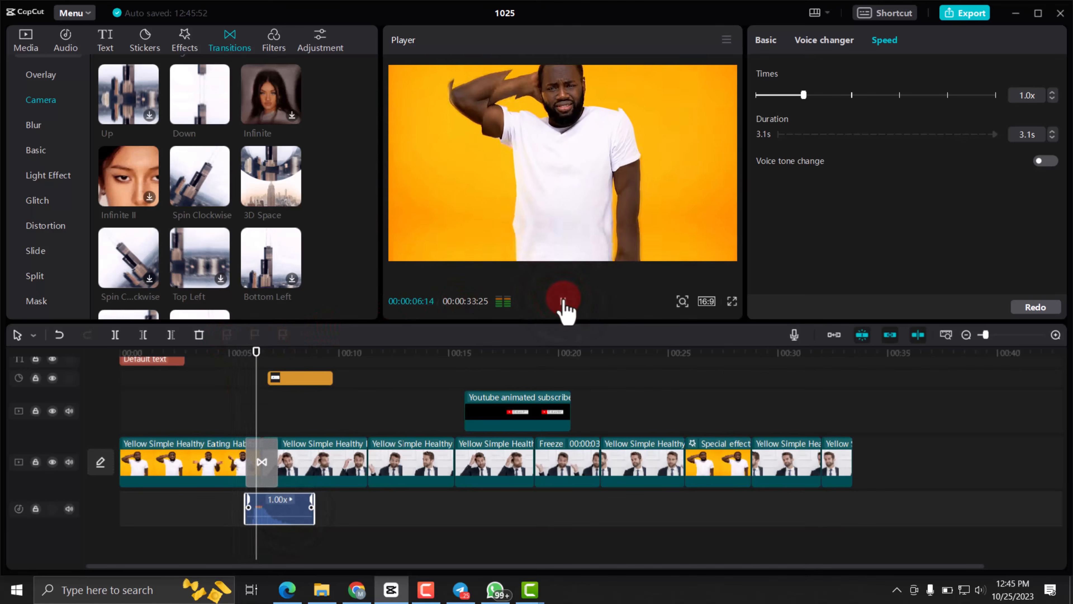
{"action": "left_click", "coordinate": [246, 356]}
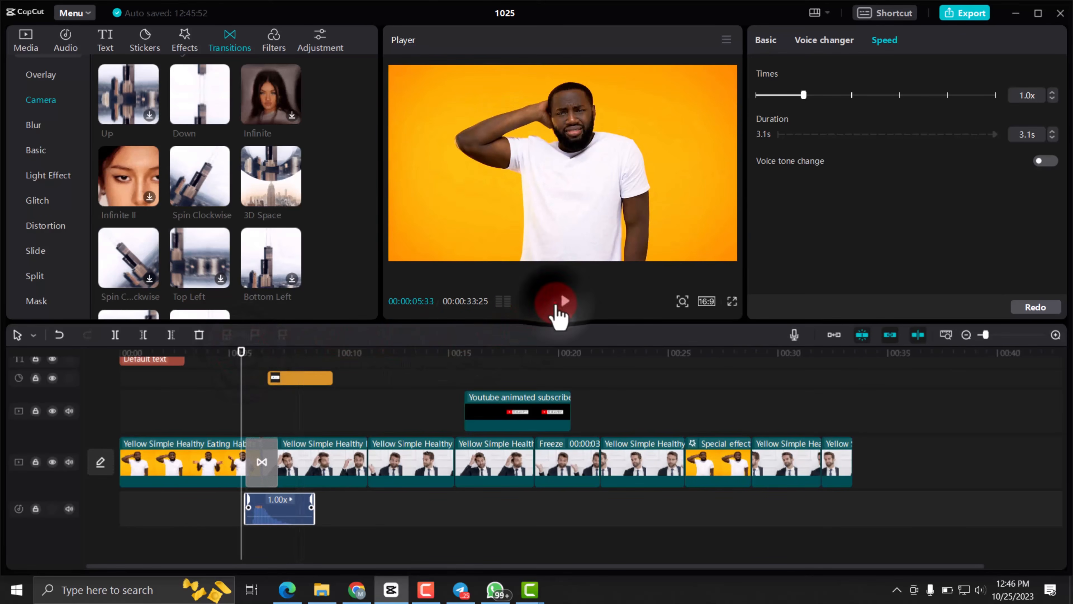
{"action": "left_click", "coordinate": [557, 307]}
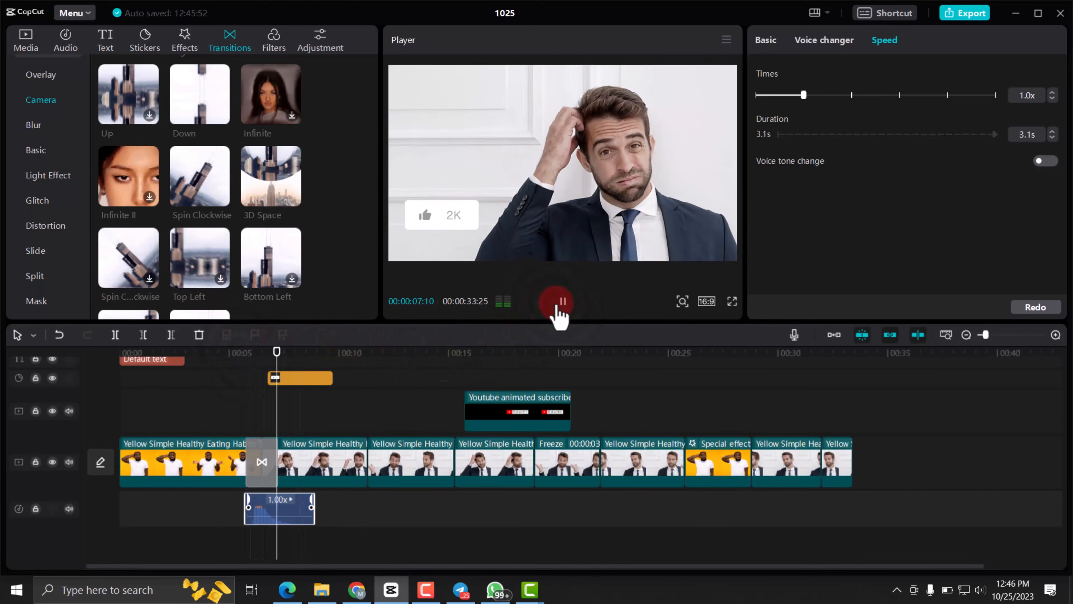
{"action": "left_click", "coordinate": [560, 303]}
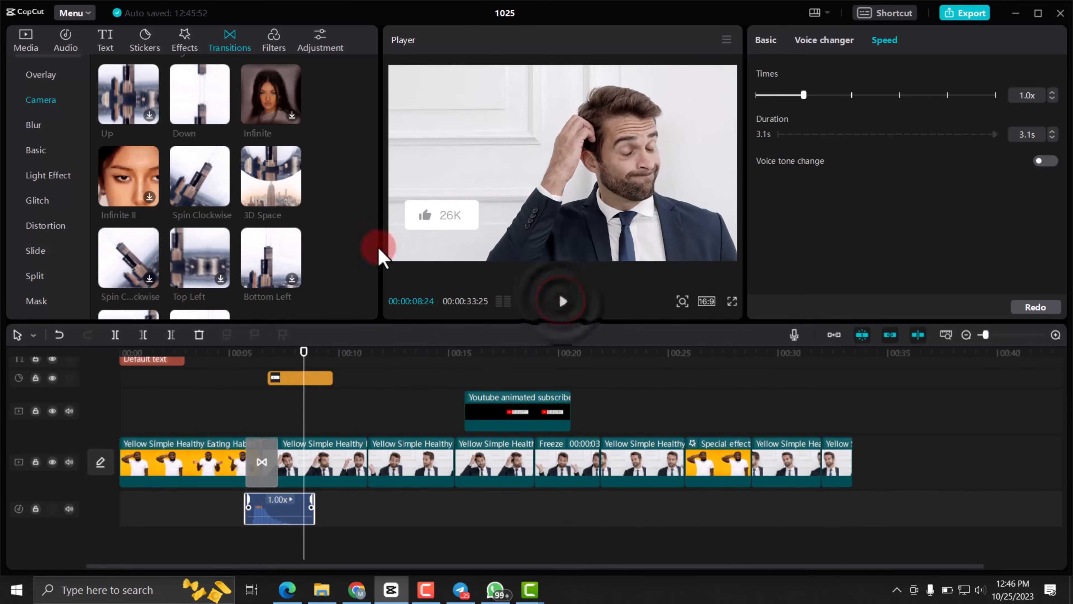
Open the filters library, browse the Life category and load the Milky Green filter for preview
{"action": "left_click", "coordinate": [274, 40]}
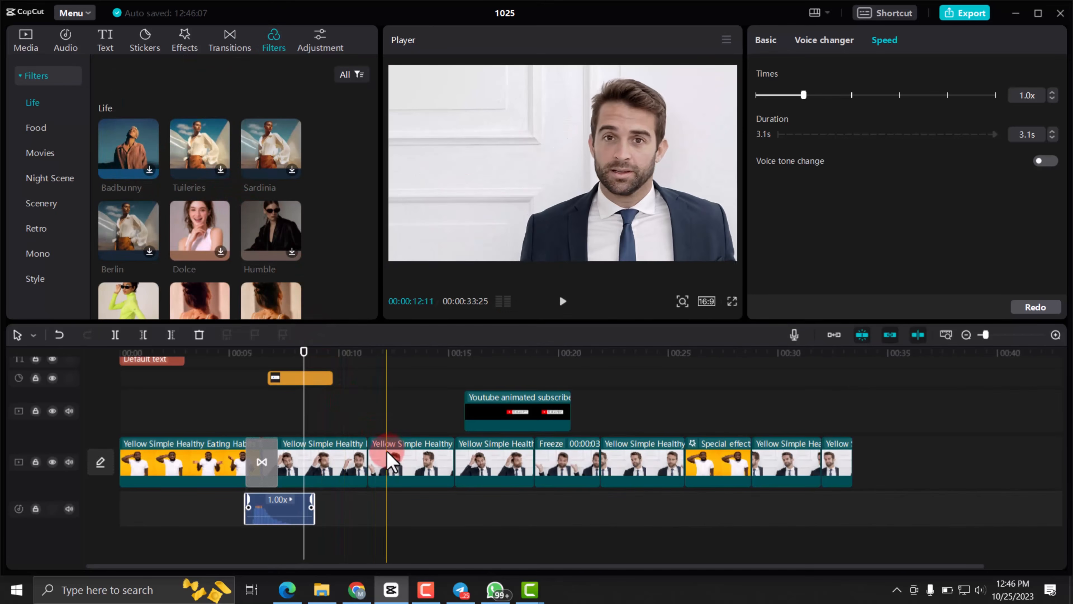
{"action": "left_click", "coordinate": [419, 470]}
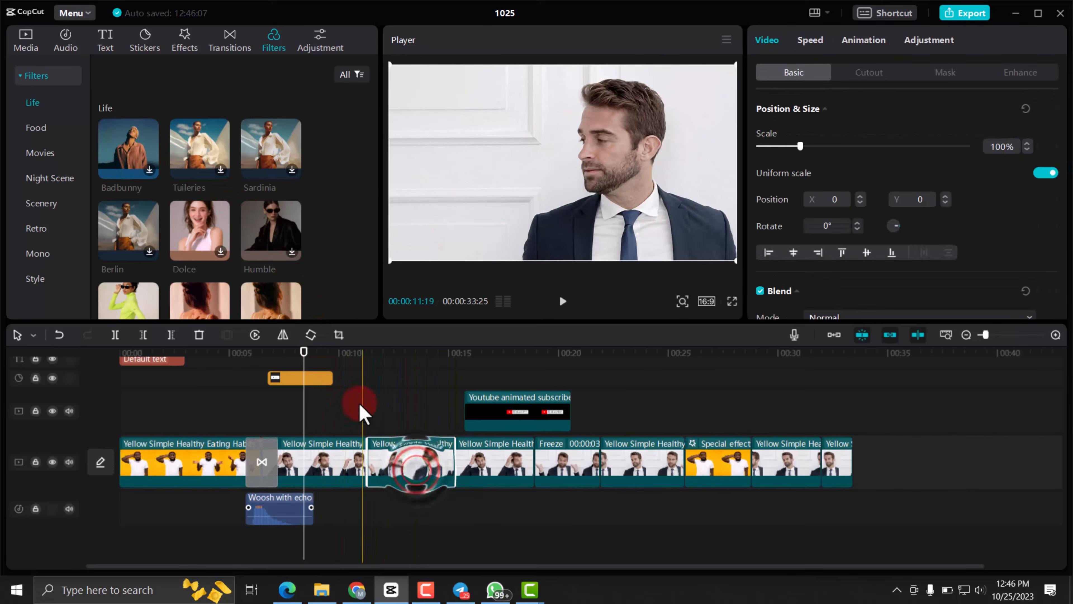
{"action": "scroll", "coordinate": [228, 203], "scroll_direction": "down", "scroll_amount": 2}
{"action": "scroll", "coordinate": [177, 226], "scroll_direction": "down", "scroll_amount": 2}
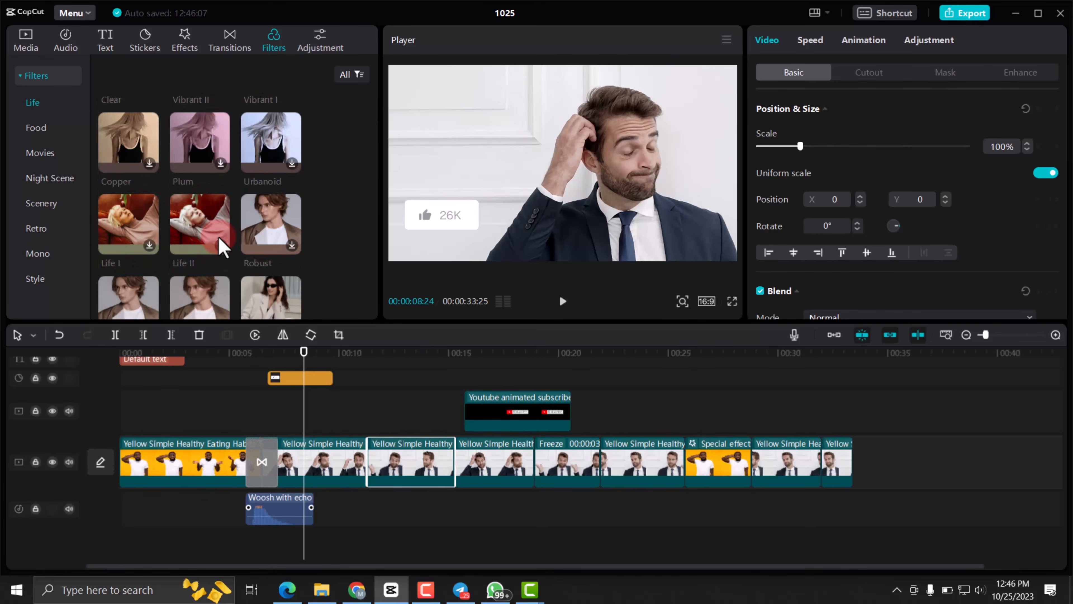
{"action": "scroll", "coordinate": [195, 237], "scroll_direction": "down", "scroll_amount": 2}
{"action": "left_click", "coordinate": [202, 267]}
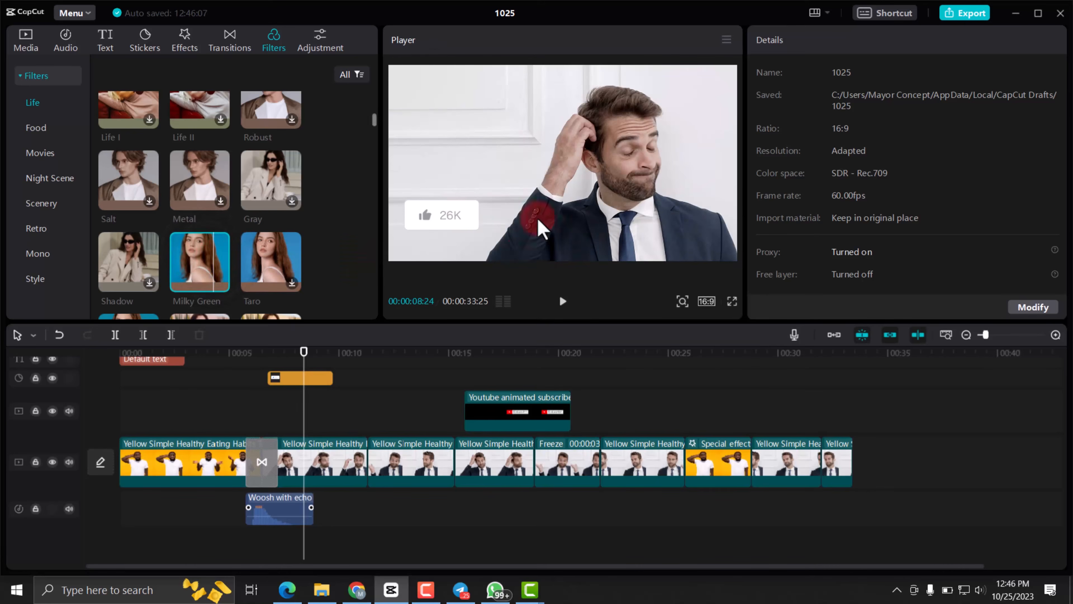
{"action": "scroll", "coordinate": [203, 254], "scroll_direction": "down", "scroll_amount": 2}
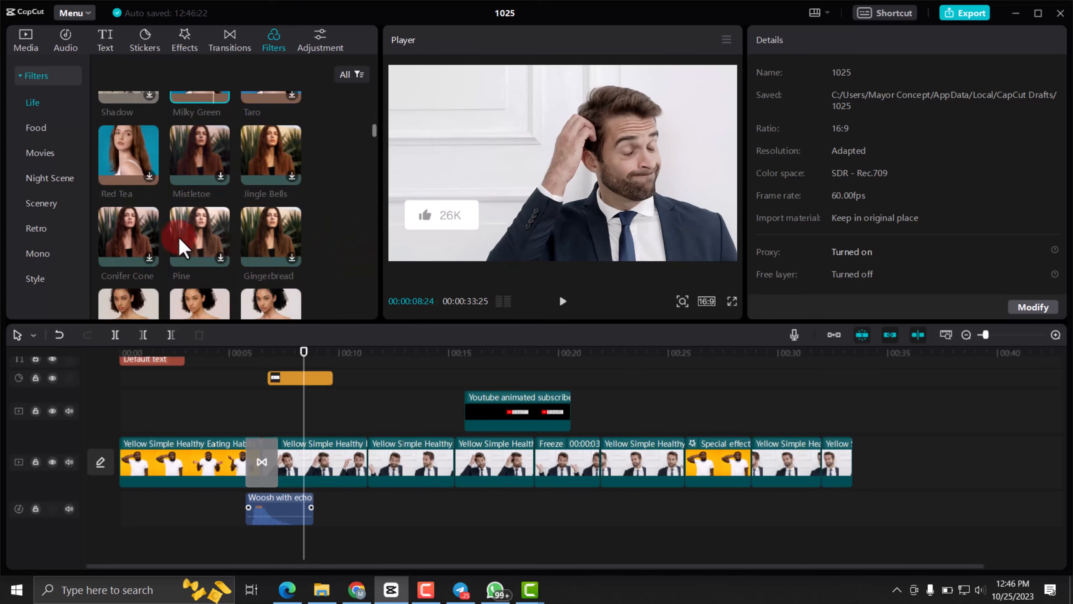
{"action": "scroll", "coordinate": [206, 239], "scroll_direction": "up", "scroll_amount": 3}
{"action": "scroll", "coordinate": [203, 230], "scroll_direction": "up", "scroll_amount": 3}
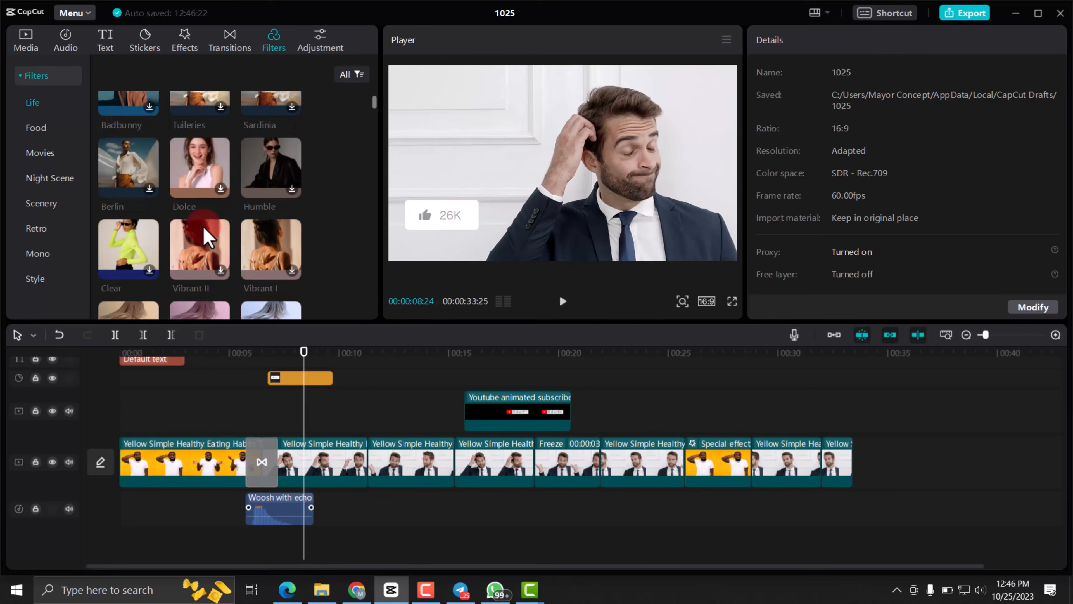
Apply the Dolce filter from the Life category to the third clip on the main track and view the filtered frame
{"action": "left_click", "coordinate": [214, 252]}
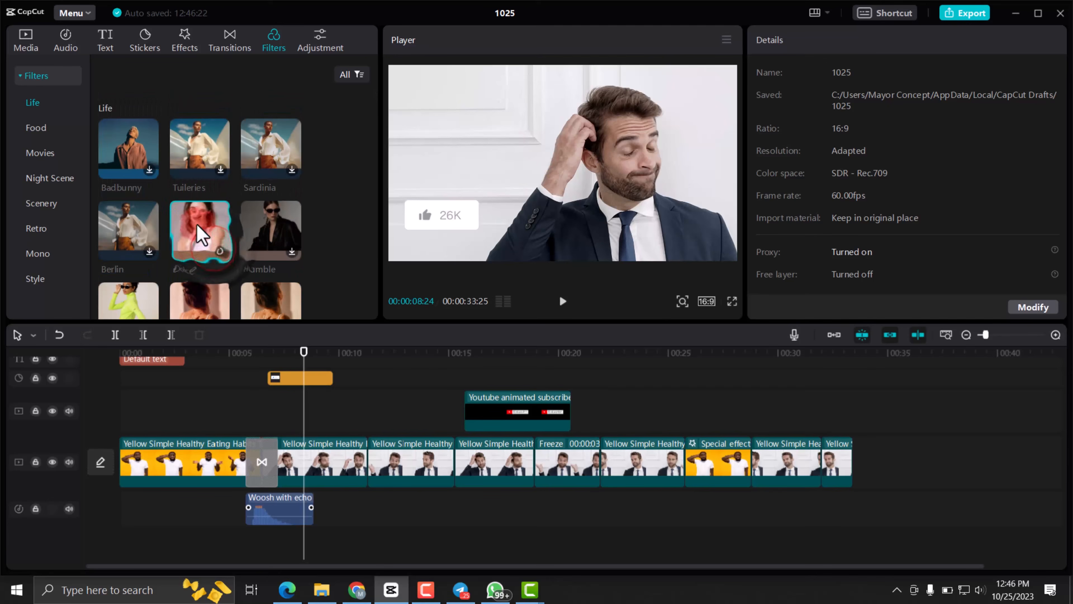
{"action": "left_click", "coordinate": [293, 237]}
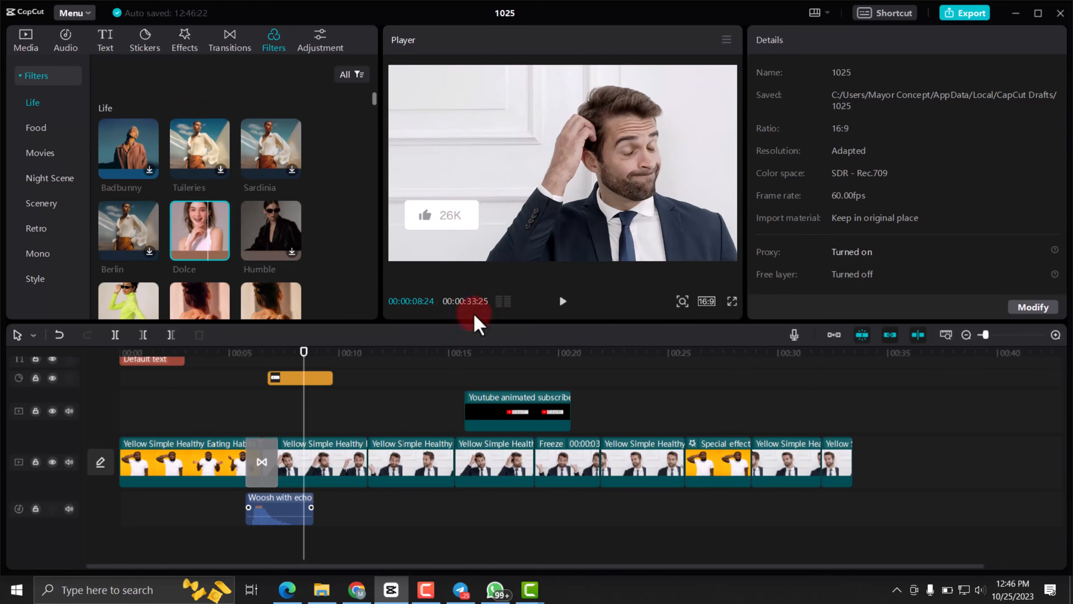
{"action": "left_click", "coordinate": [305, 353]}
{"action": "left_click_drag", "start_coordinate": [312, 372], "coordinate": [379, 388]}
{"action": "left_click", "coordinate": [343, 451]}
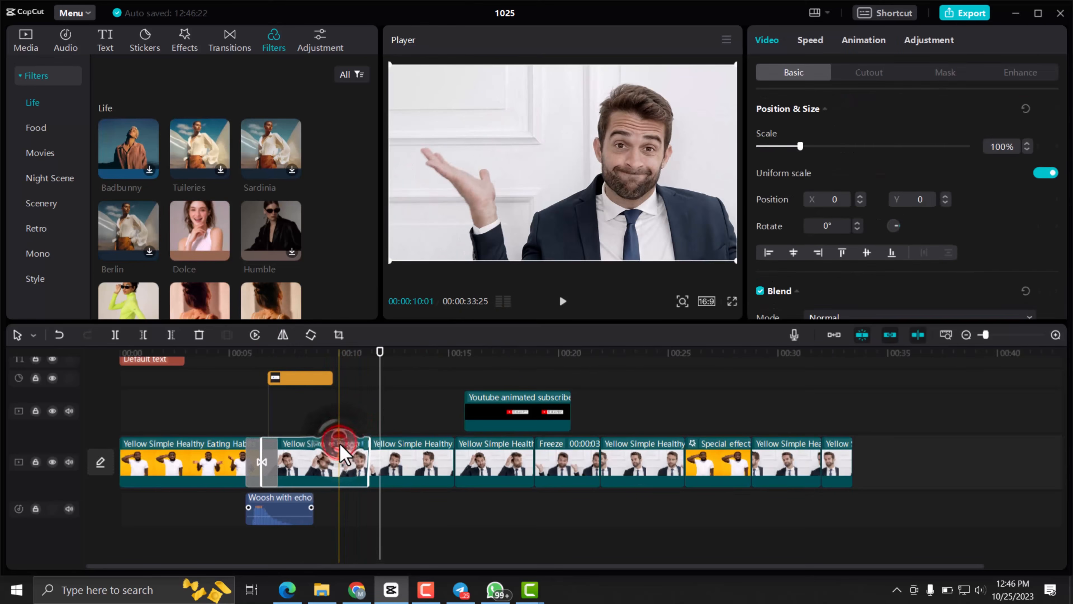
{"action": "left_click", "coordinate": [204, 240]}
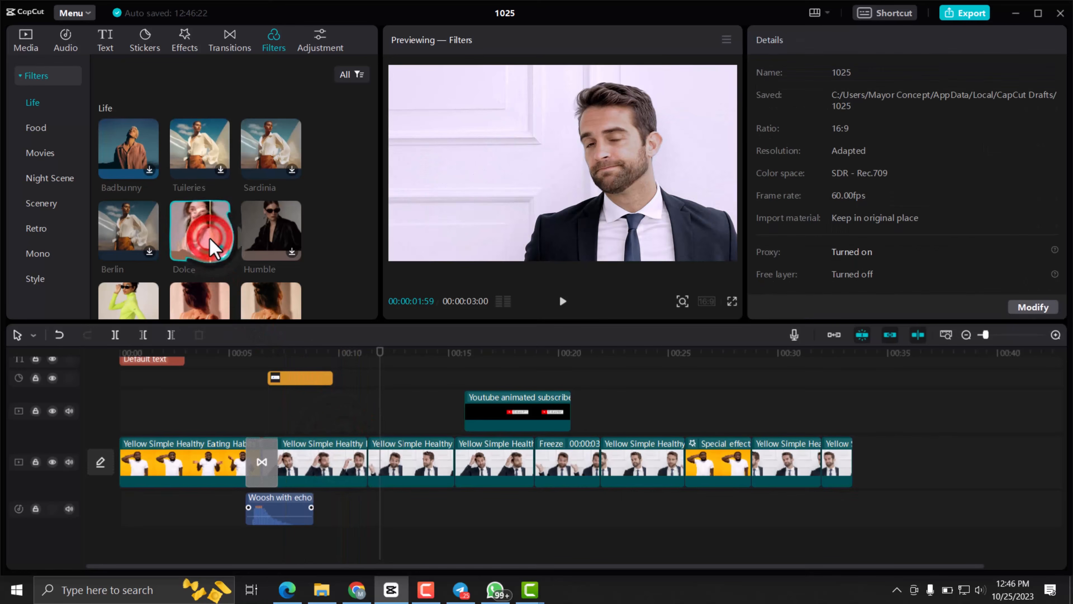
{"action": "left_click_drag", "start_coordinate": [209, 238], "coordinate": [389, 460]}
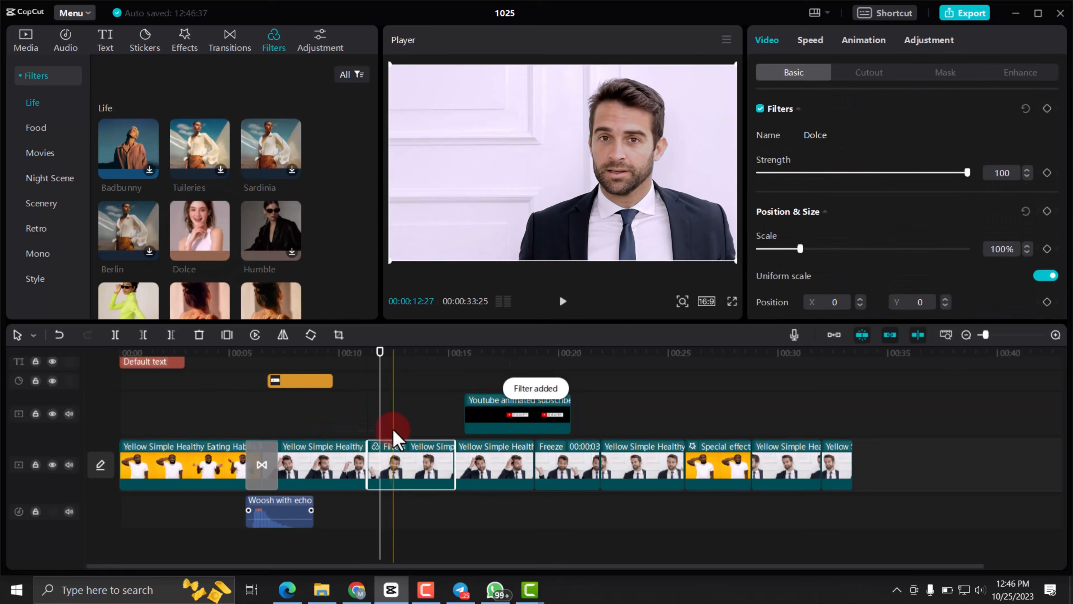
{"action": "left_click_drag", "start_coordinate": [378, 351], "coordinate": [390, 386]}
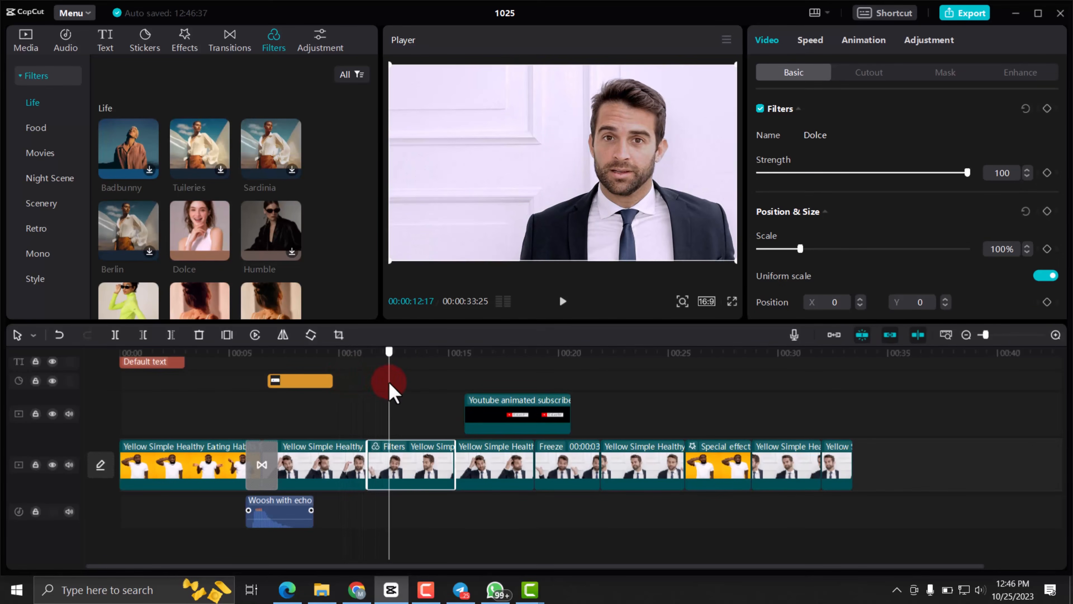
Browse the remaining Life, Food and Movies filters to examine the available looks
{"action": "scroll", "coordinate": [246, 232], "scroll_direction": "down", "scroll_amount": 5}
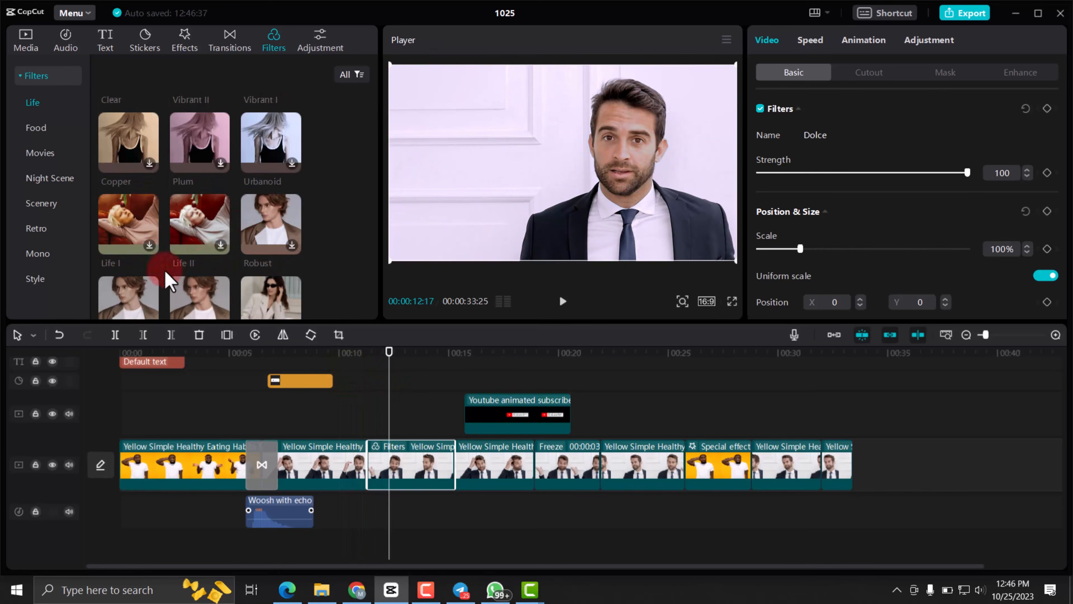
{"action": "scroll", "coordinate": [211, 249], "scroll_direction": "down", "scroll_amount": 5}
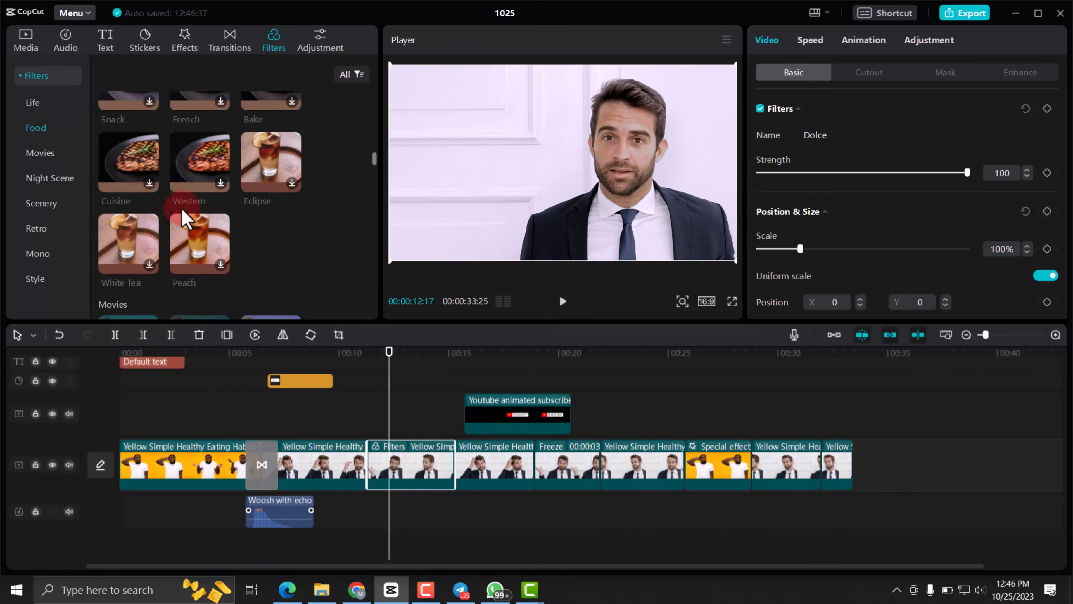
{"action": "scroll", "coordinate": [188, 207], "scroll_direction": "up", "scroll_amount": 4}
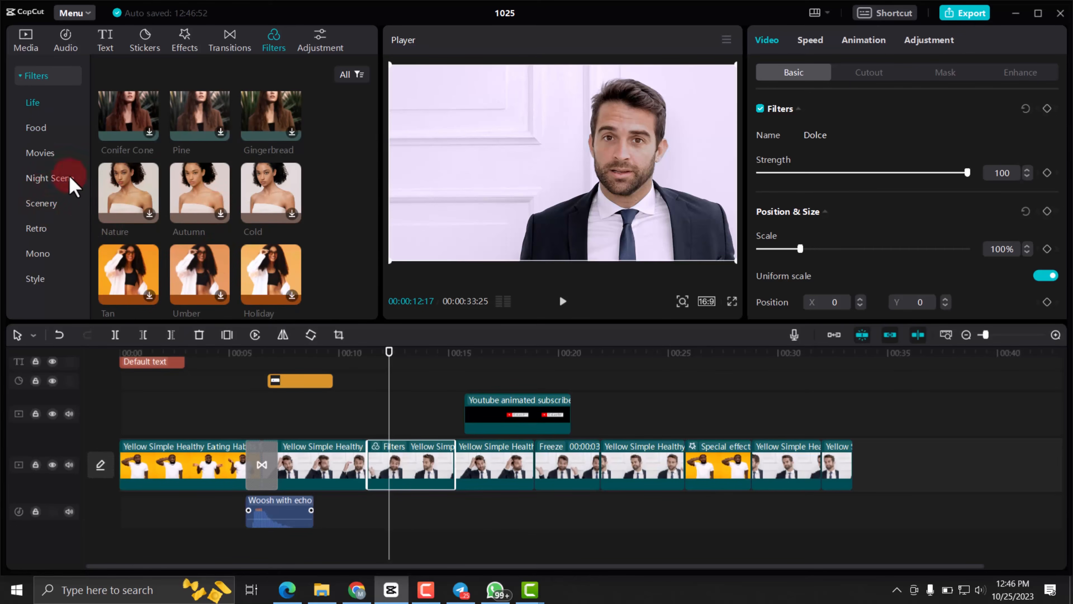
{"action": "left_click", "coordinate": [39, 156]}
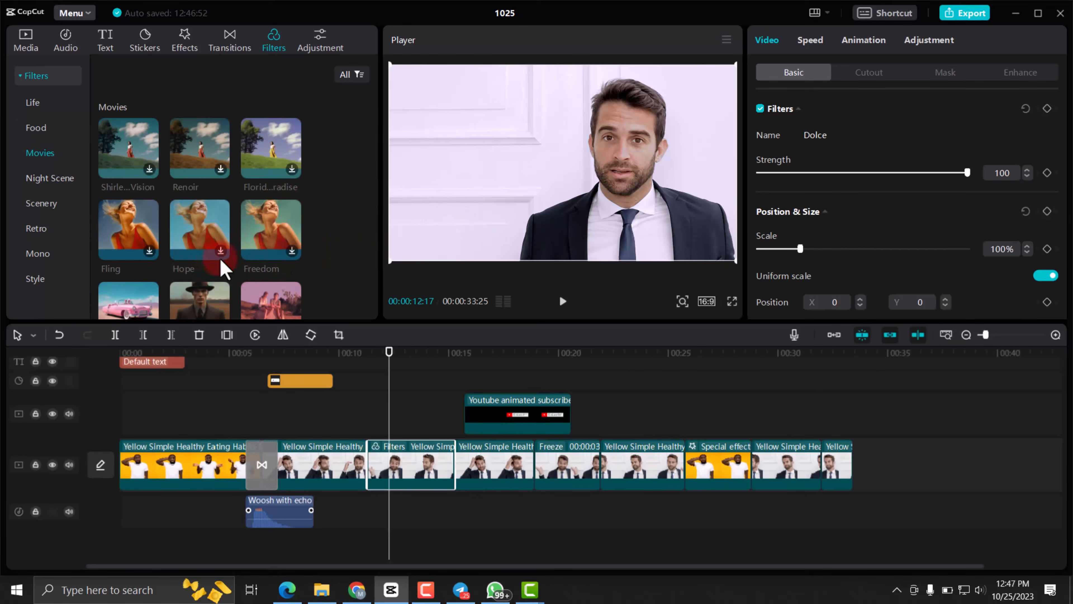
{"action": "scroll", "coordinate": [224, 268], "scroll_direction": "down", "scroll_amount": 3}
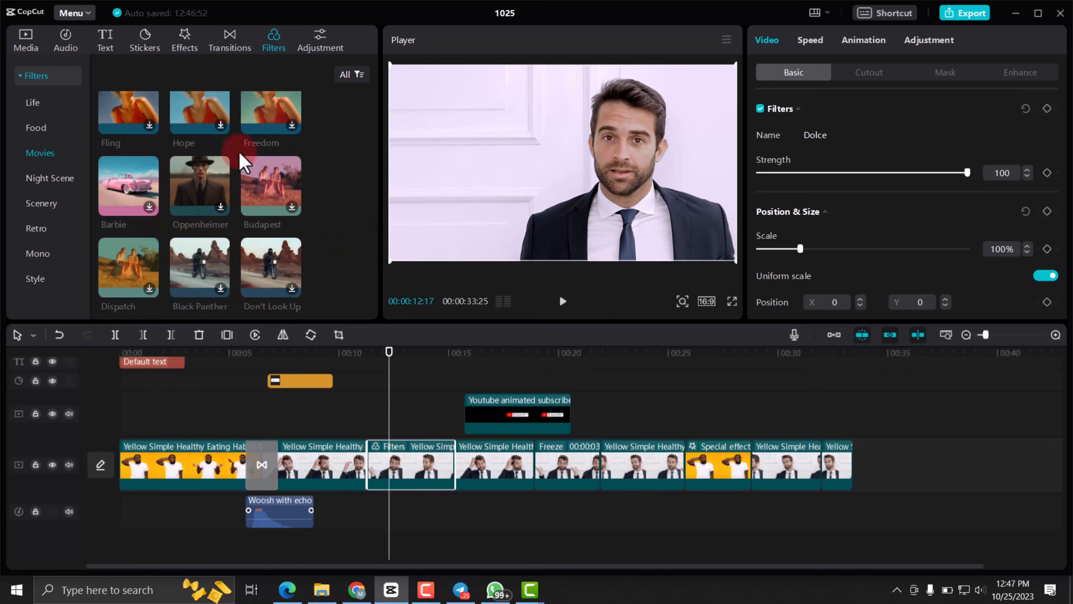
{"action": "scroll", "coordinate": [247, 208], "scroll_direction": "up", "scroll_amount": 4}
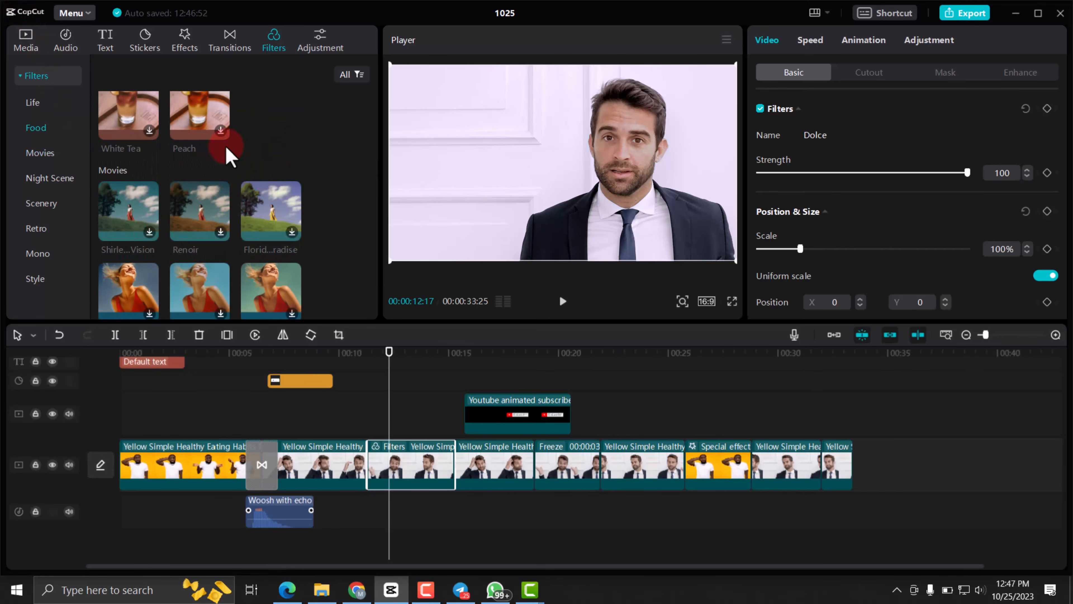
Examine the adjustment library's custom adjustment, presets and LUT import option
{"action": "left_click", "coordinate": [325, 40]}
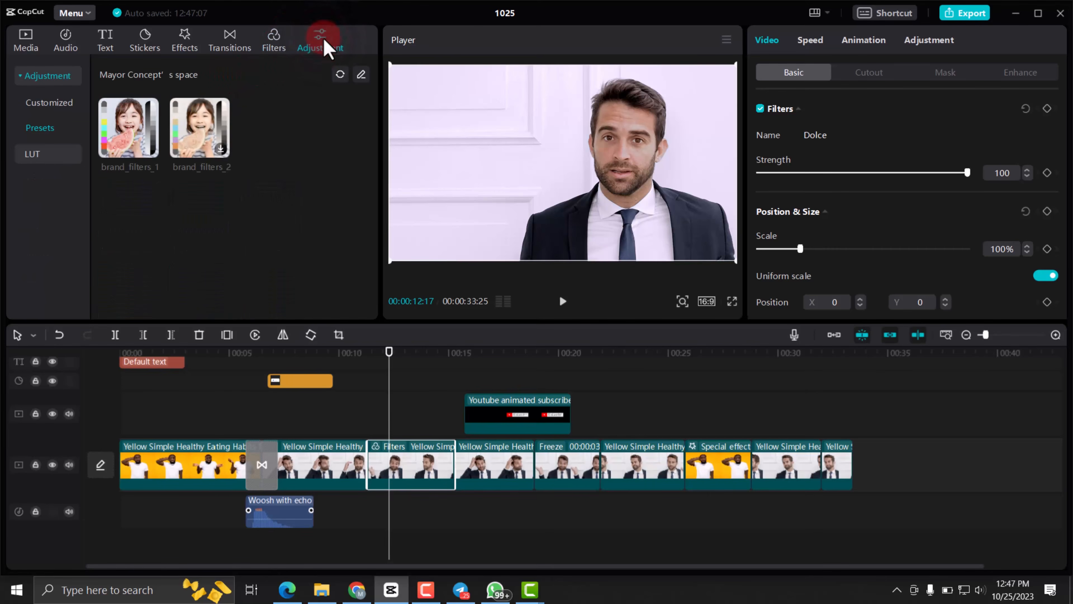
{"action": "left_click", "coordinate": [47, 106]}
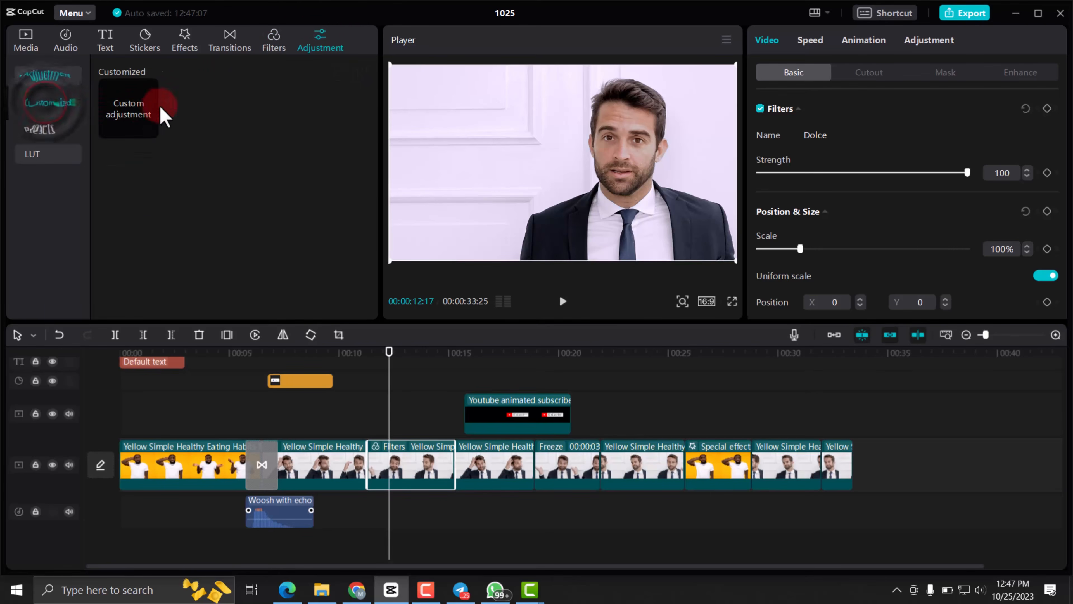
{"action": "left_click", "coordinate": [151, 123]}
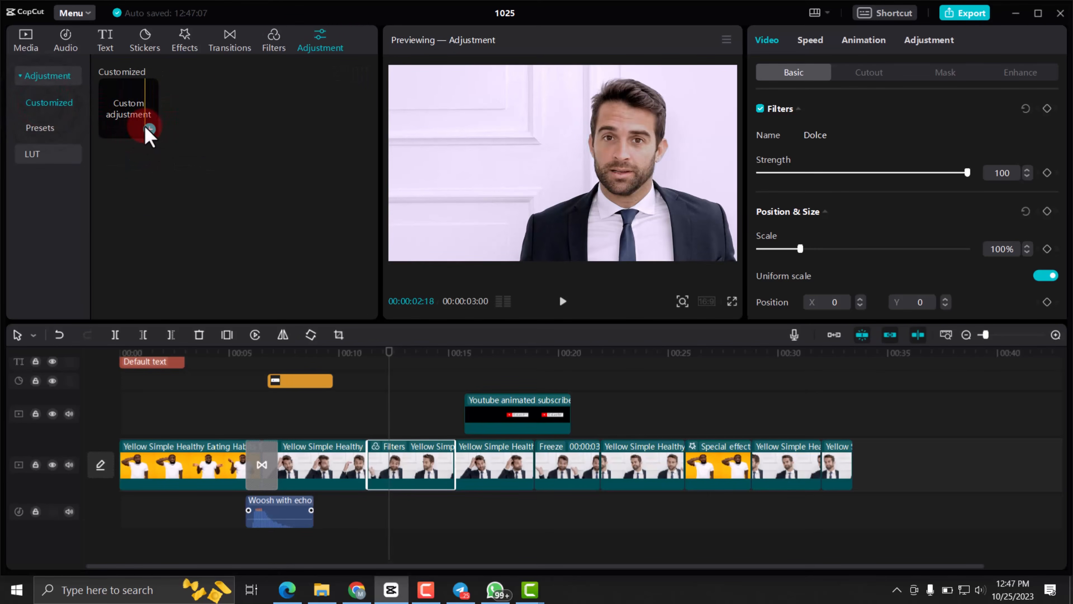
{"action": "left_click", "coordinate": [40, 132]}
{"action": "left_click", "coordinate": [52, 152]}
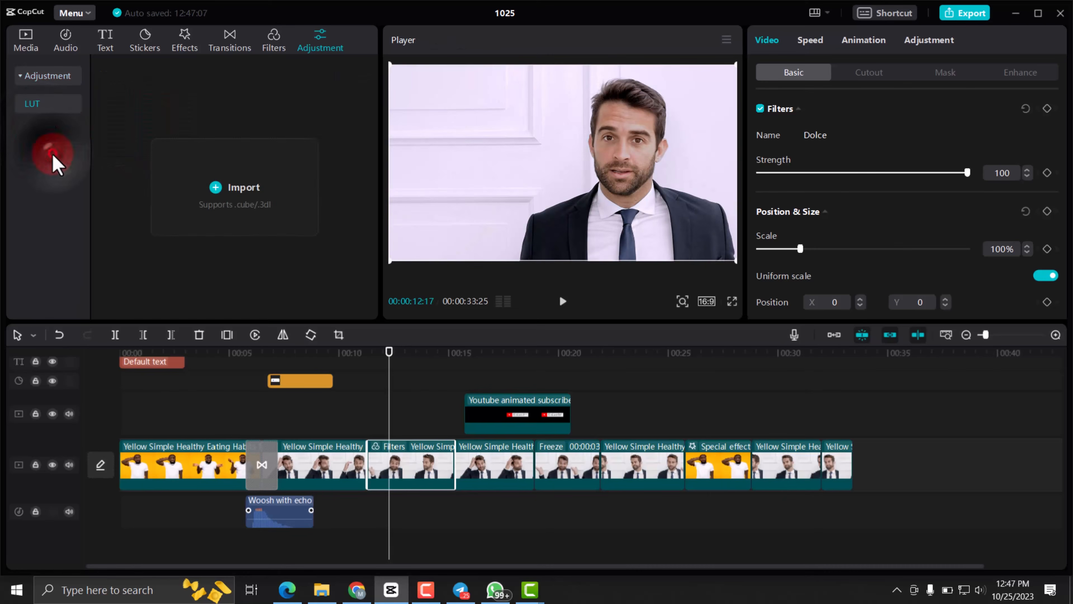
{"action": "left_click", "coordinate": [46, 105]}
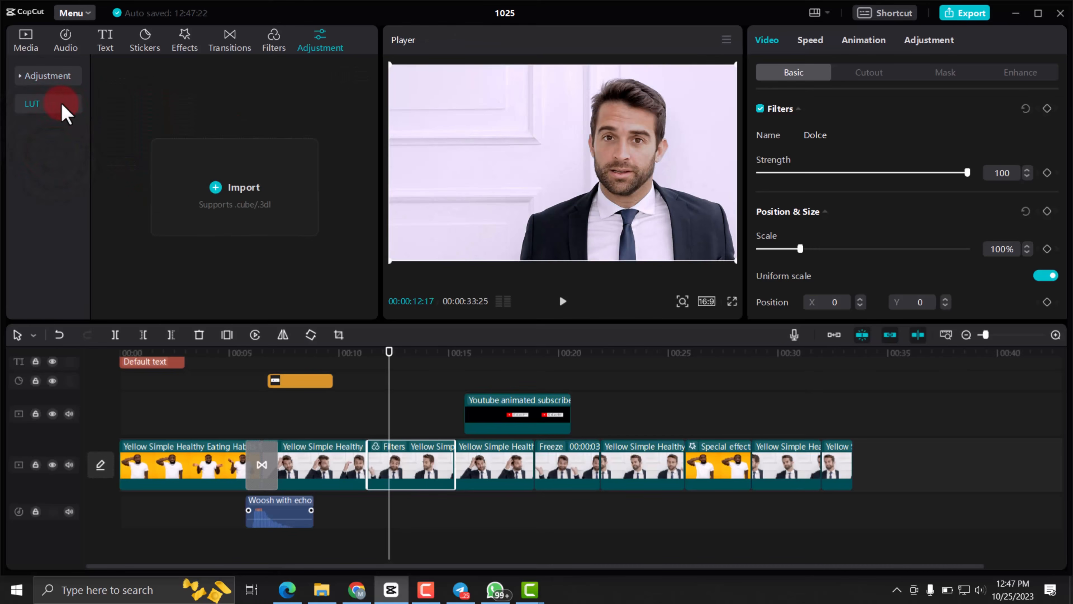
{"action": "left_click", "coordinate": [207, 175]}
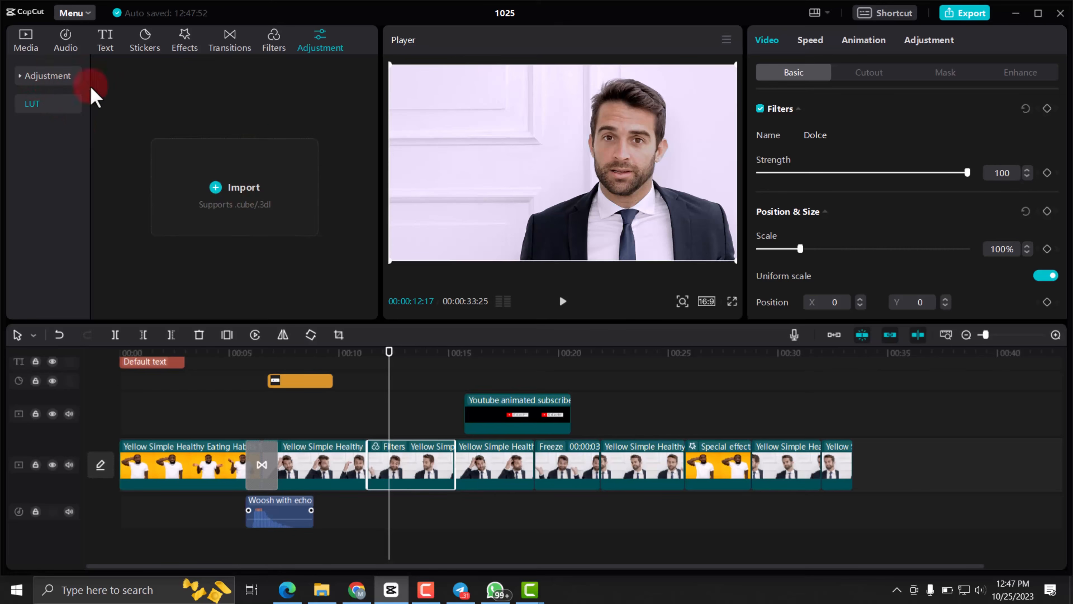
Preview the brand_filters_1 and brand_filters_2 adjustment presets on the video and download brand_filters_2
{"action": "left_click", "coordinate": [65, 79]}
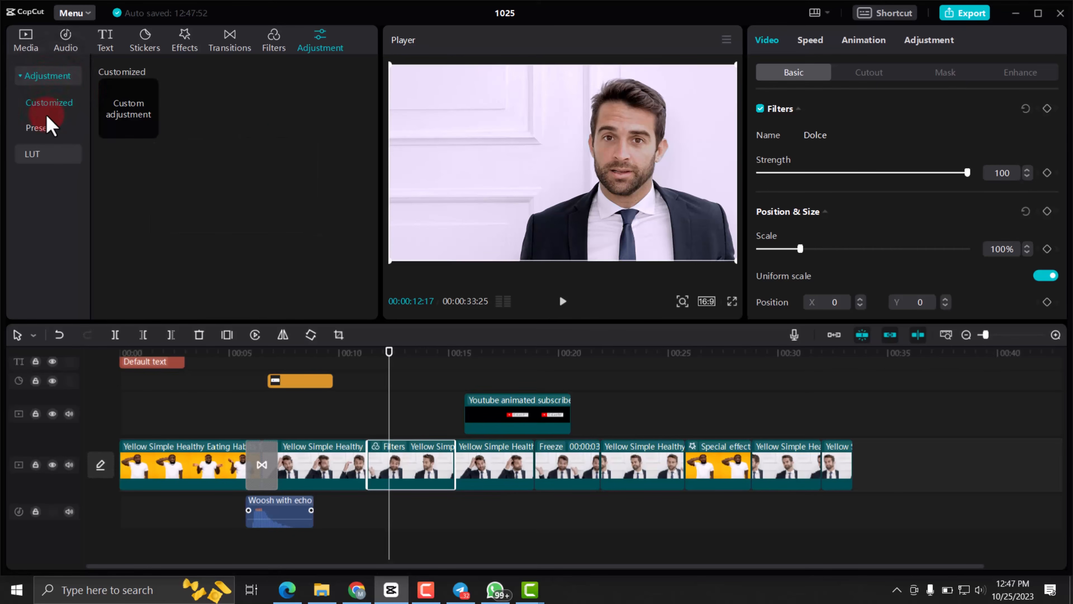
{"action": "left_click", "coordinate": [41, 128]}
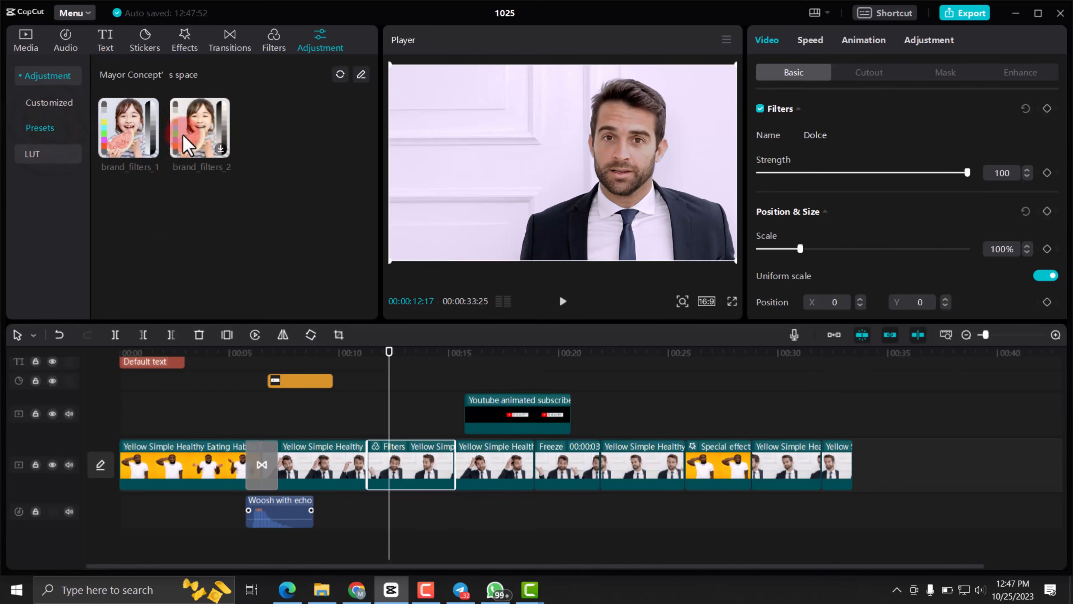
{"action": "left_click", "coordinate": [199, 139]}
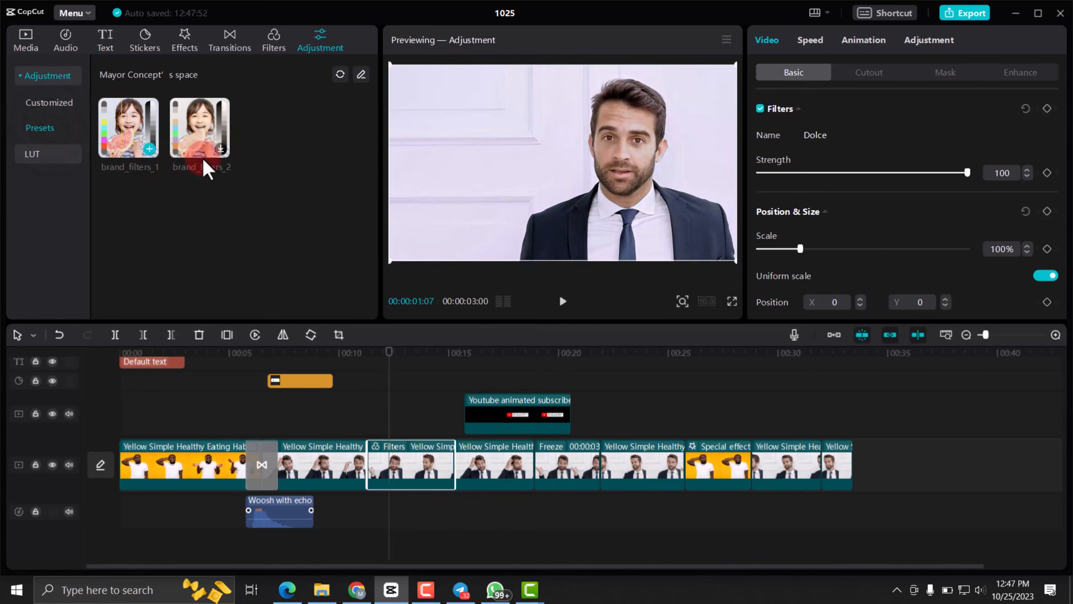
{"action": "left_click", "coordinate": [136, 134]}
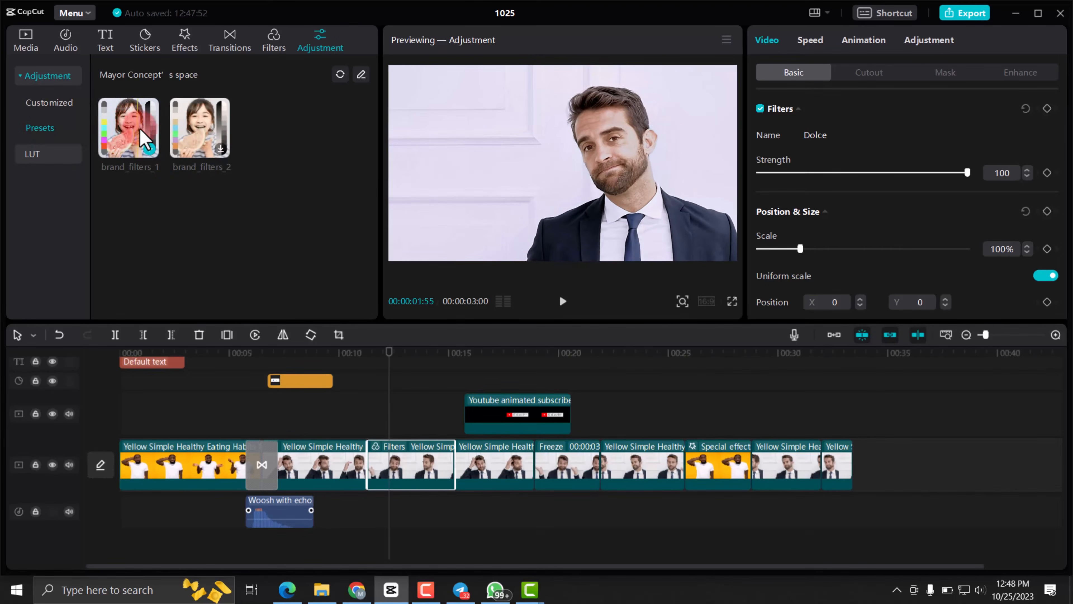
{"action": "left_click", "coordinate": [221, 150]}
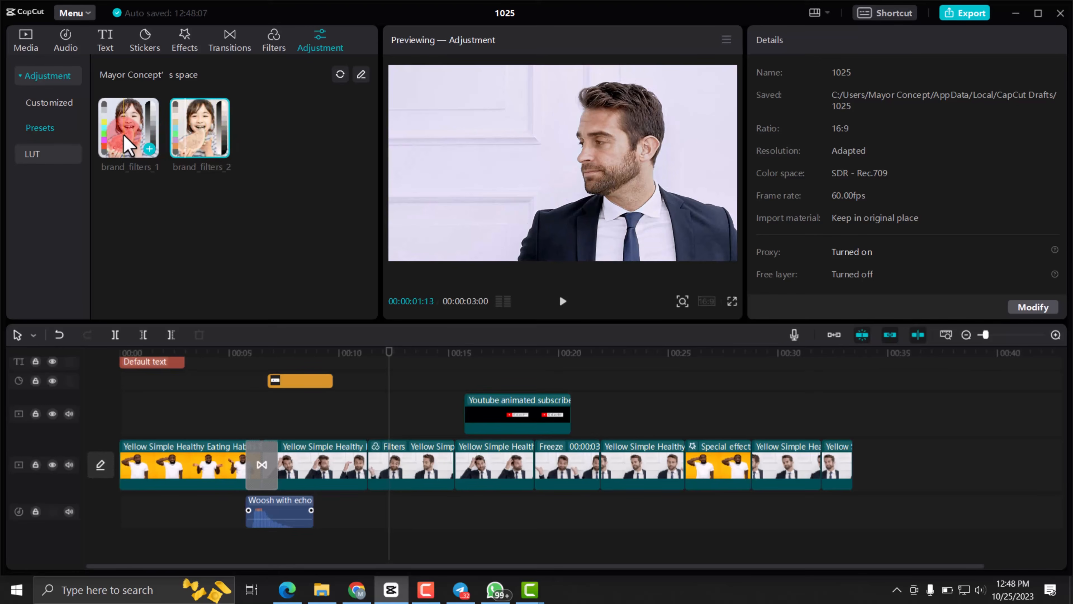
Add the brand_filters_1 adjustment preset to the timeline above the clip following the freeze frame and review its basic settings
{"action": "left_click_drag", "start_coordinate": [126, 144], "coordinate": [616, 461]}
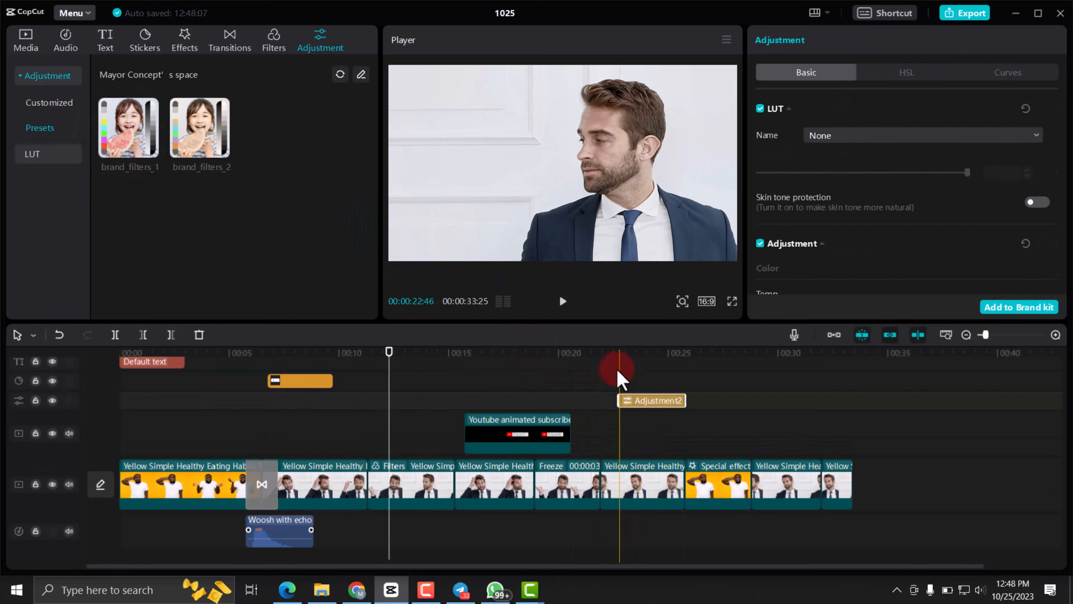
{"action": "left_click", "coordinate": [648, 401]}
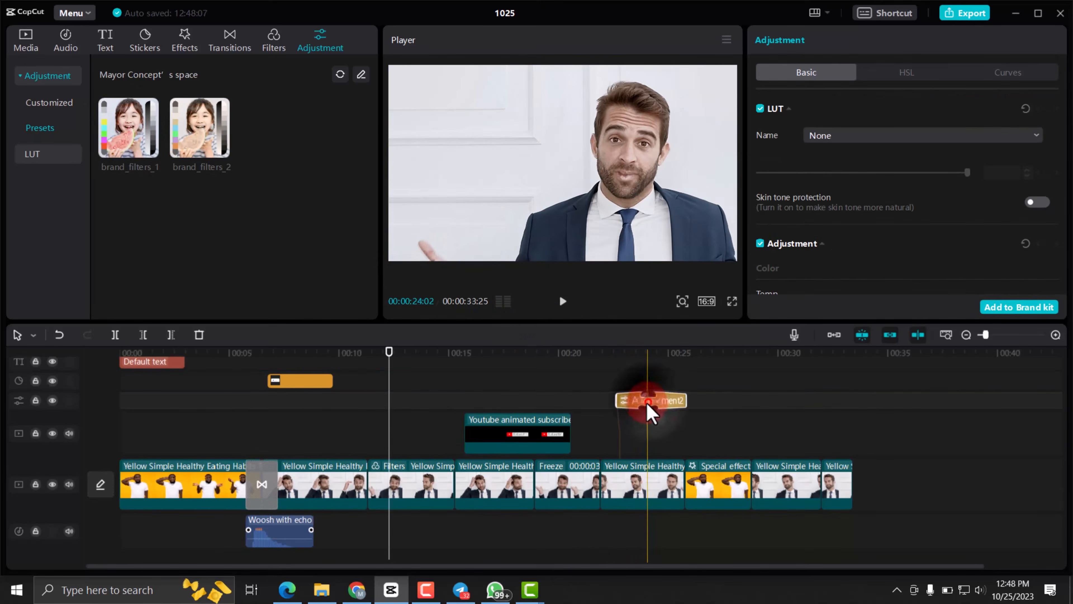
{"action": "left_click", "coordinate": [643, 403]}
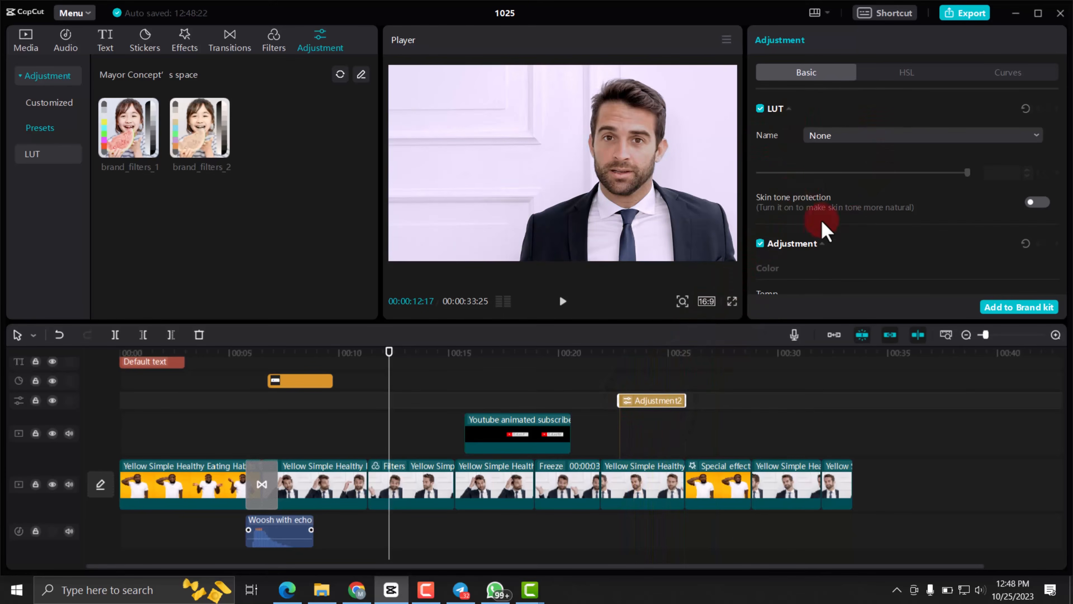
{"action": "scroll", "coordinate": [826, 230], "scroll_direction": "down", "scroll_amount": 3}
{"action": "left_click", "coordinate": [854, 191]}
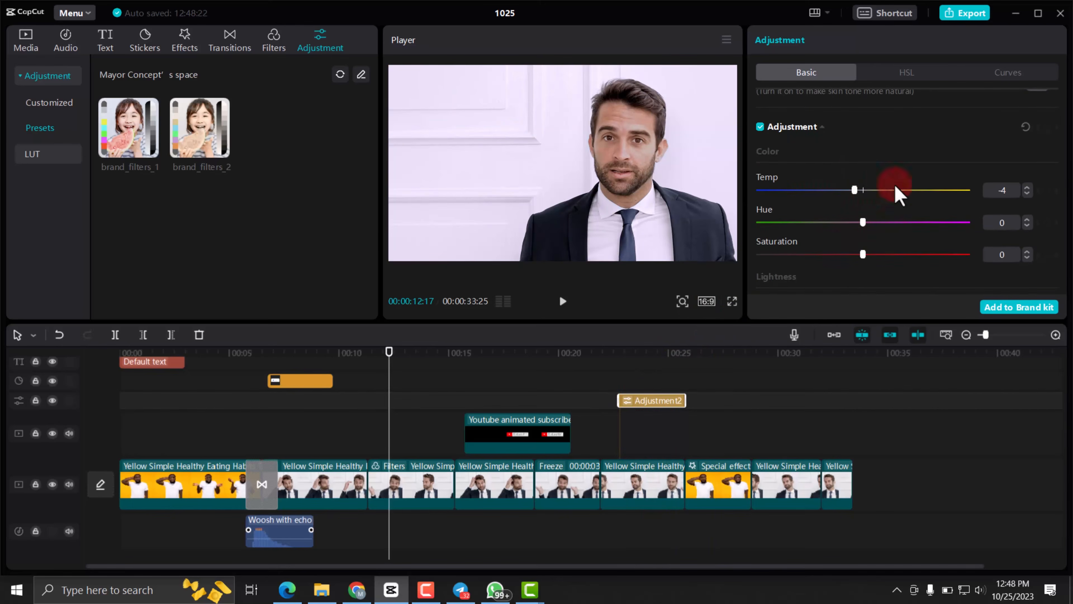
{"action": "scroll", "coordinate": [843, 228], "scroll_direction": "down", "scroll_amount": 5}
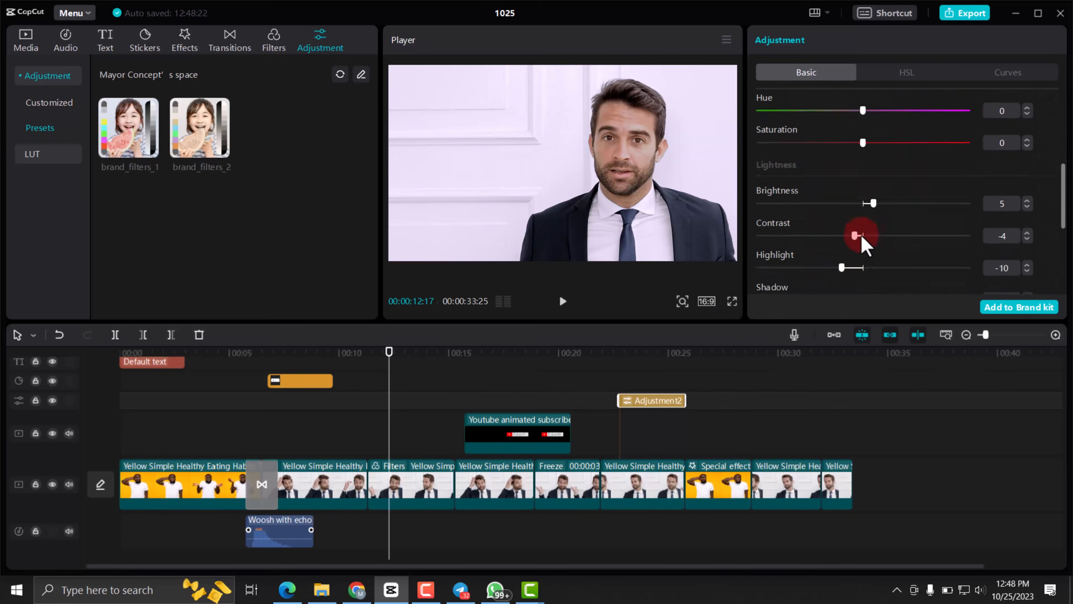
{"action": "scroll", "coordinate": [844, 229], "scroll_direction": "down", "scroll_amount": 3}
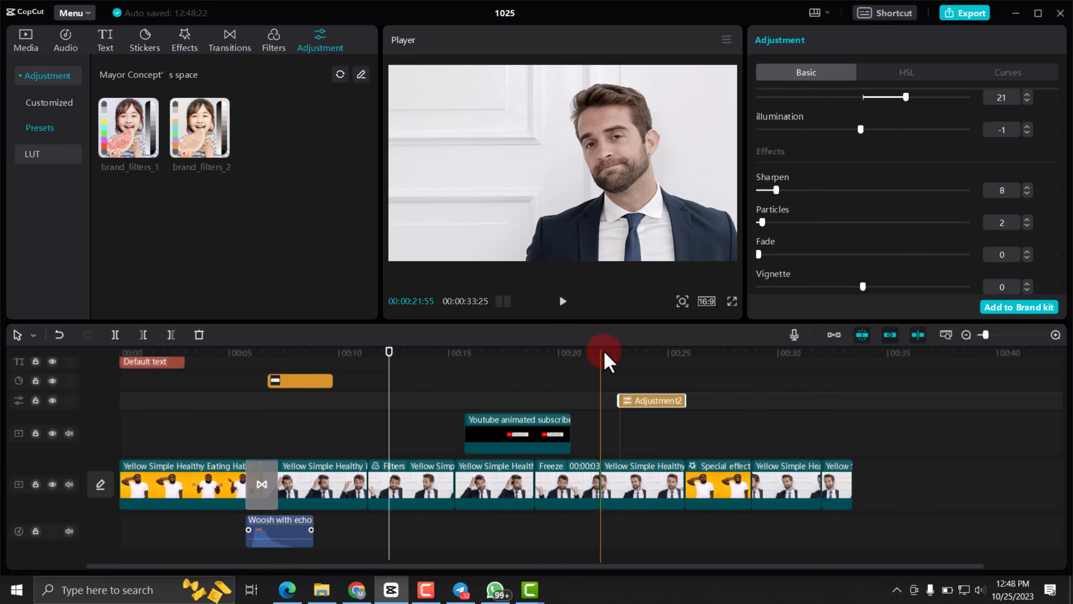
{"action": "left_click", "coordinate": [615, 357]}
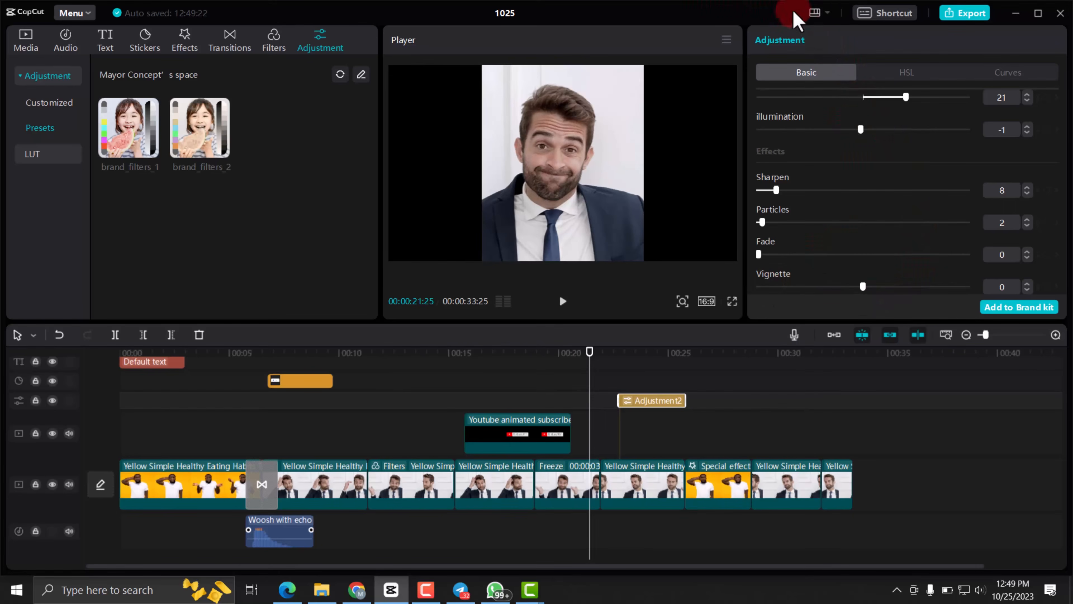
Examine the workspace layout options and the full list of timeline keyboard shortcuts
{"action": "left_click", "coordinate": [827, 17]}
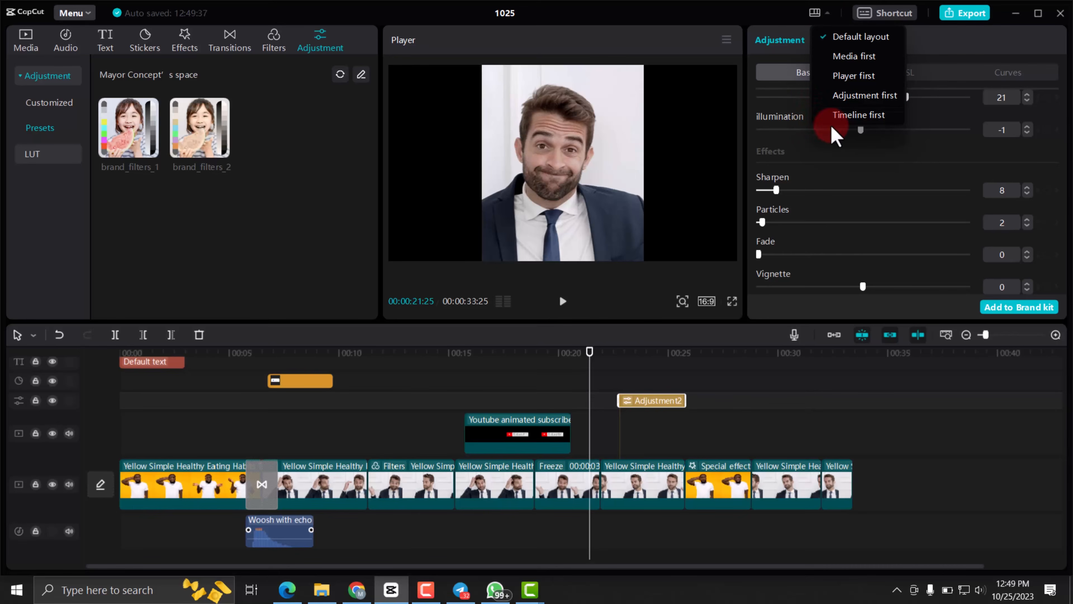
{"action": "left_click", "coordinate": [896, 17]}
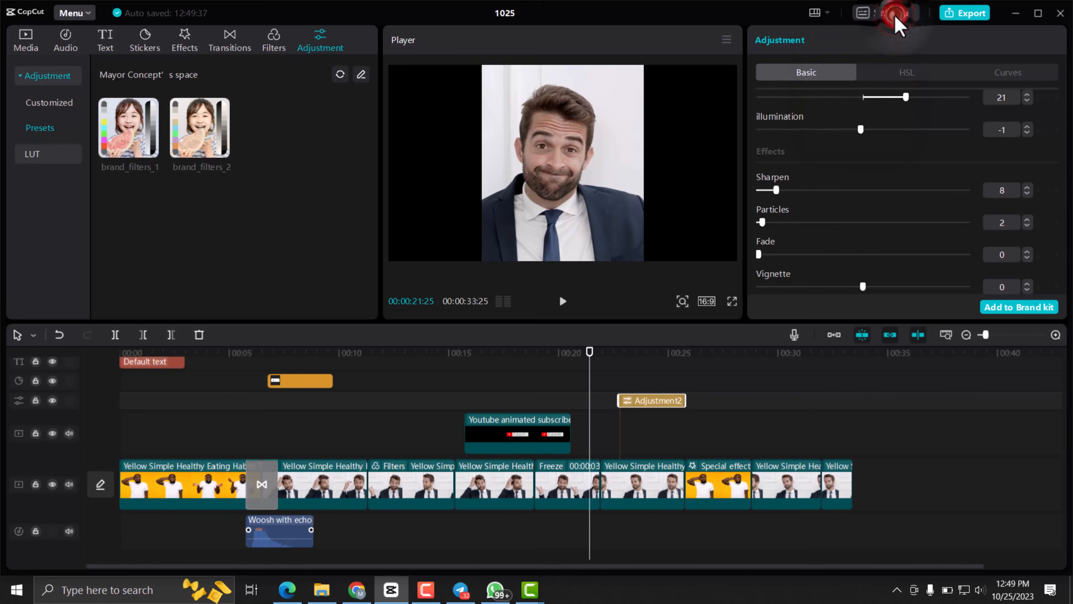
{"action": "left_click", "coordinate": [893, 17]}
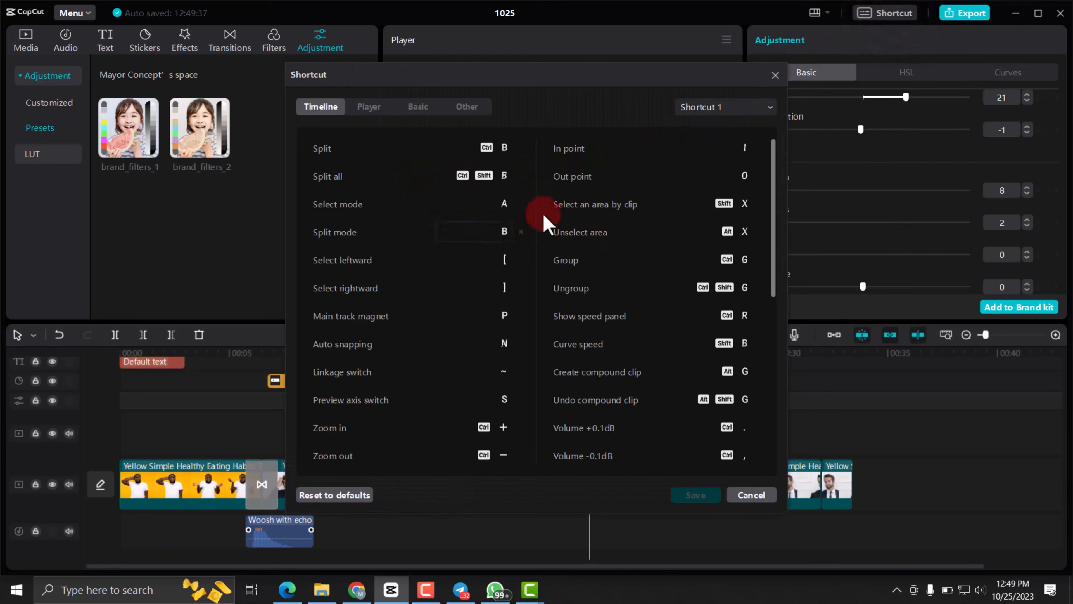
{"action": "scroll", "coordinate": [659, 281], "scroll_direction": "down", "scroll_amount": 1}
{"action": "scroll", "coordinate": [658, 281], "scroll_direction": "down", "scroll_amount": 1}
{"action": "scroll", "coordinate": [604, 285], "scroll_direction": "down", "scroll_amount": 2}
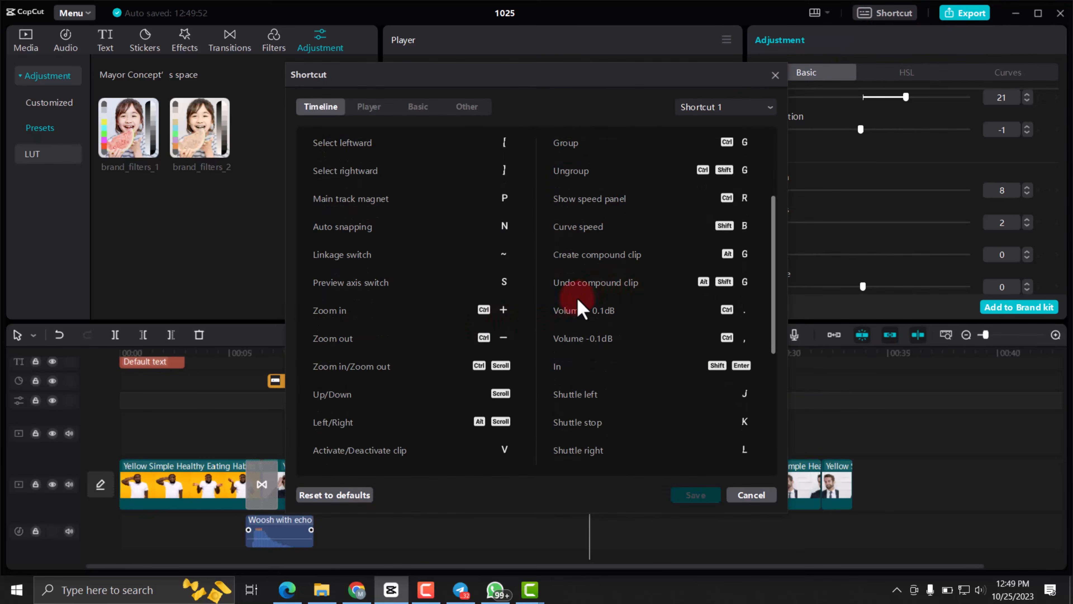
{"action": "scroll", "coordinate": [627, 323], "scroll_direction": "down", "scroll_amount": 8}
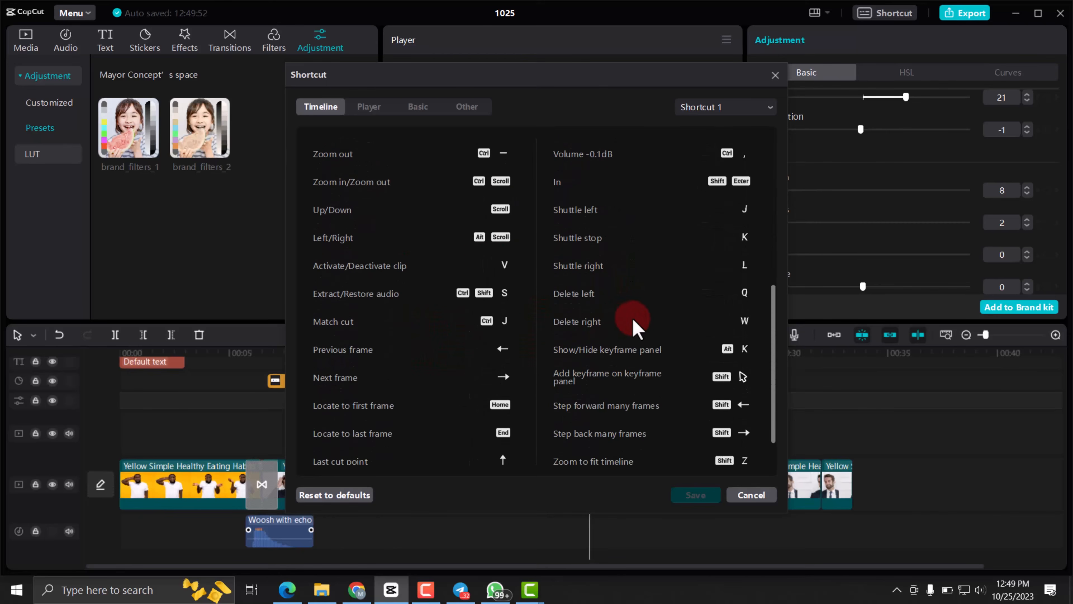
{"action": "scroll", "coordinate": [625, 326], "scroll_direction": "down", "scroll_amount": 1}
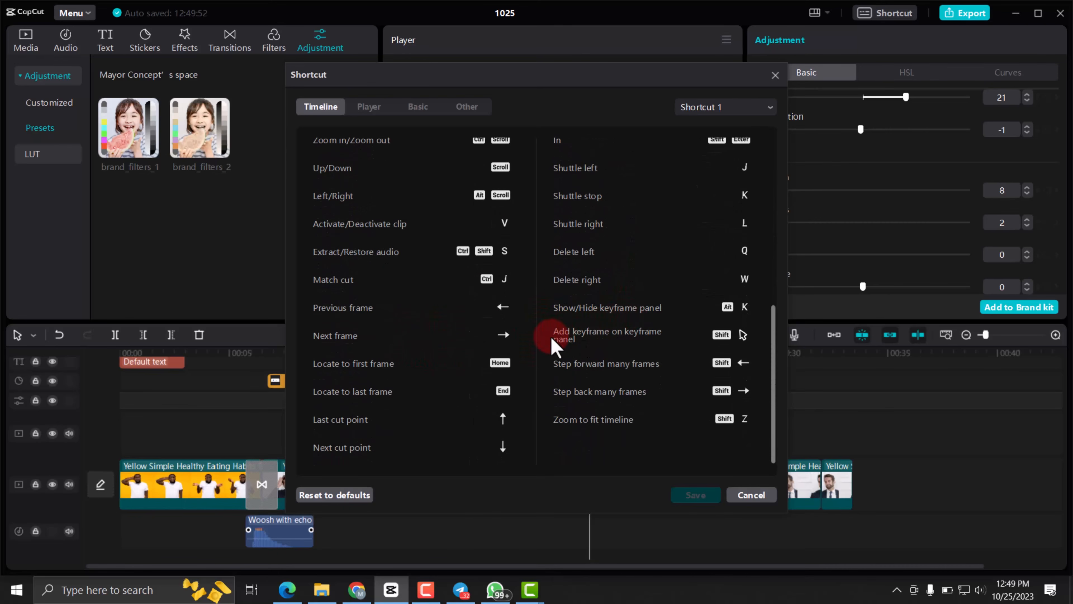
{"action": "scroll", "coordinate": [600, 339], "scroll_direction": "up", "scroll_amount": 3}
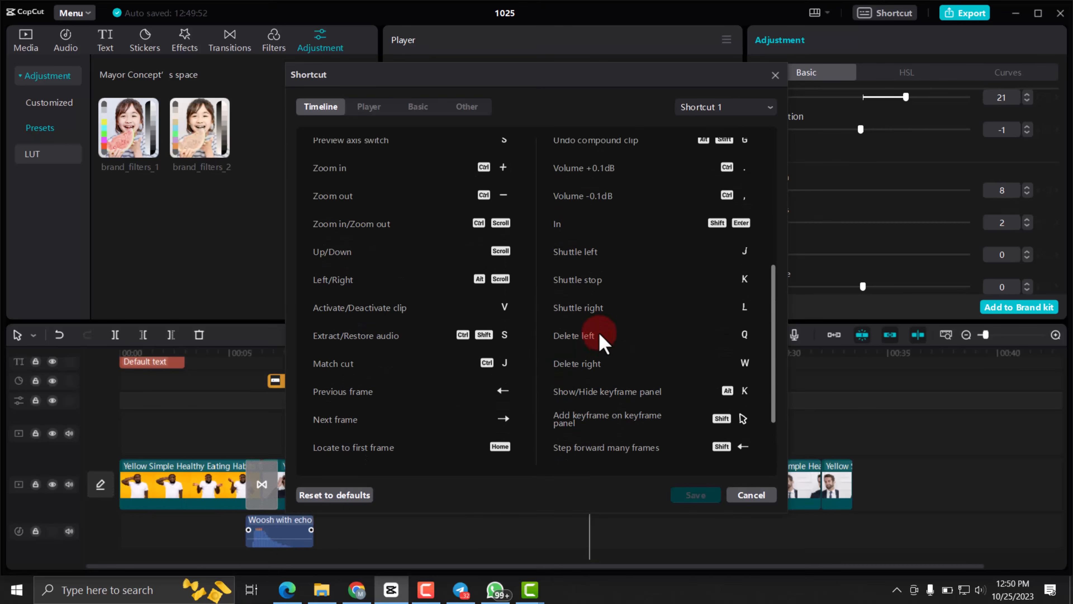
{"action": "scroll", "coordinate": [602, 340], "scroll_direction": "up", "scroll_amount": 5}
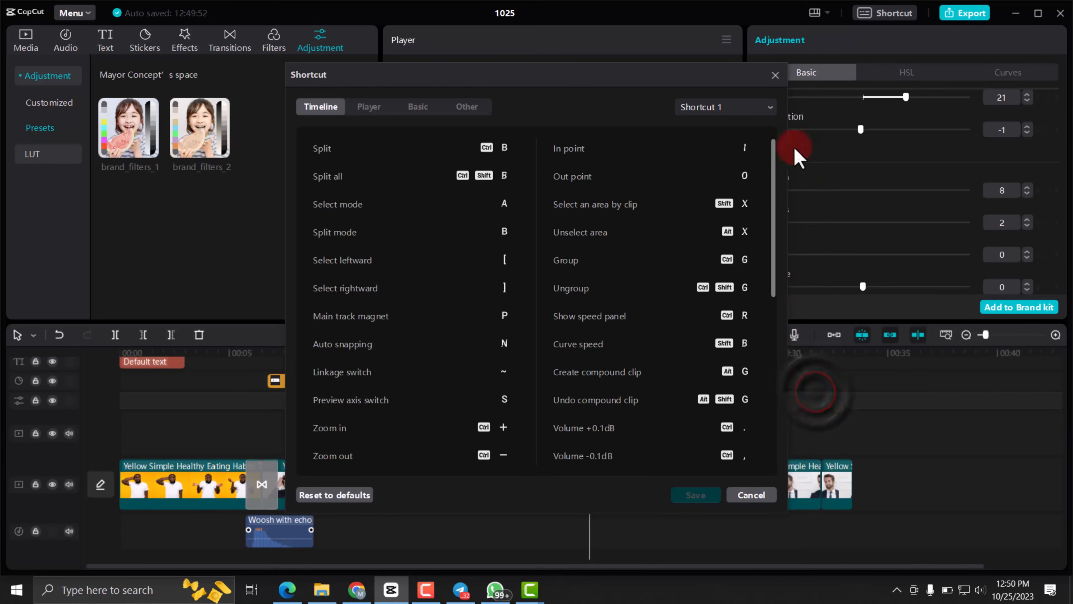
{"action": "left_click", "coordinate": [775, 75]}
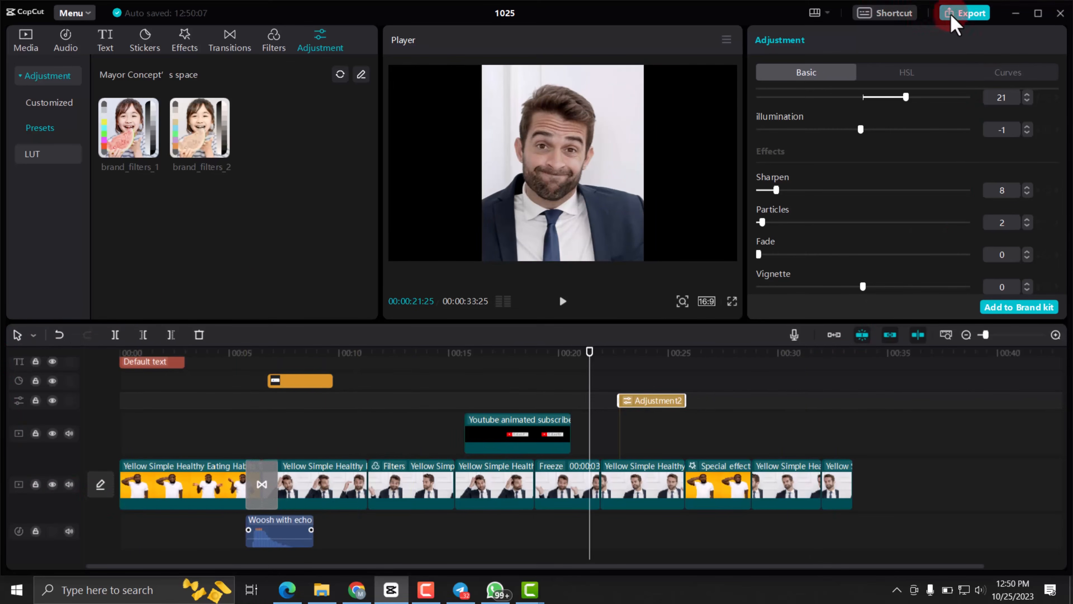
Open the project's export settings, enable audio export and review the available audio formats
{"action": "left_click", "coordinate": [957, 17]}
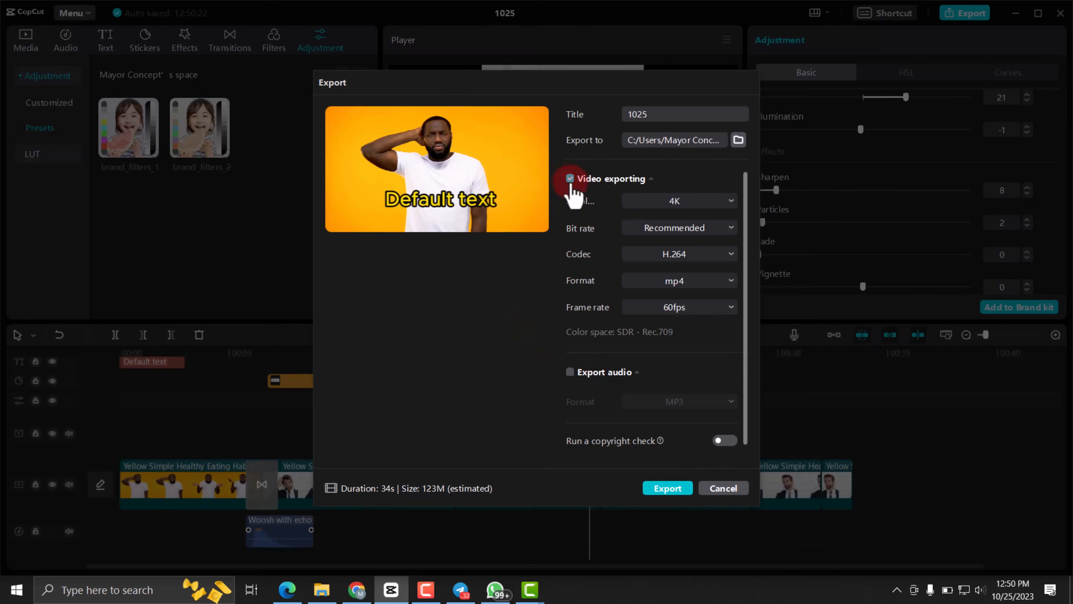
{"action": "left_click", "coordinate": [569, 372]}
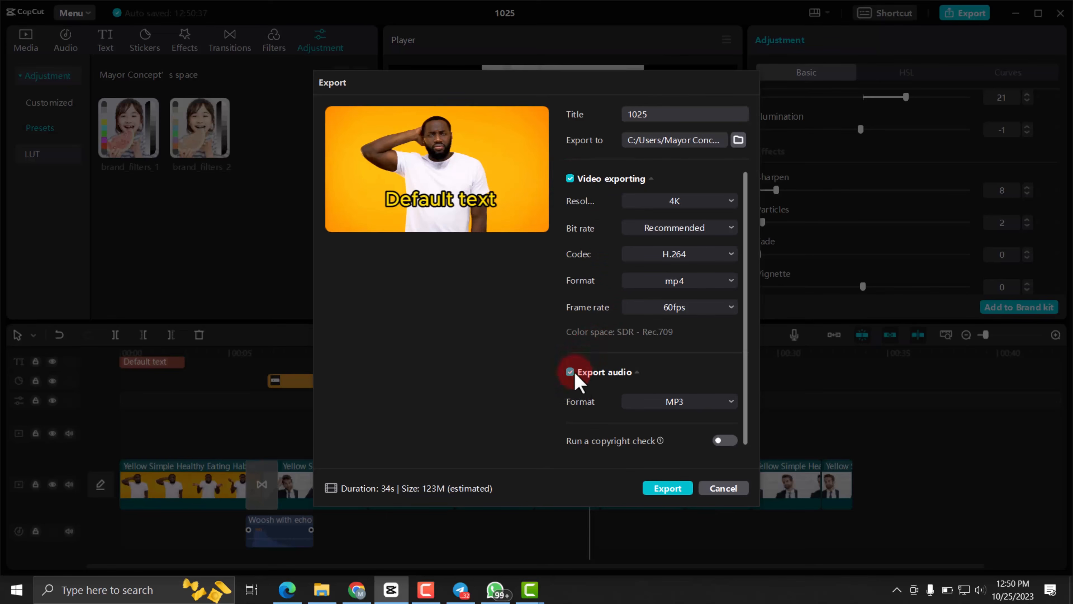
{"action": "left_click", "coordinate": [706, 404]}
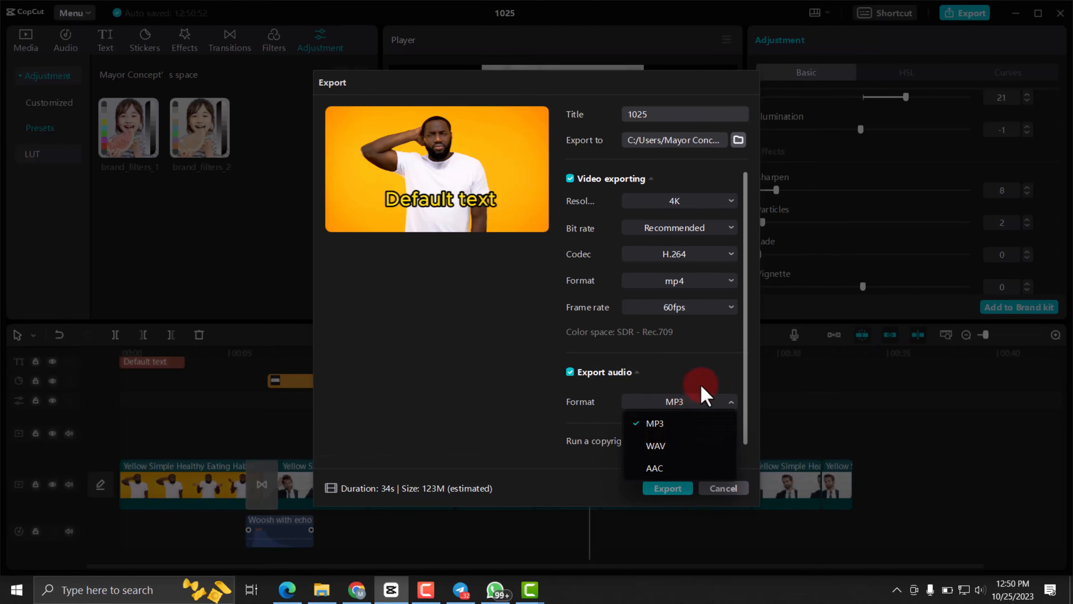
{"action": "left_click", "coordinate": [706, 372]}
Compare the export resolution options by trying 2K, and set the video resolution to 1080P
{"action": "left_click", "coordinate": [695, 218]}
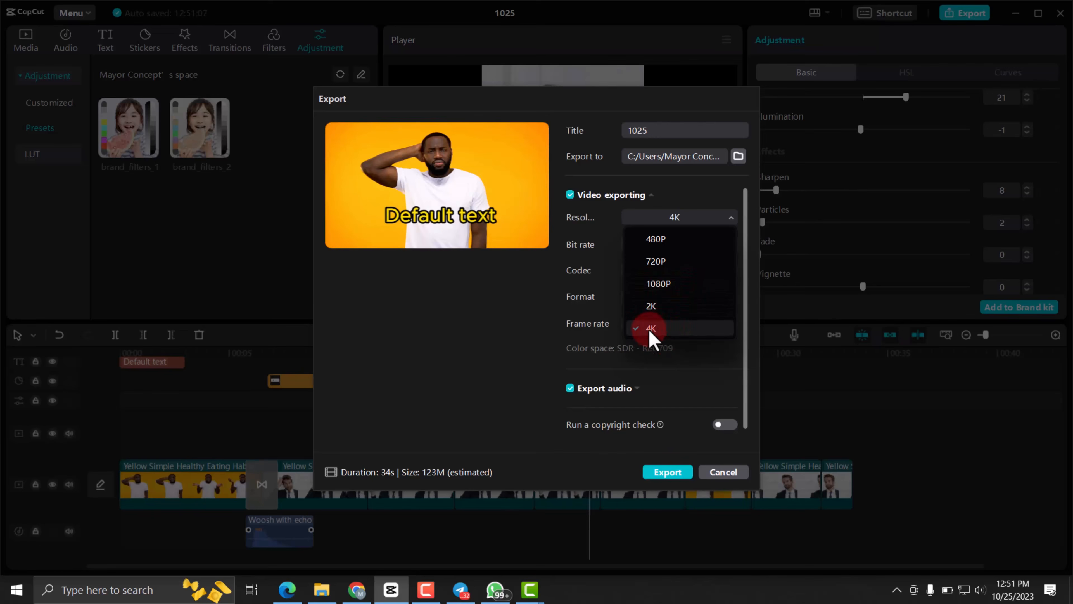
{"action": "left_click", "coordinate": [488, 355]}
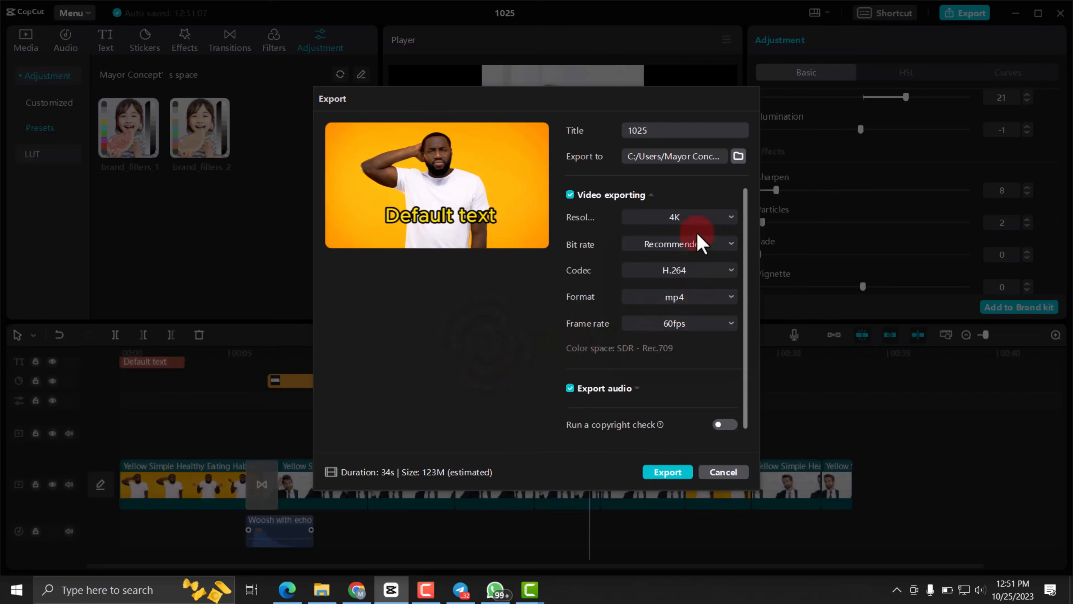
{"action": "left_click", "coordinate": [696, 219]}
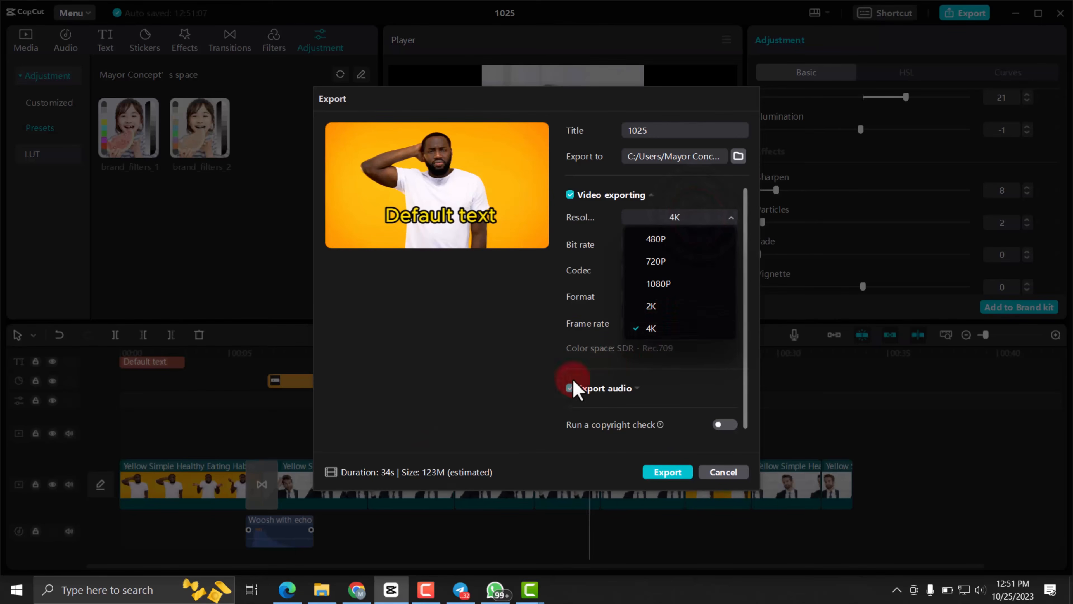
{"action": "left_click", "coordinate": [654, 306]}
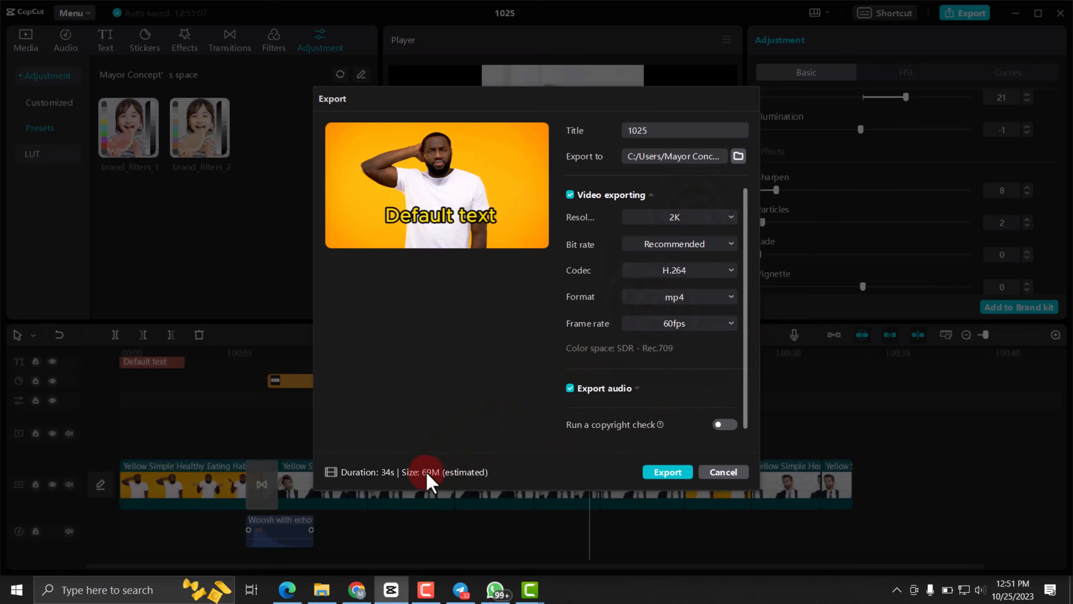
{"action": "left_click", "coordinate": [728, 216]}
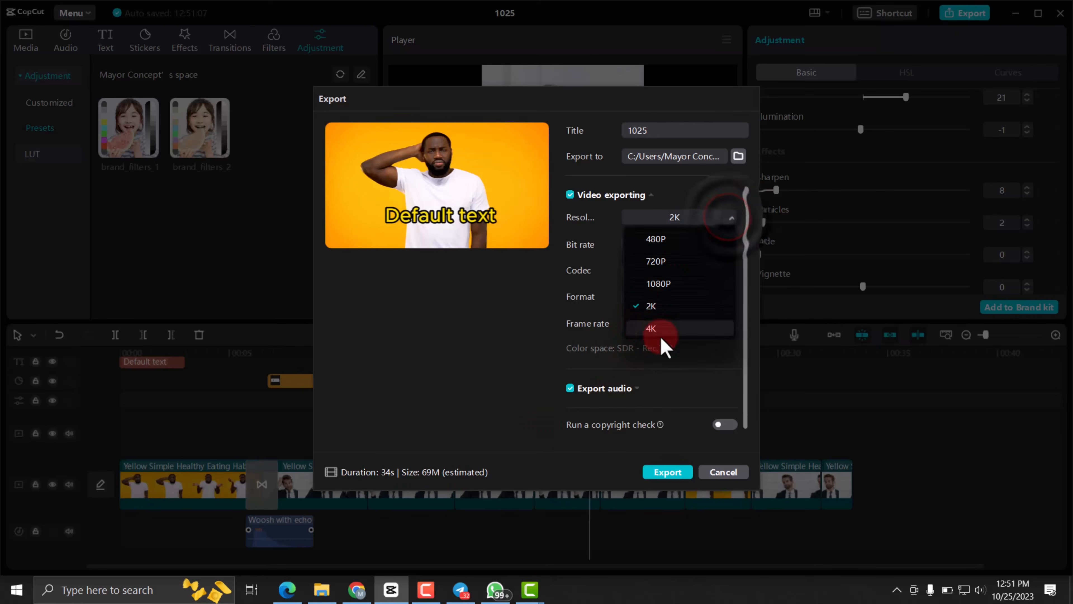
{"action": "left_click", "coordinate": [653, 284]}
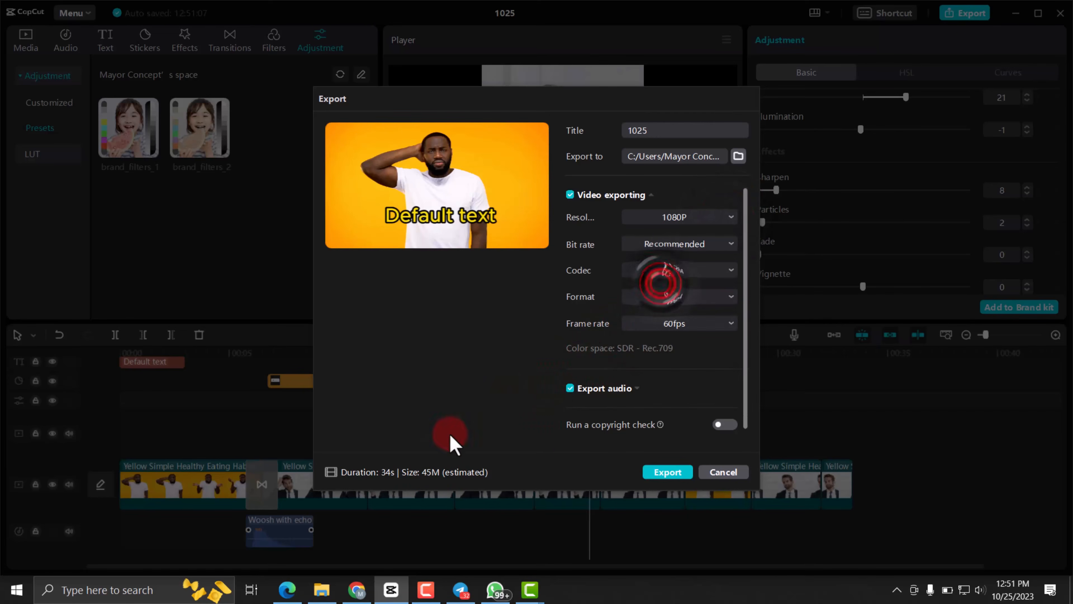
{"action": "left_click", "coordinate": [714, 217]}
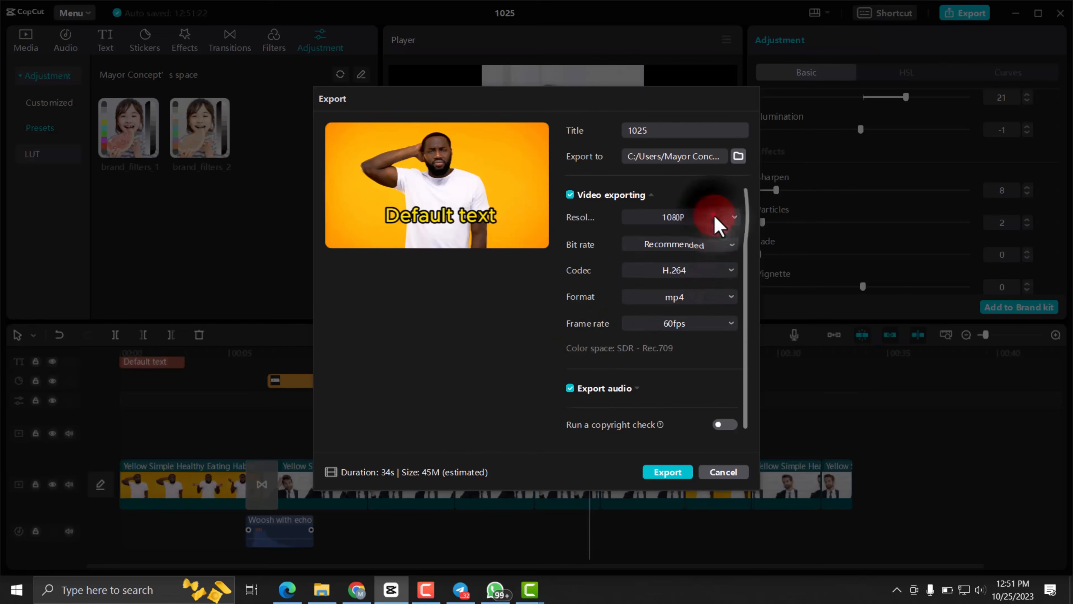
{"action": "left_click", "coordinate": [472, 373]}
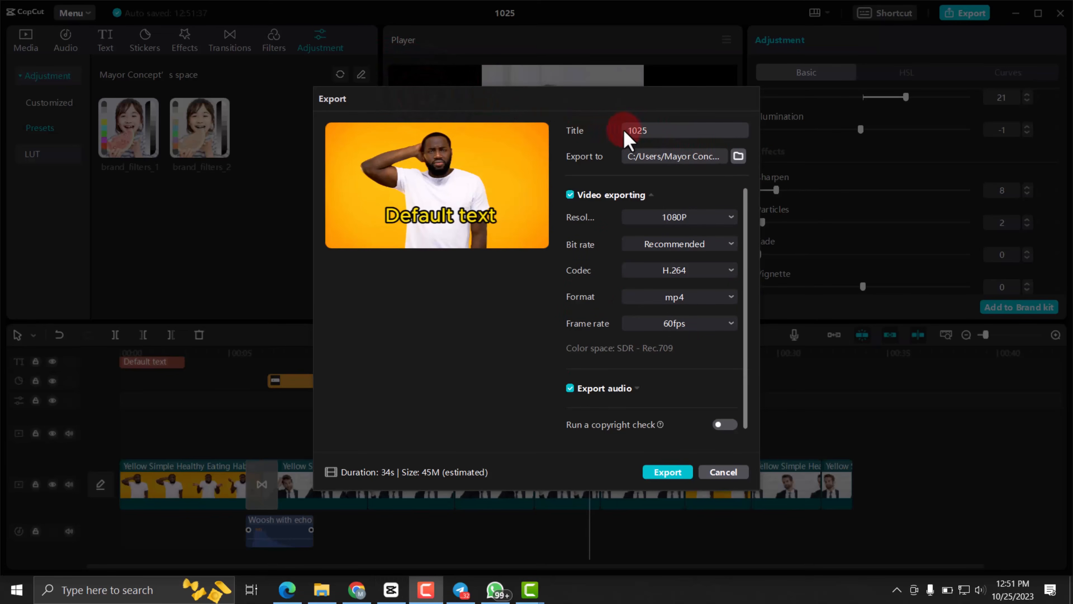
Open the folder chooser for the export destination
{"action": "left_click", "coordinate": [737, 156]}
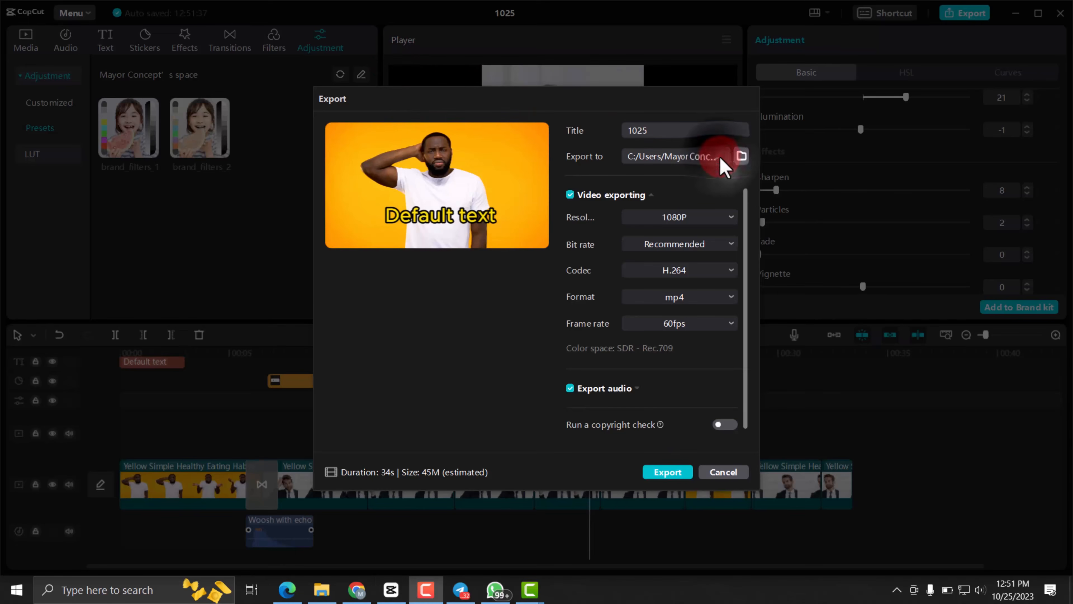